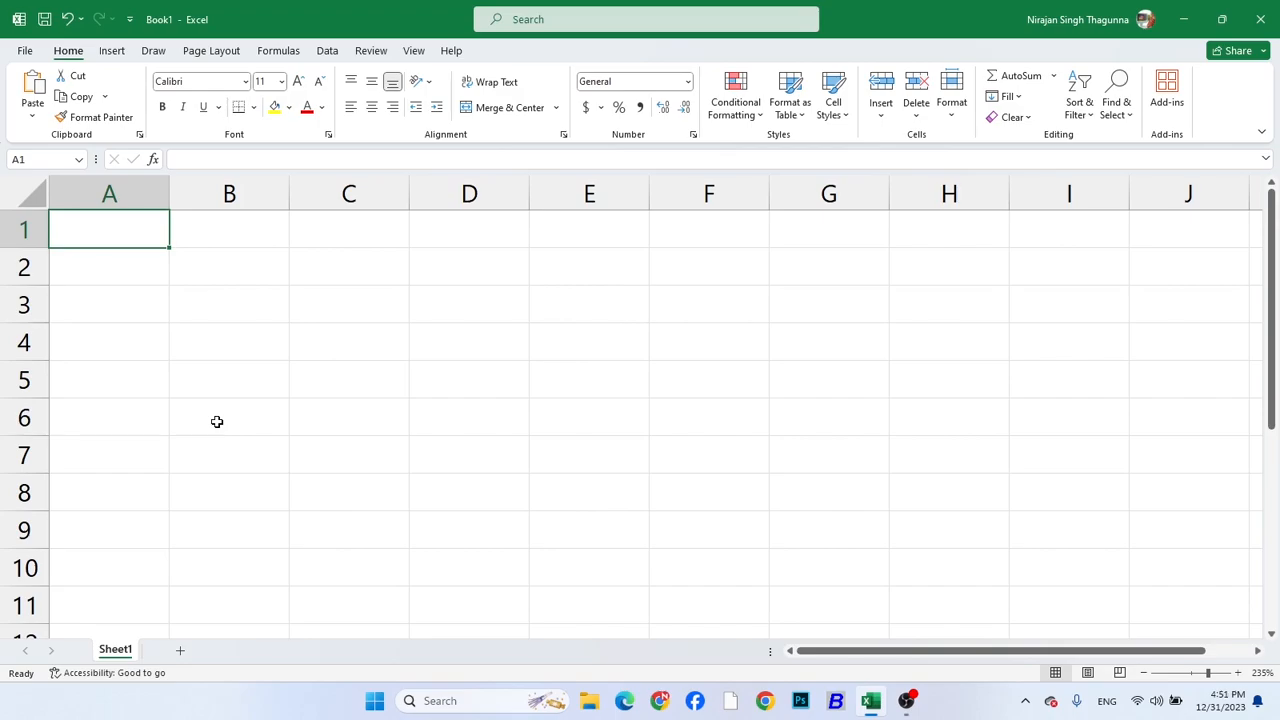
Enter 10 in cell A1 and 50 in cell A2
{"action": "type", "text": "10"}
{"action": "key", "text": "Return"}
{"action": "type", "text": "5"}
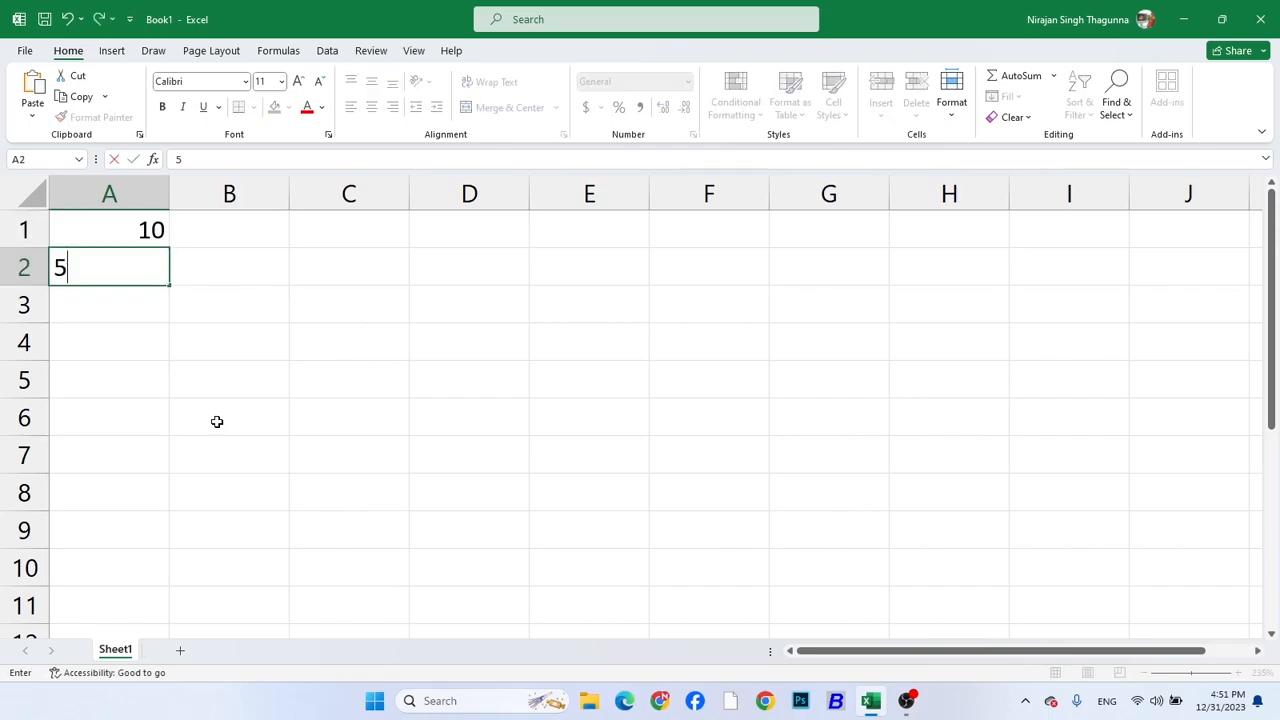
{"action": "type", "text": "0"}
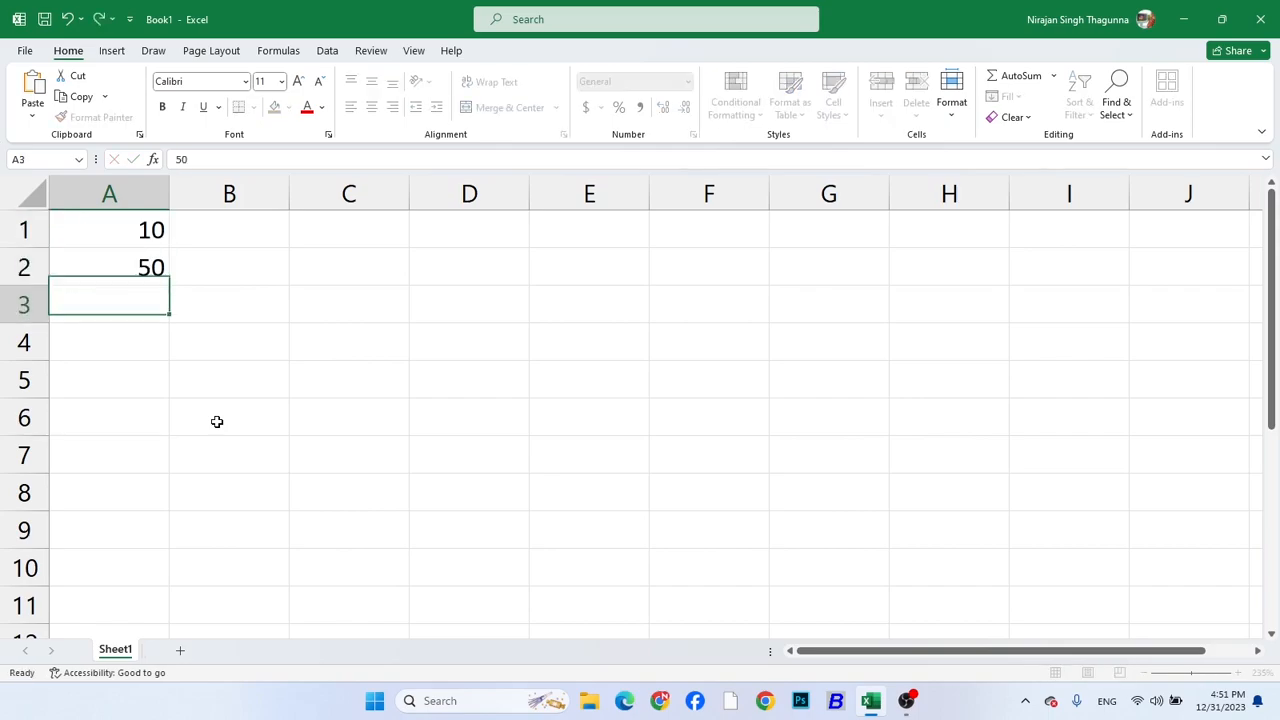
{"action": "key", "text": "Return"}
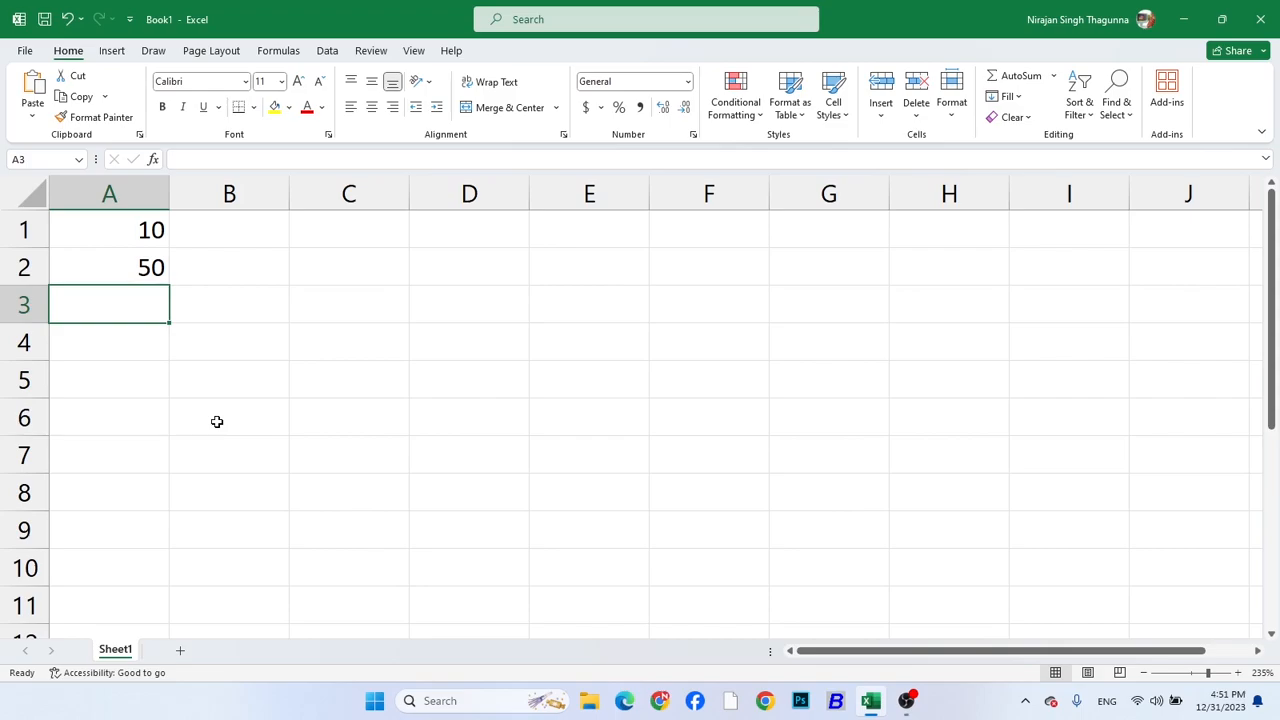
Enter the text Bad in cell B1 beside 10 and Good in cell B2 beside 50
{"action": "key", "text": "Up"}
{"action": "key", "text": "Right"}
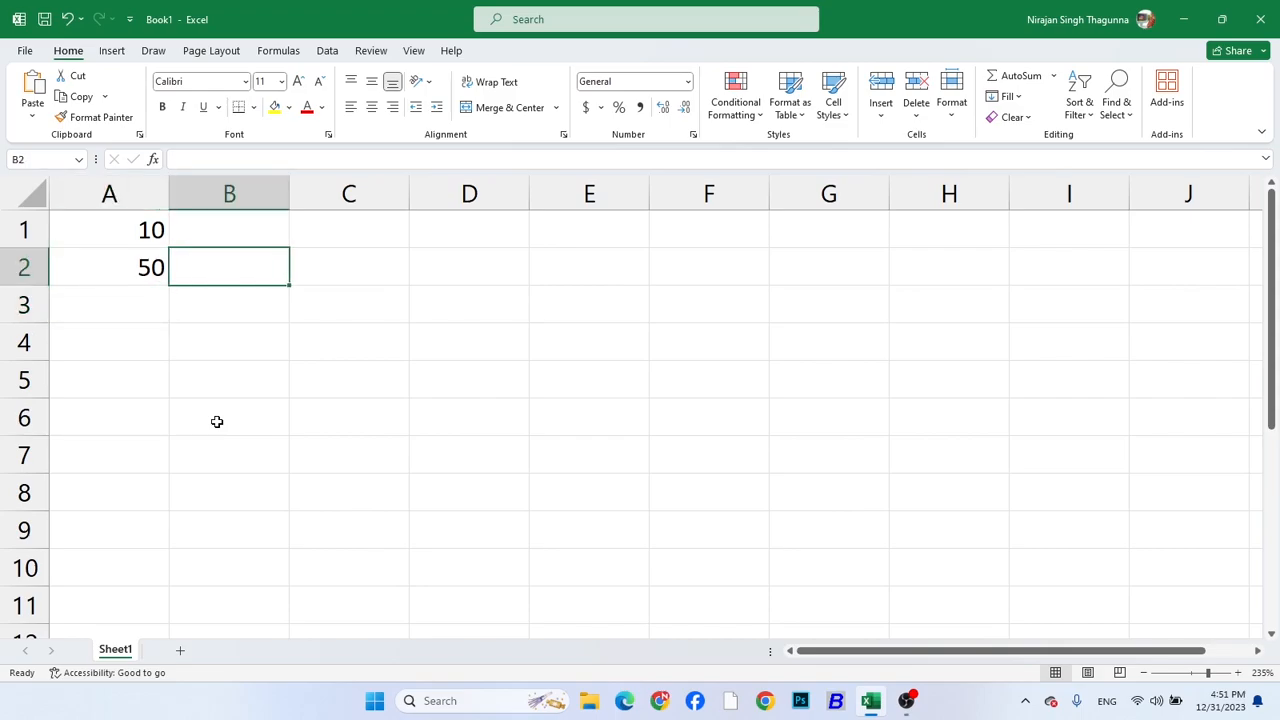
{"action": "key", "text": "Up"}
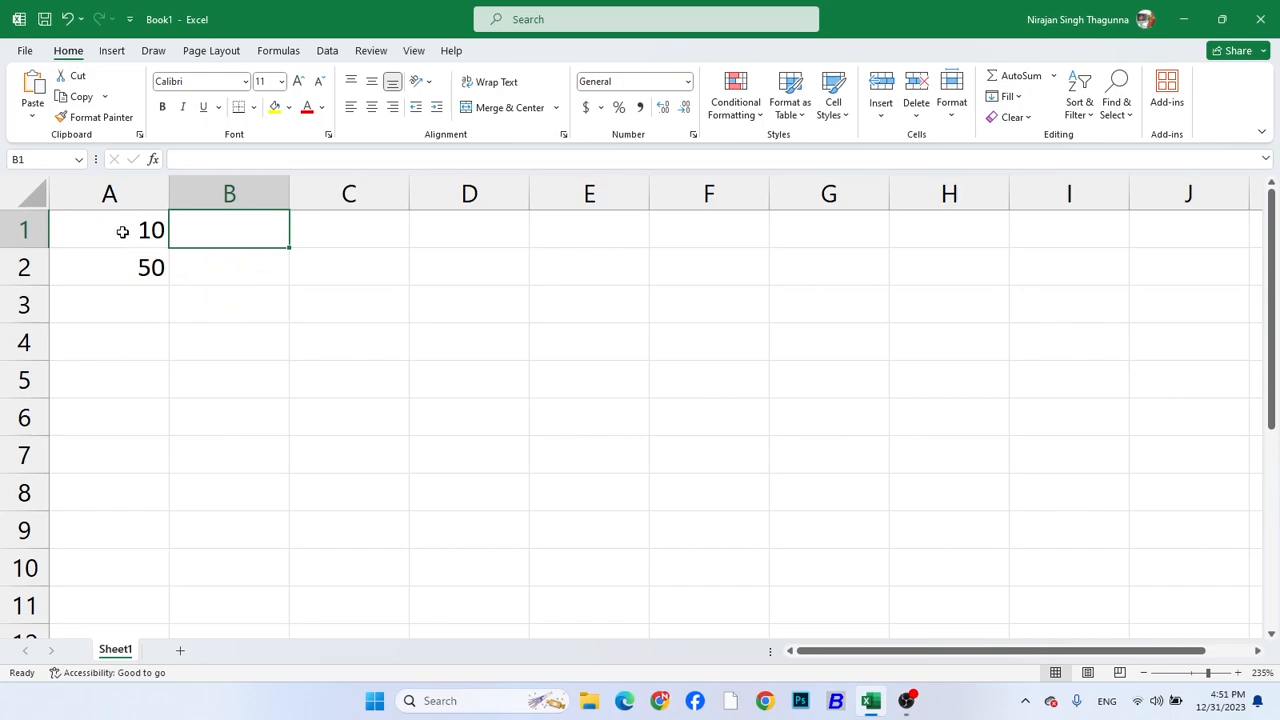
{"action": "left_click_drag", "start_coordinate": [122, 230], "coordinate": [110, 305]}
{"action": "left_click", "coordinate": [186, 226]}
{"action": "type", "text": "Bad"}
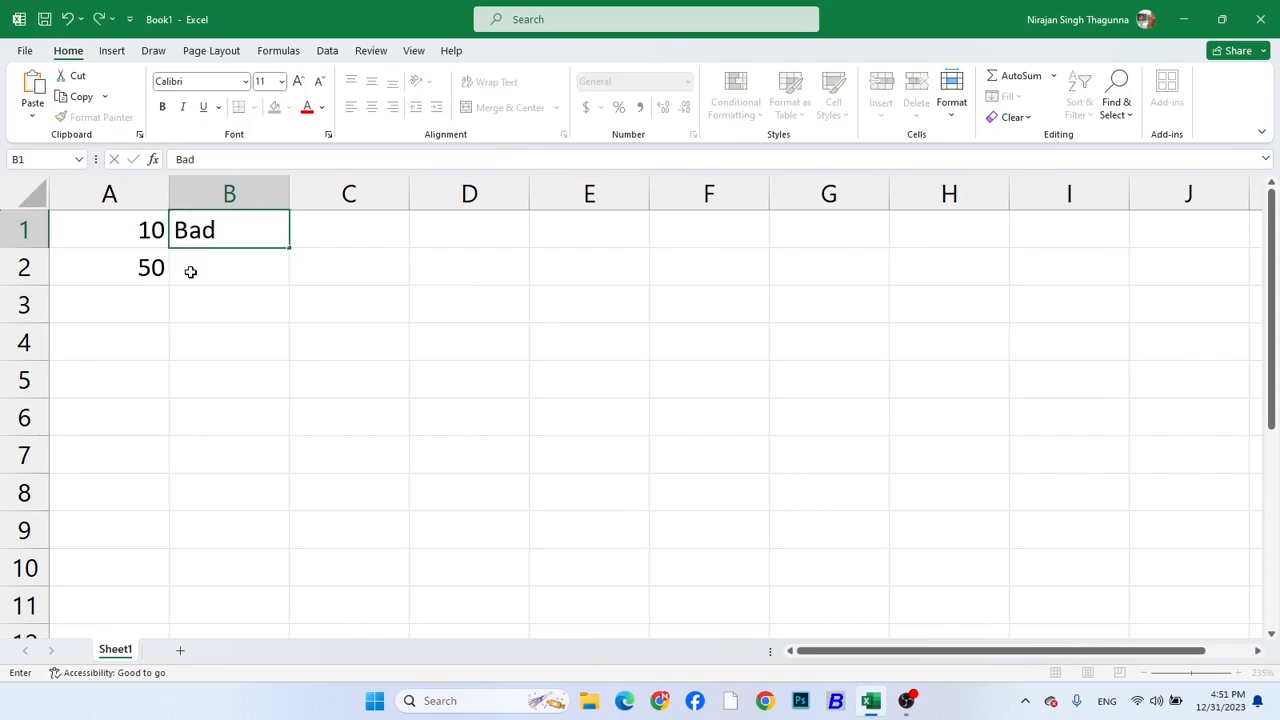
{"action": "key", "text": "Return"}
{"action": "type", "text": "Good"}
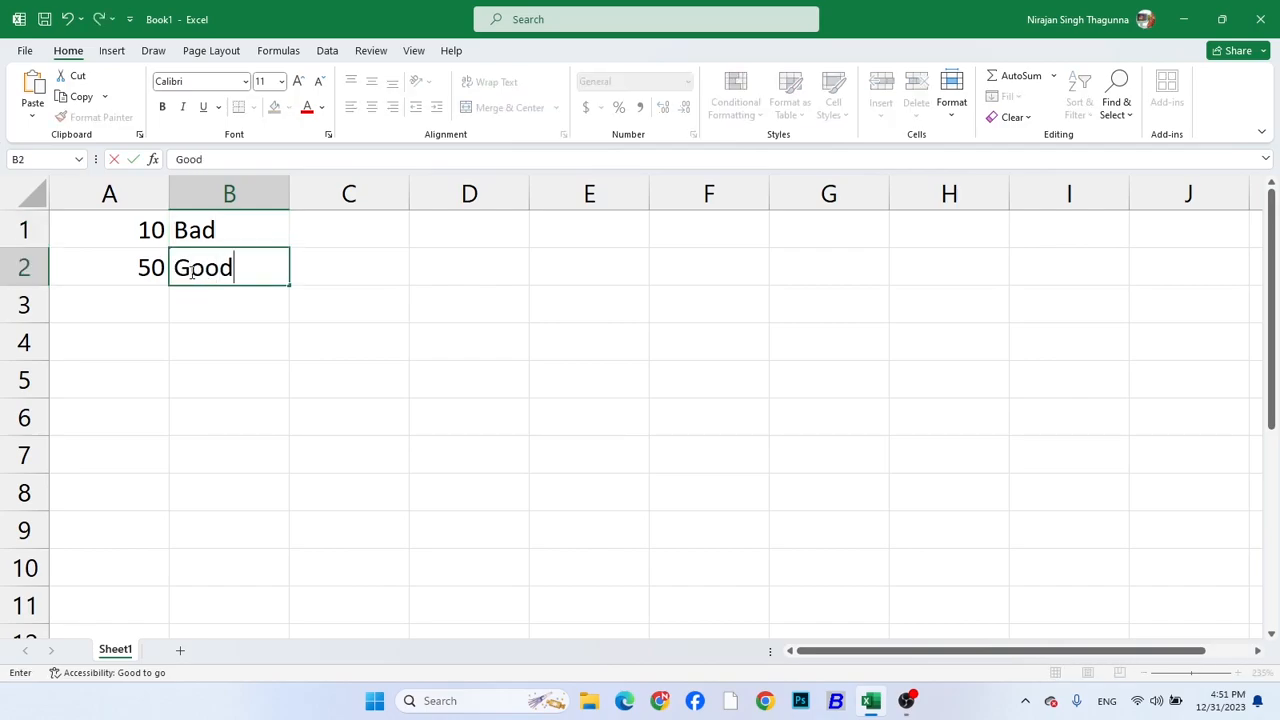
{"action": "key", "text": "Return"}
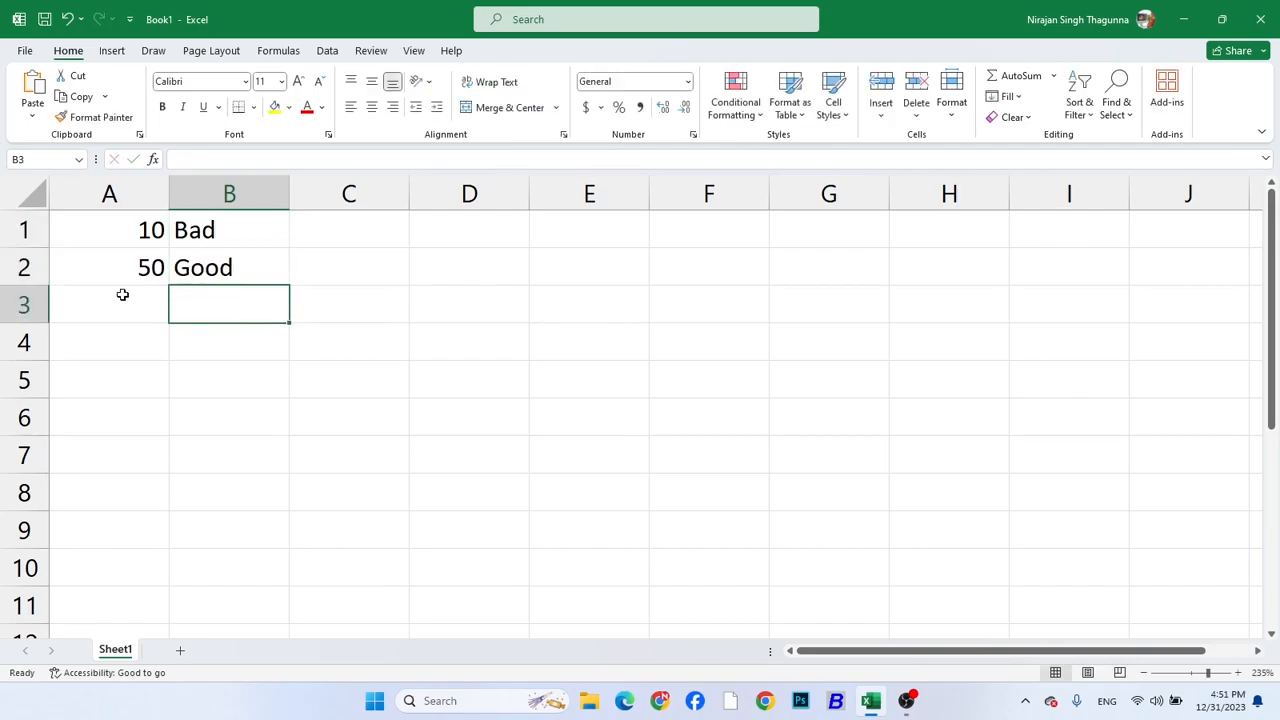
Clear the contents of every cell on Sheet1
{"action": "left_click_drag", "start_coordinate": [126, 231], "coordinate": [116, 601]}
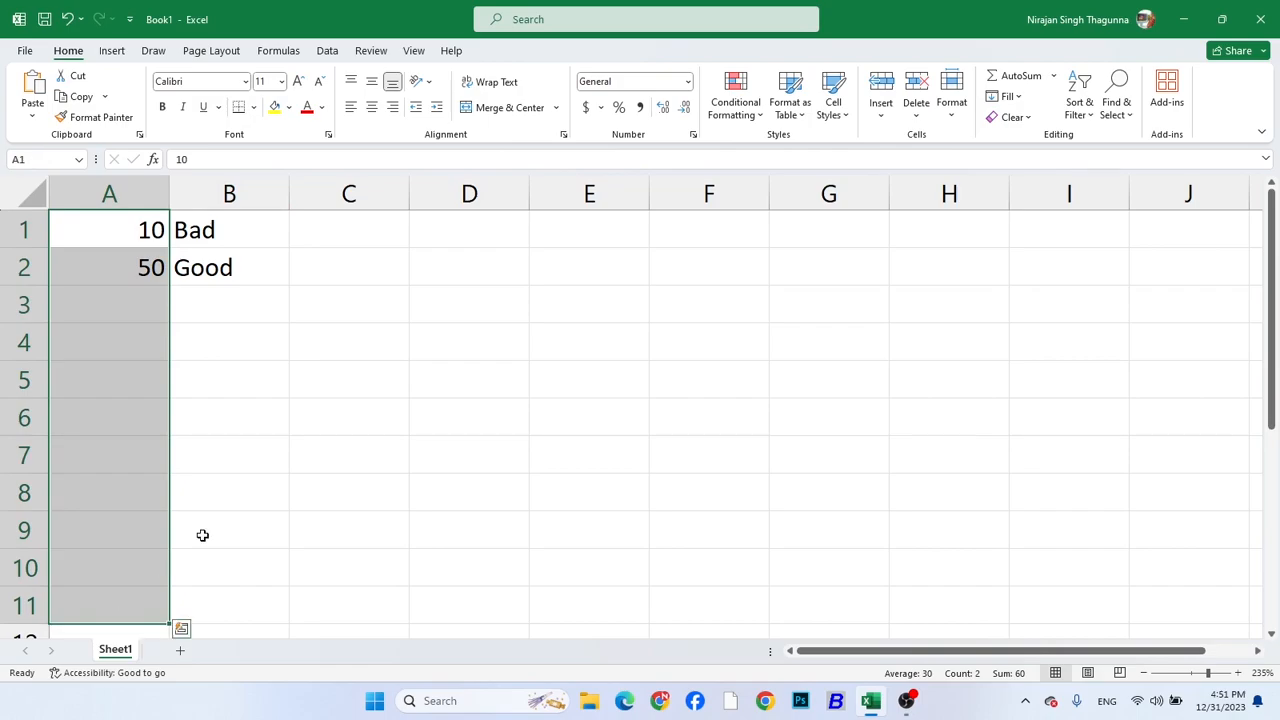
{"action": "left_click", "coordinate": [225, 383]}
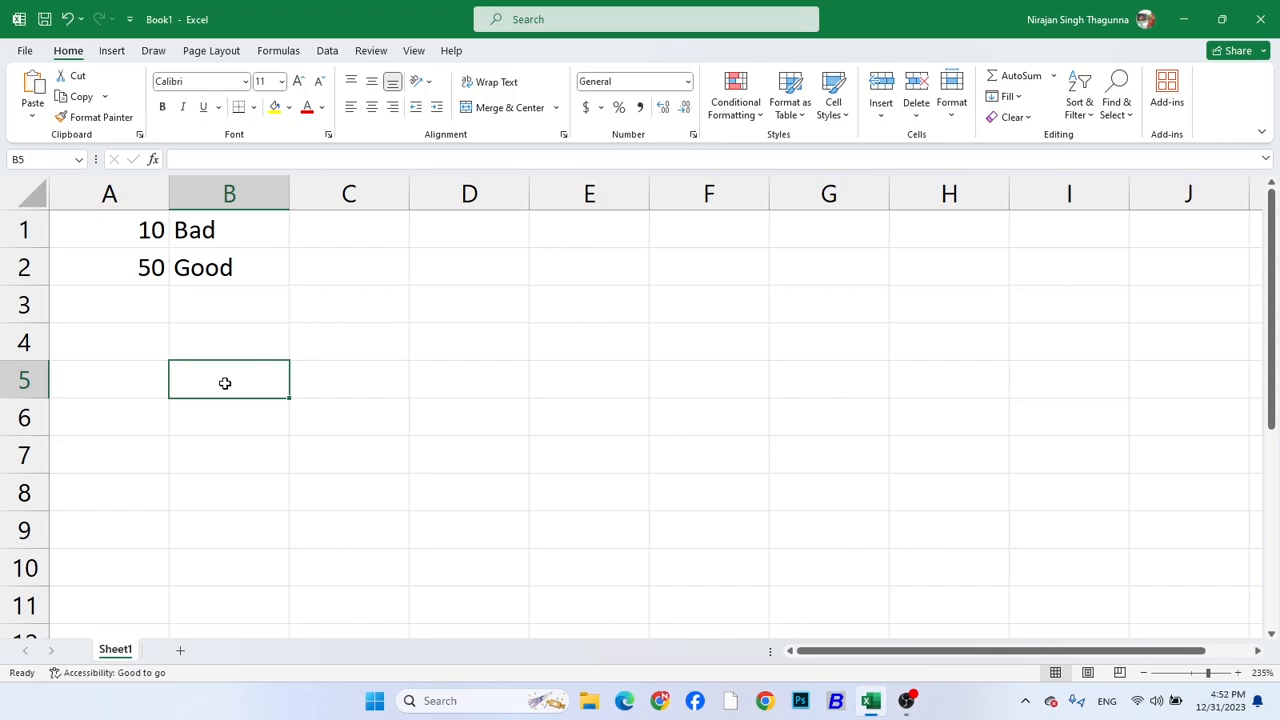
{"action": "left_click", "coordinate": [36, 204]}
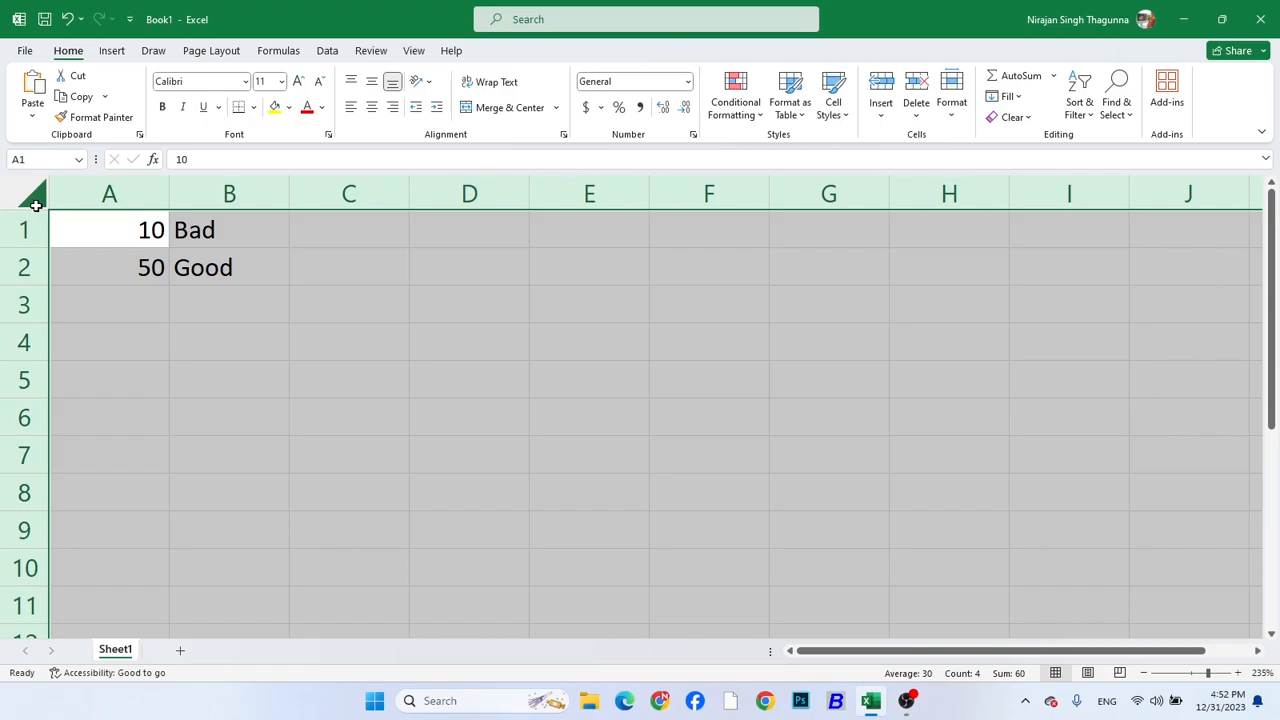
{"action": "key", "text": "Delete"}
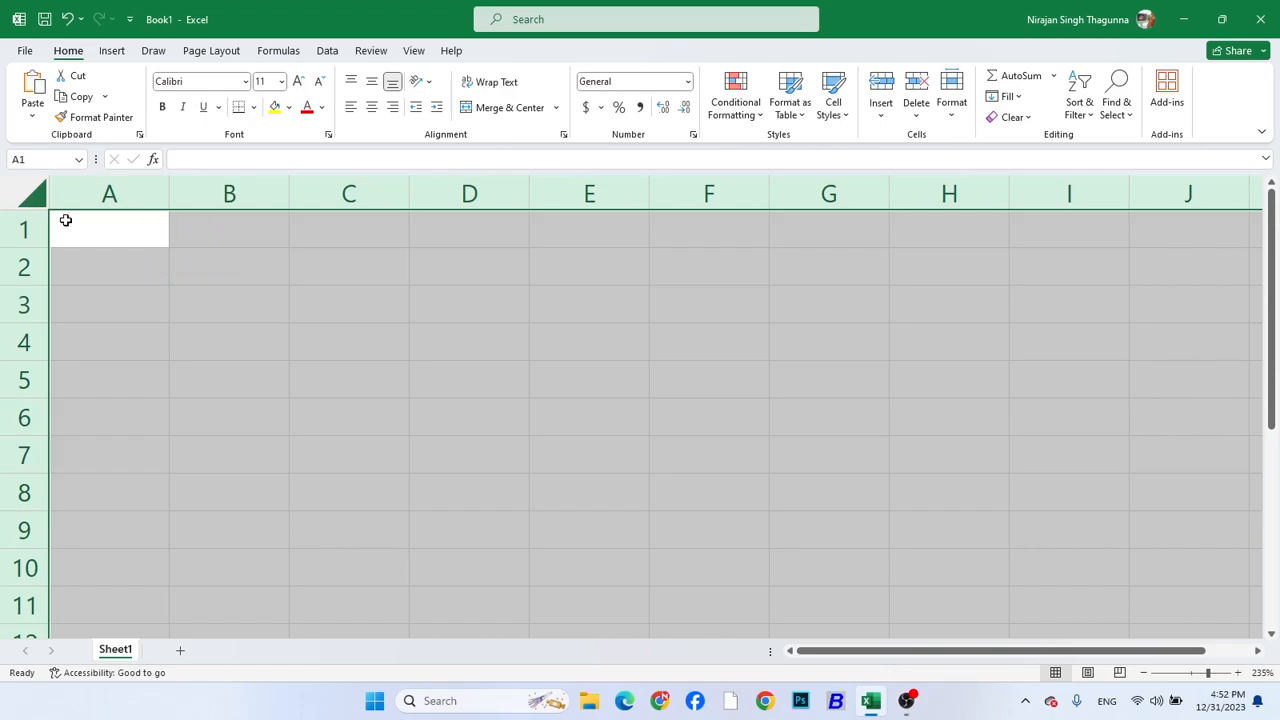
Enter 10 in A1 and 20 in A2, and fill the series down column A to 80 in A8
{"action": "left_click", "coordinate": [65, 220]}
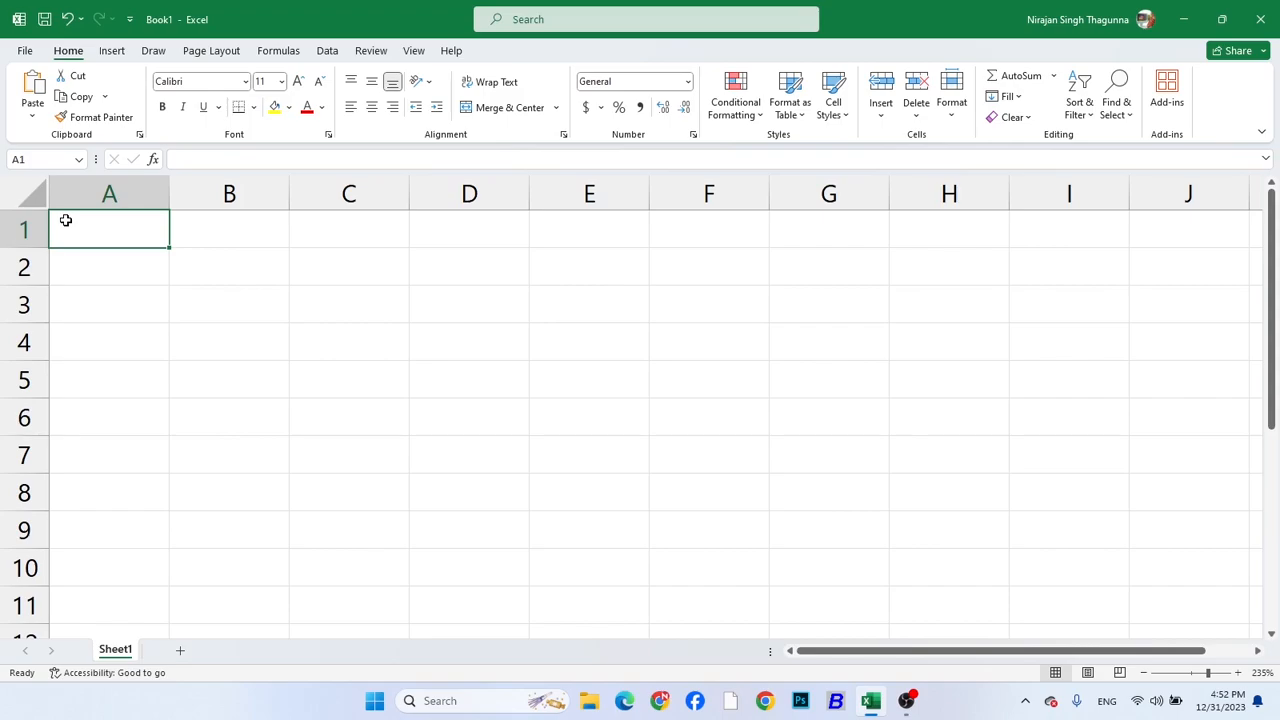
{"action": "type", "text": "10"}
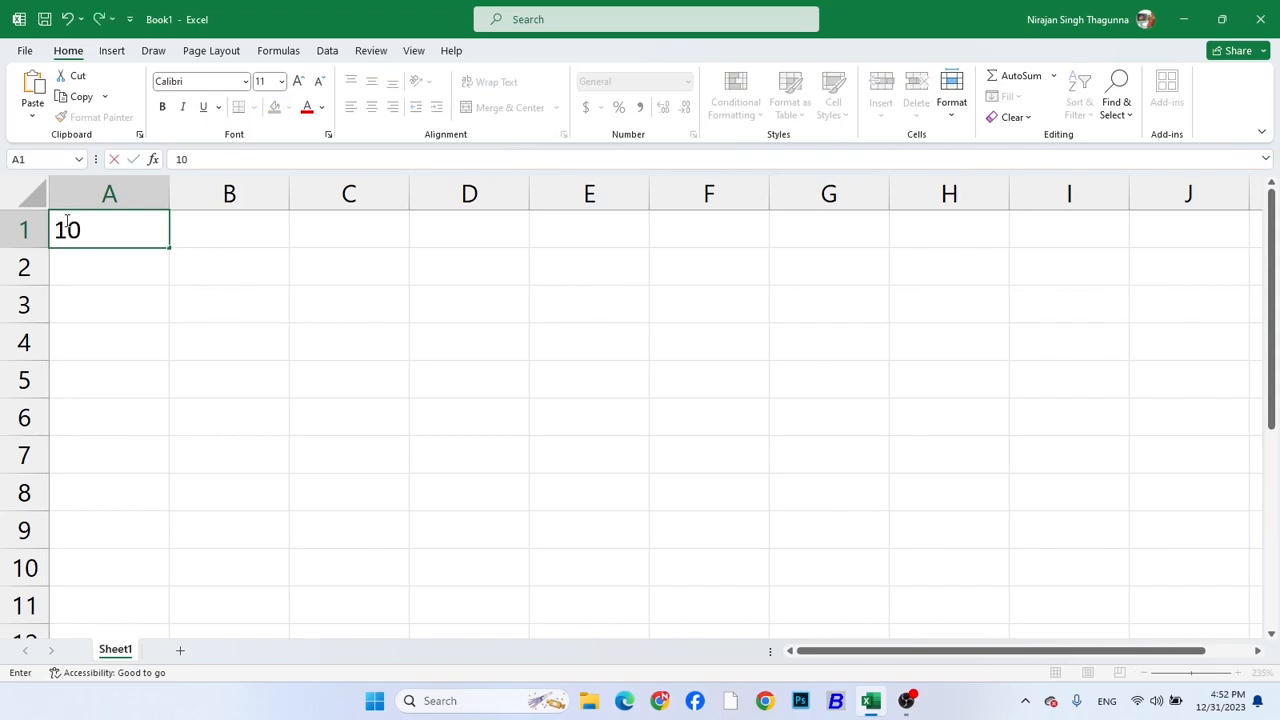
{"action": "key", "text": "Return"}
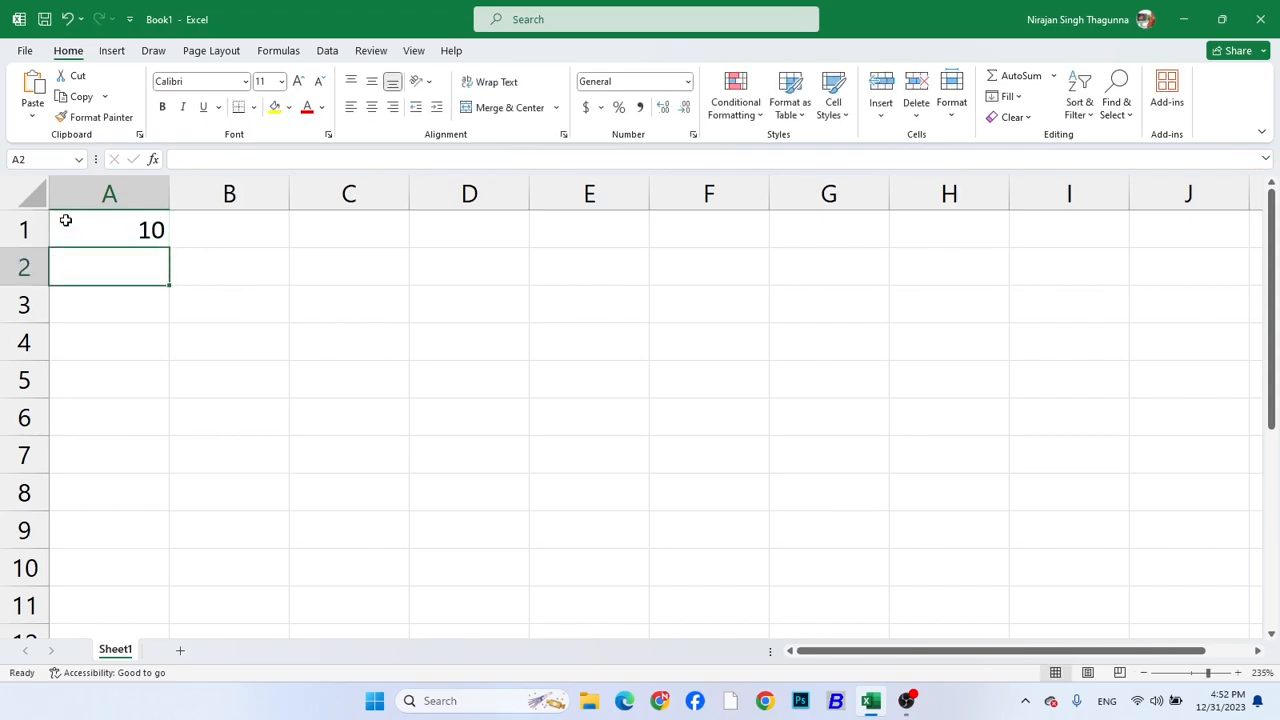
{"action": "type", "text": "20"}
{"action": "left_click", "coordinate": [206, 258]}
{"action": "left_click_drag", "start_coordinate": [126, 234], "coordinate": [149, 517]}
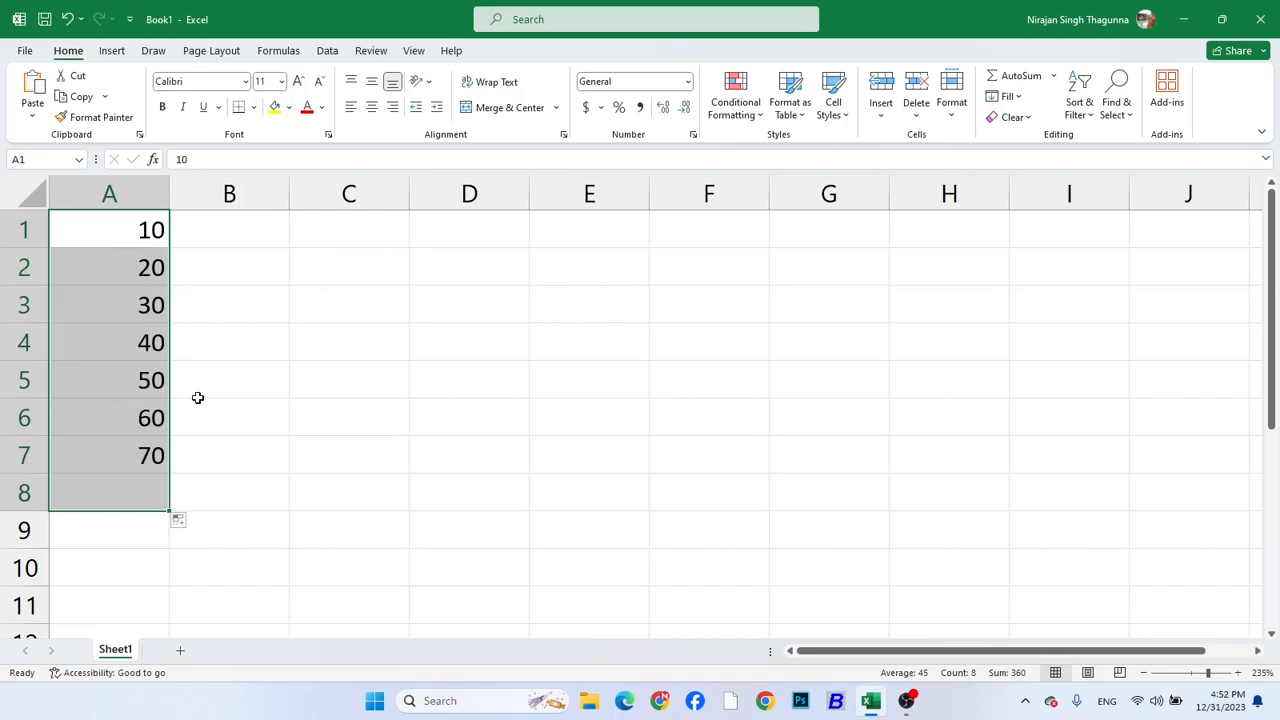
{"action": "left_click", "coordinate": [243, 232]}
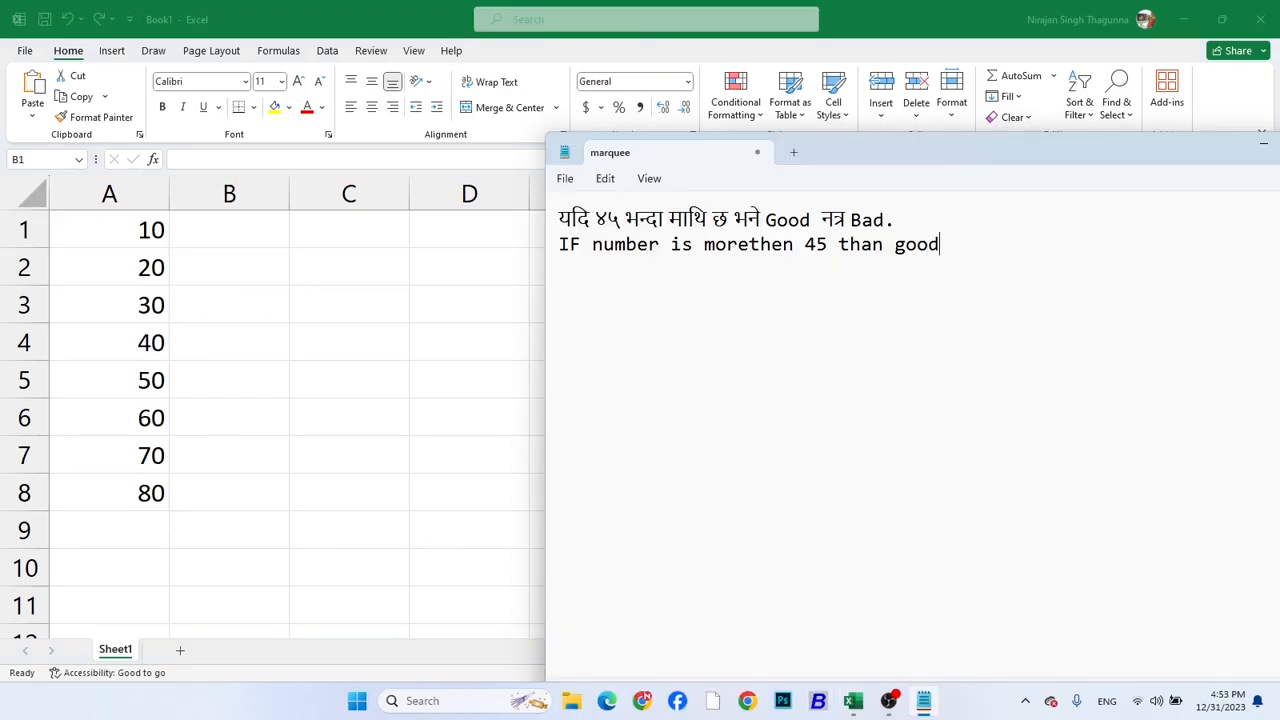
In the Notepad file marquee, complete the English condition sentence with "otherwise bad."
{"action": "type", "text": "otherwise basd"}
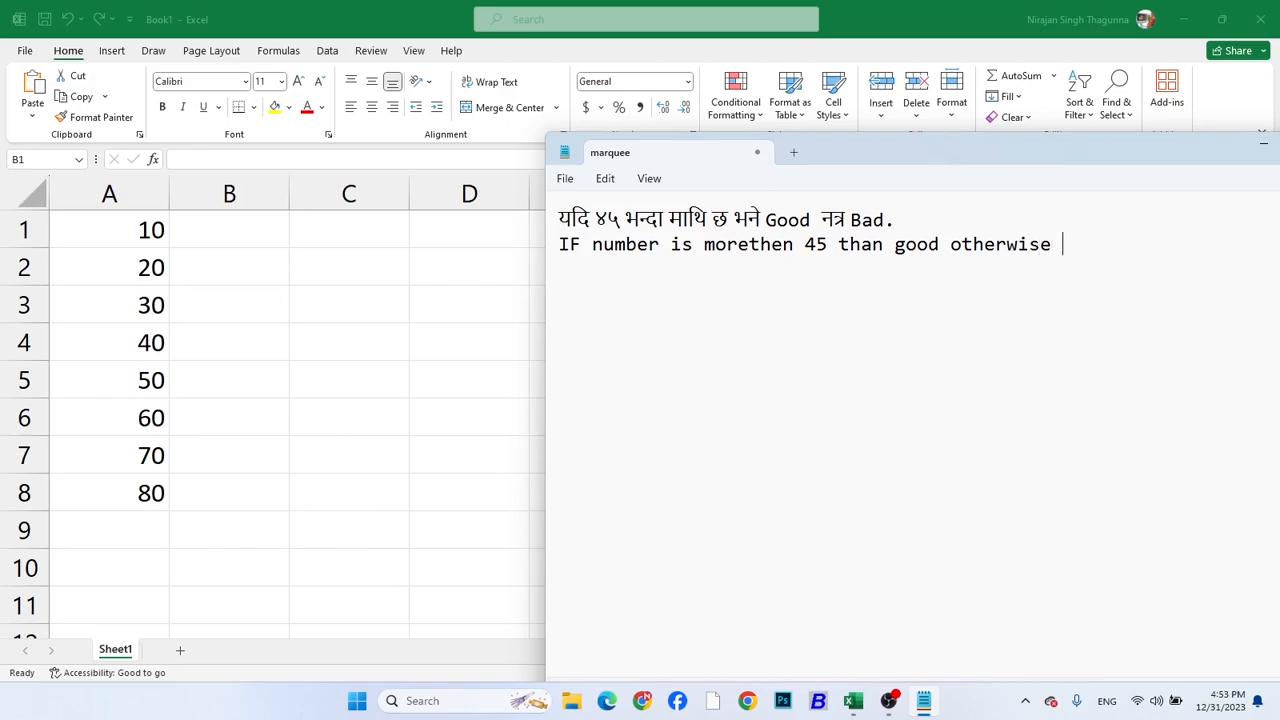
{"action": "key", "text": "BackSpace"}
{"action": "key", "text": "BackSpace"}
{"action": "type", "text": "d."}
Write the formula pattern =if(number>45,"Good","Bad") on a new line below the condition sentence and highlight it
{"action": "key", "text": "Return"}
{"action": "type", "text": "=if(num"}
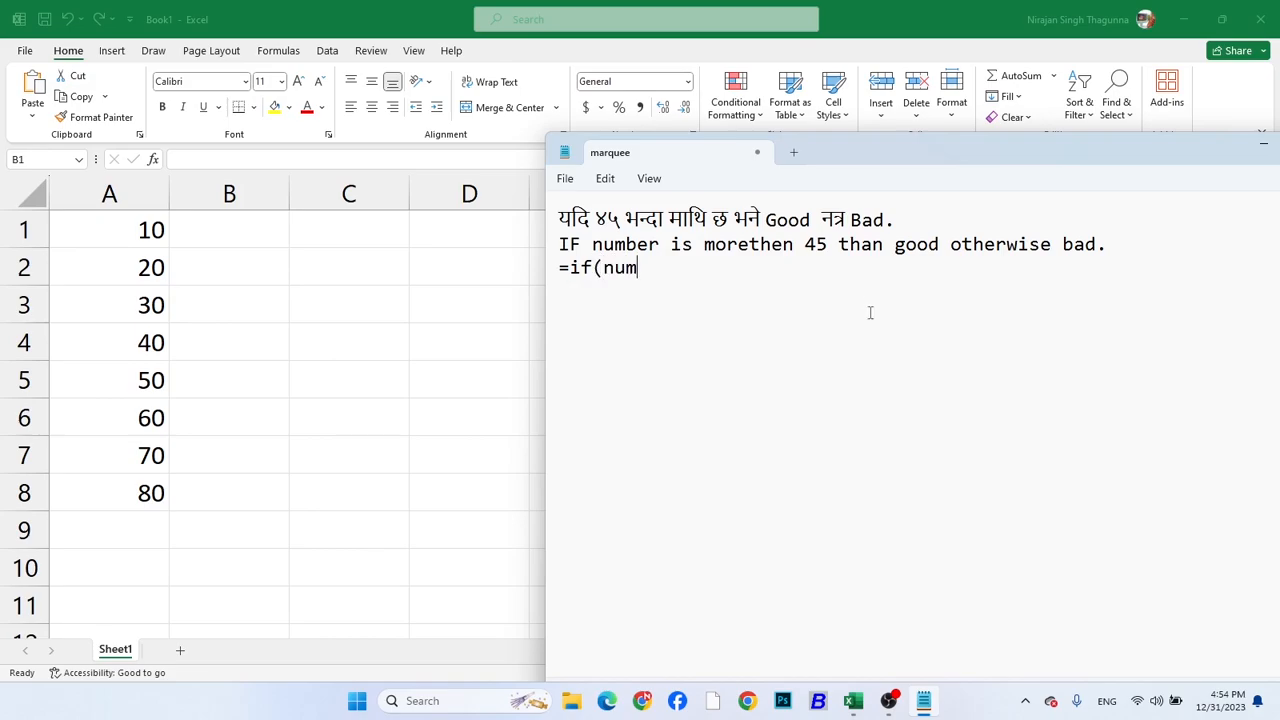
{"action": "type", "text": "ber>45,\"Good"}
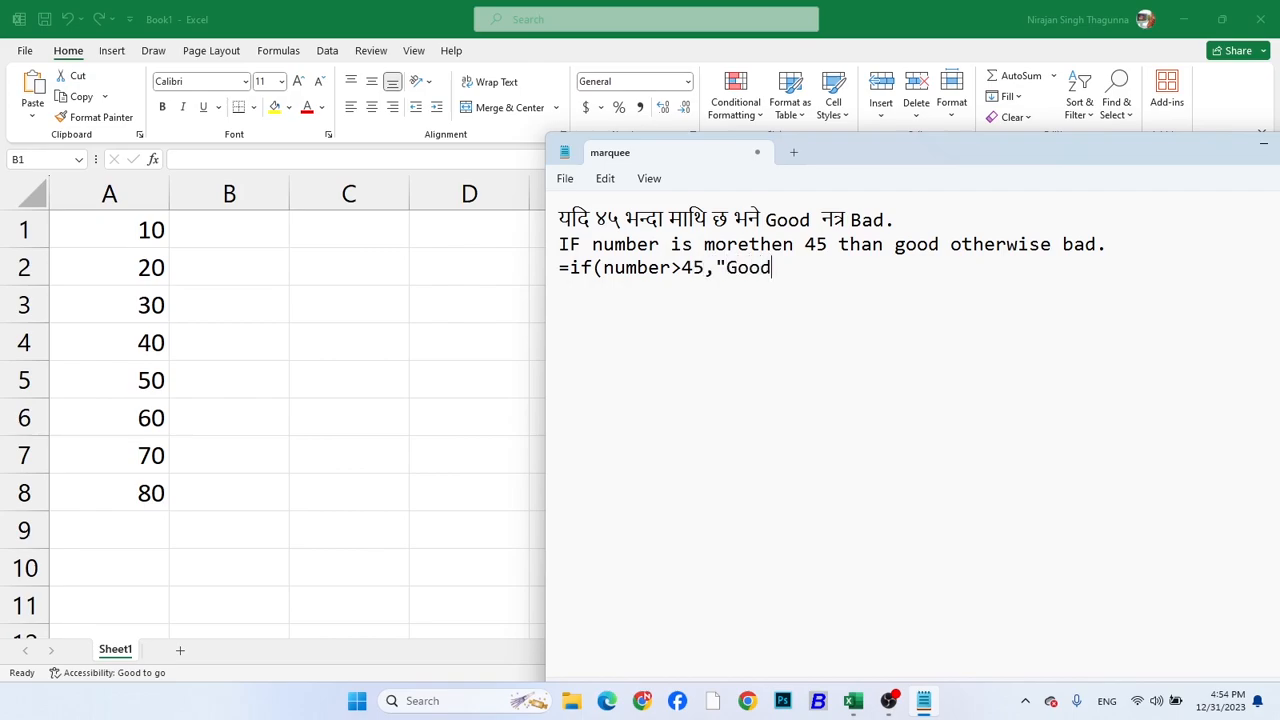
{"action": "type", "text": "\",\"Bad\")"}
{"action": "left_click_drag", "start_coordinate": [886, 269], "coordinate": [559, 268]}
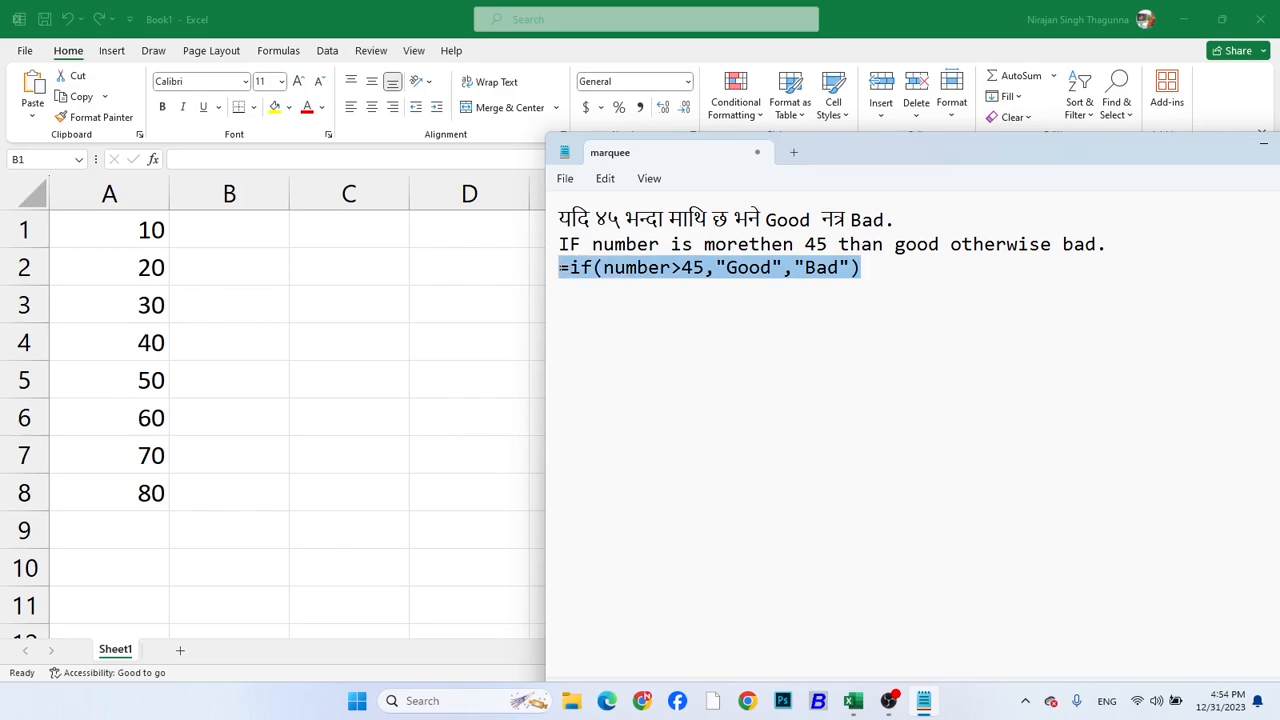
Switch back to Excel and enter the formula =if(A1>45,"Good","Bad") in cell B1
{"action": "left_click", "coordinate": [207, 235]}
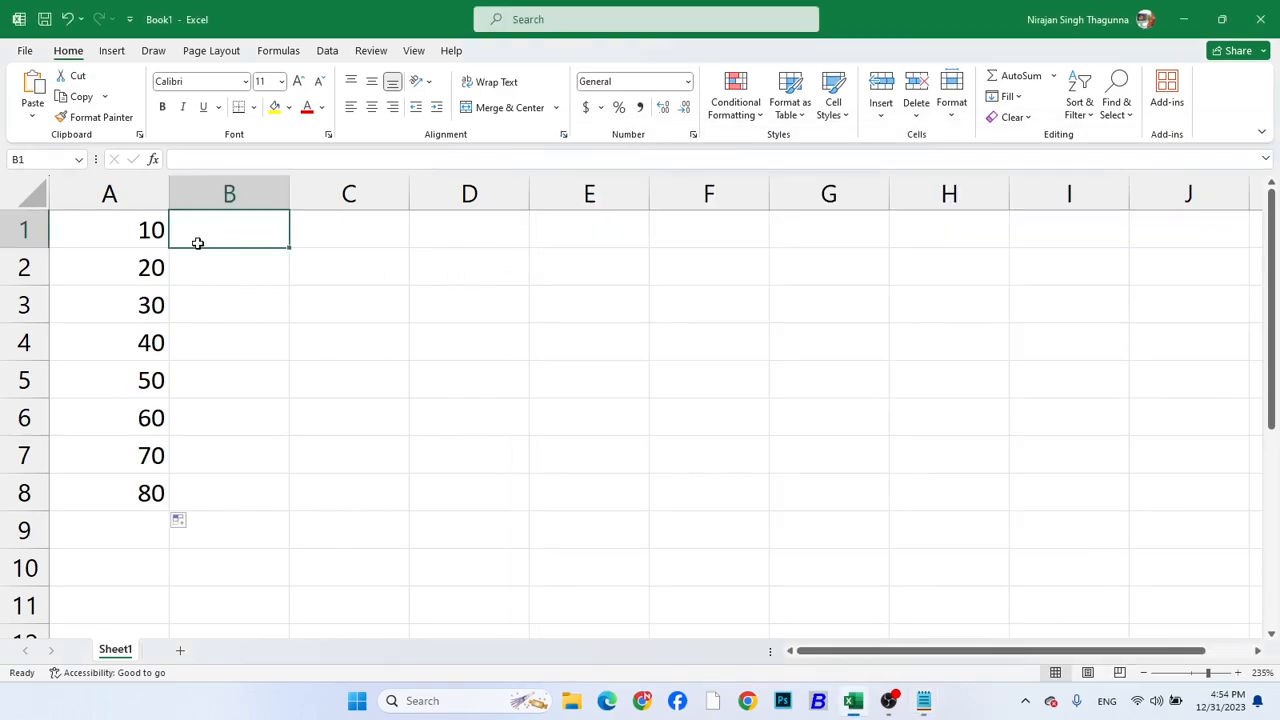
{"action": "type", "text": "=if("}
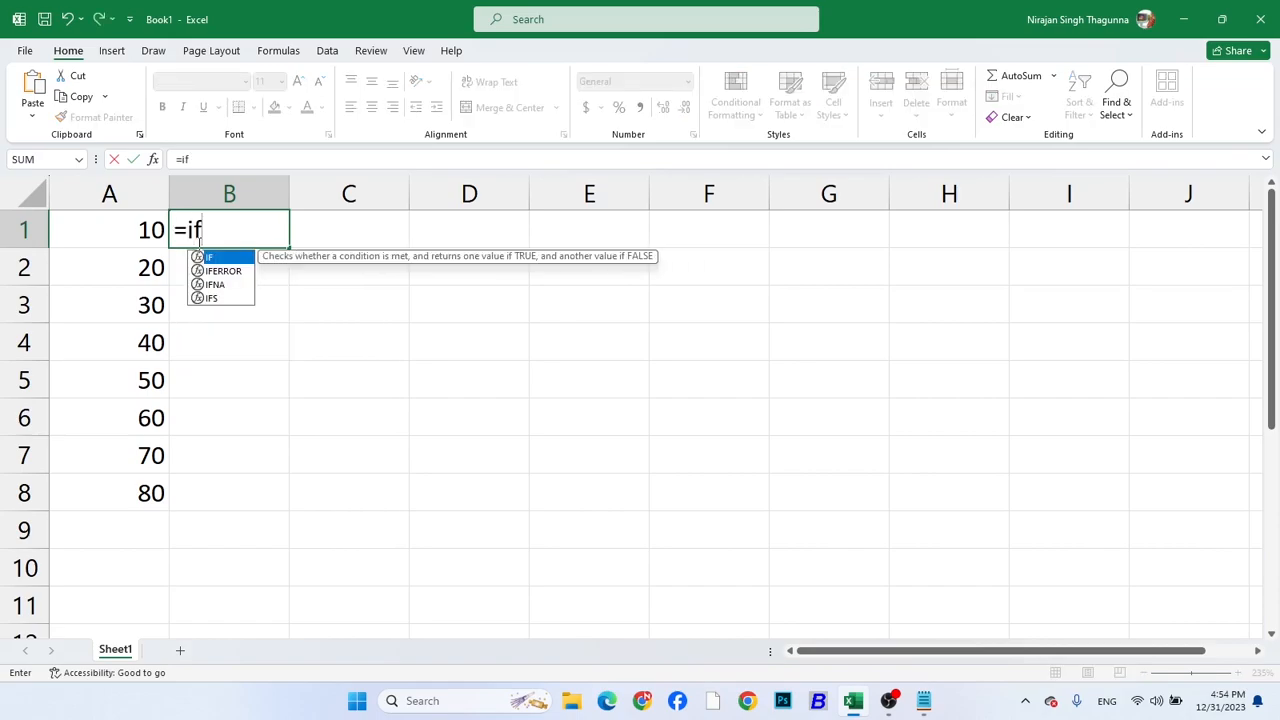
{"action": "left_click", "coordinate": [130, 230]}
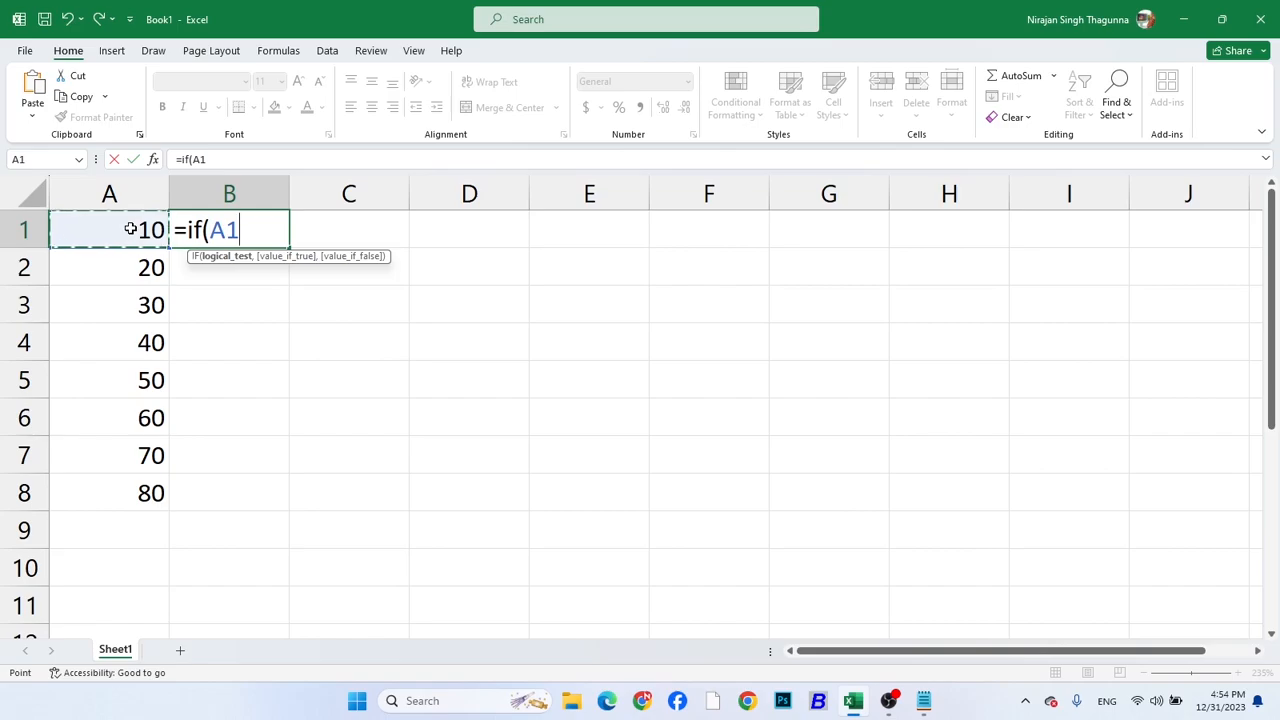
{"action": "type", "text": ">45,\""}
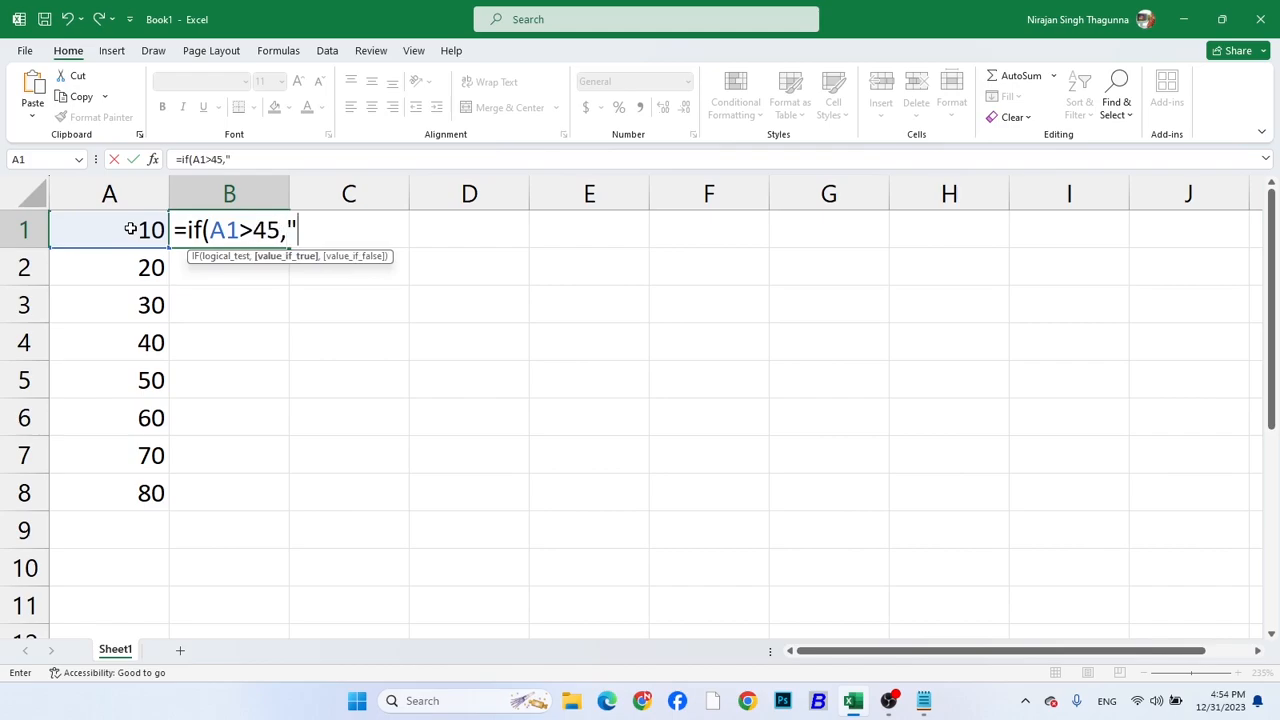
{"action": "type", "text": "Good\",j"}
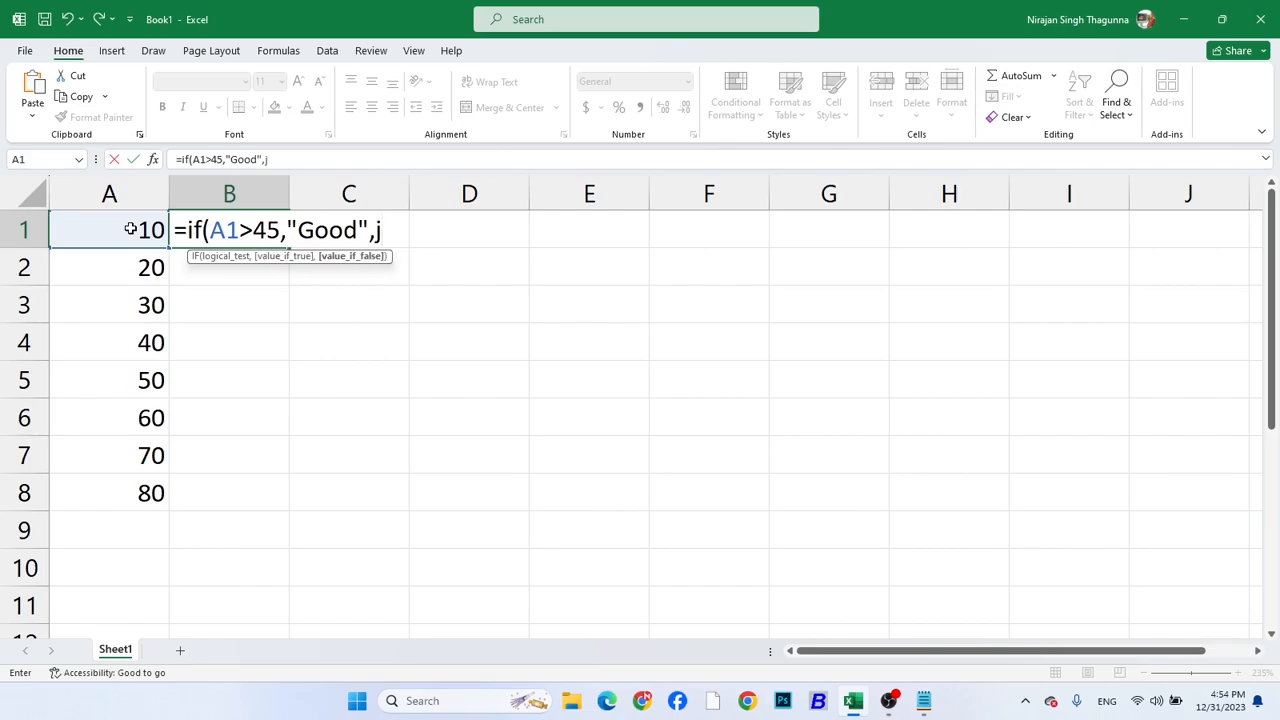
{"action": "key", "text": "BackSpace"}
{"action": "type", "text": "\"G"}
{"action": "key", "text": "BackSpace"}
{"action": "type", "text": "Bad\")"}
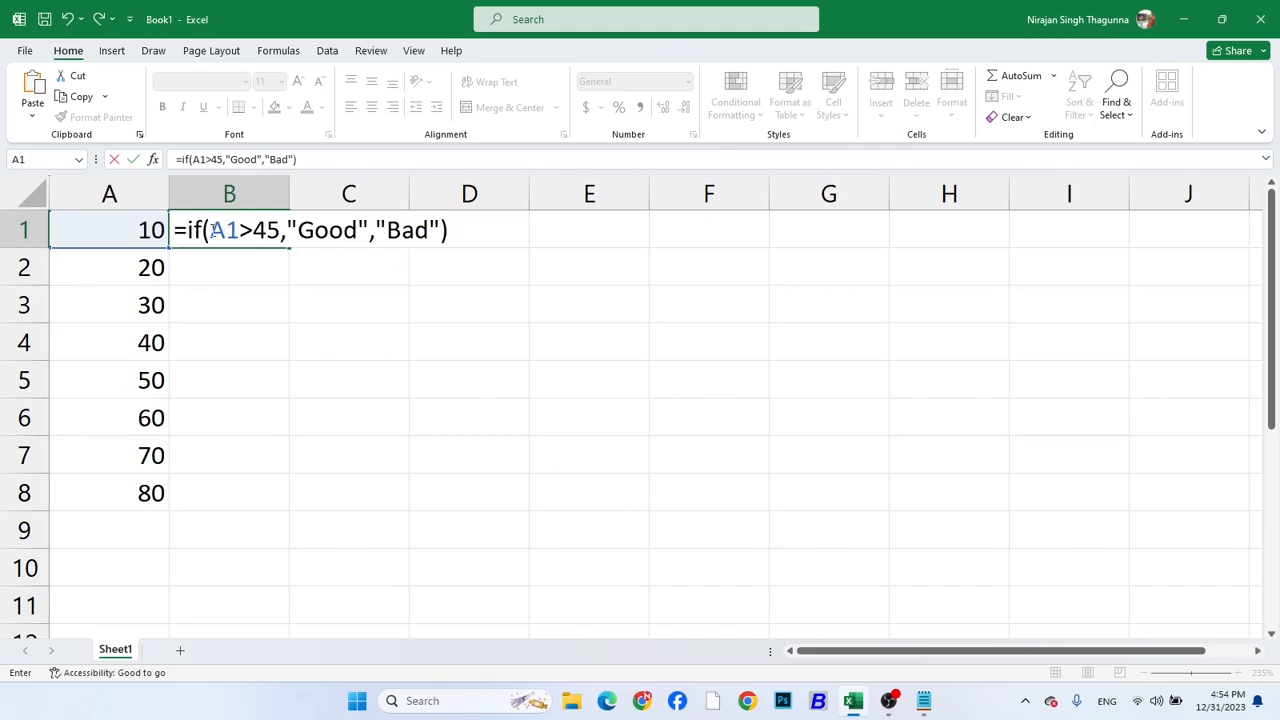
{"action": "left_click_drag", "start_coordinate": [212, 230], "coordinate": [282, 231]}
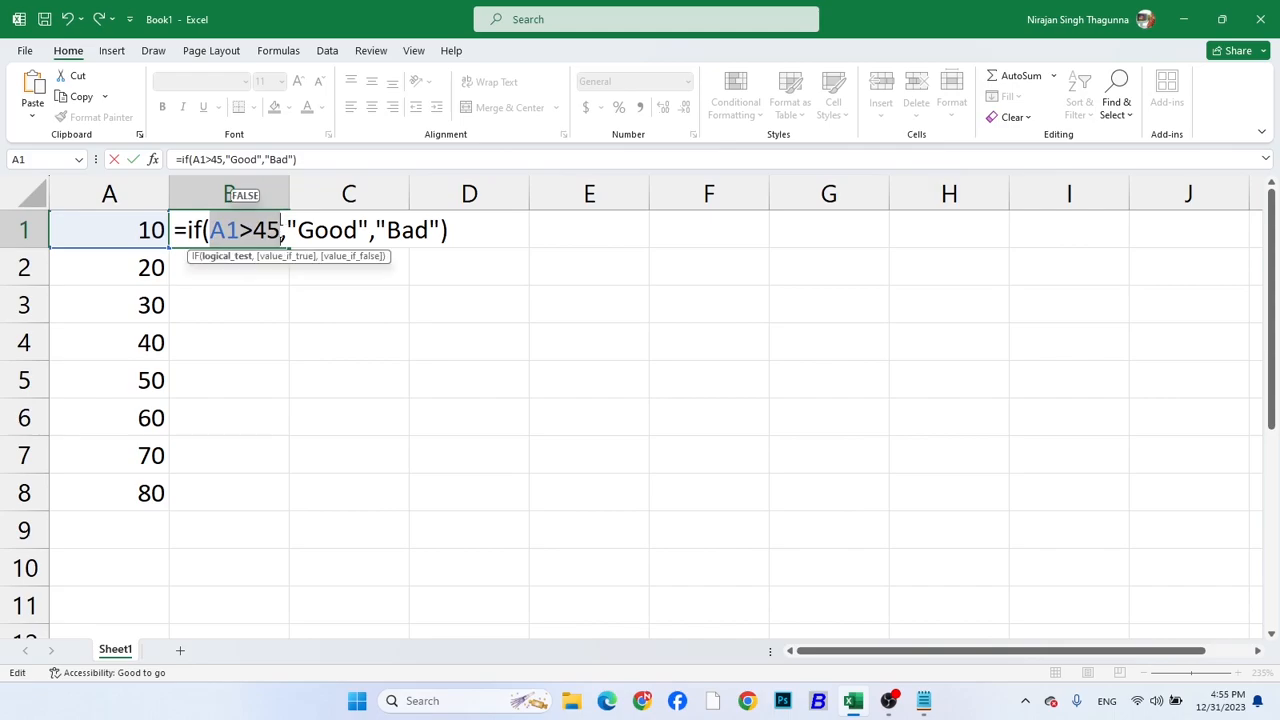
{"action": "left_click", "coordinate": [238, 230]}
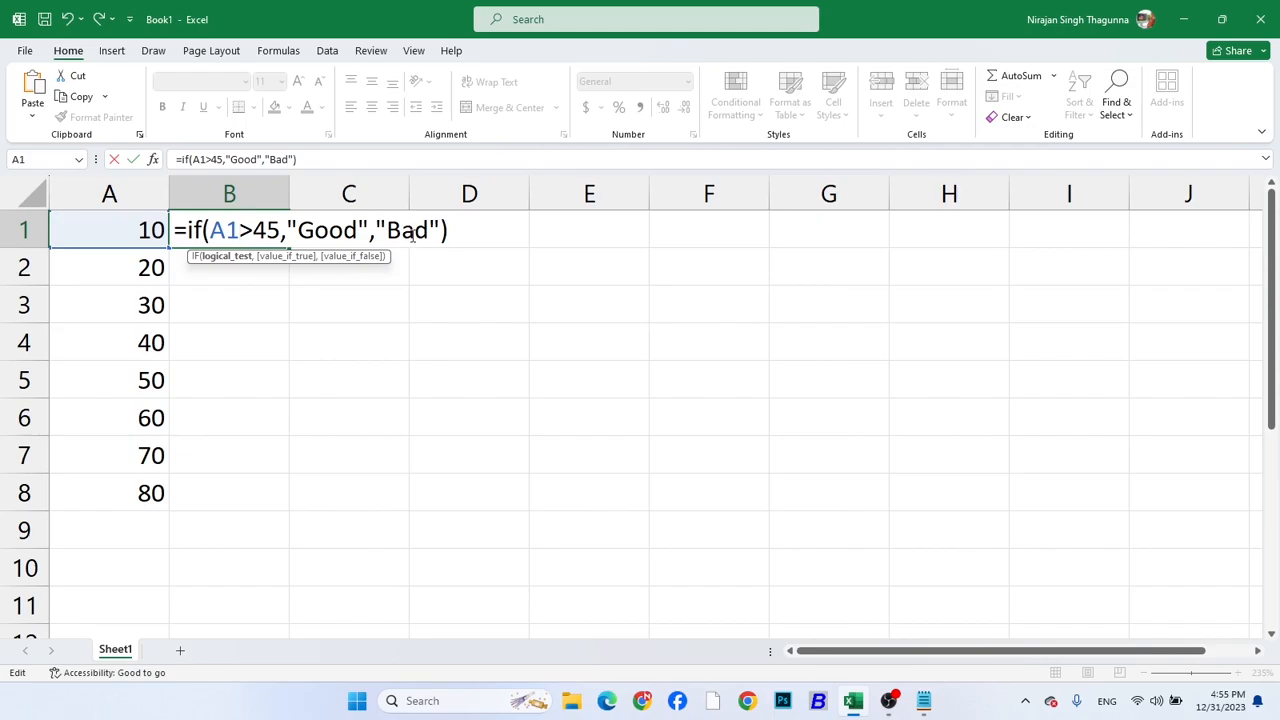
{"action": "key", "text": "Return"}
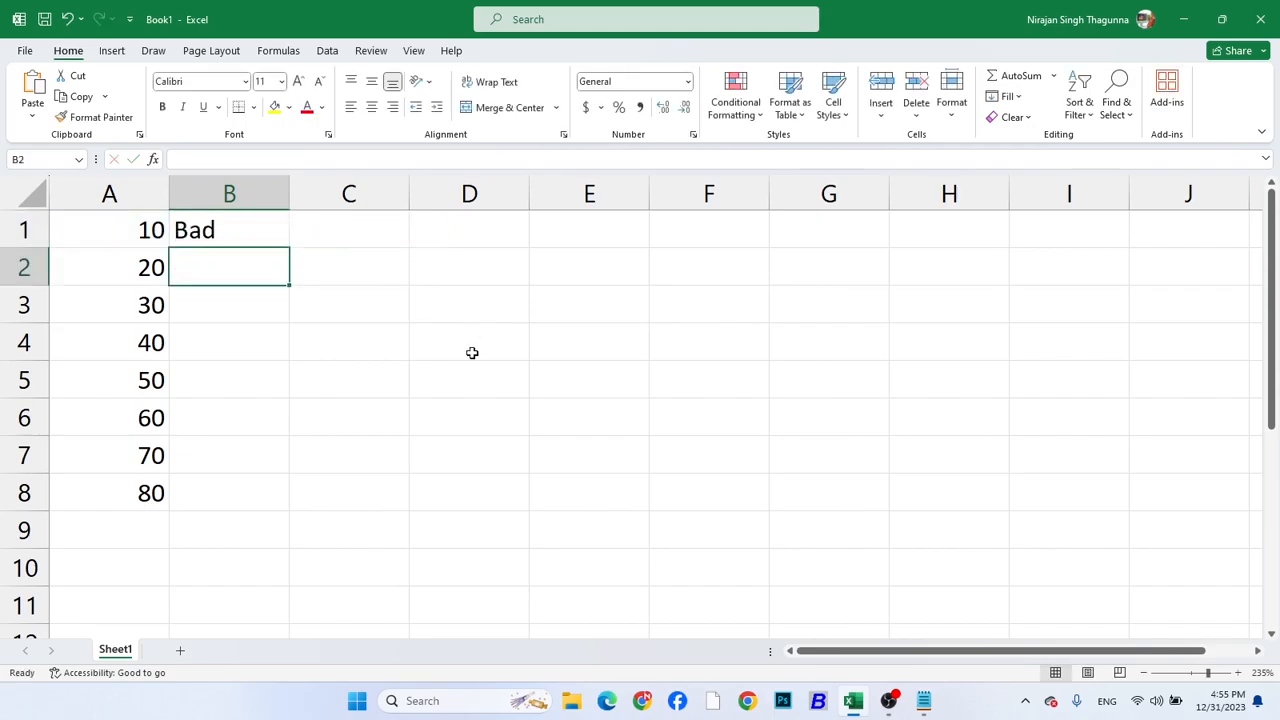
Fill the IF formula from B1 down to B8 and select B5 to inspect its copied formula
{"action": "left_click", "coordinate": [259, 232]}
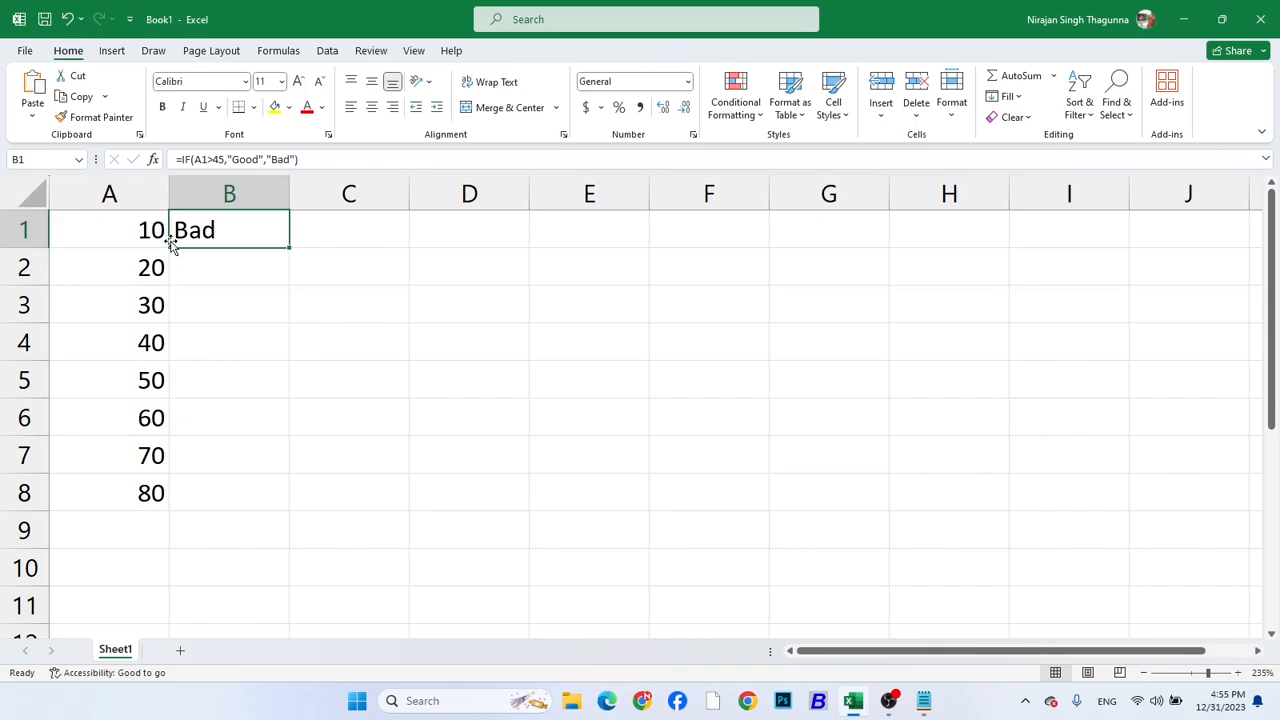
{"action": "double_click", "coordinate": [291, 246]}
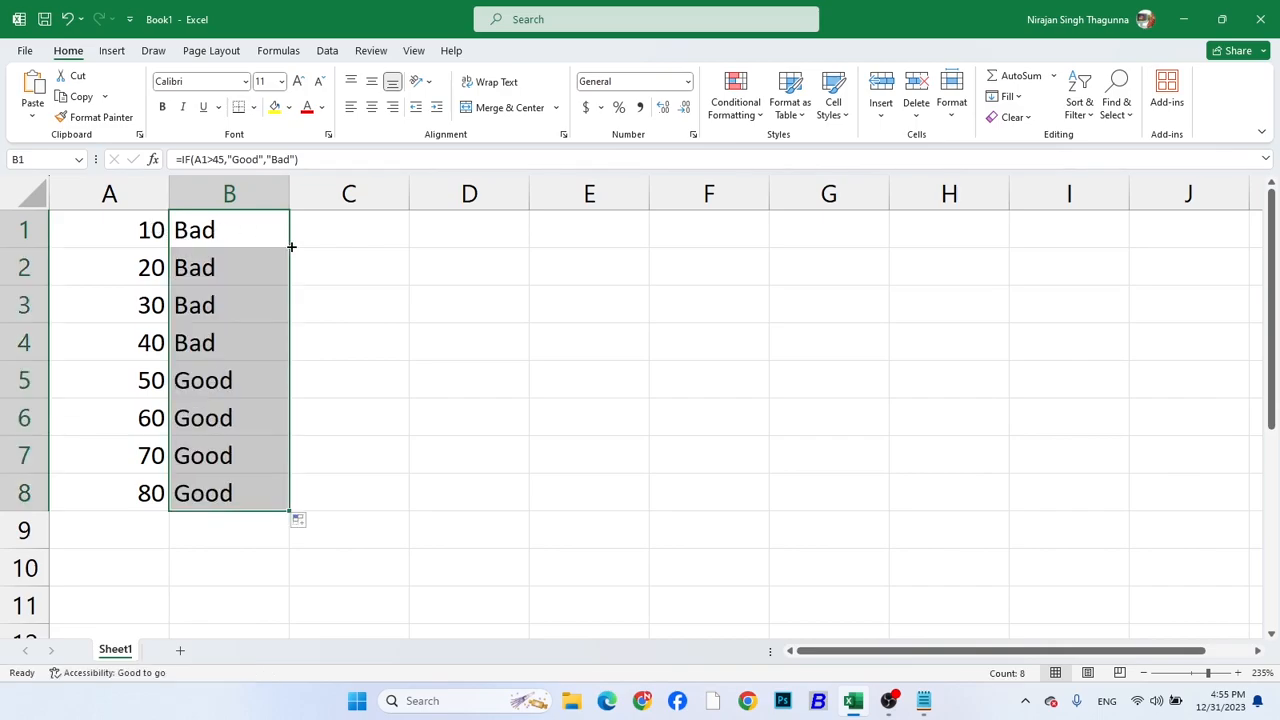
{"action": "left_click", "coordinate": [225, 387]}
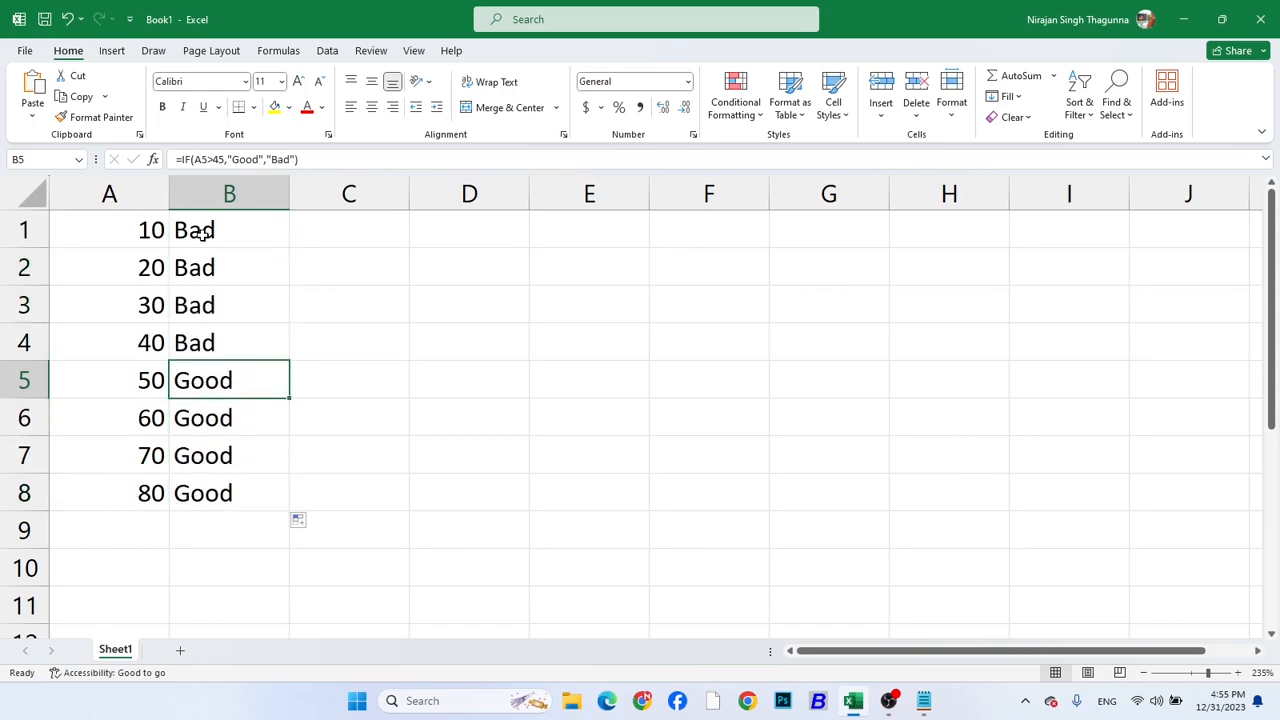
Inspect the IF formula in B1, going through its condition A1>45 and its true value, and leave it unchanged
{"action": "left_click", "coordinate": [325, 302]}
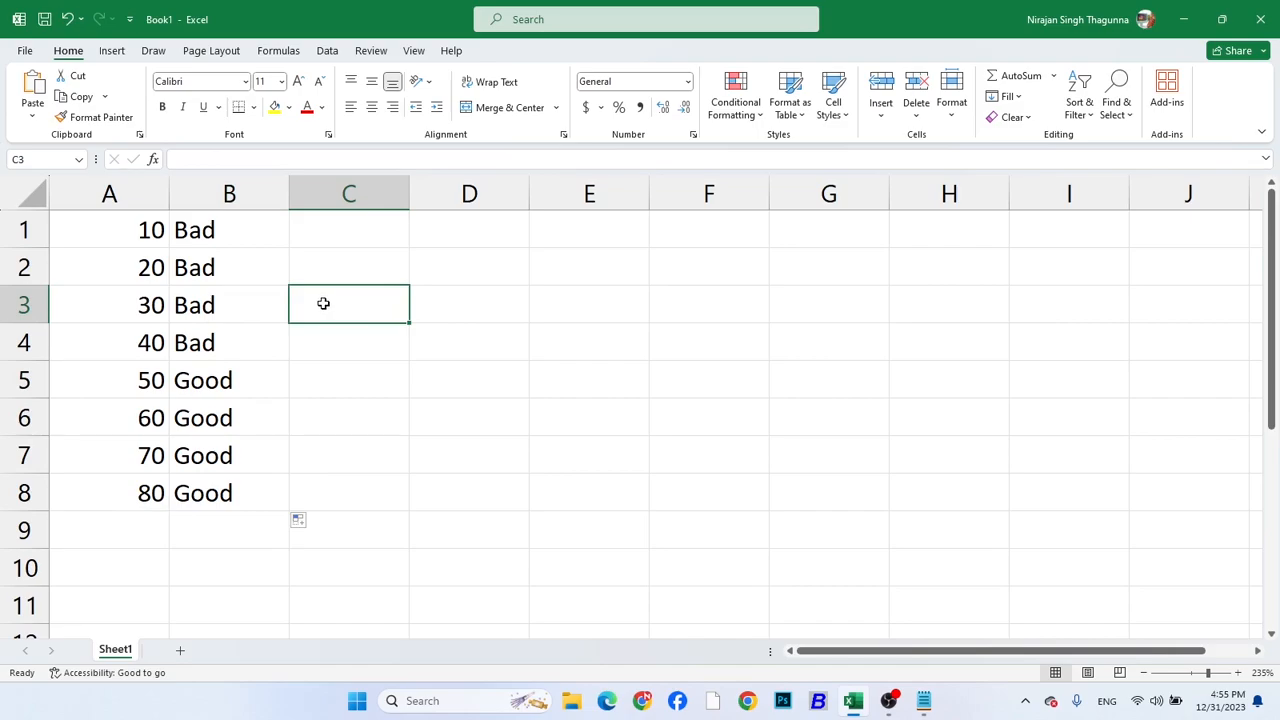
{"action": "left_click", "coordinate": [216, 232]}
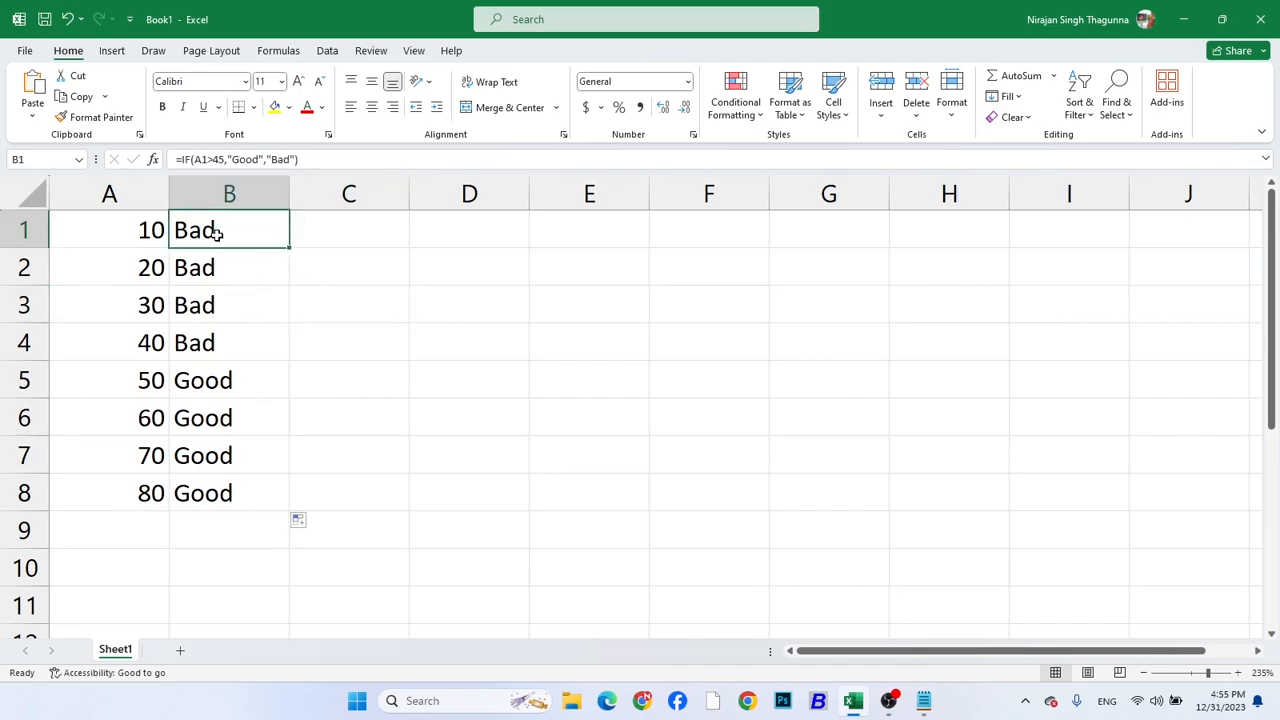
{"action": "double_click", "coordinate": [199, 159]}
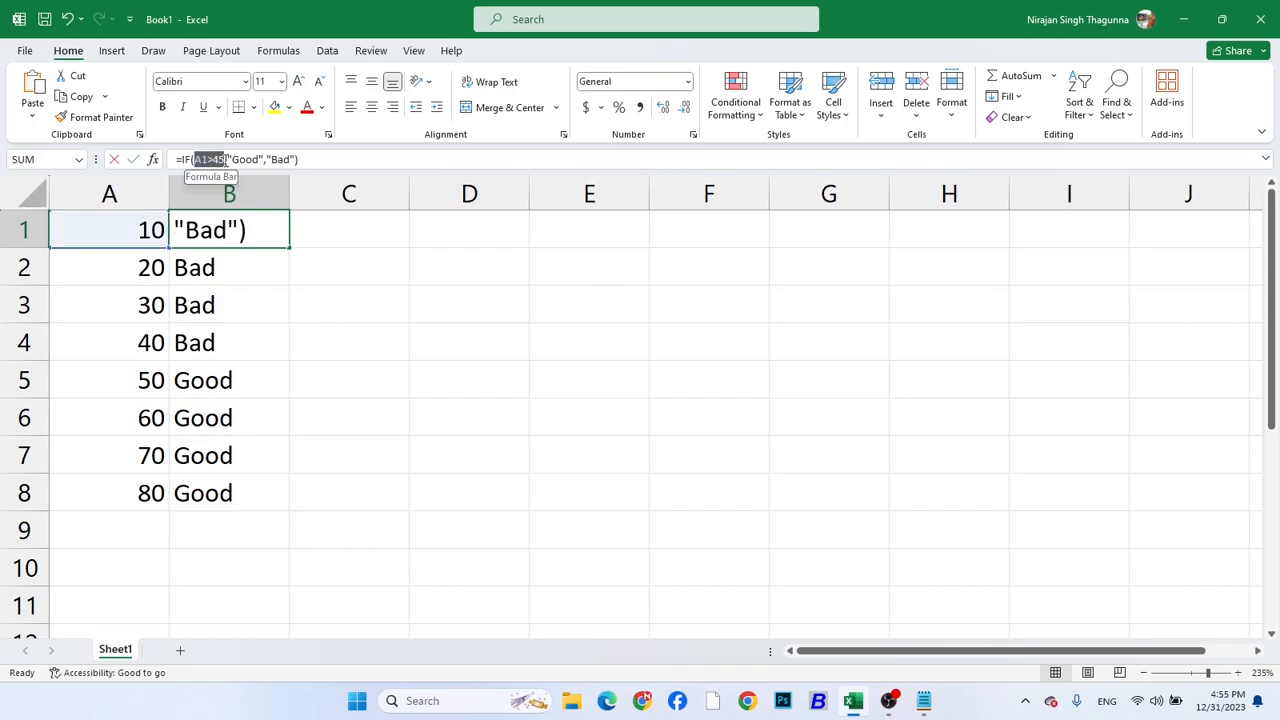
{"action": "left_click", "coordinate": [216, 160]}
{"action": "left_click", "coordinate": [241, 160]}
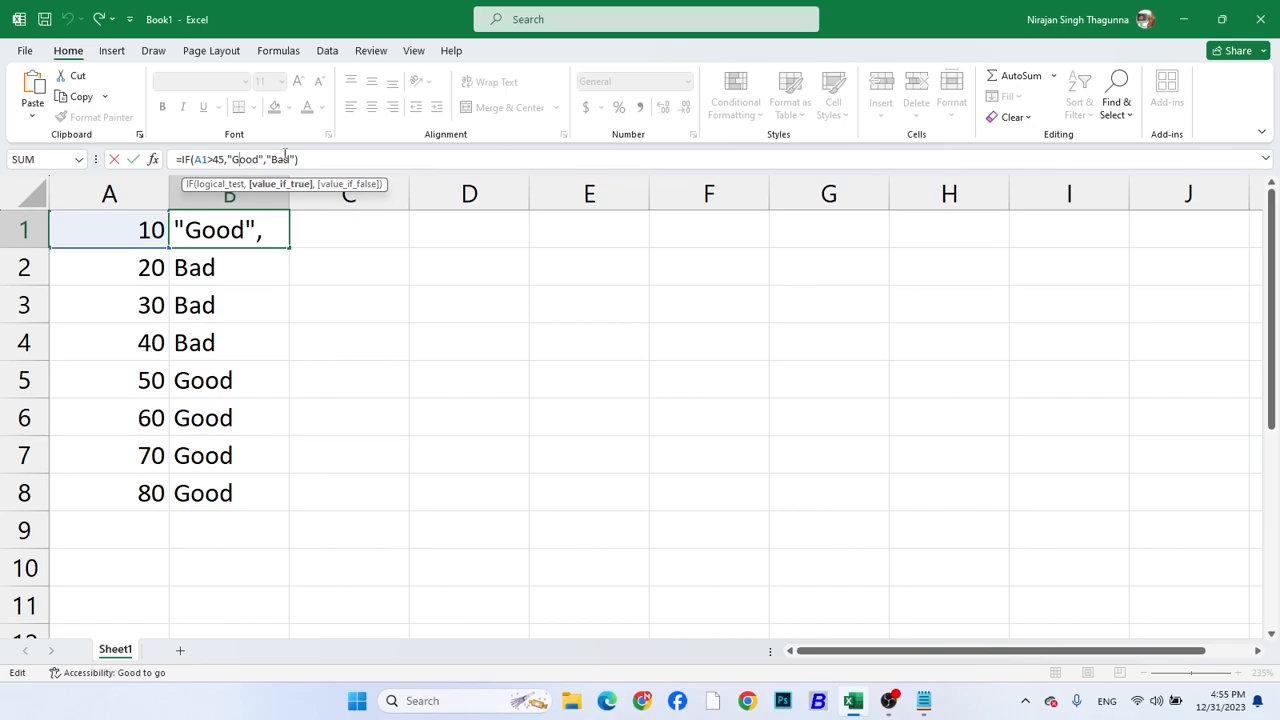
{"action": "key", "text": "Return"}
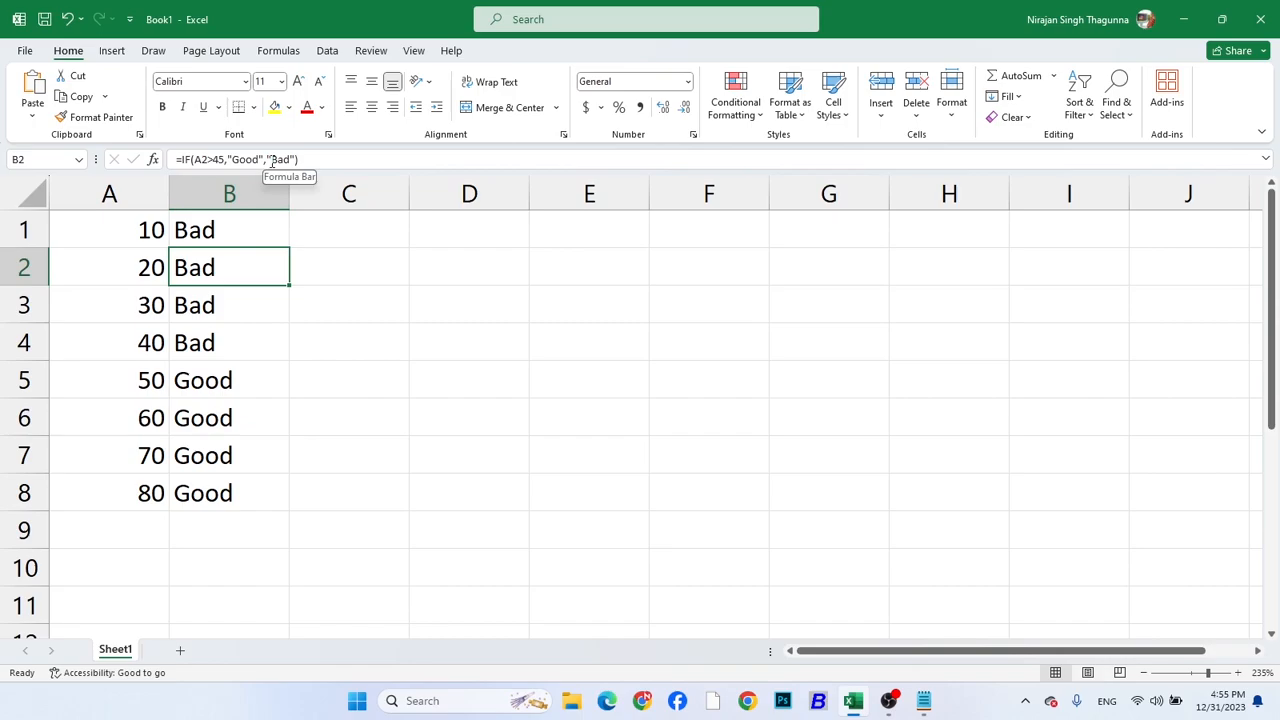
{"action": "left_click", "coordinate": [511, 231]}
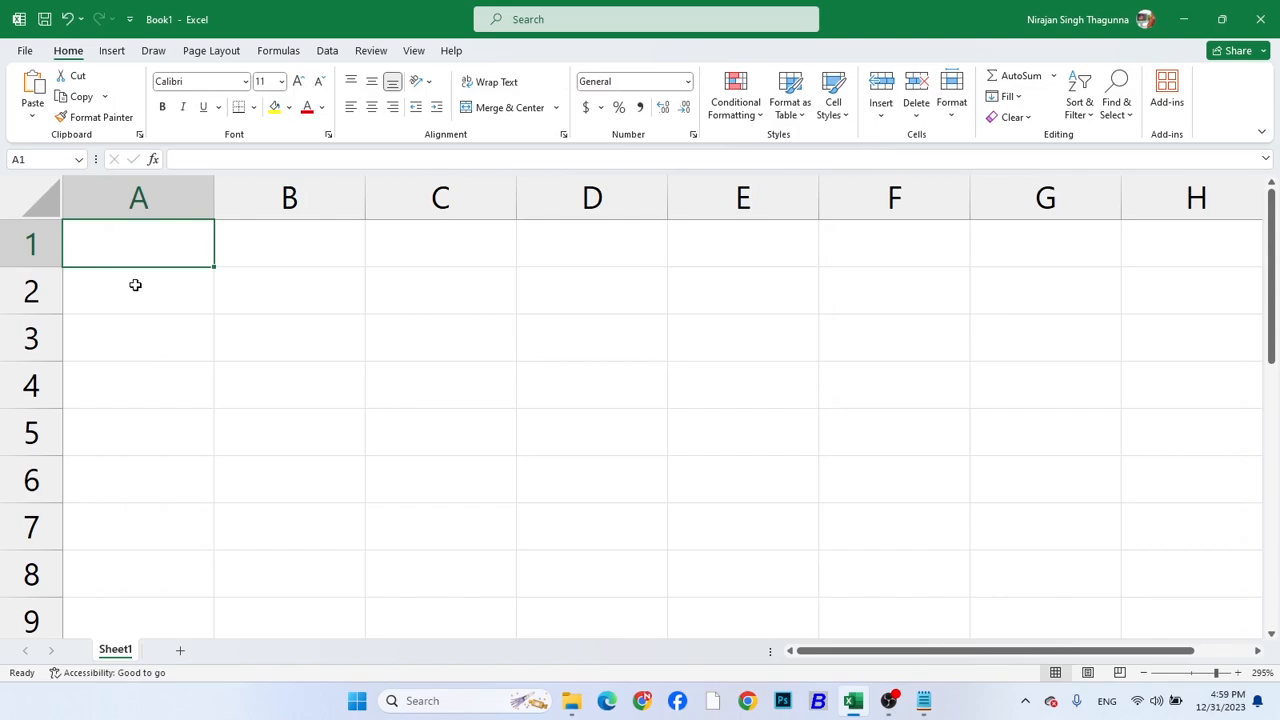
Enter the column headings Name, Post and Salary in cells A1 to C1 of the blank sheet
{"action": "type", "text": "Name"}
{"action": "key", "text": "Tab"}
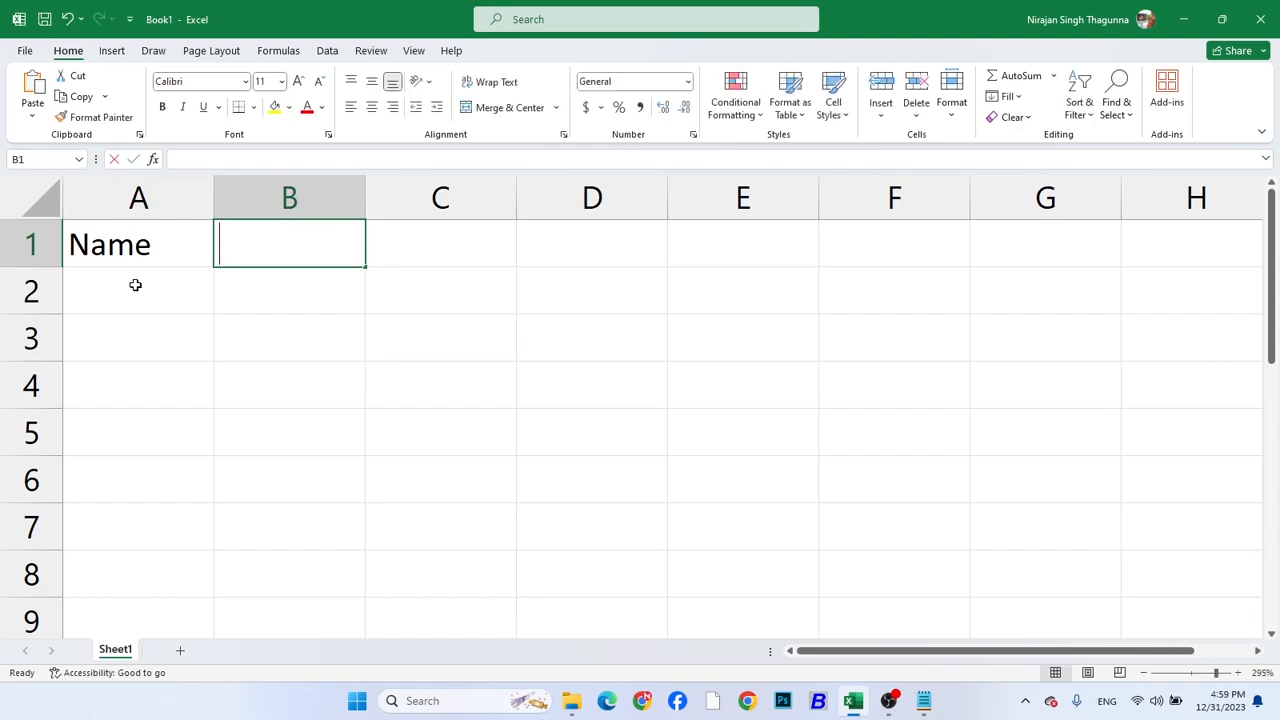
{"action": "type", "text": "Post"}
{"action": "key", "text": "Tab"}
{"action": "type", "text": "Salary"}
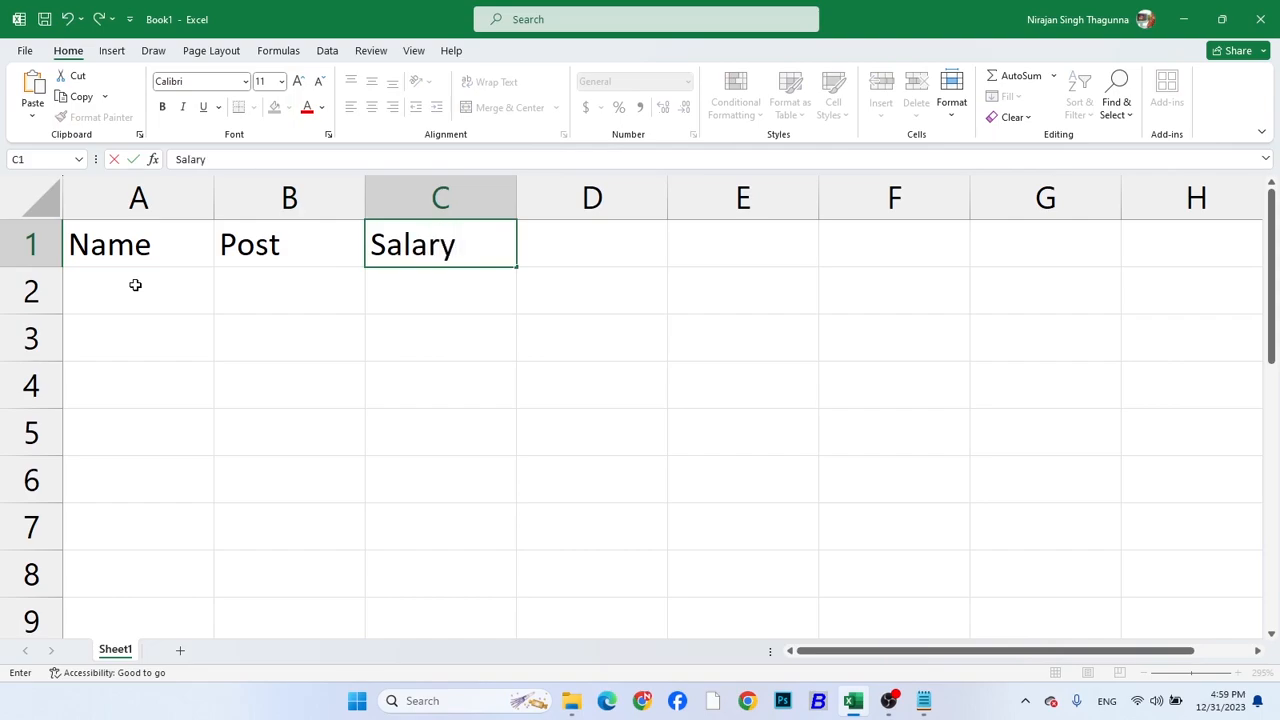
{"action": "key", "text": "Return"}
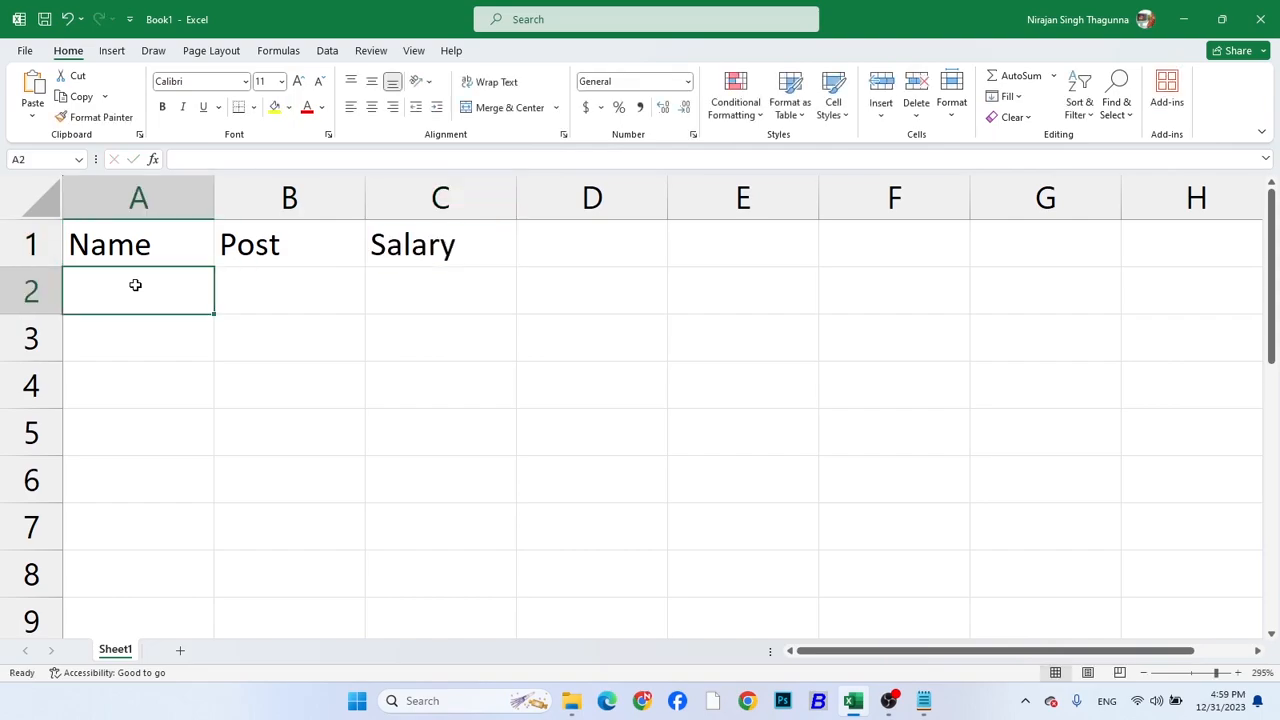
Enter three capitalized first names in the Name column, cells A2 to A4
{"action": "type", "text": "Ram"}
{"action": "key", "text": "Return"}
{"action": "type", "text": "Shyam"}
{"action": "key", "text": "Return"}
{"action": "type", "text": "hari"}
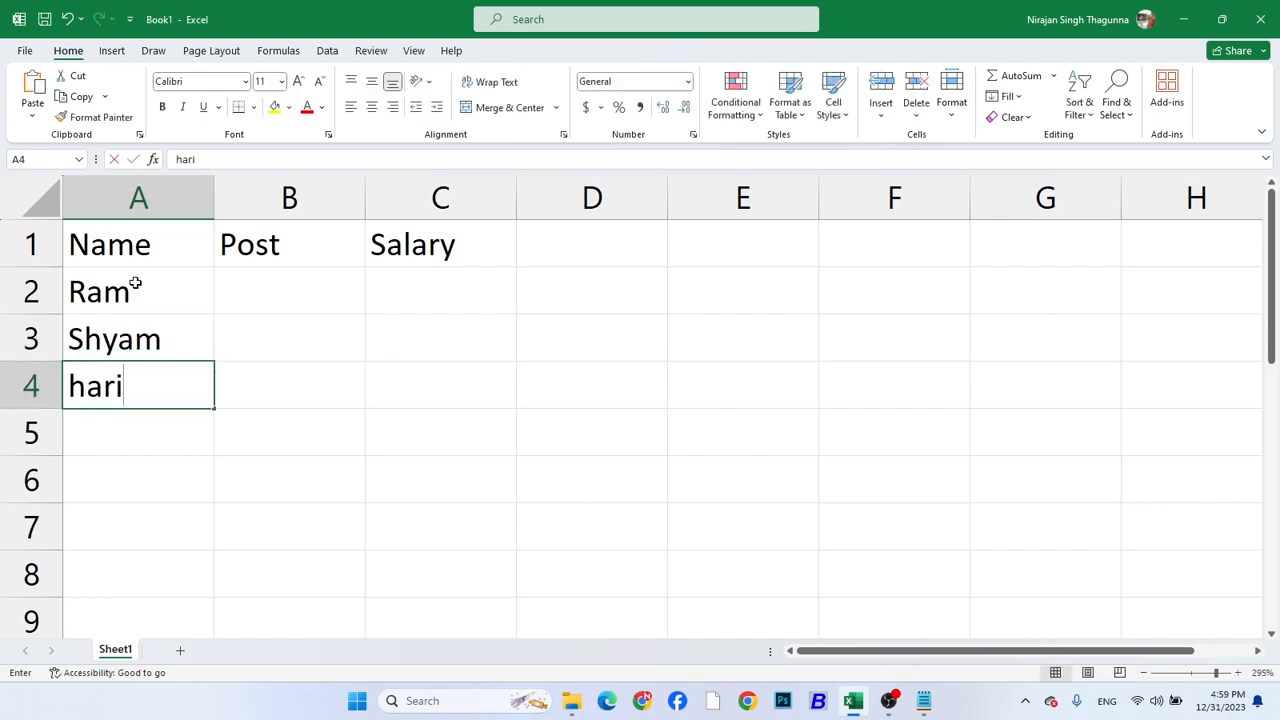
{"action": "key", "text": "BackSpace"}
{"action": "key", "text": "BackSpace"}
{"action": "key", "text": "BackSpace"}
{"action": "key", "text": "BackSpace"}
{"action": "type", "text": "Har"}
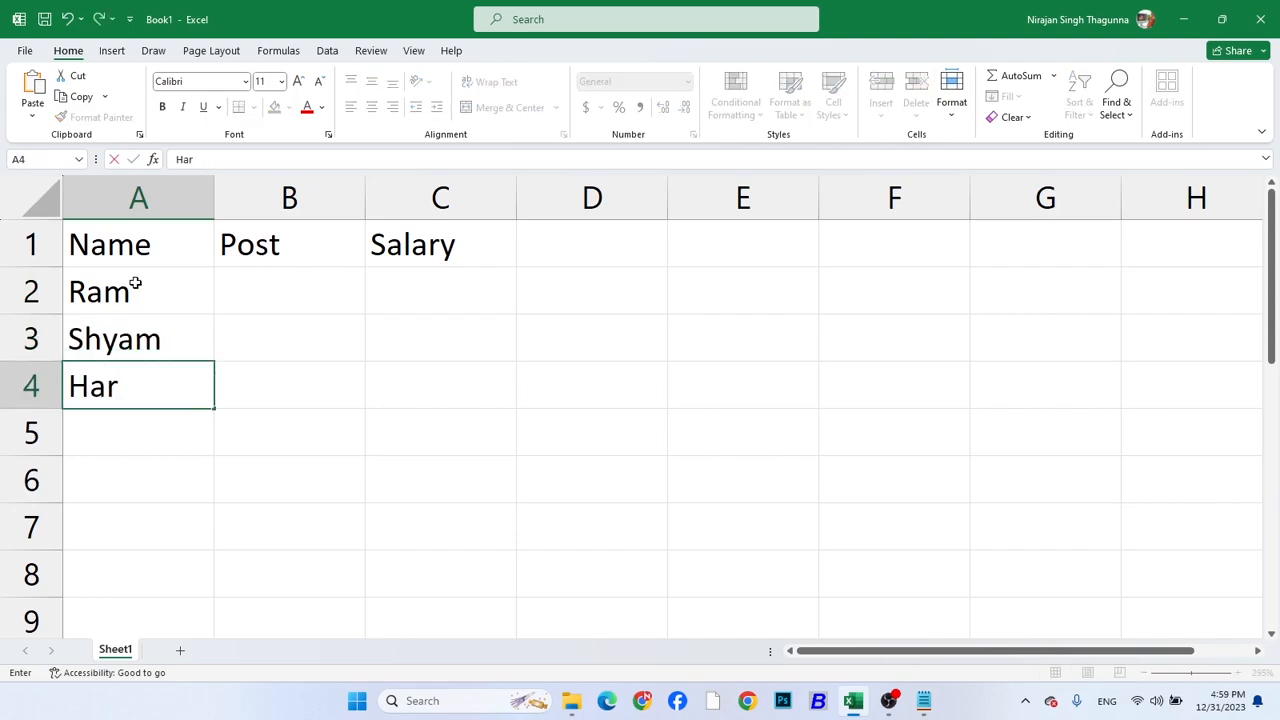
{"action": "key", "text": "Tab"}
Fill the Post column with MD in B4, CEO in B3 and MD in B2
{"action": "type", "text": "MD"}
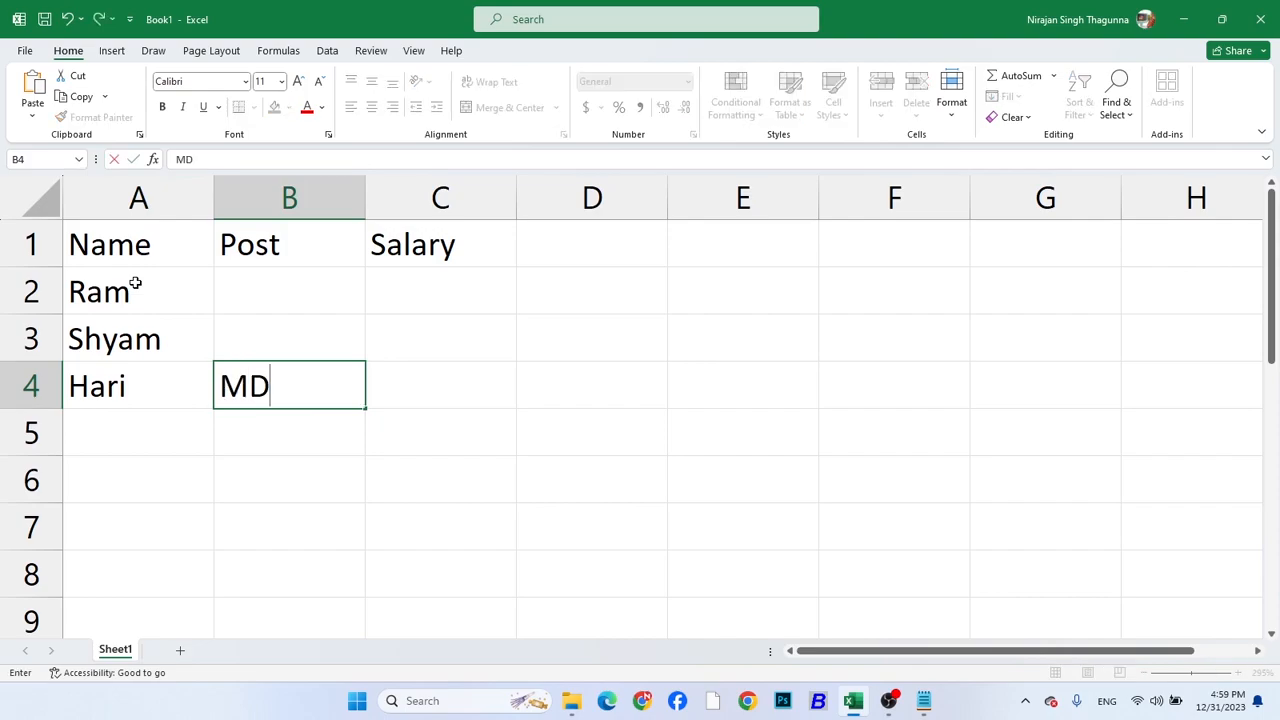
{"action": "key", "text": "Up"}
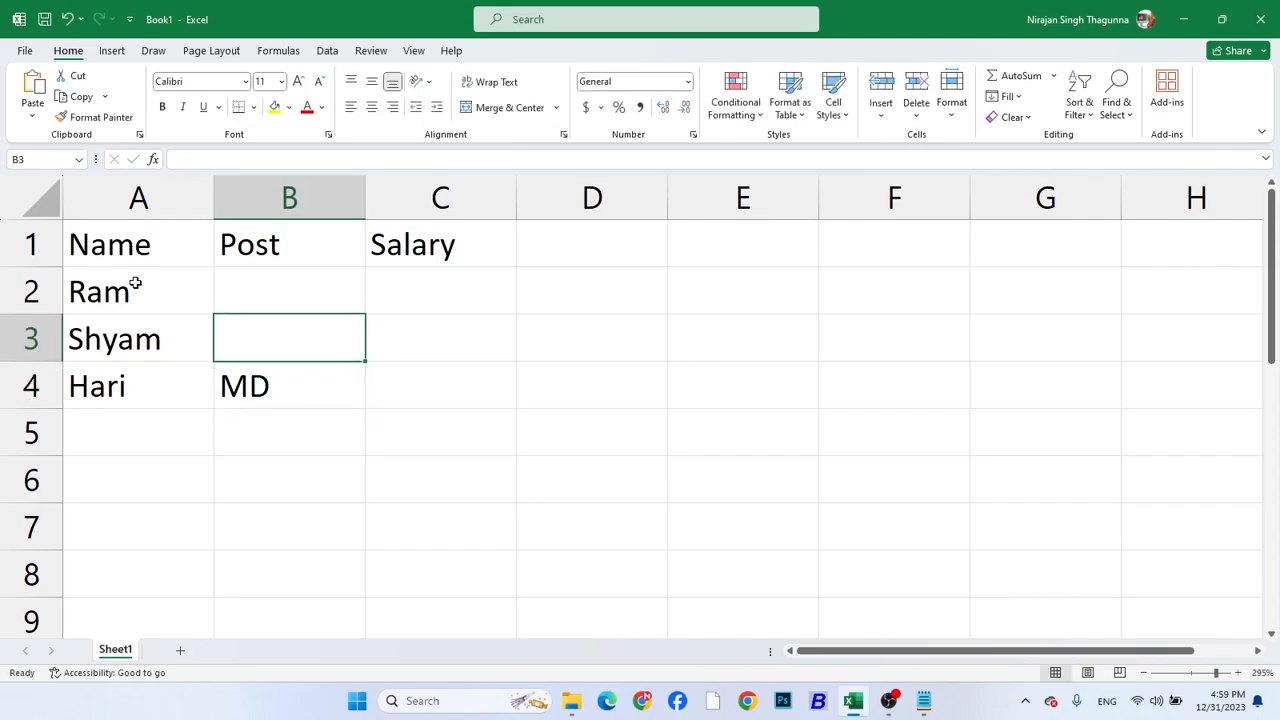
{"action": "type", "text": "CEO"}
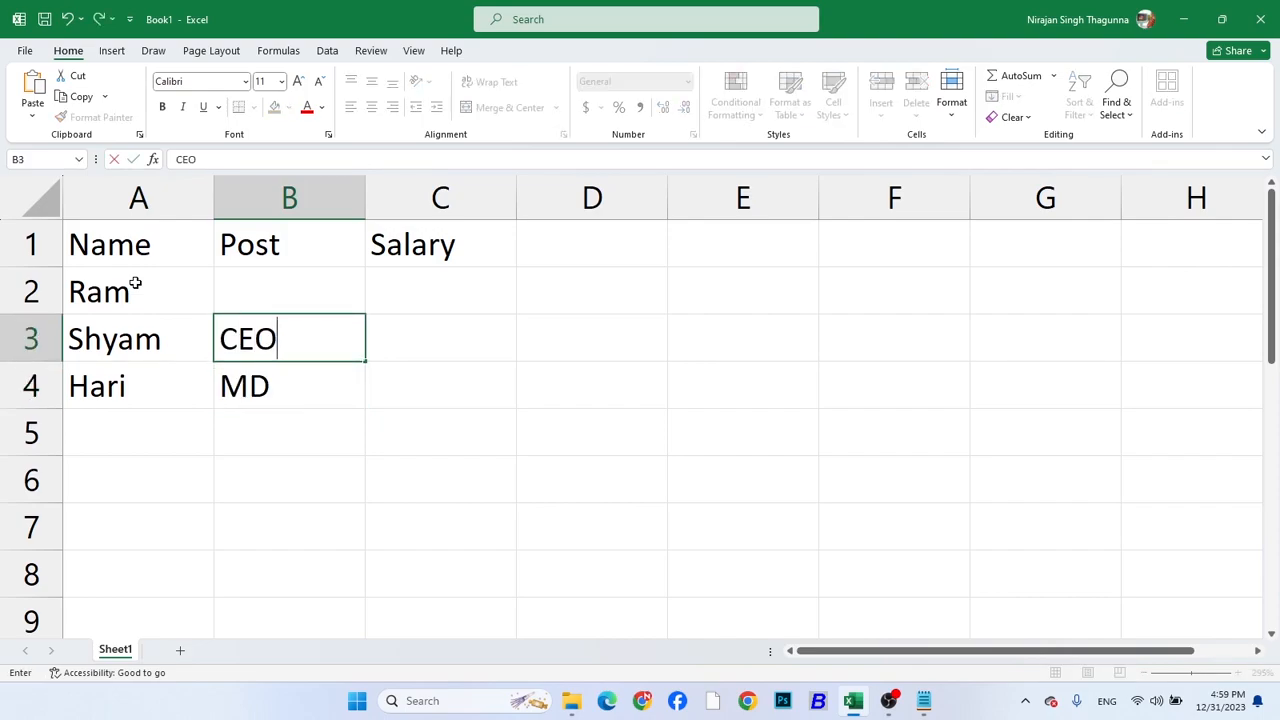
{"action": "key", "text": "Up"}
{"action": "type", "text": "MD"}
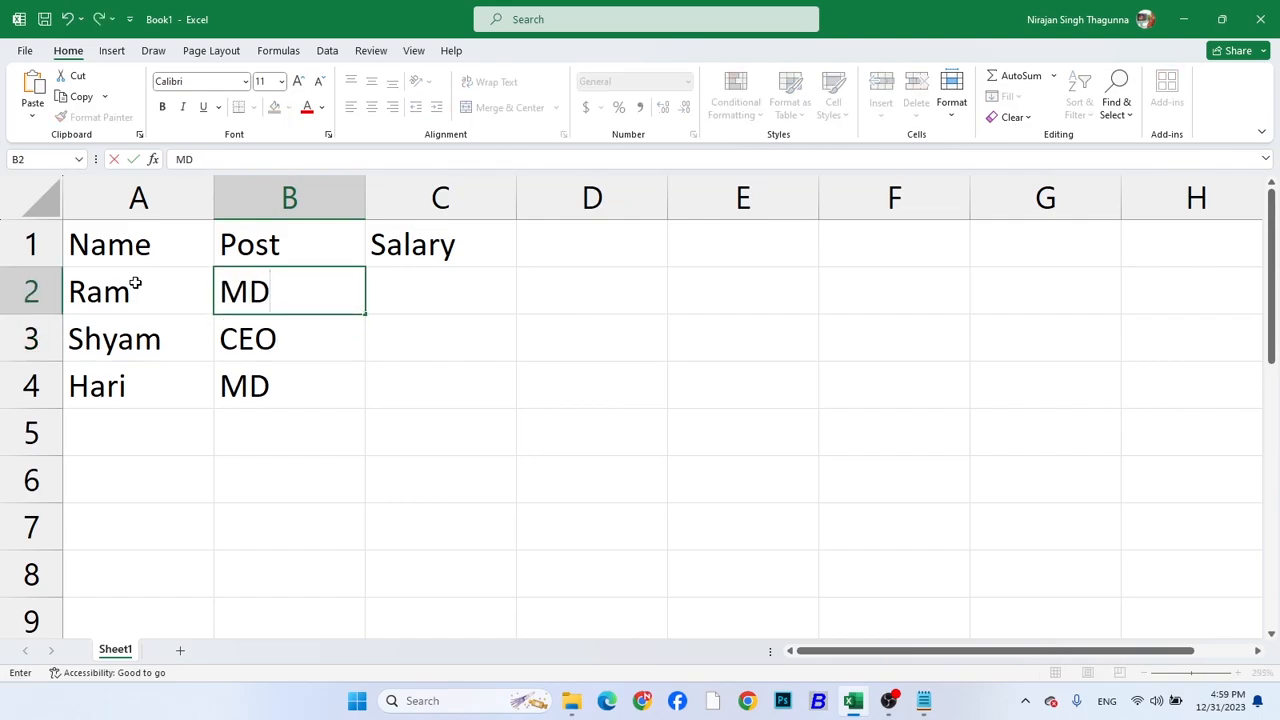
{"action": "key", "text": "Return"}
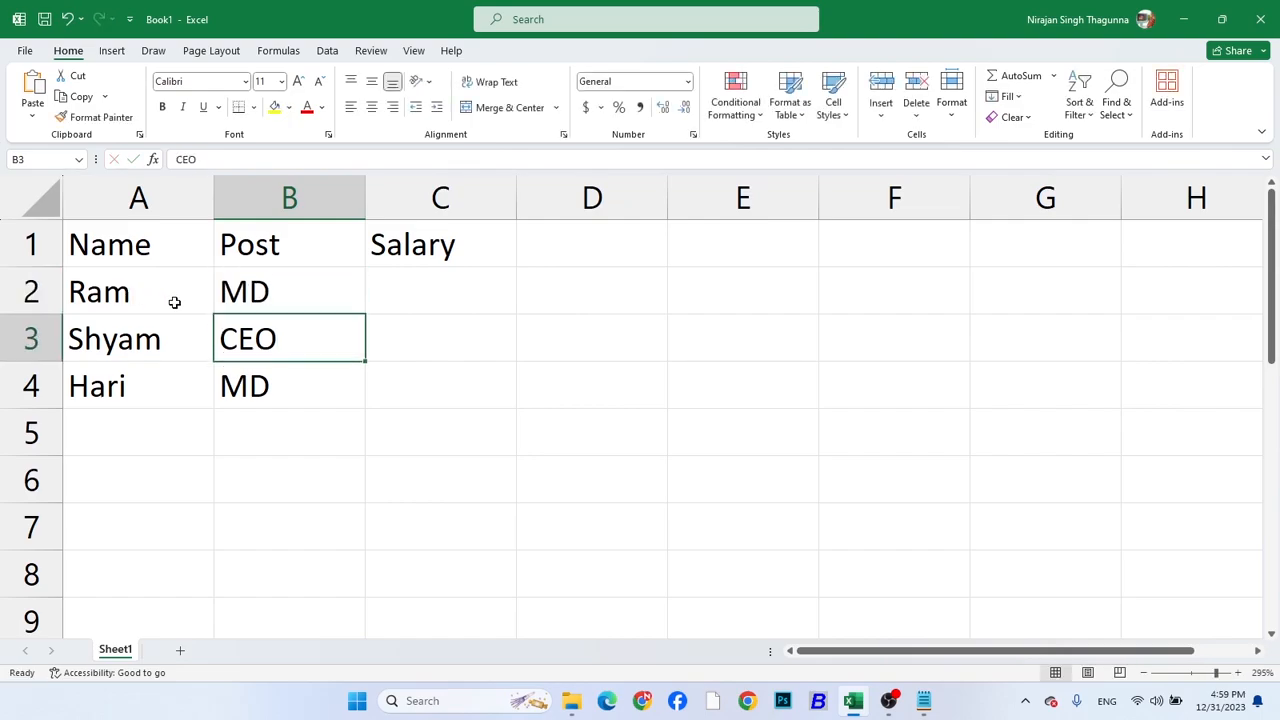
Widen column C and enter the salaries 40000, 60000 and 42000 in C2 to C4
{"action": "left_click", "coordinate": [427, 300]}
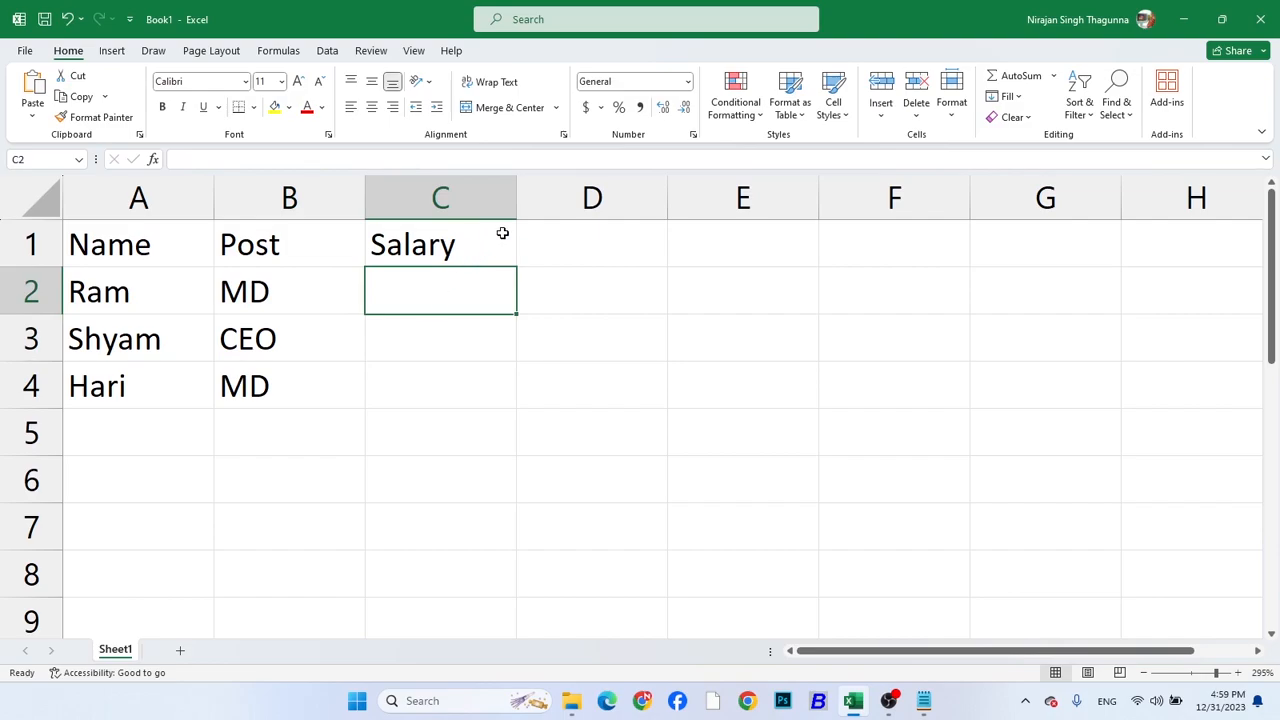
{"action": "left_click_drag", "start_coordinate": [516, 204], "coordinate": [656, 206]}
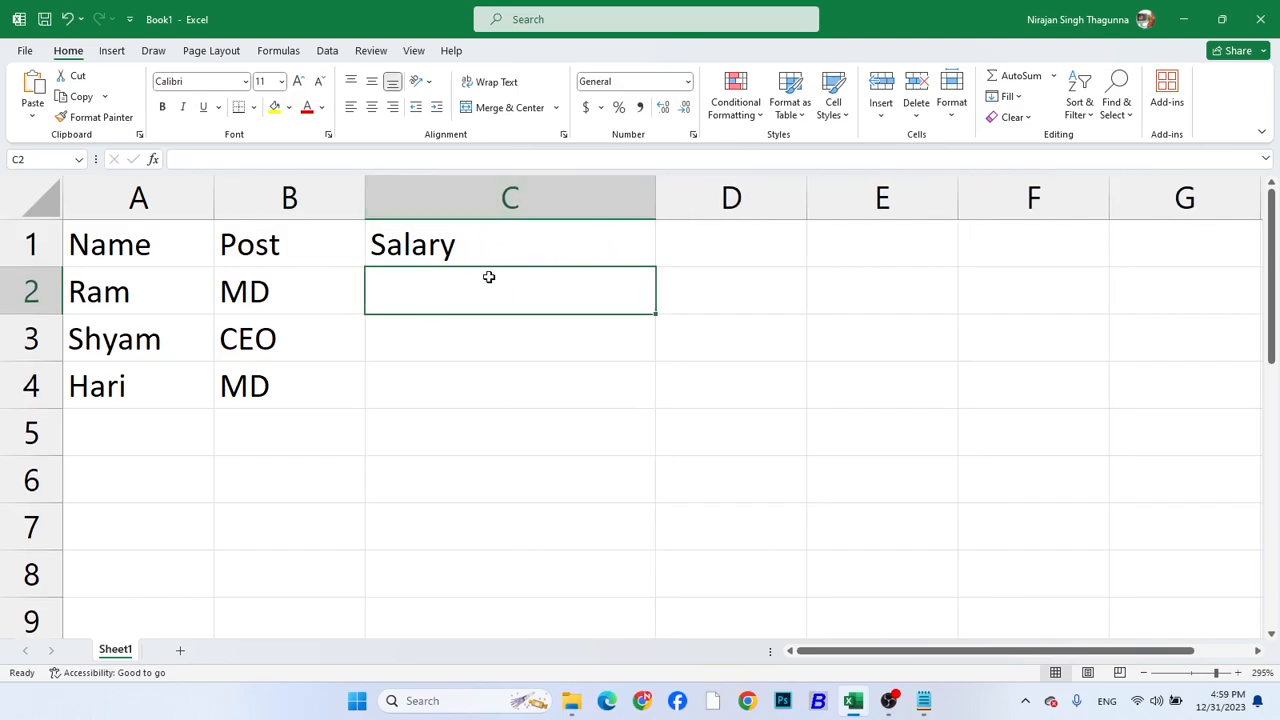
{"action": "type", "text": "40000"}
{"action": "key", "text": "Return"}
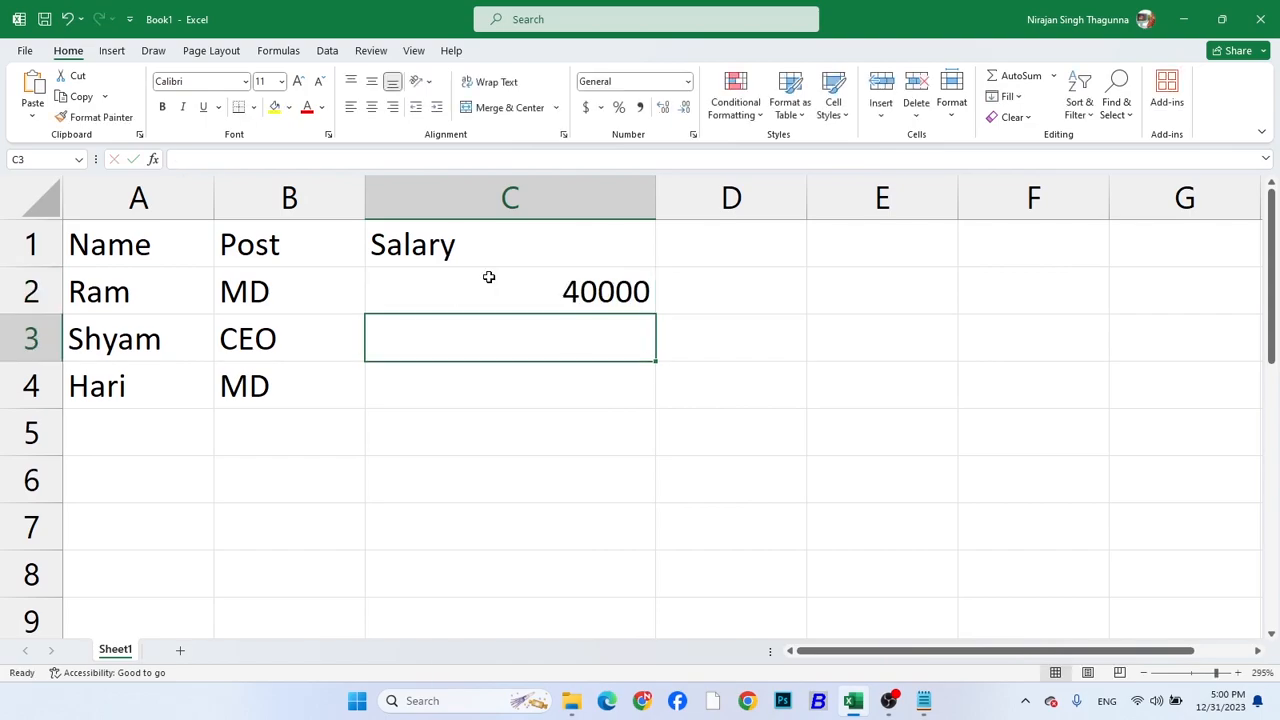
{"action": "type", "text": "6"}
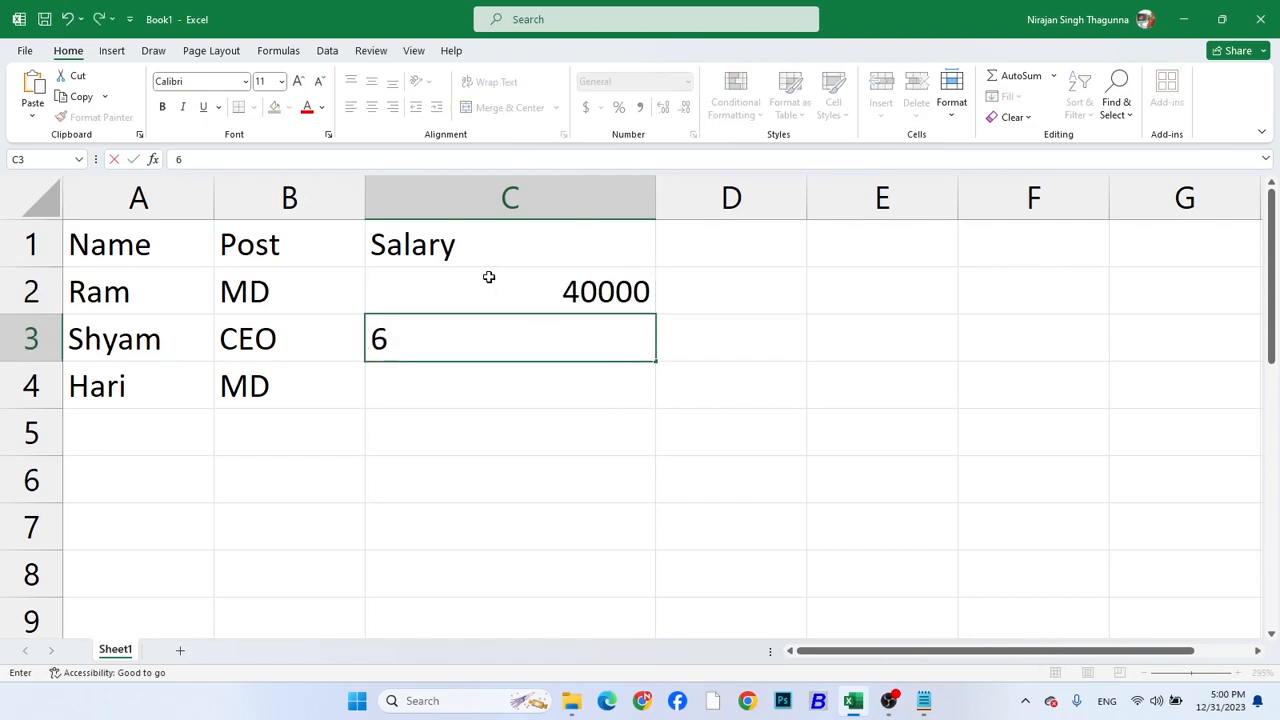
{"action": "type", "text": "0000"}
{"action": "key", "text": "Return"}
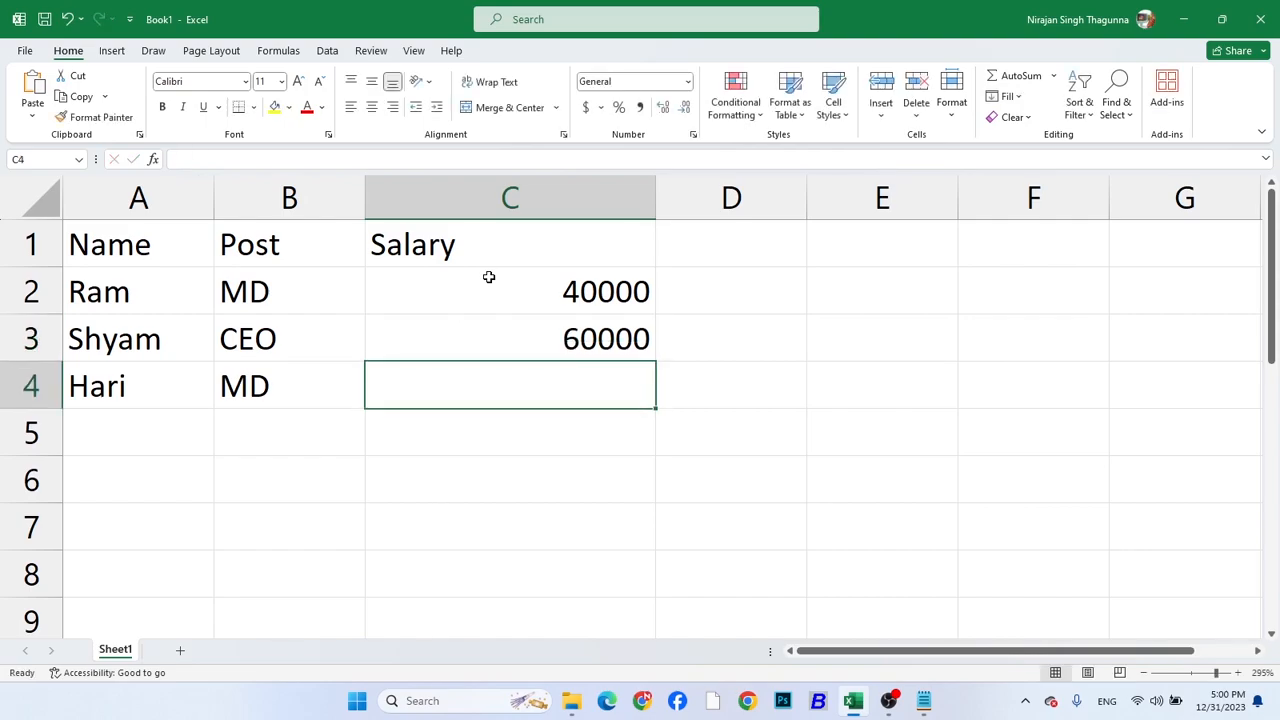
{"action": "type", "text": "420000"}
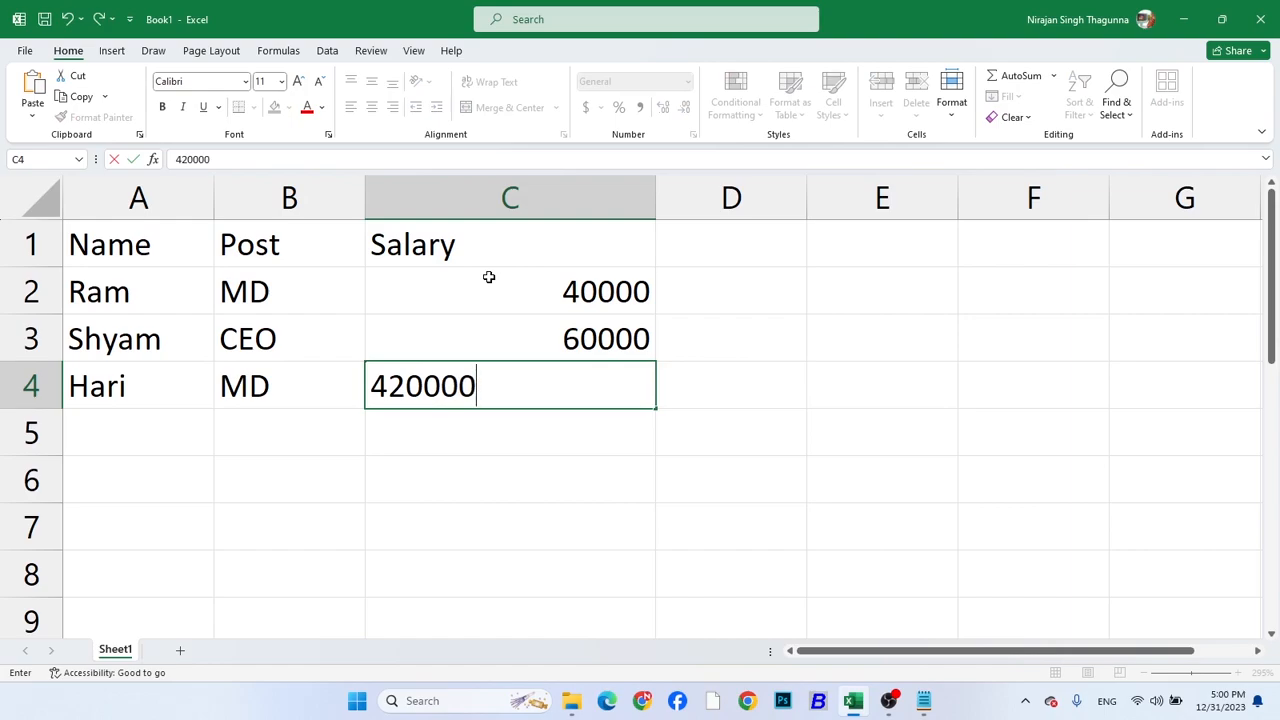
{"action": "key", "text": "BackSpace"}
{"action": "key", "text": "Return"}
Add the heading Bonus in D1, and resize the columns so C fits its contents and D is much wider
{"action": "left_click", "coordinate": [702, 250]}
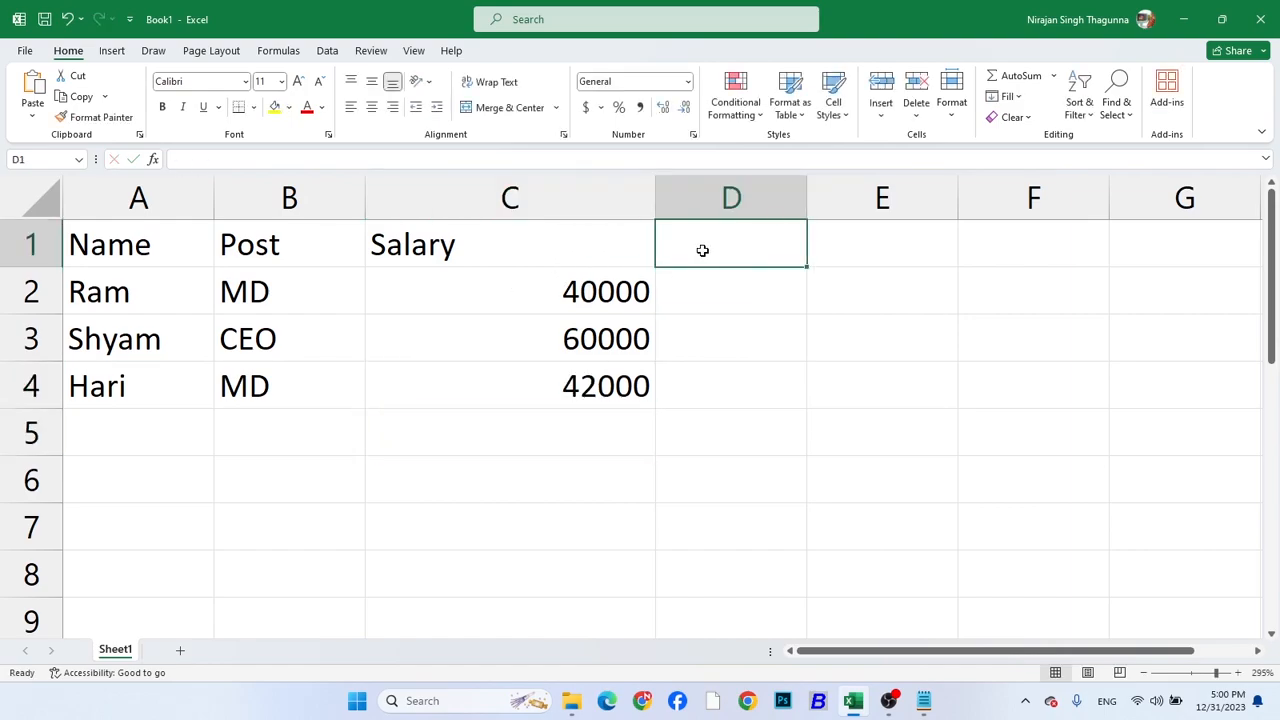
{"action": "type", "text": "Bonus"}
{"action": "key", "text": "Return"}
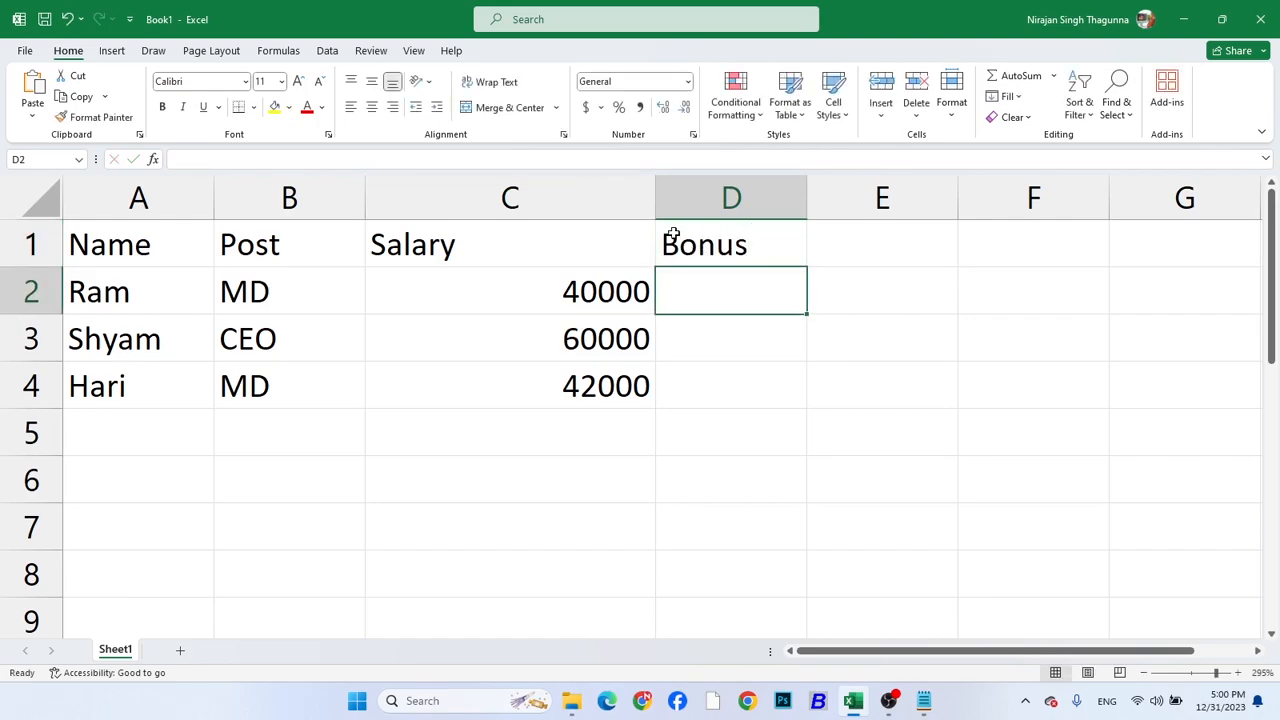
{"action": "double_click", "coordinate": [655, 197]}
{"action": "left_click_drag", "start_coordinate": [626, 206], "coordinate": [822, 223]}
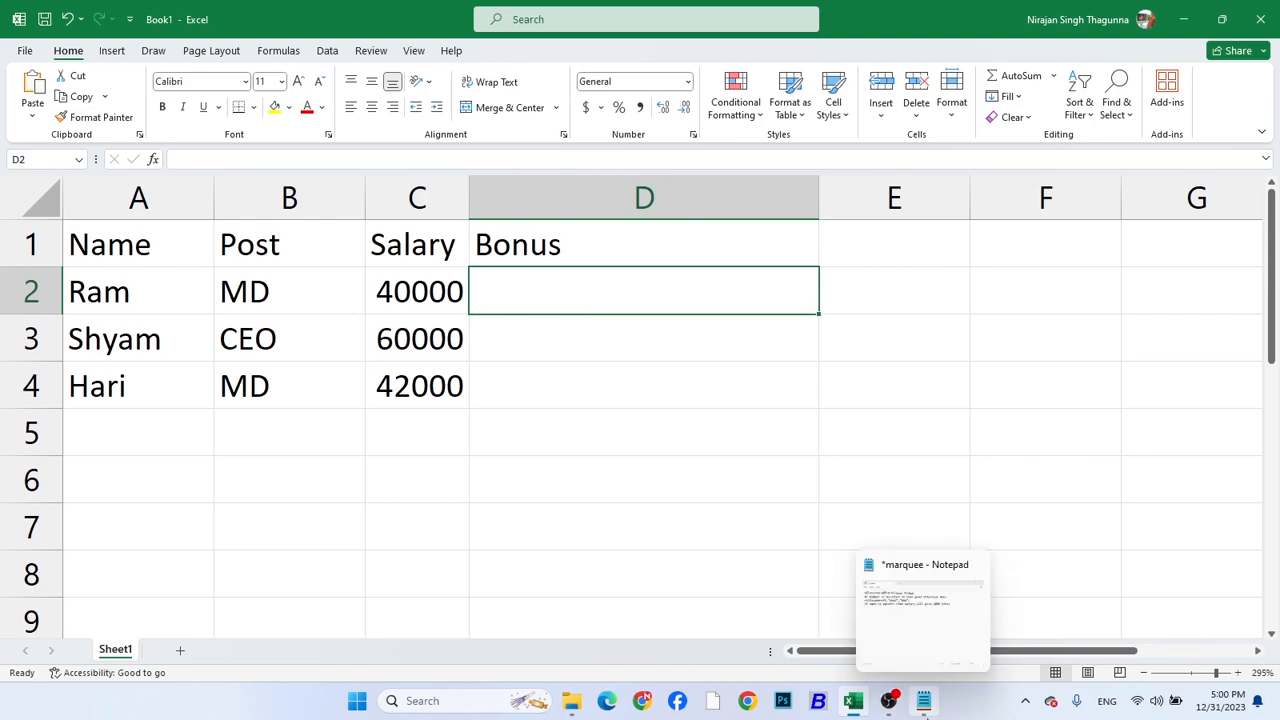
Switch to the Notepad file marquee, maximize its window and clear all the existing text
{"action": "left_click", "coordinate": [924, 701]}
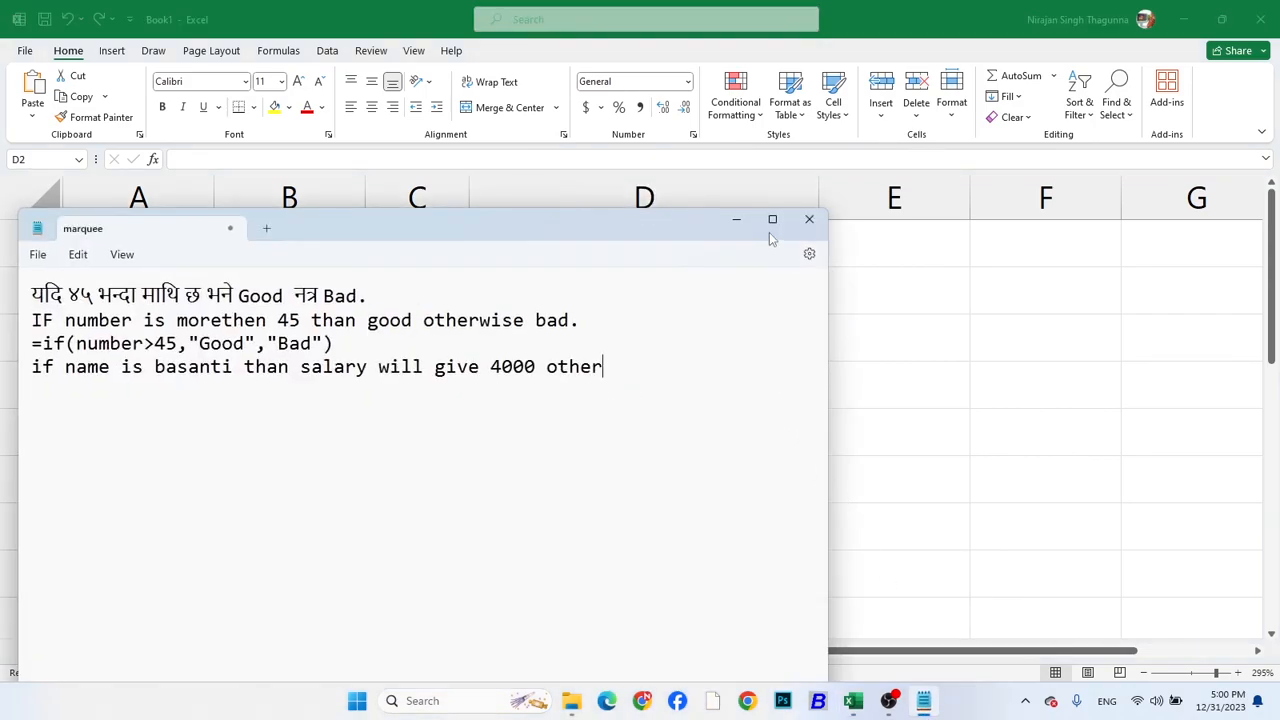
{"action": "left_click", "coordinate": [772, 219]}
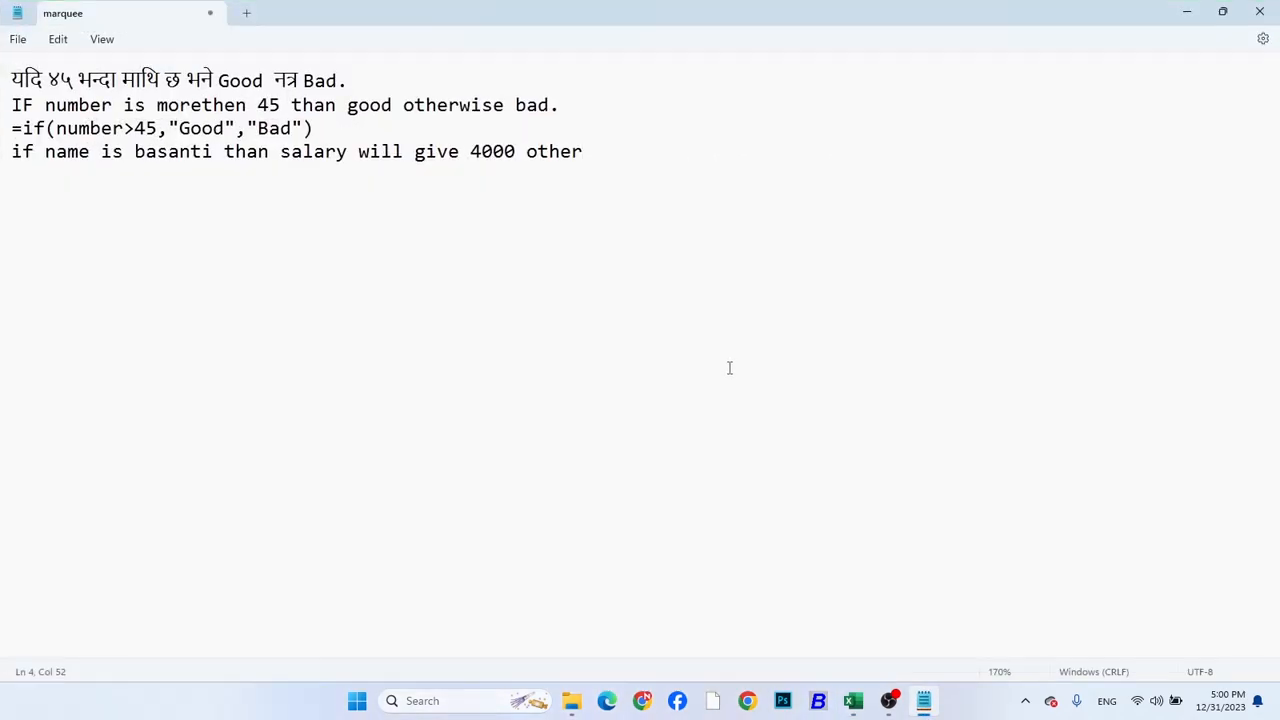
{"action": "key", "text": "ctrl+a"}
{"action": "key", "text": "BackSpace"}
Begin a new condition sentence with "if post is CEO then bonus will give"
{"action": "type", "text": "if "}
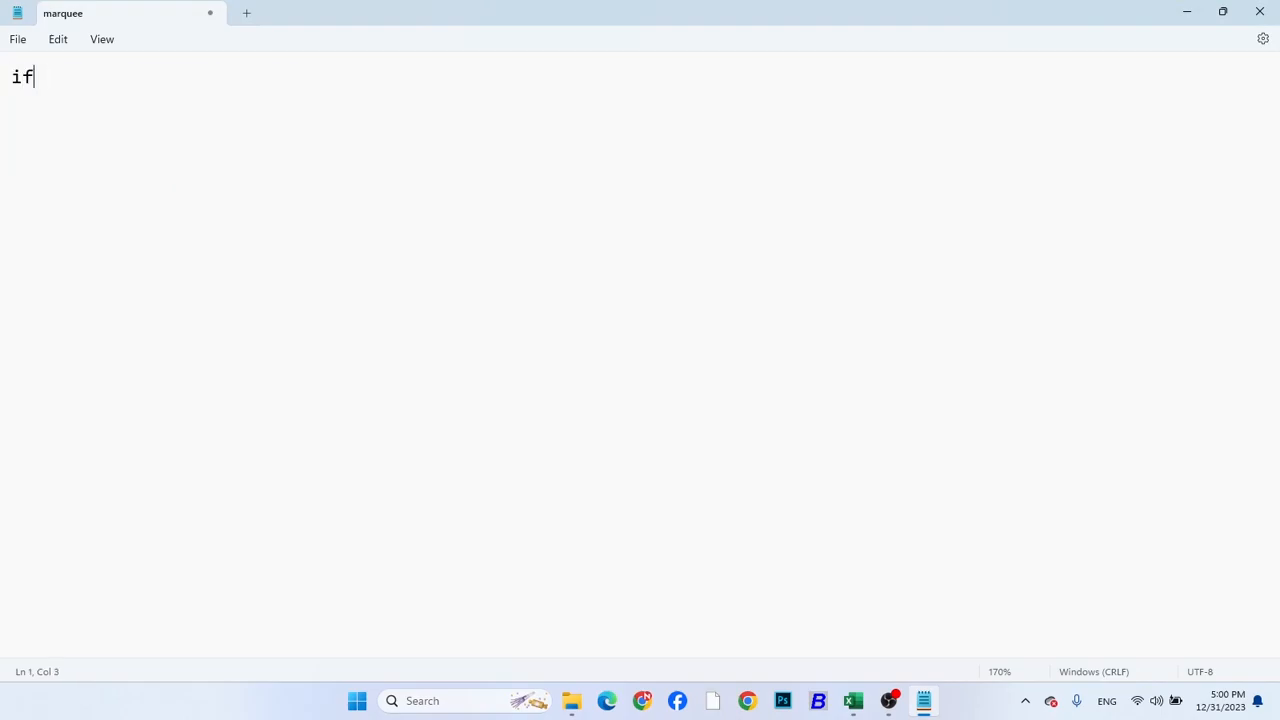
{"action": "type", "text": "post is CEO "}
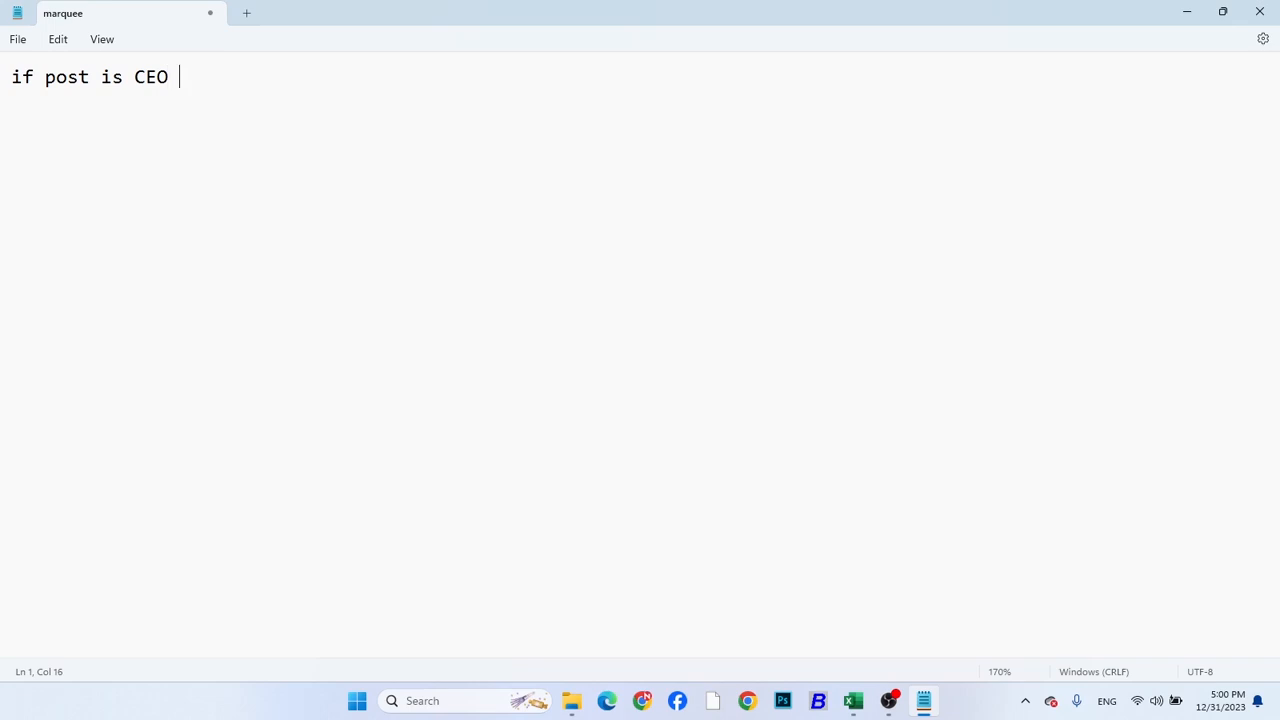
{"action": "type", "text": "then bonus"}
{"action": "key", "text": "BackSpace"}
{"action": "type", "text": "bonus wi"}
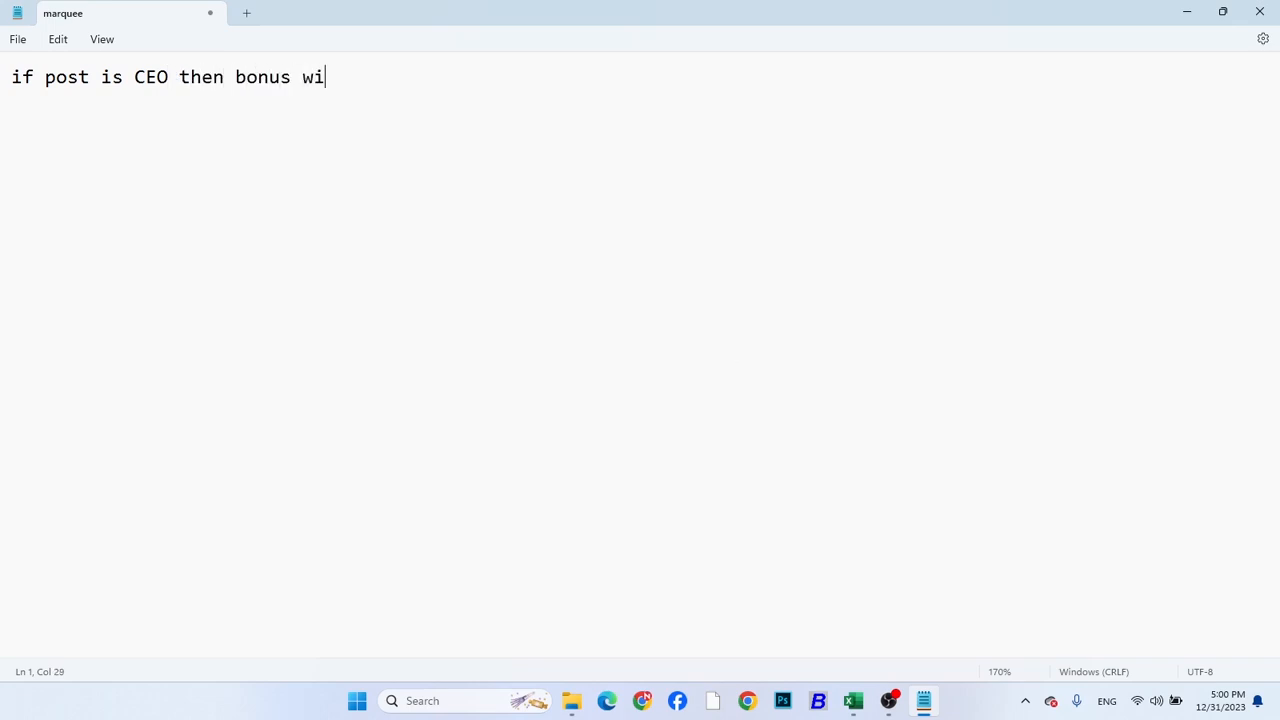
{"action": "type", "text": "ll give 10"}
Complete the condition sentence with "10% of salary otherwise 5% of salary."
{"action": "key", "text": "BackSpace"}
{"action": "type", "text": "% of salar"}
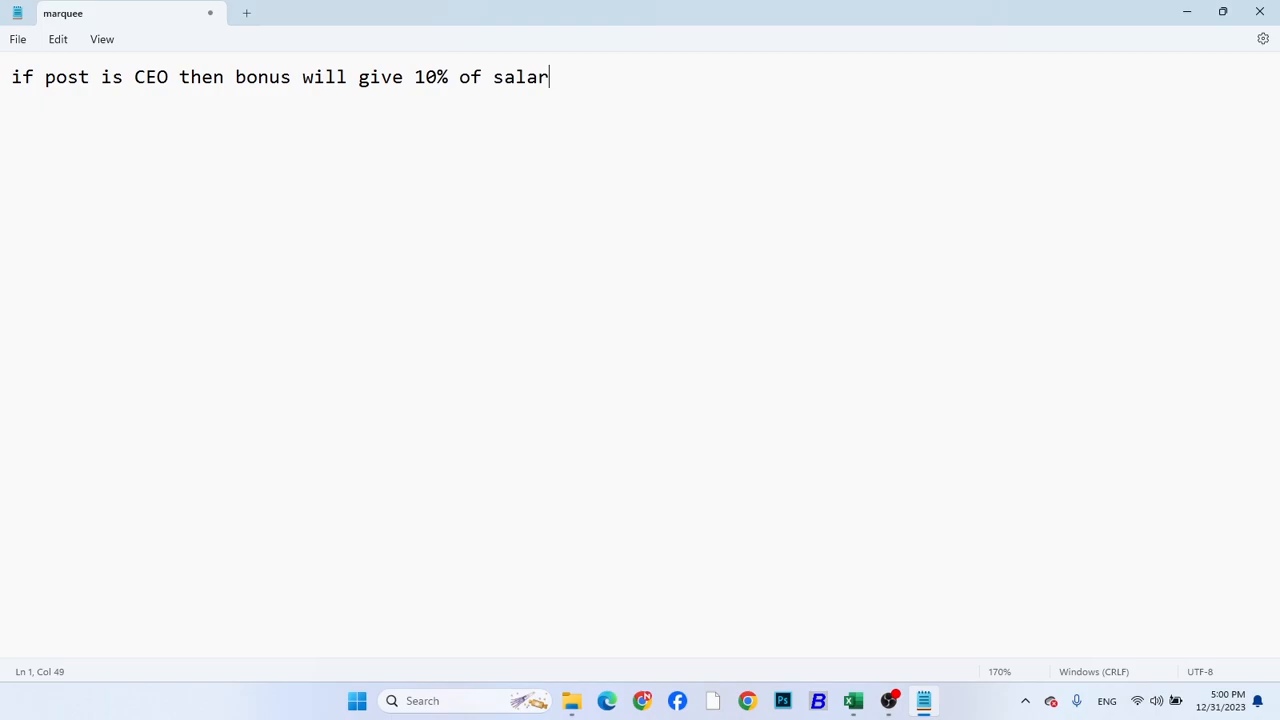
{"action": "type", "text": "y otherse"}
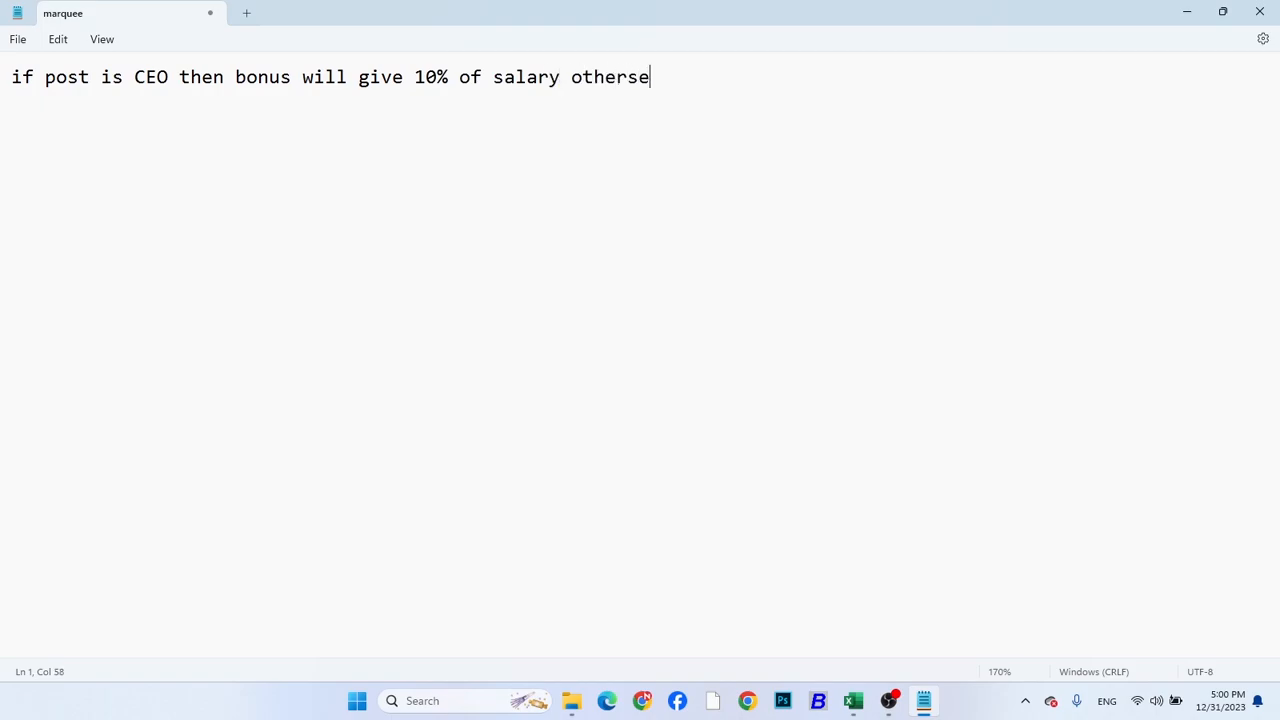
{"action": "key", "text": "BackSpace"}
{"action": "key", "text": "BackSpace"}
{"action": "type", "text": "wise "}
{"action": "type", "text": "5"}
{"action": "type", "text": "% of salary"}
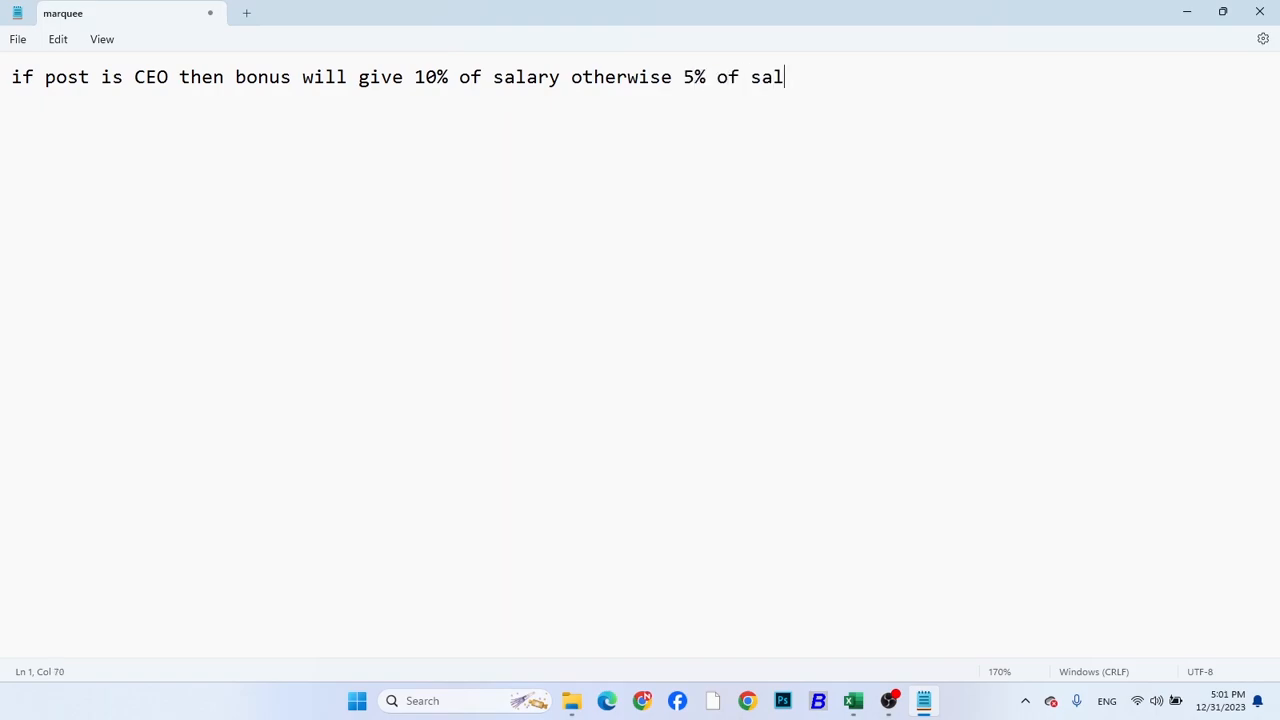
{"action": "type", "text": "."}
Write the formula pattern =if(Post="CEO",Salary*10%, Salary*5%) on a new line below the bonus sentence
{"action": "key", "text": "Return"}
{"action": "type", "text": "=if(Post"}
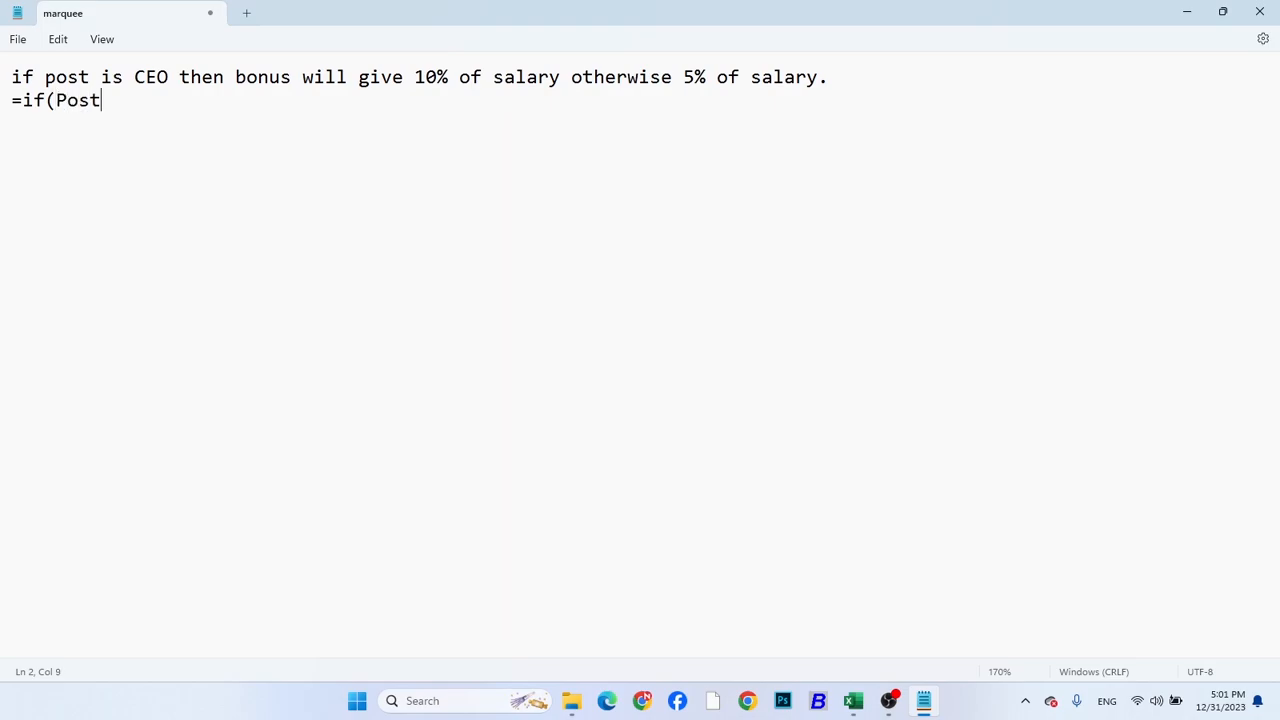
{"action": "type", "text": "=\"CEO\",Salary*10%, Salary*5%)"}
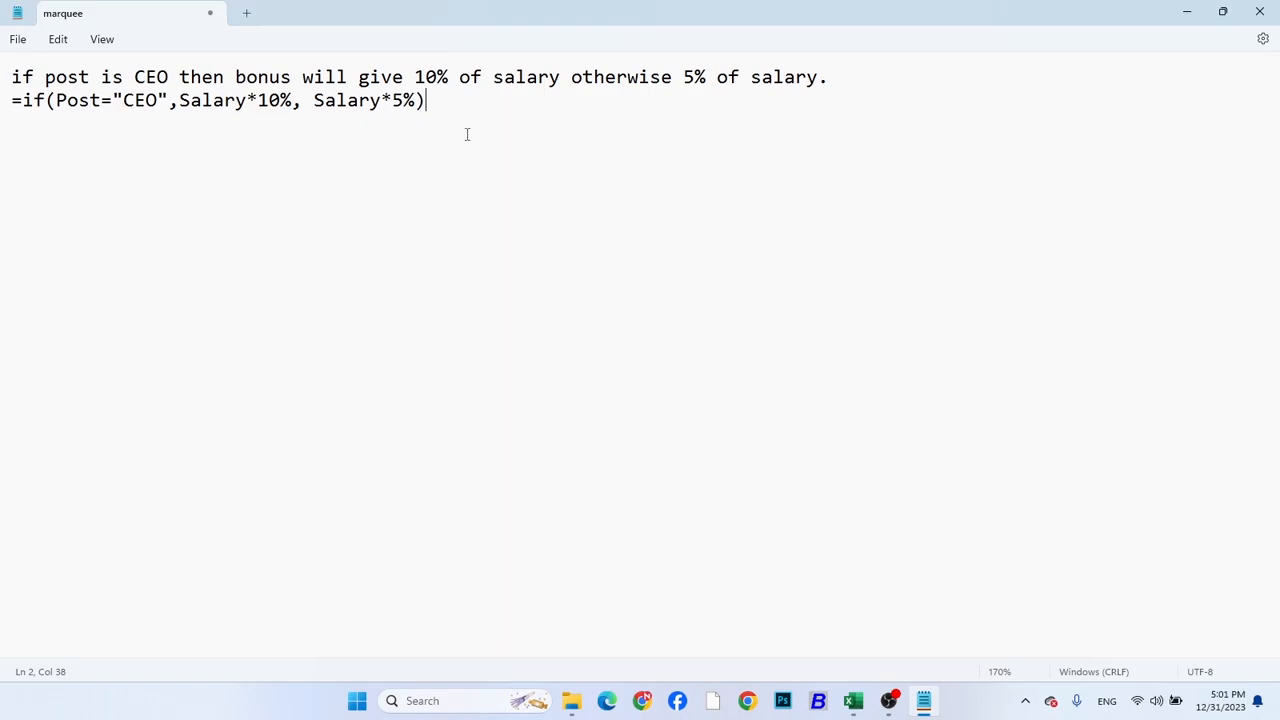
Switch back to Excel and begin the bonus formula in D2 with the condition =if(B2="CEO",
{"action": "left_click", "coordinate": [1187, 22]}
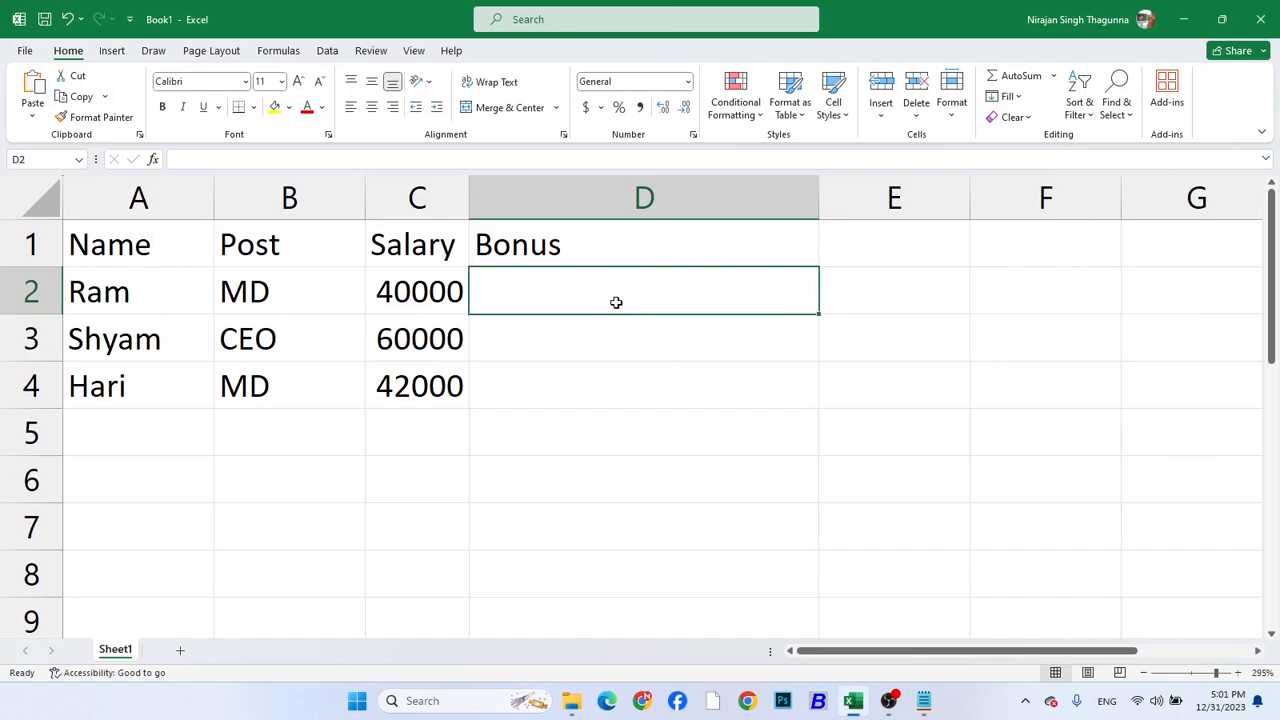
{"action": "type", "text": "=i"}
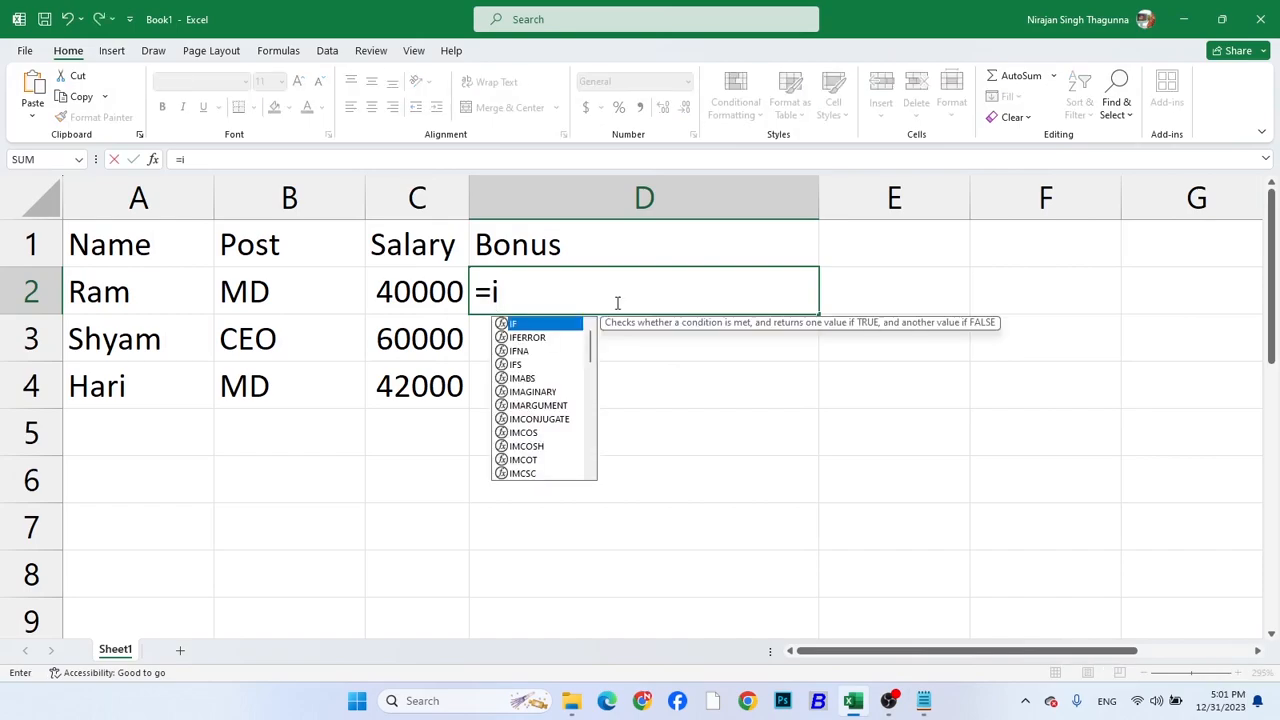
{"action": "type", "text": "f("}
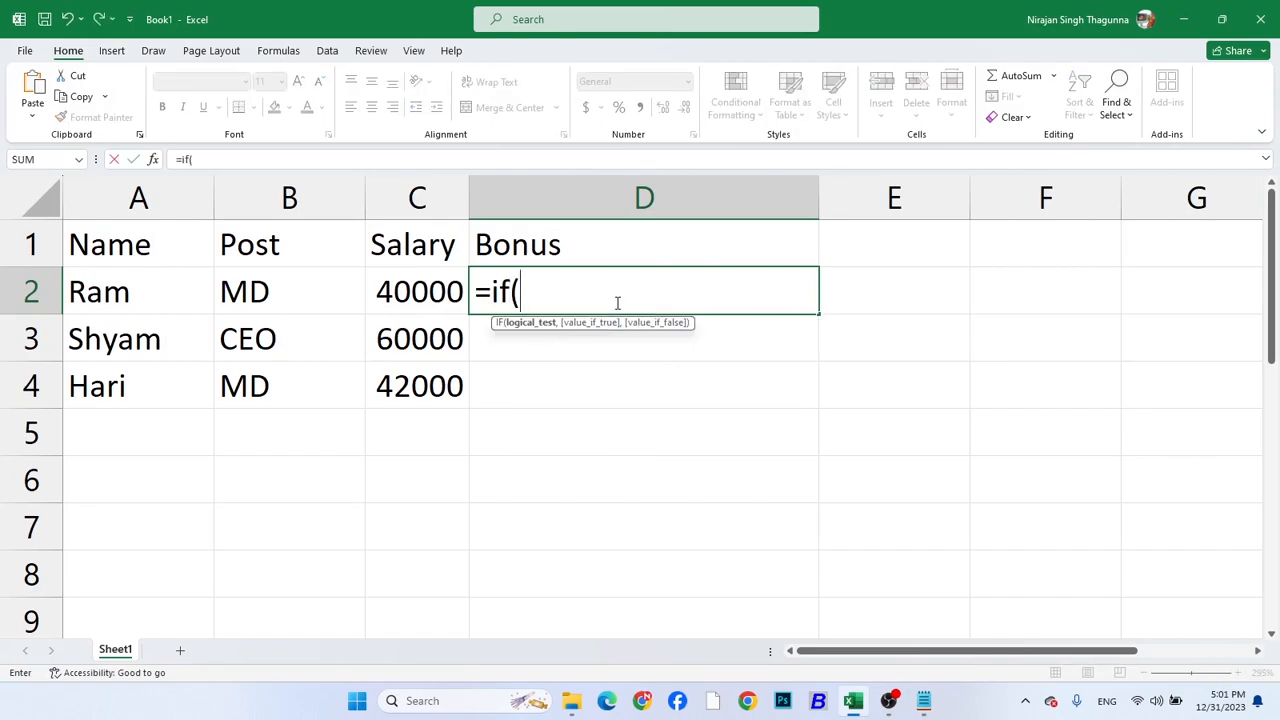
{"action": "left_click", "coordinate": [286, 285]}
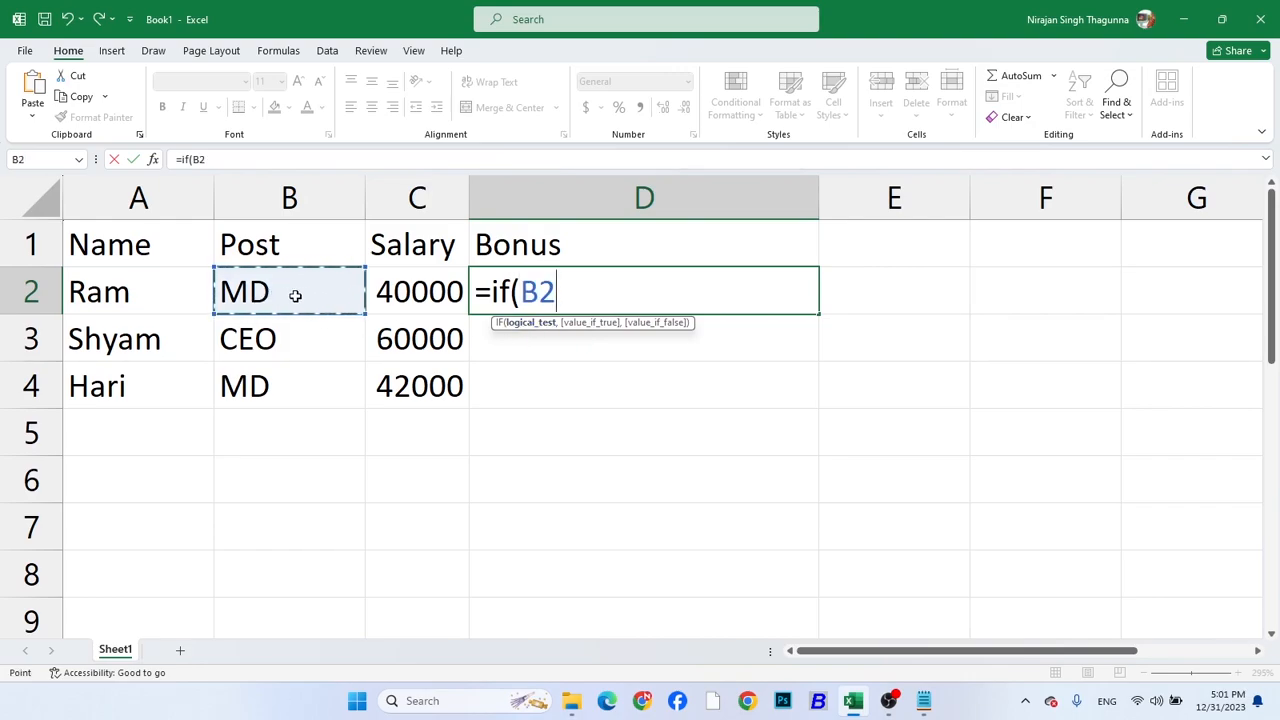
{"action": "type", "text": "=\""}
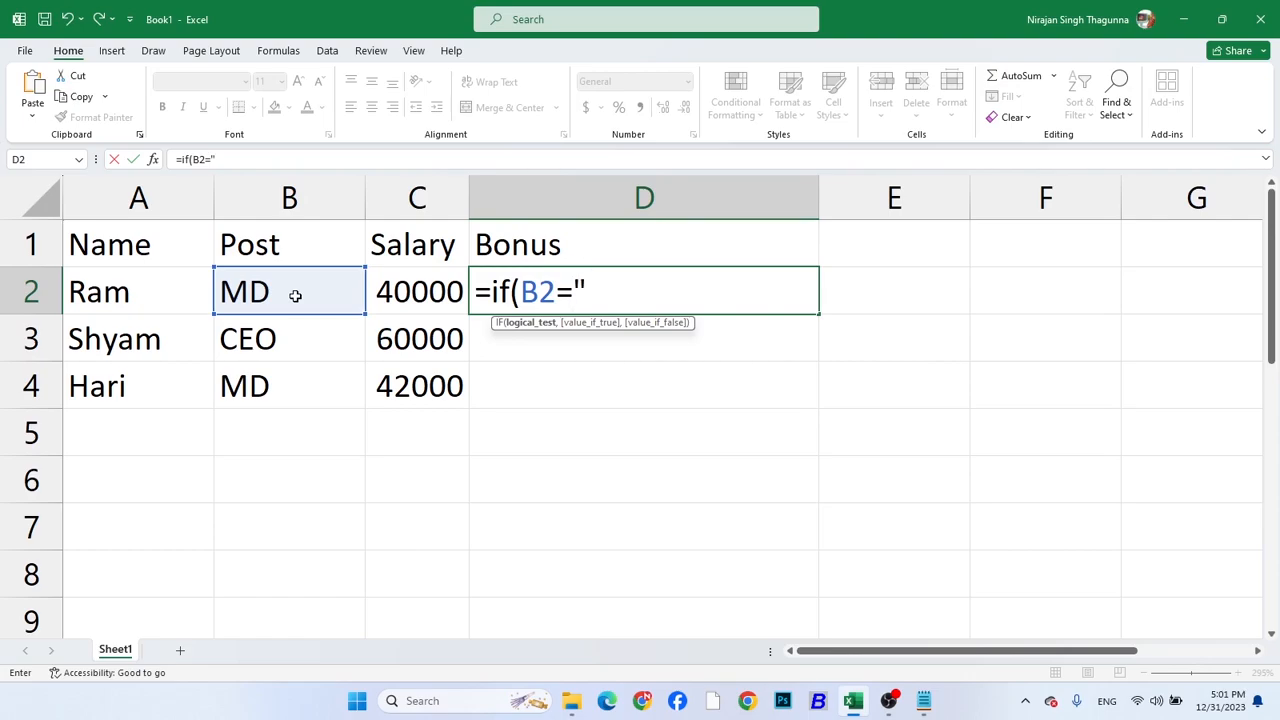
{"action": "type", "text": "CEO\""}
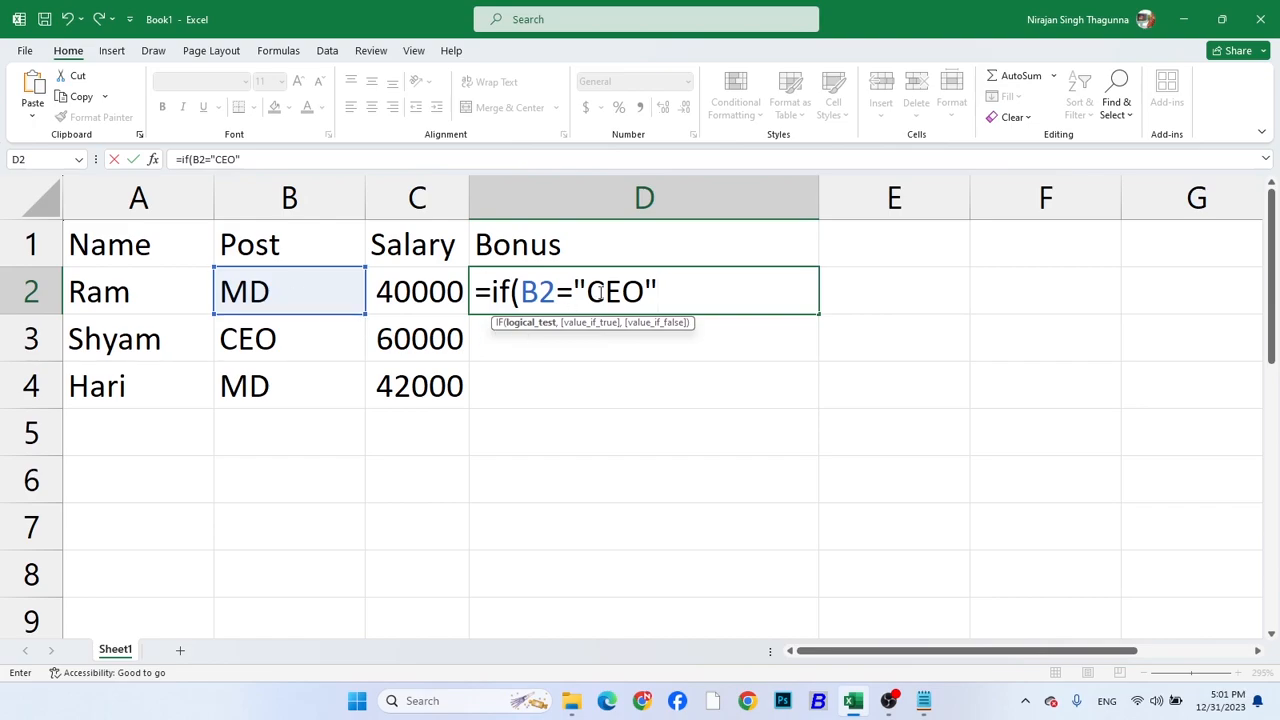
{"action": "type", "text": ","}
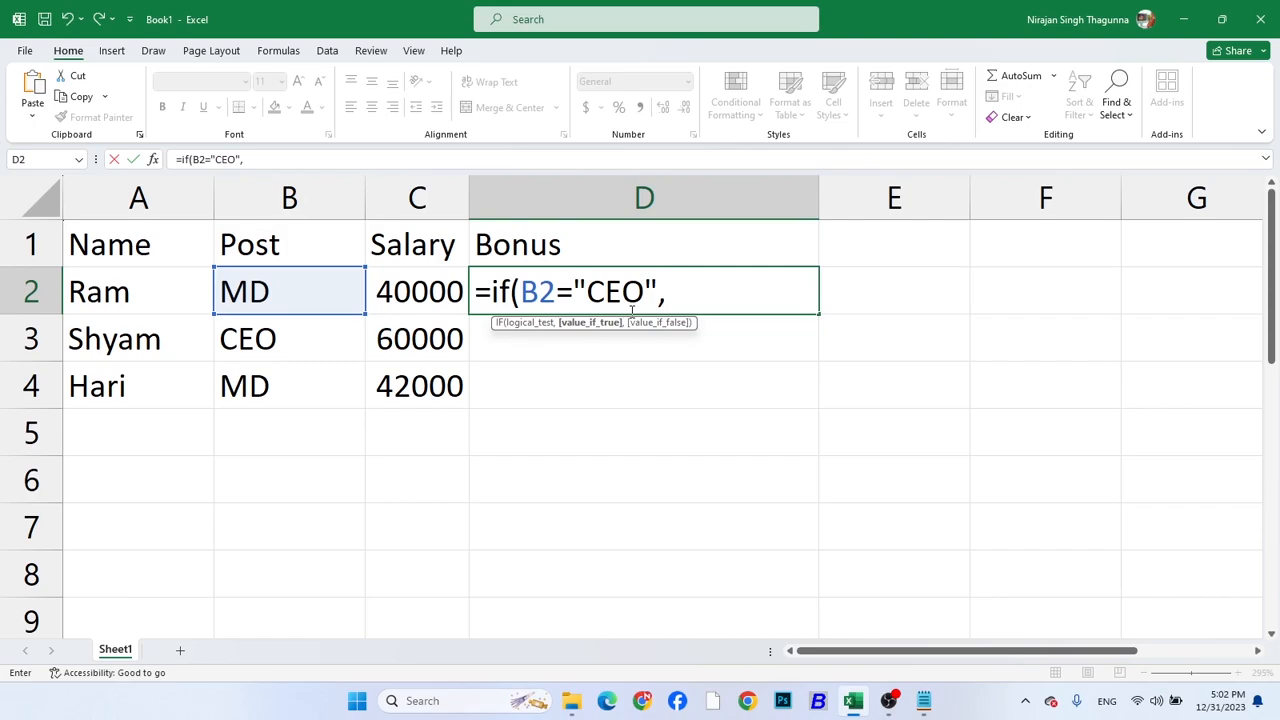
Add C2*10% as the value-if-true argument of the bonus formula in D2
{"action": "left_click", "coordinate": [425, 297]}
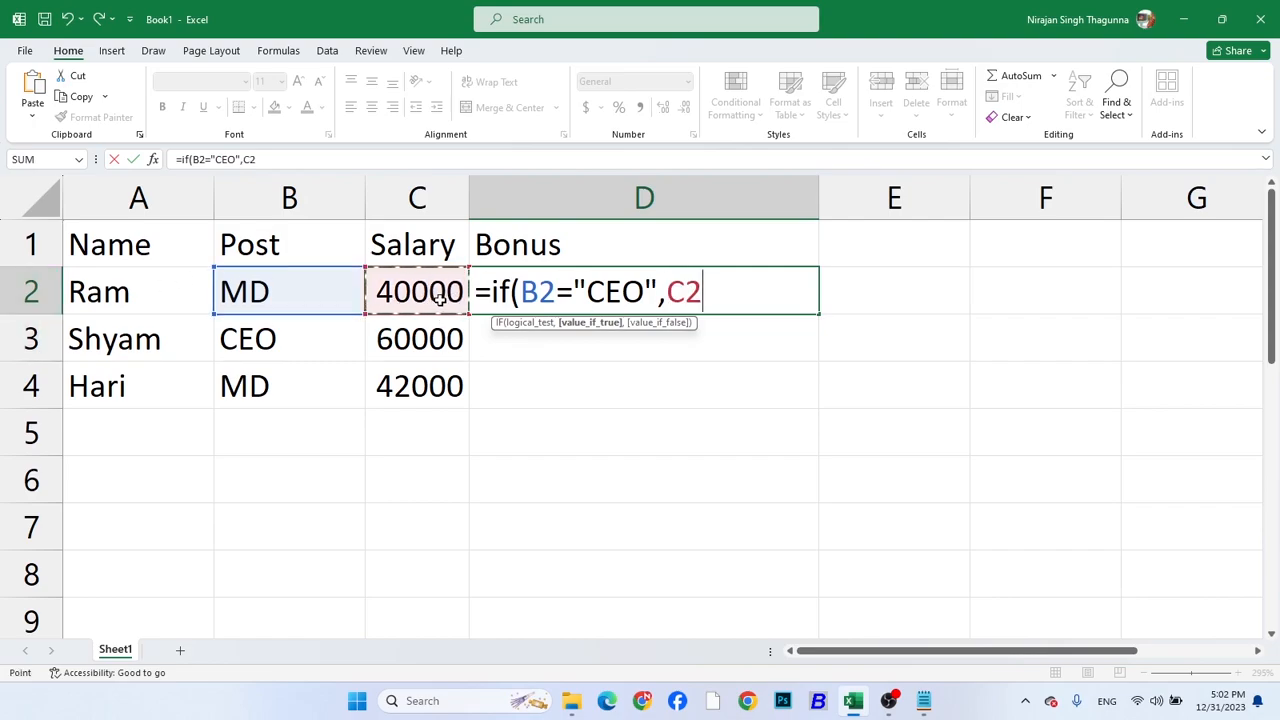
{"action": "type", "text": "*10%,"}
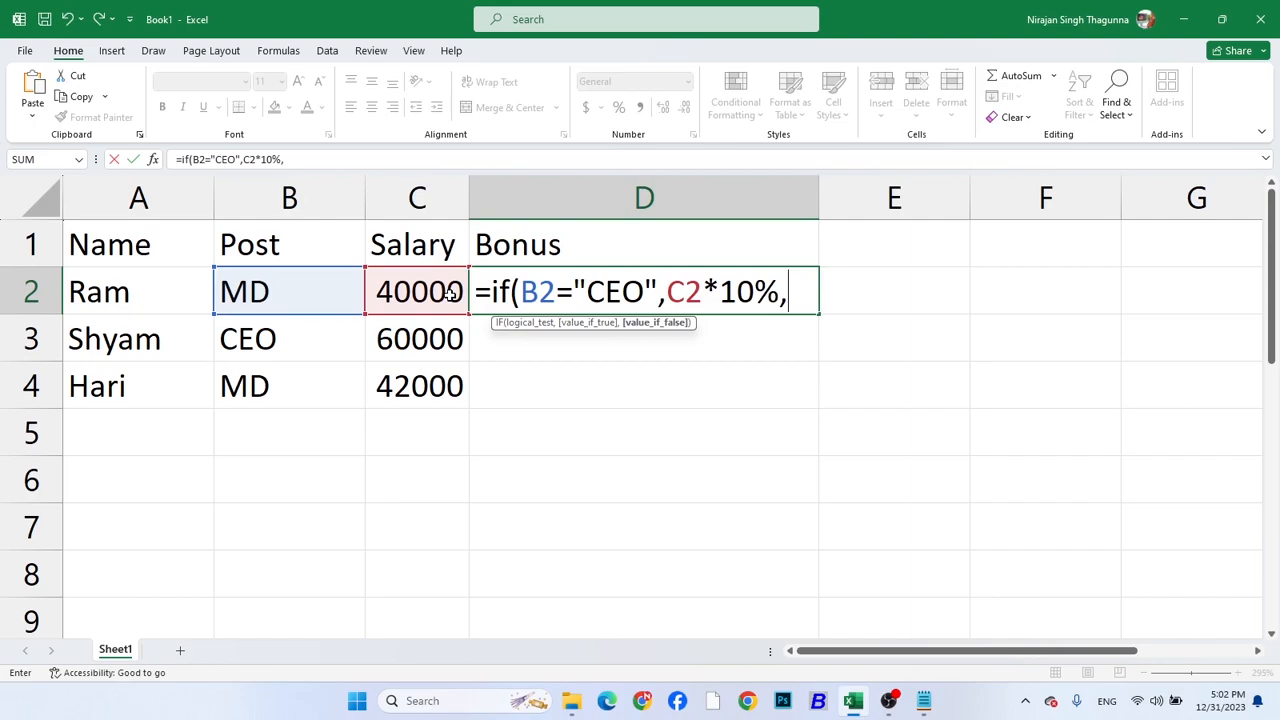
Add C2*5% as the value-if-false argument of the bonus formula and close the parenthesis
{"action": "left_click", "coordinate": [444, 290]}
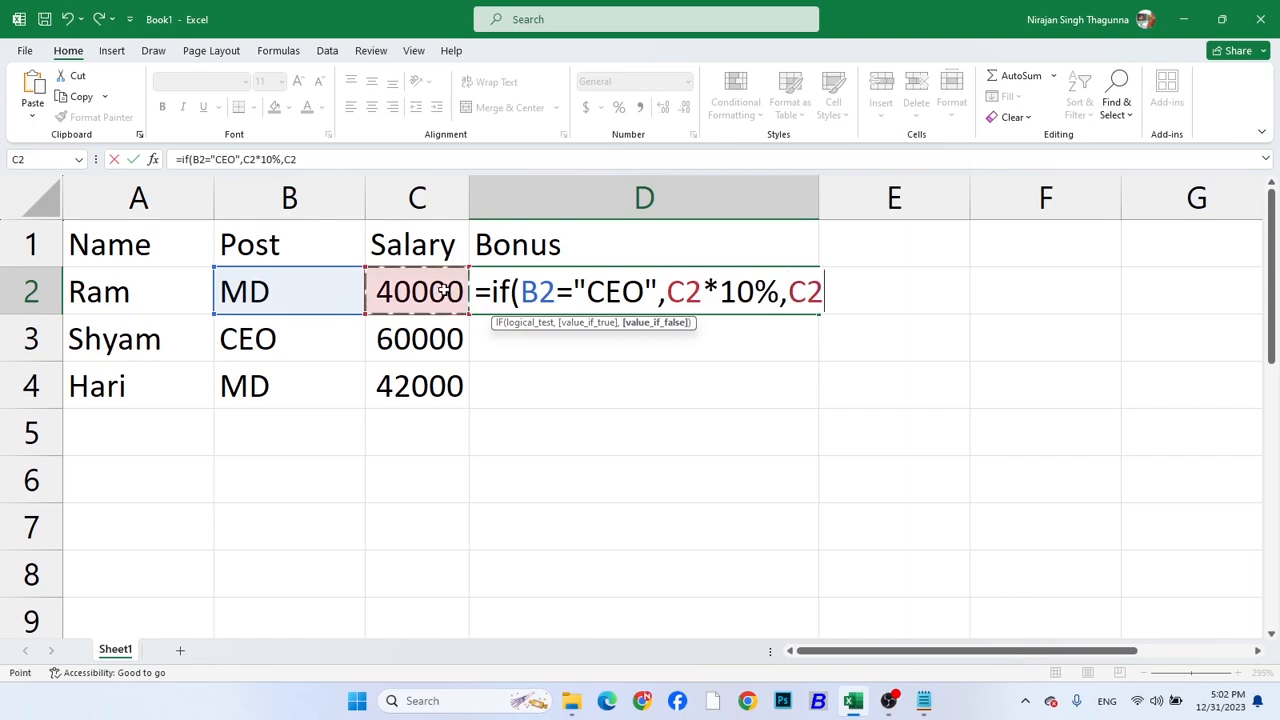
{"action": "type", "text": "*5%"}
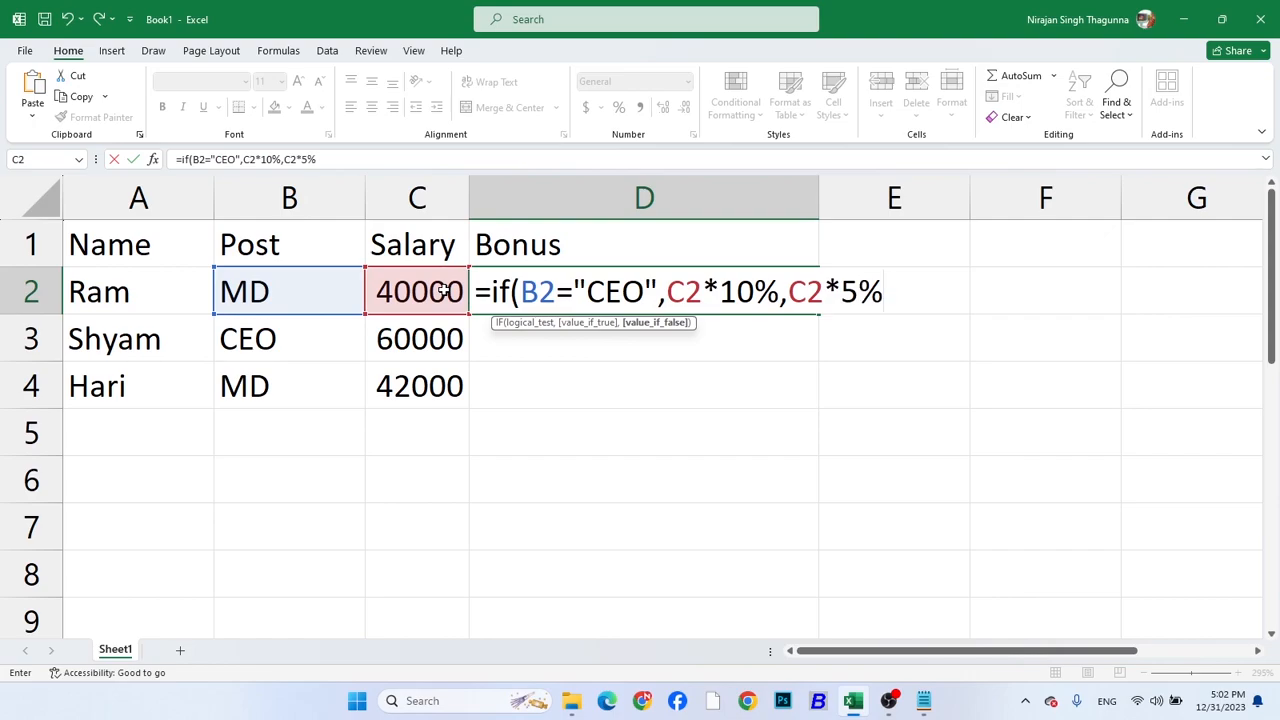
{"action": "type", "text": ")"}
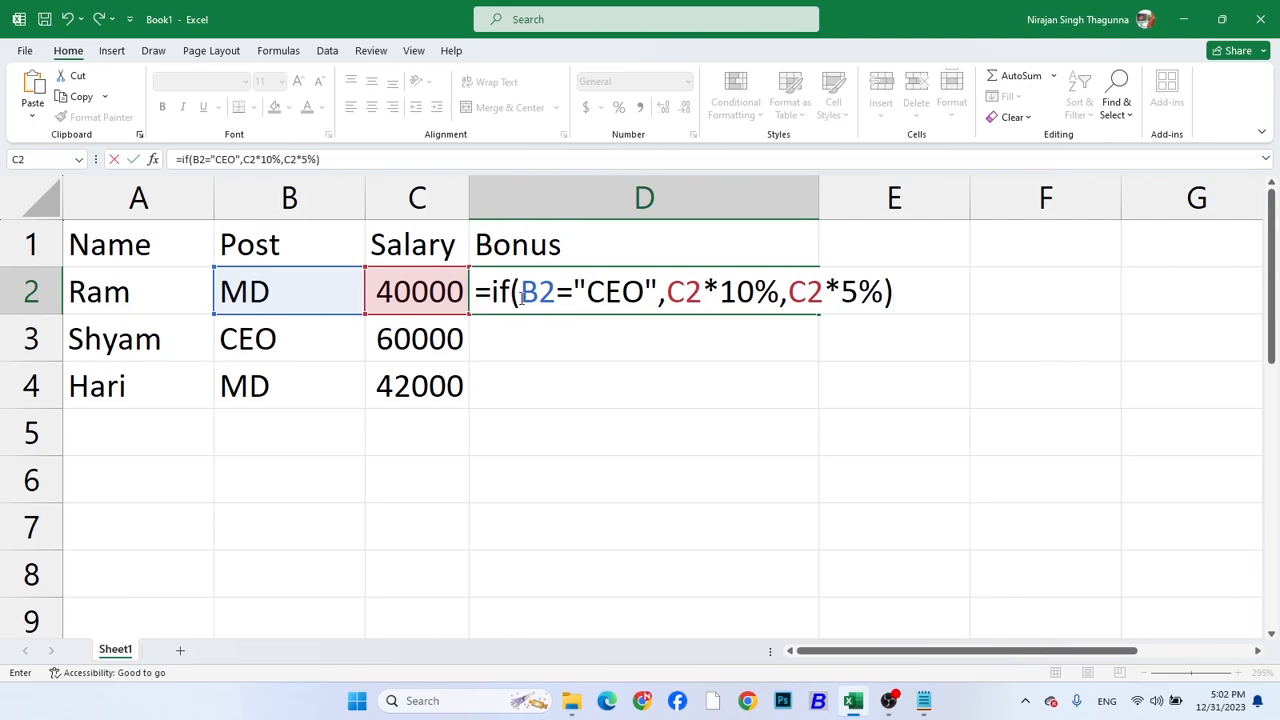
Examine the bonus formula's condition, value-if-true and value-if-false parts in D2
{"action": "left_click_drag", "start_coordinate": [521, 291], "coordinate": [647, 293]}
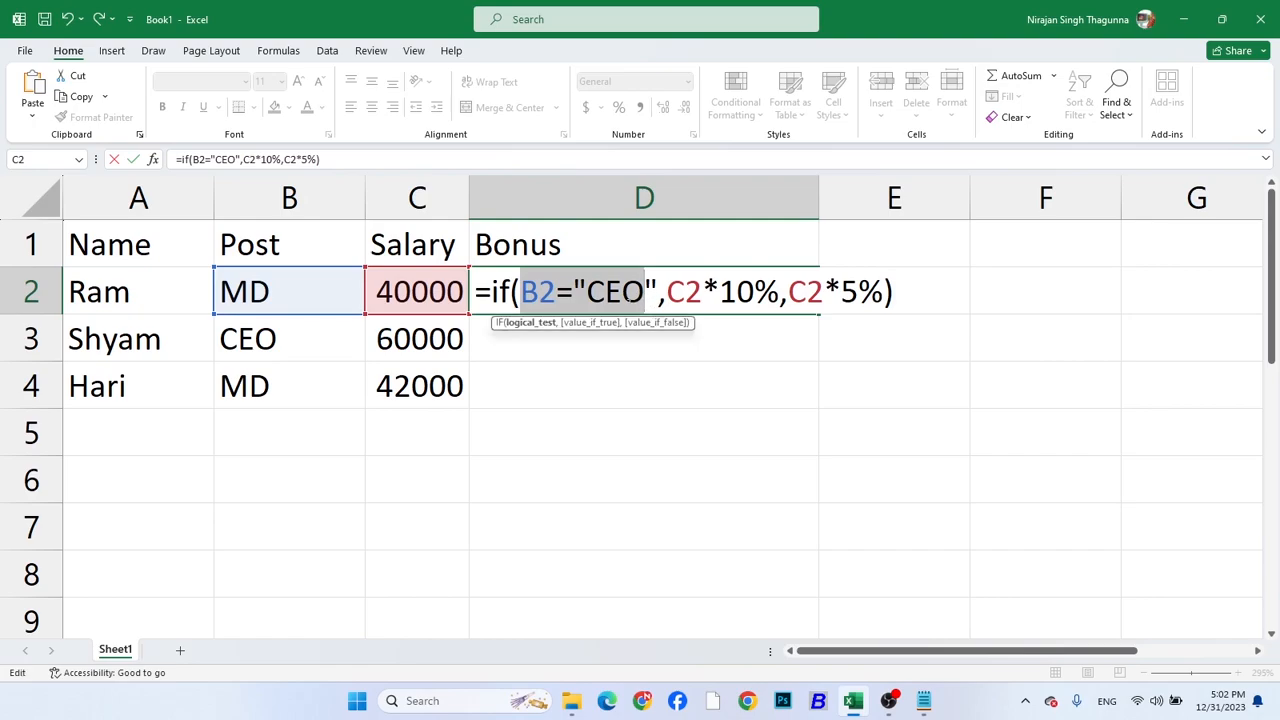
{"action": "left_click", "coordinate": [538, 291]}
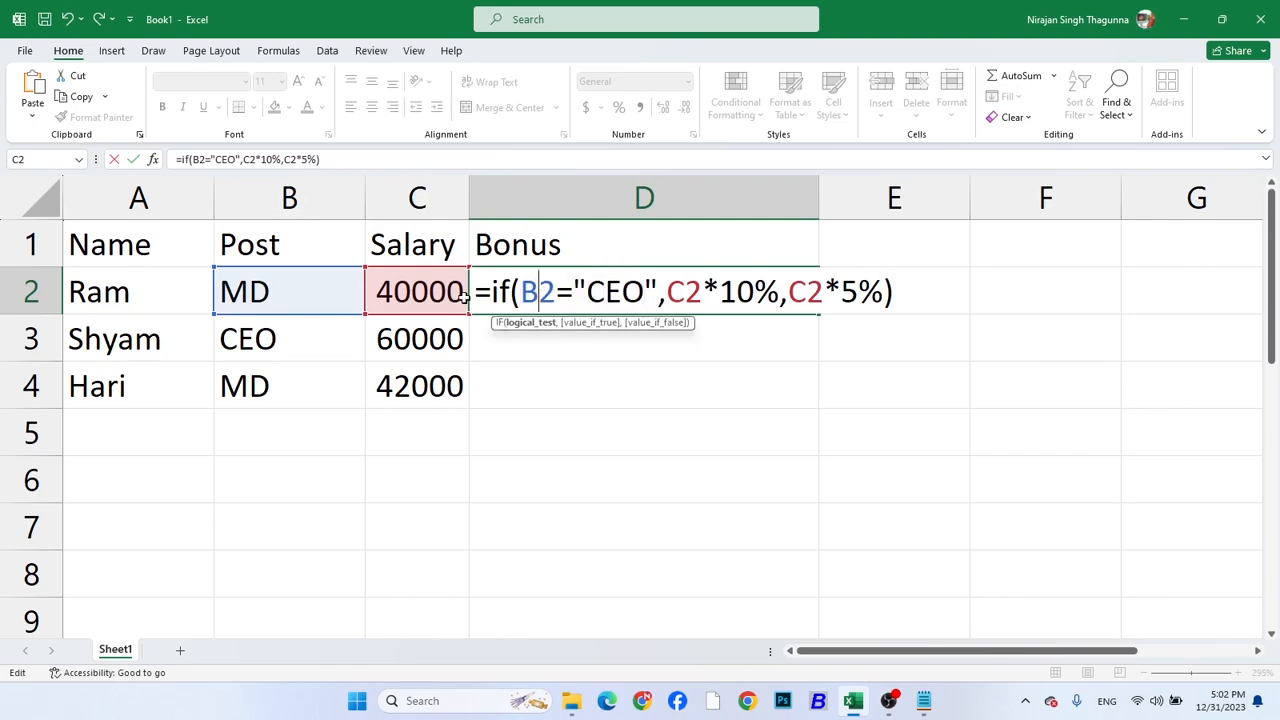
{"action": "left_click", "coordinate": [619, 292]}
{"action": "left_click", "coordinate": [538, 292]}
{"action": "left_click_drag", "start_coordinate": [667, 292], "coordinate": [880, 292]}
{"action": "left_click", "coordinate": [841, 292]}
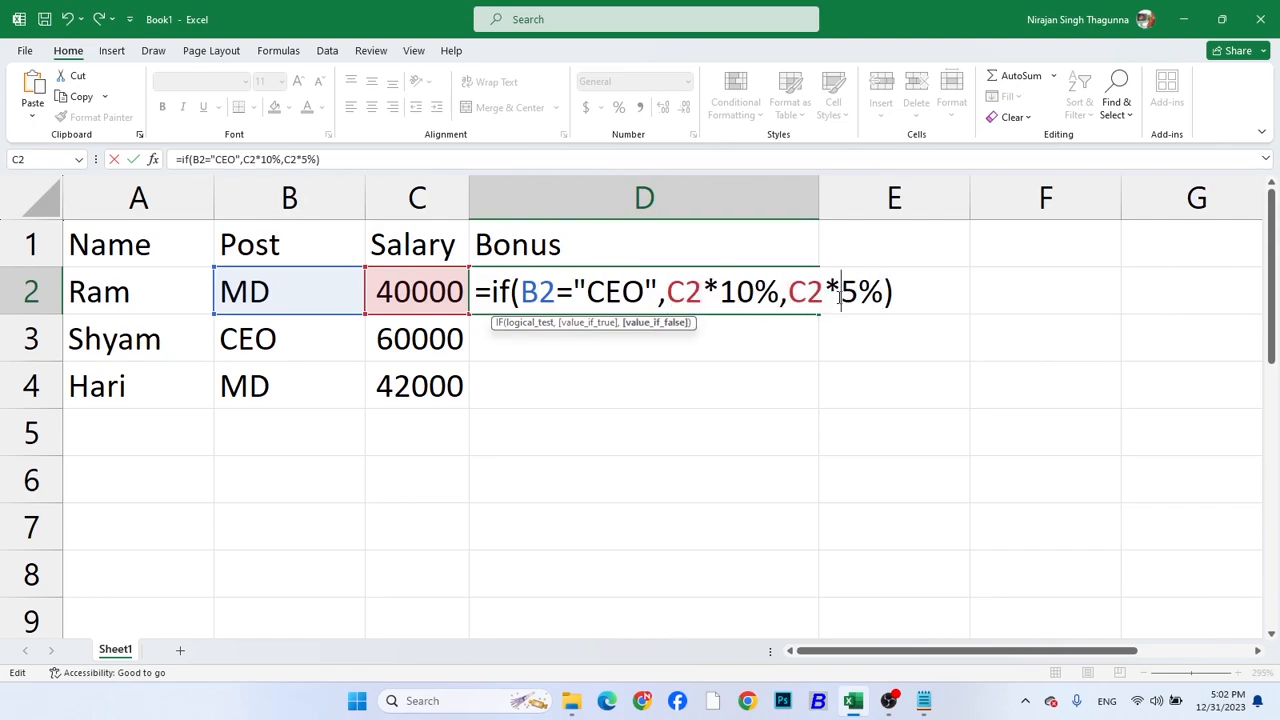
{"action": "left_click", "coordinate": [540, 291]}
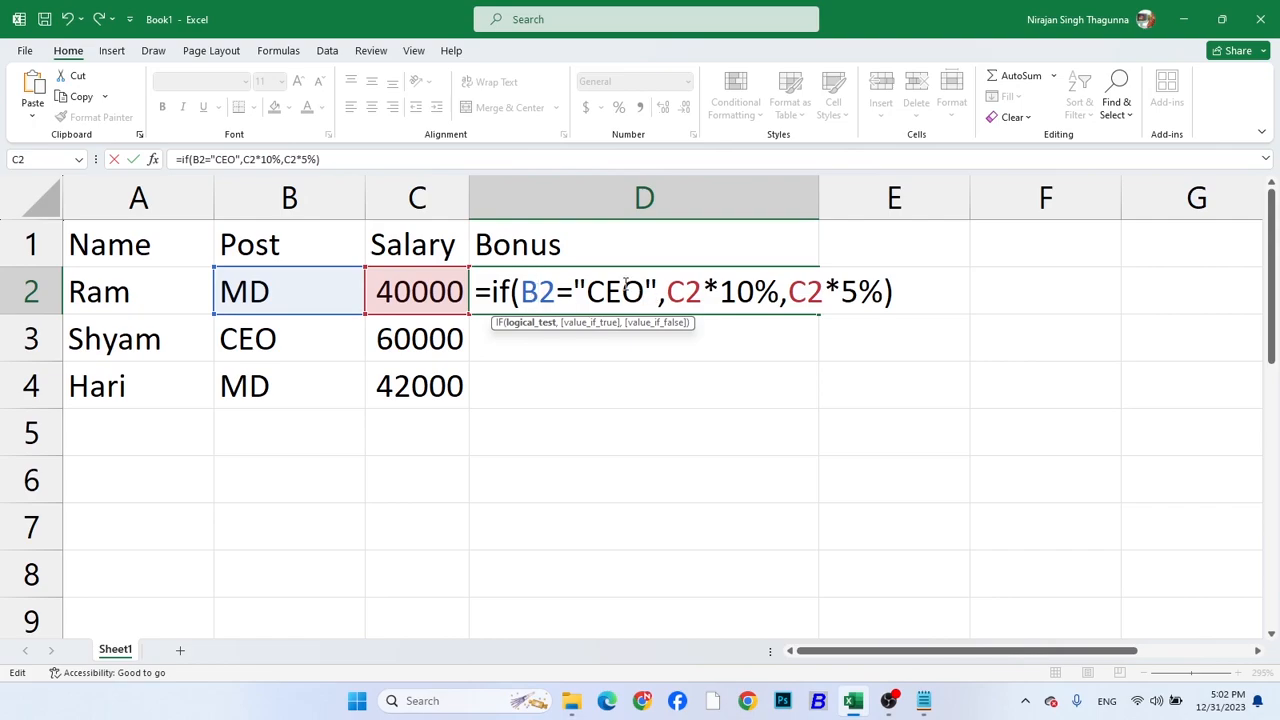
{"action": "left_click_drag", "start_coordinate": [666, 292], "coordinate": [780, 292]}
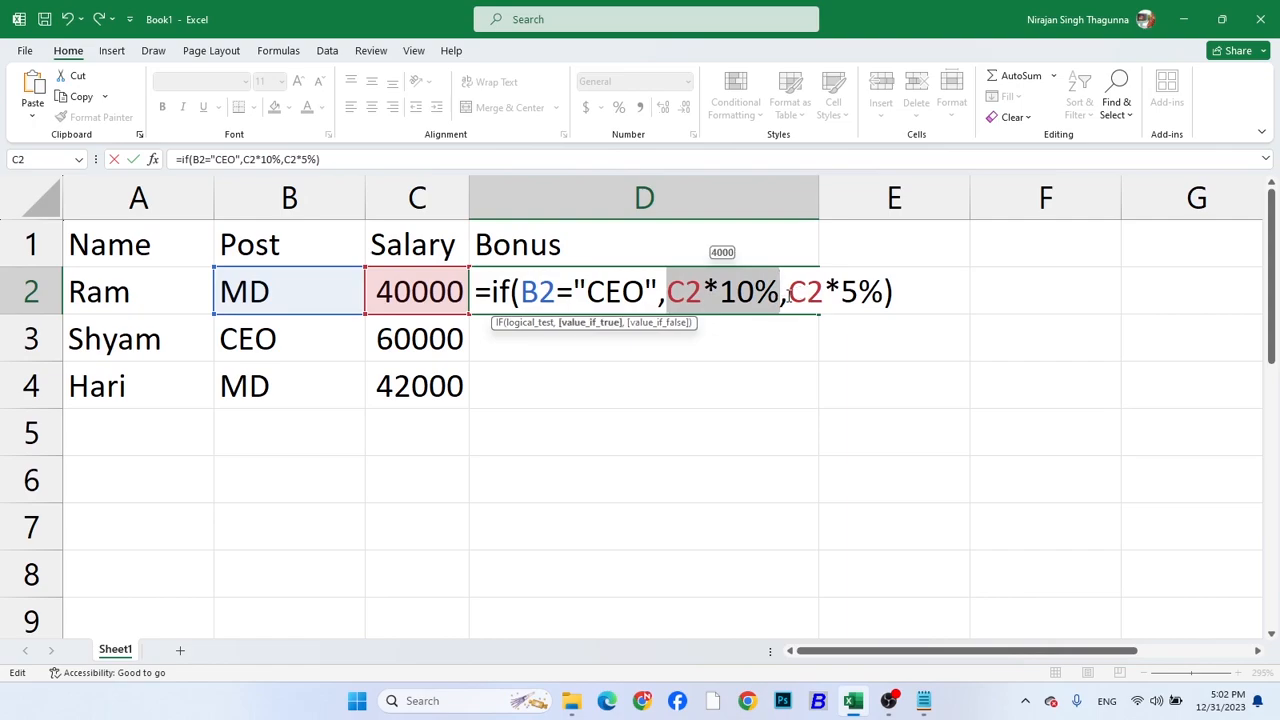
{"action": "left_click", "coordinate": [788, 292]}
{"action": "left_click_drag", "start_coordinate": [788, 292], "coordinate": [882, 294]}
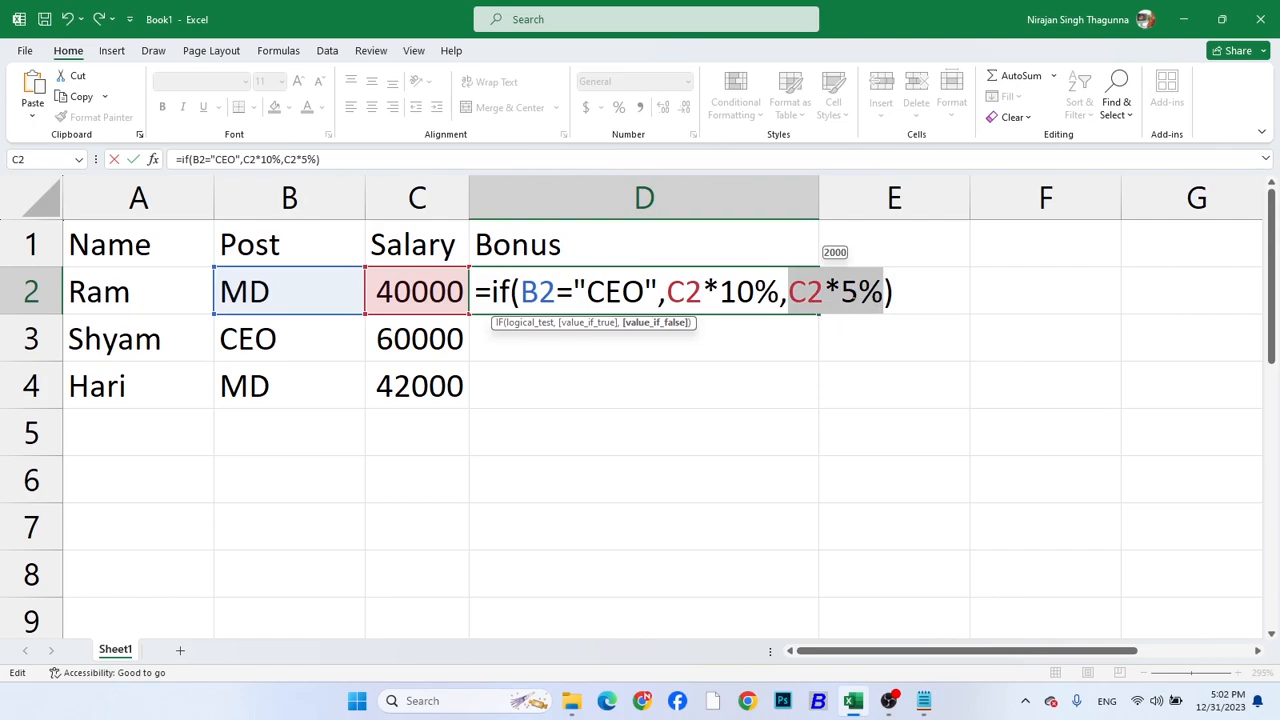
Enter the bonus formula in D2 and copy it down through D4
{"action": "key", "text": "Return"}
{"action": "left_click", "coordinate": [690, 296]}
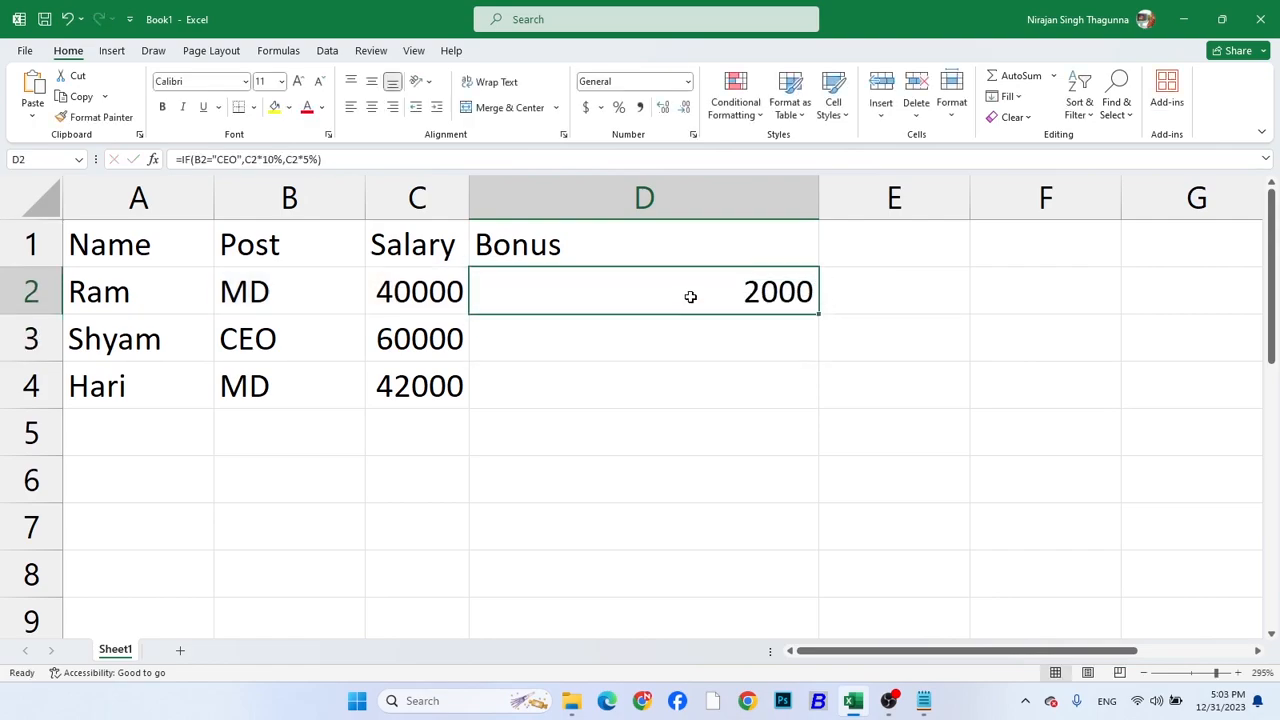
{"action": "left_click_drag", "start_coordinate": [817, 314], "coordinate": [826, 417]}
{"action": "left_click", "coordinate": [740, 349]}
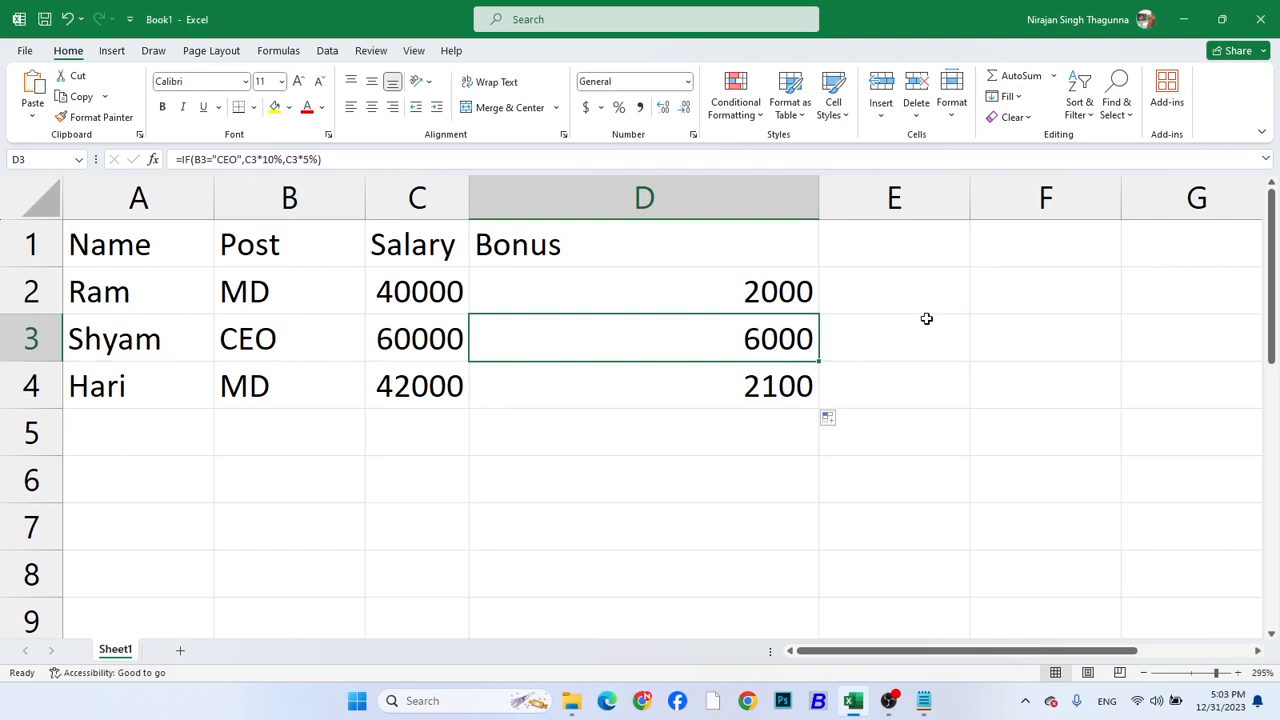
Fit column D's width to its contents and add the header Tax in E1
{"action": "double_click", "coordinate": [817, 191]}
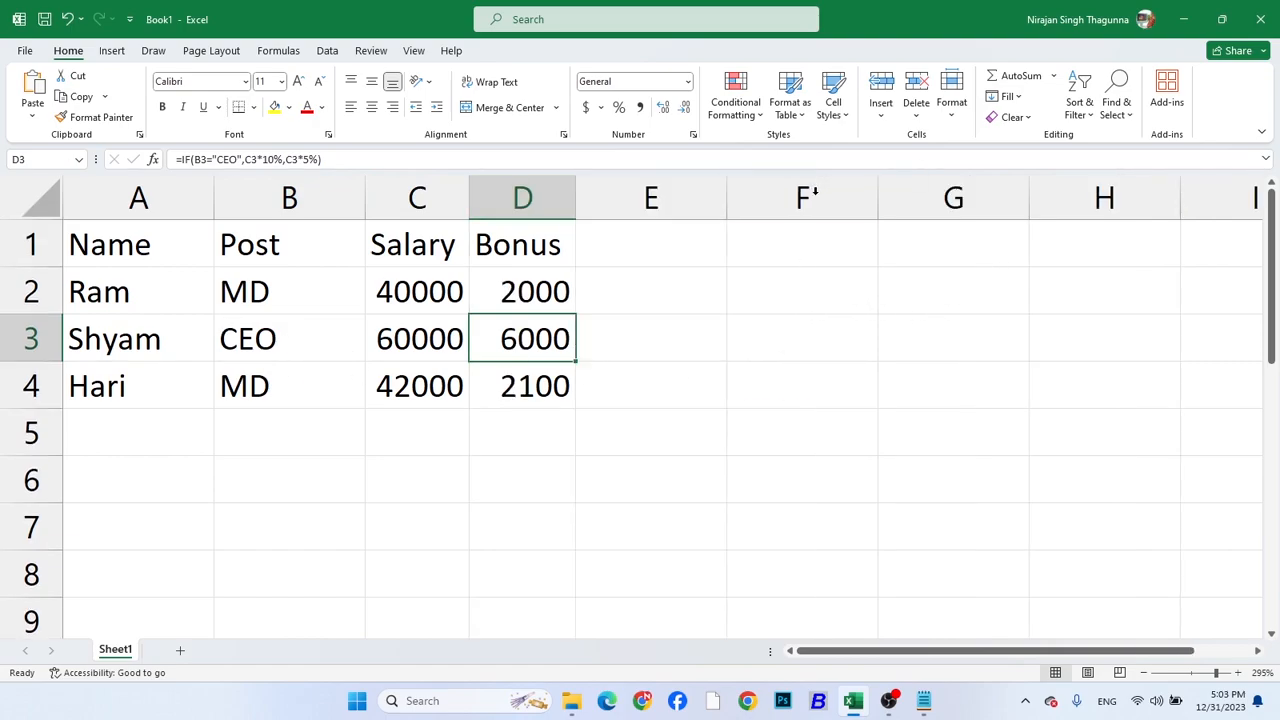
{"action": "left_click", "coordinate": [639, 255]}
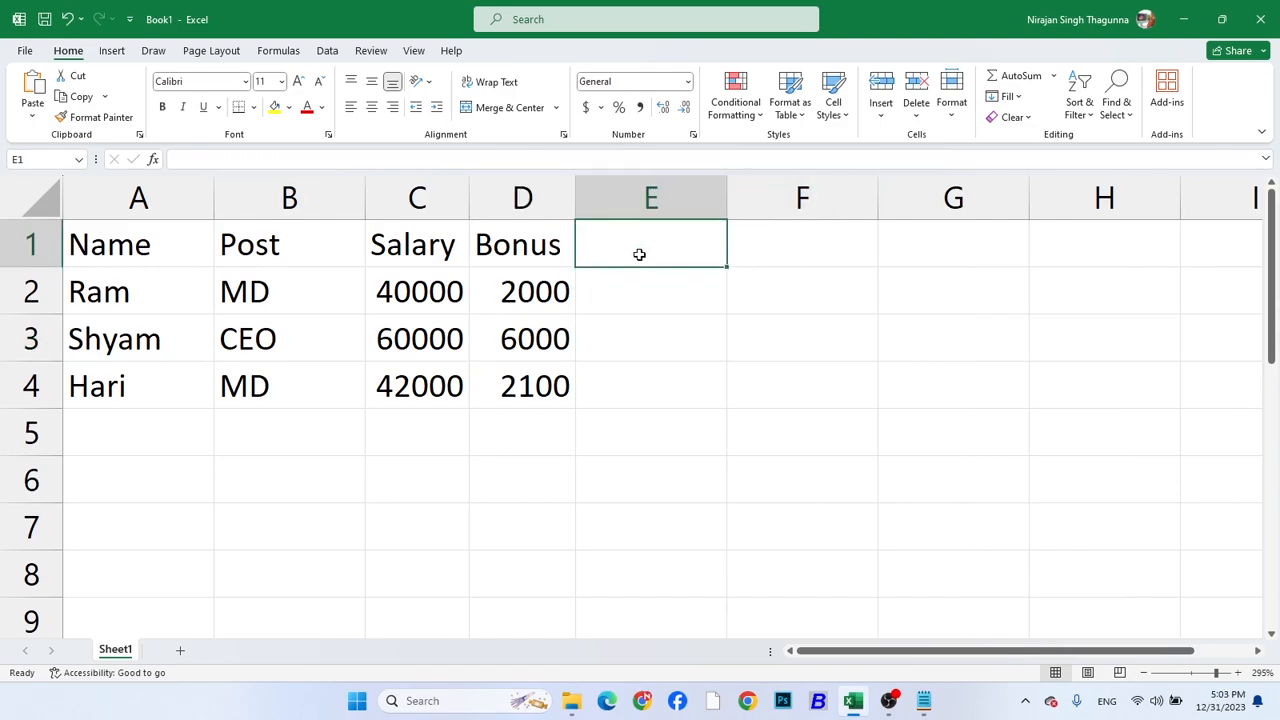
{"action": "type", "text": "Tax"}
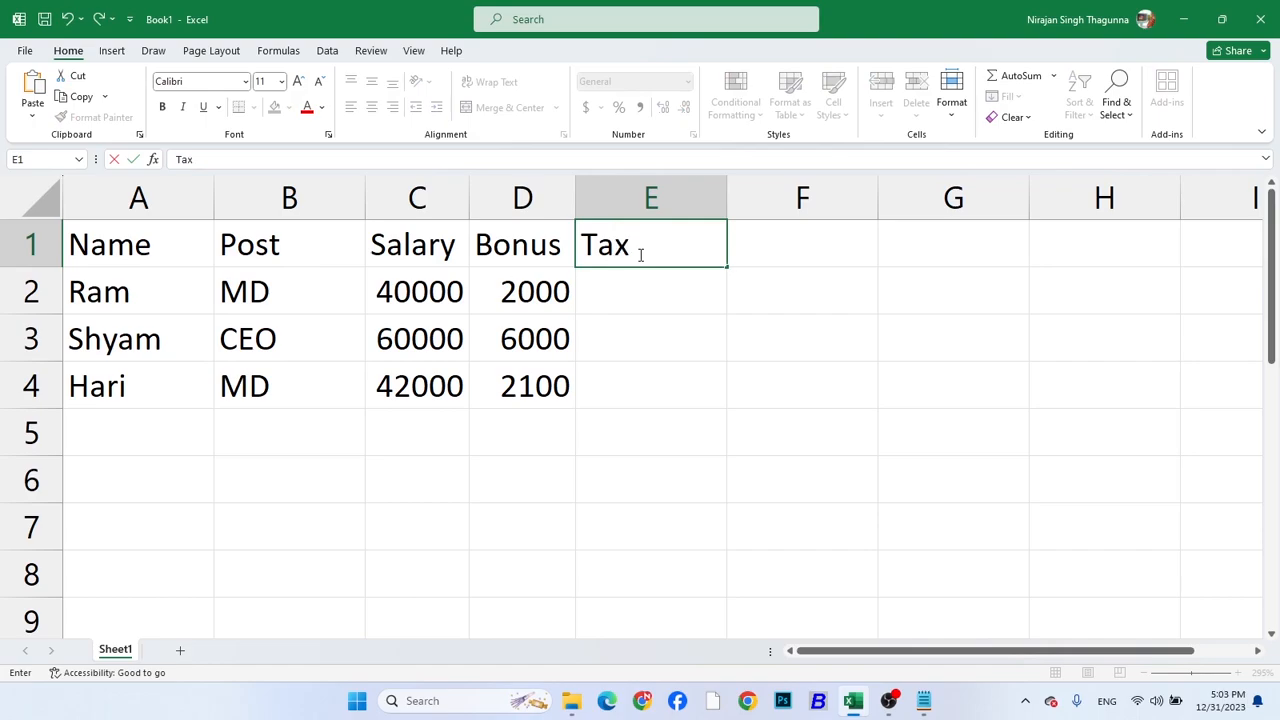
{"action": "key", "text": "Return"}
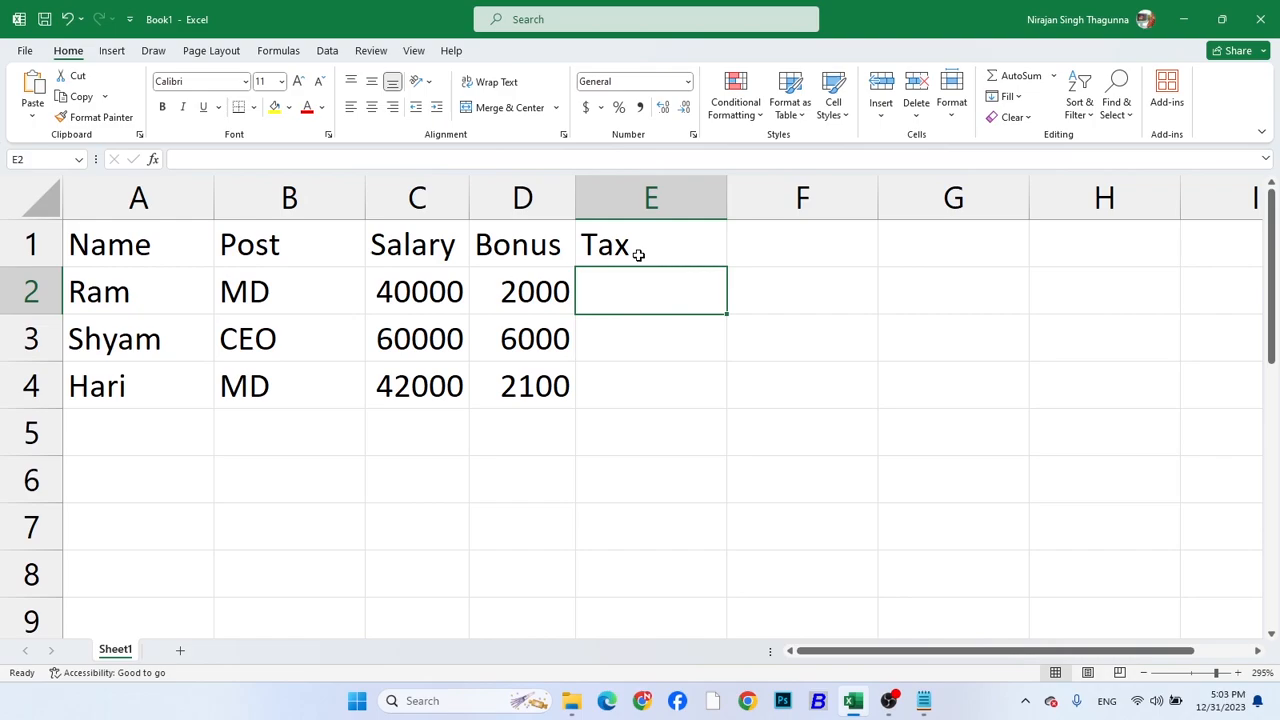
Switch to Notepad and start a new line with the condition "if salary is morethan 40000"
{"action": "left_click", "coordinate": [923, 700]}
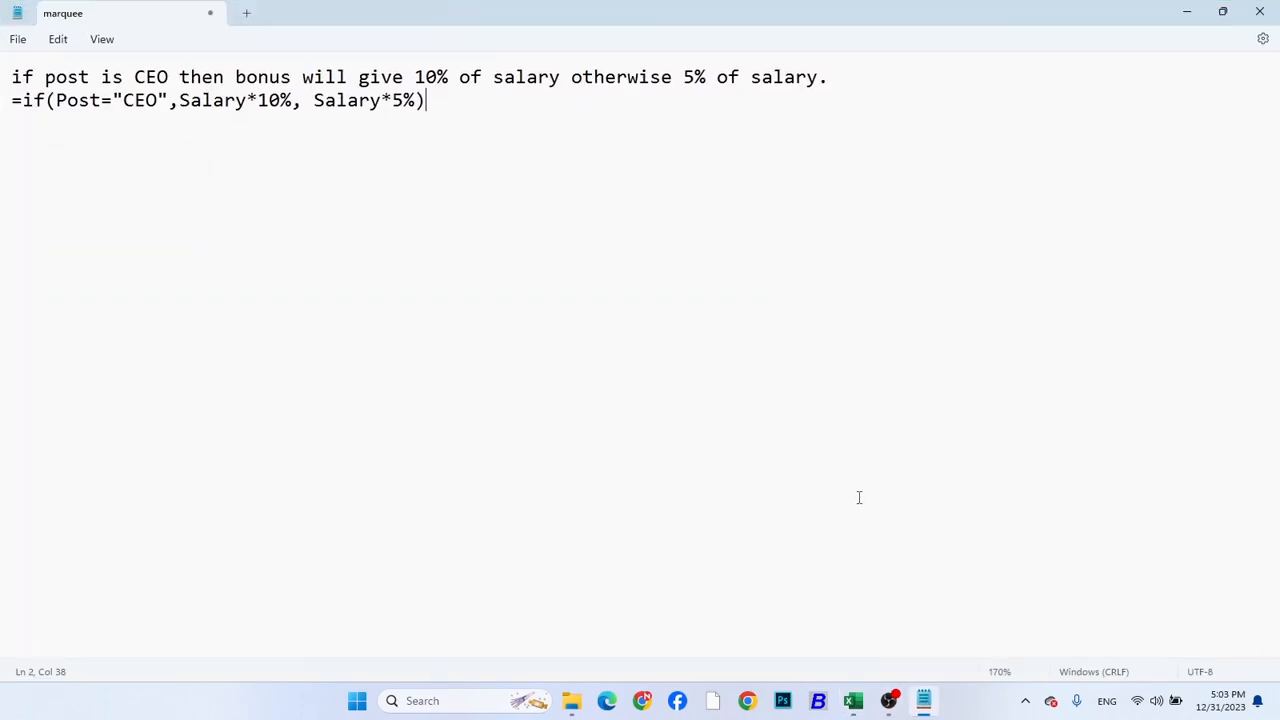
{"action": "key", "text": "Return"}
{"action": "type", "text": "if salary "}
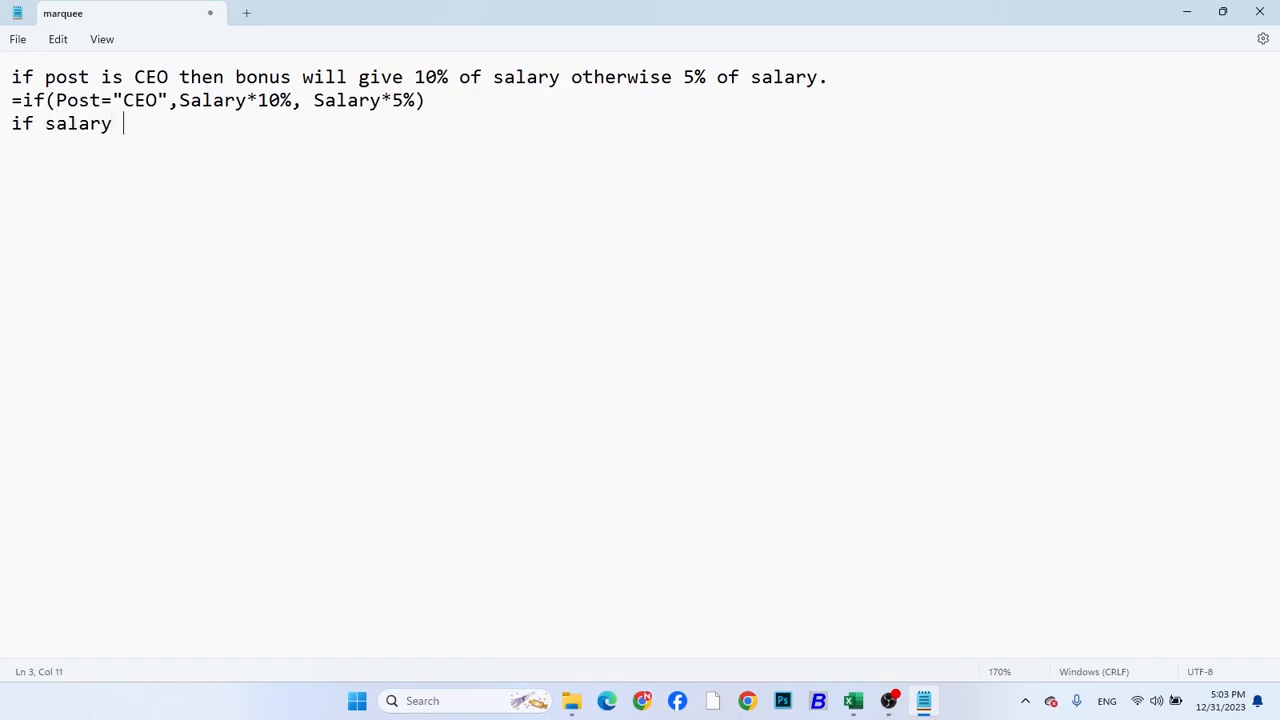
{"action": "type", "text": "is morethan 40000"}
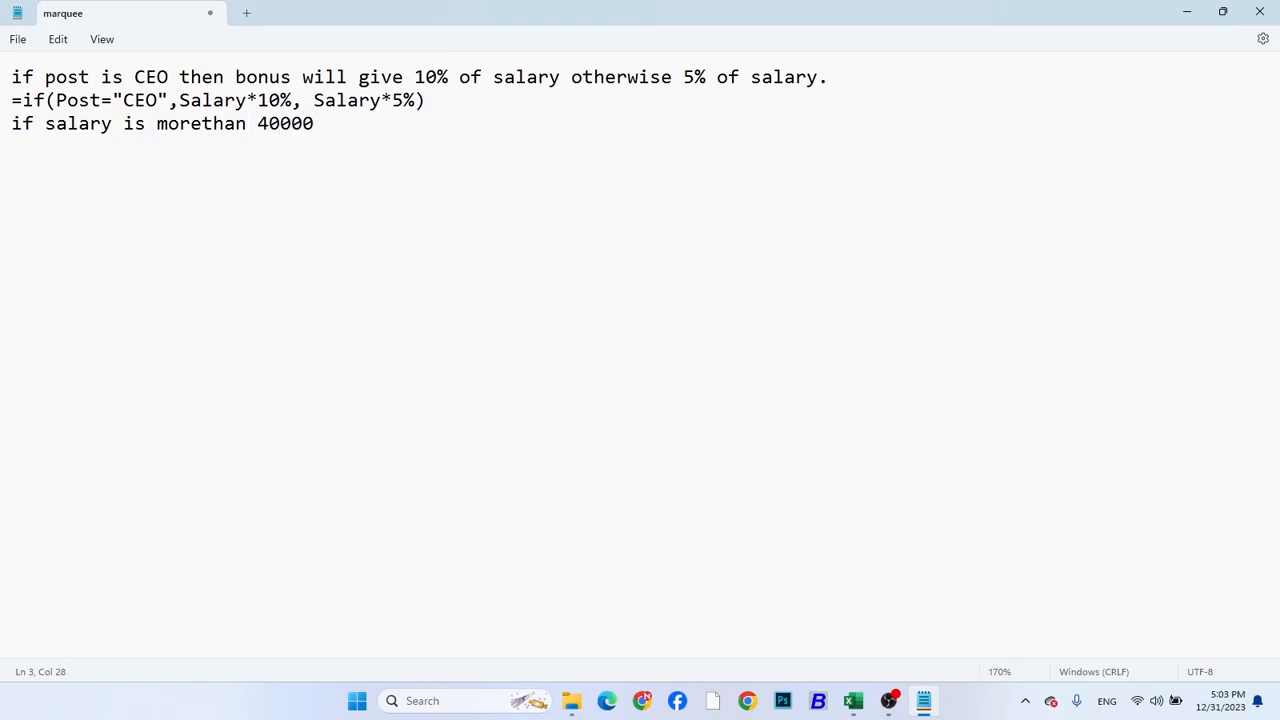
{"action": "type", "text": " then tax will "}
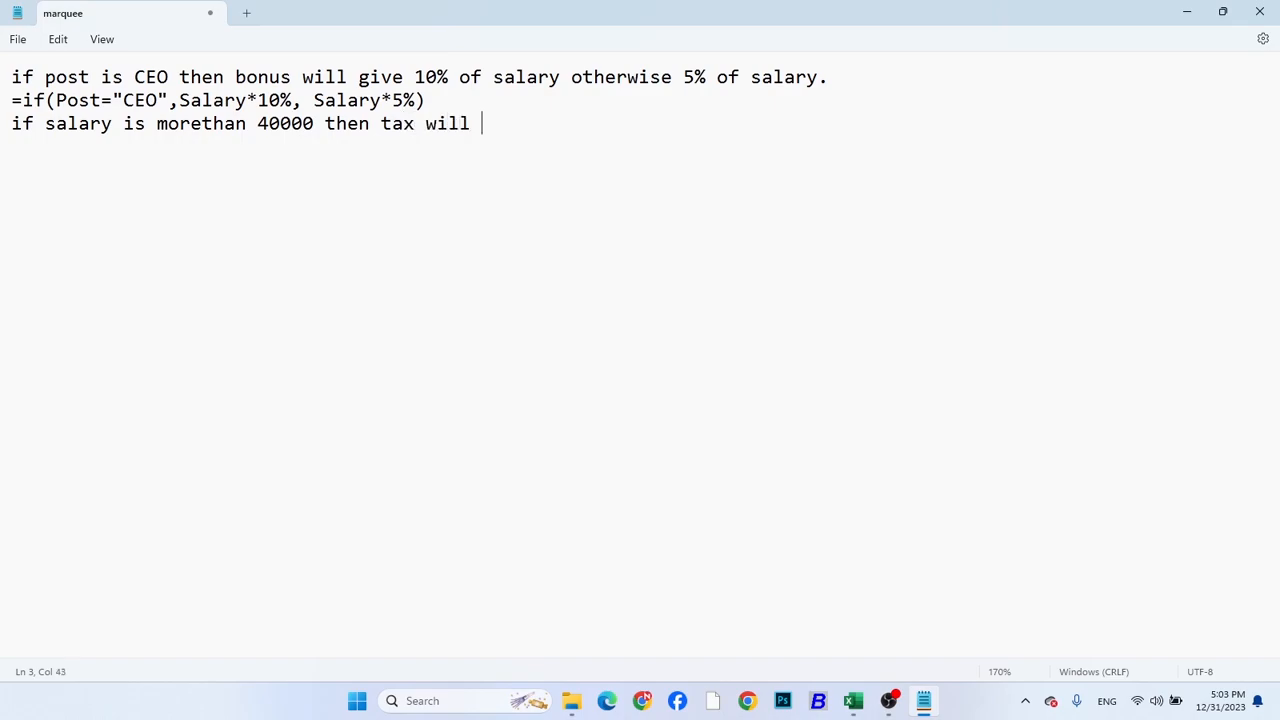
{"action": "type", "text": "give 10% of salary otherwid"}
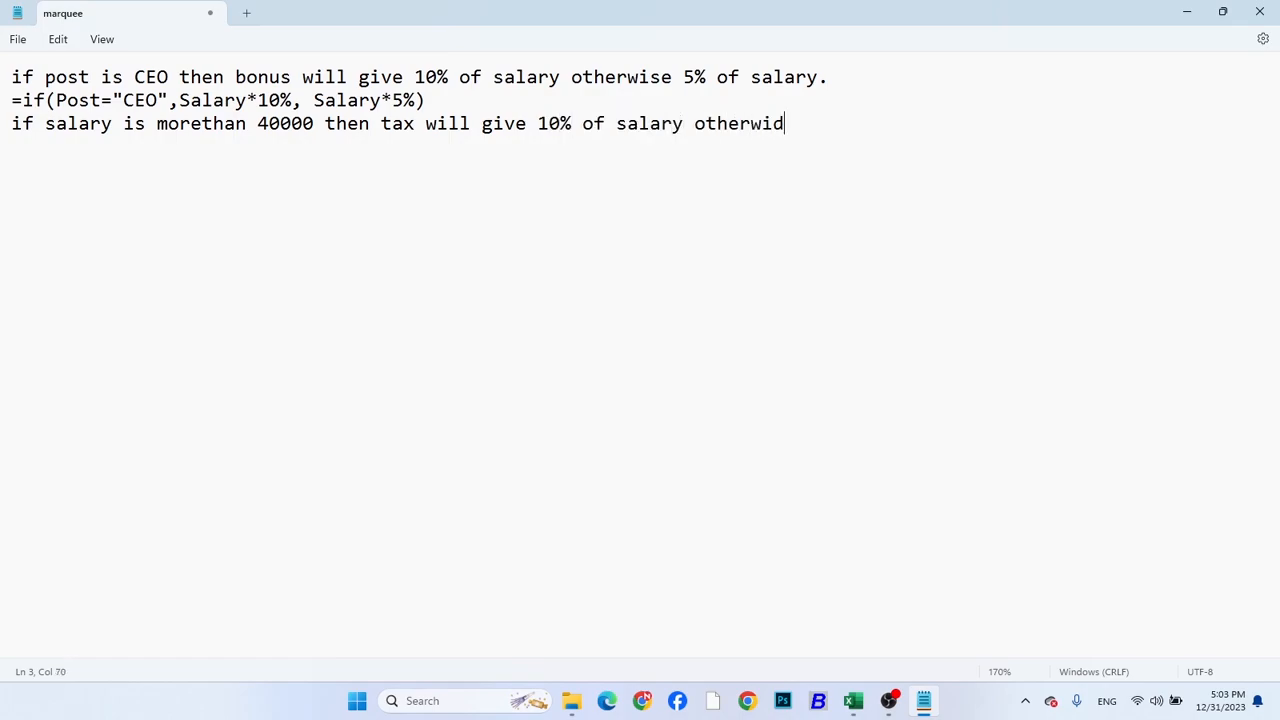
{"action": "type", "text": "e "}
{"action": "type", "text": "0"}
{"action": "type", "text": "if("}
Write the formula pattern =if(Salary>40000,Salary*10%,0) on a new line below the tax sentence
{"action": "double_click", "coordinate": [97, 131]}
{"action": "left_click", "coordinate": [79, 150]}
{"action": "type", "text": "Salary>"}
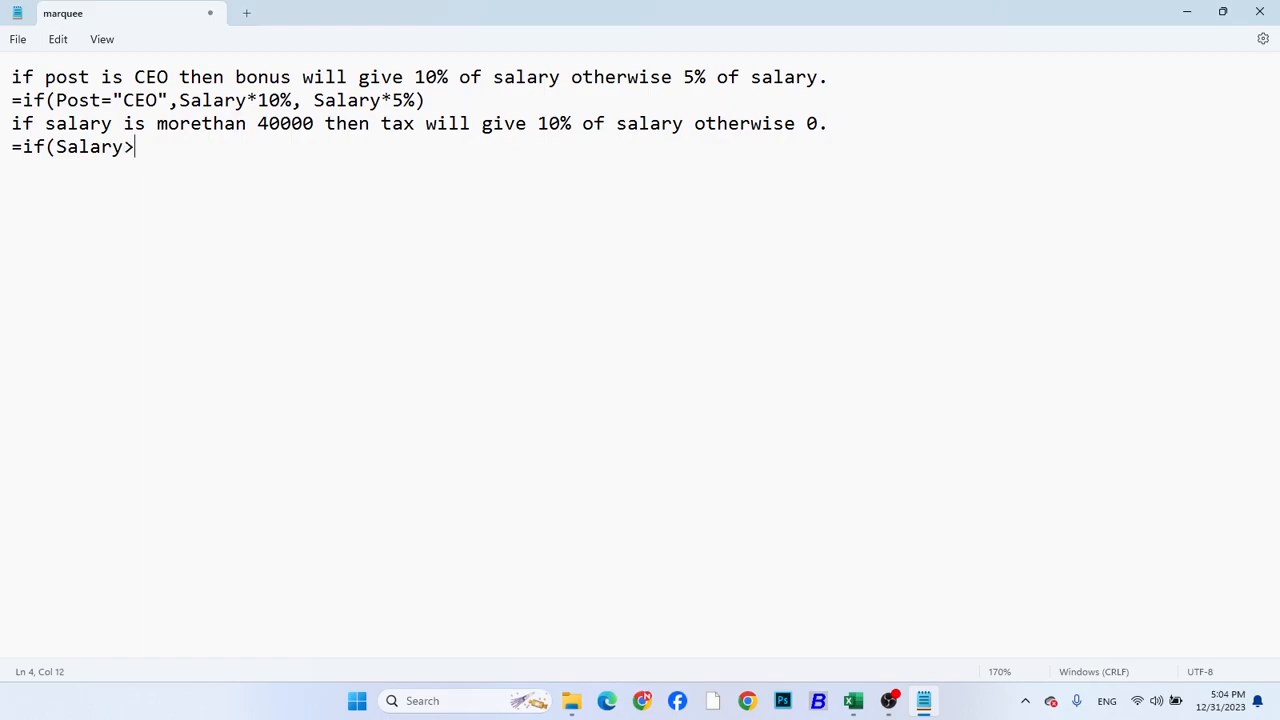
{"action": "type", "text": "40000,Salary"}
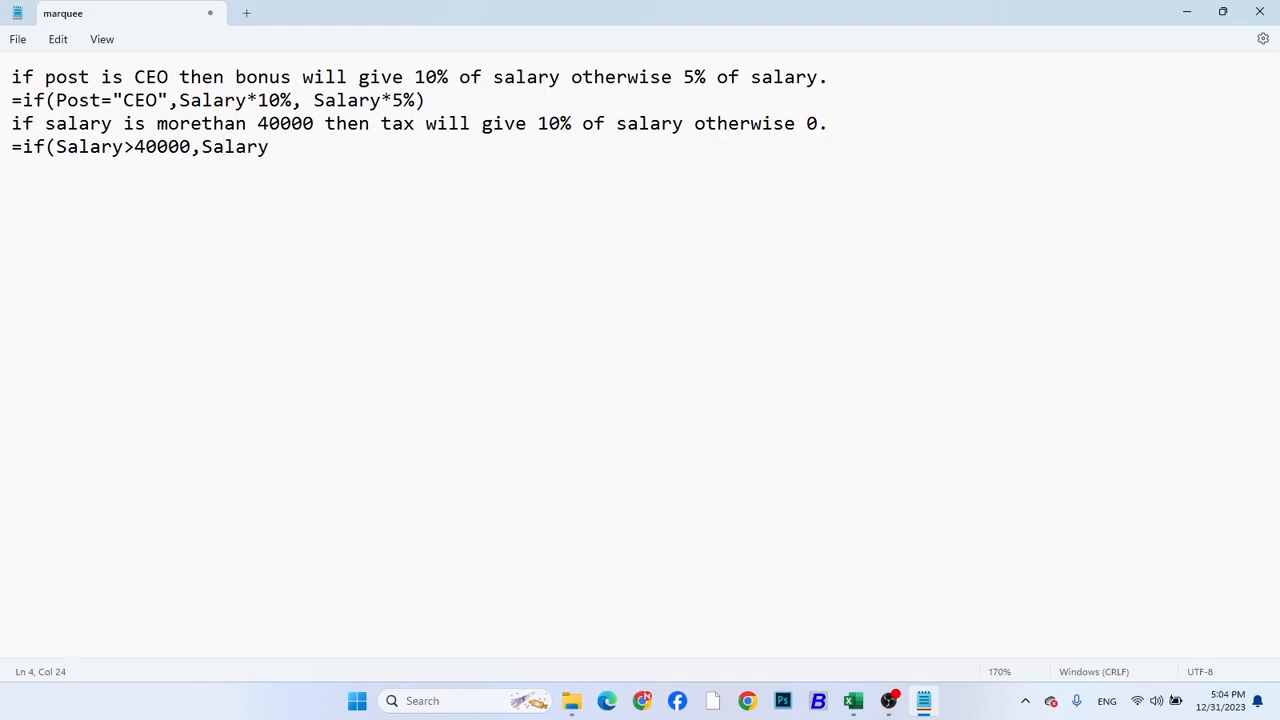
{"action": "type", "text": "*10%,0)"}
Switch to Excel and begin the tax formula in E2 as =if(C2>40000
{"action": "left_click", "coordinate": [1186, 11]}
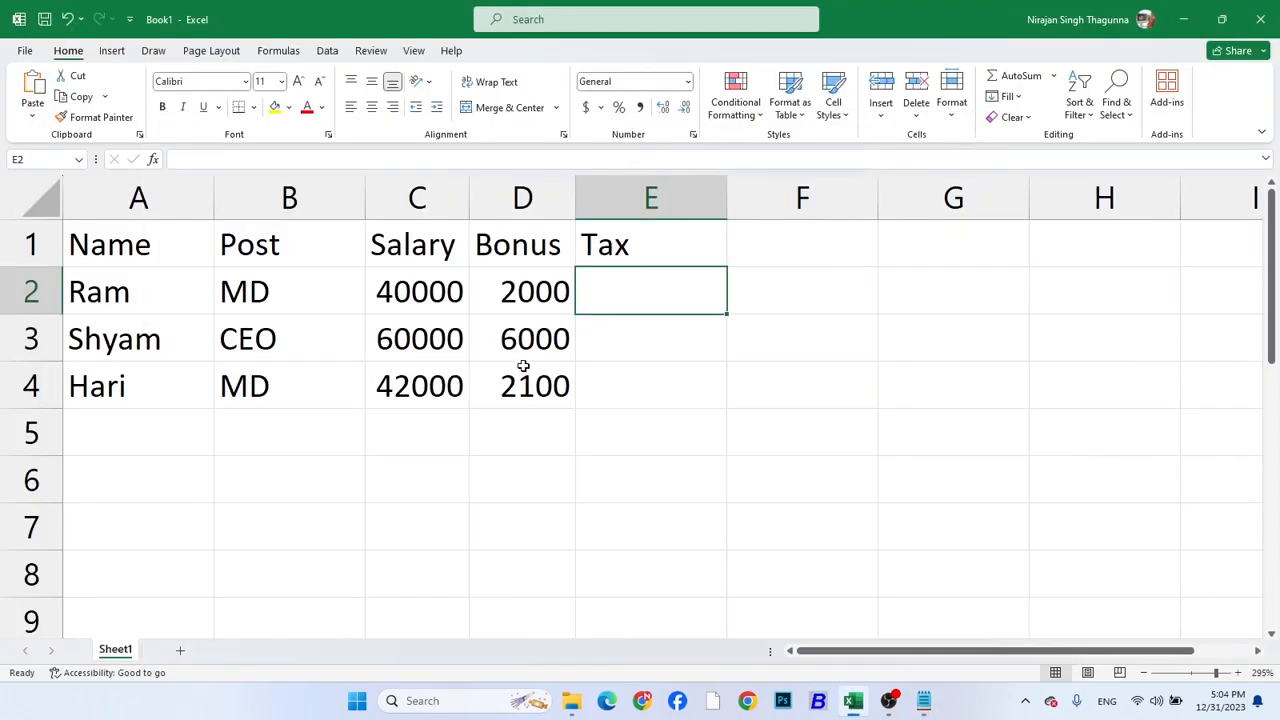
{"action": "type", "text": "=if("}
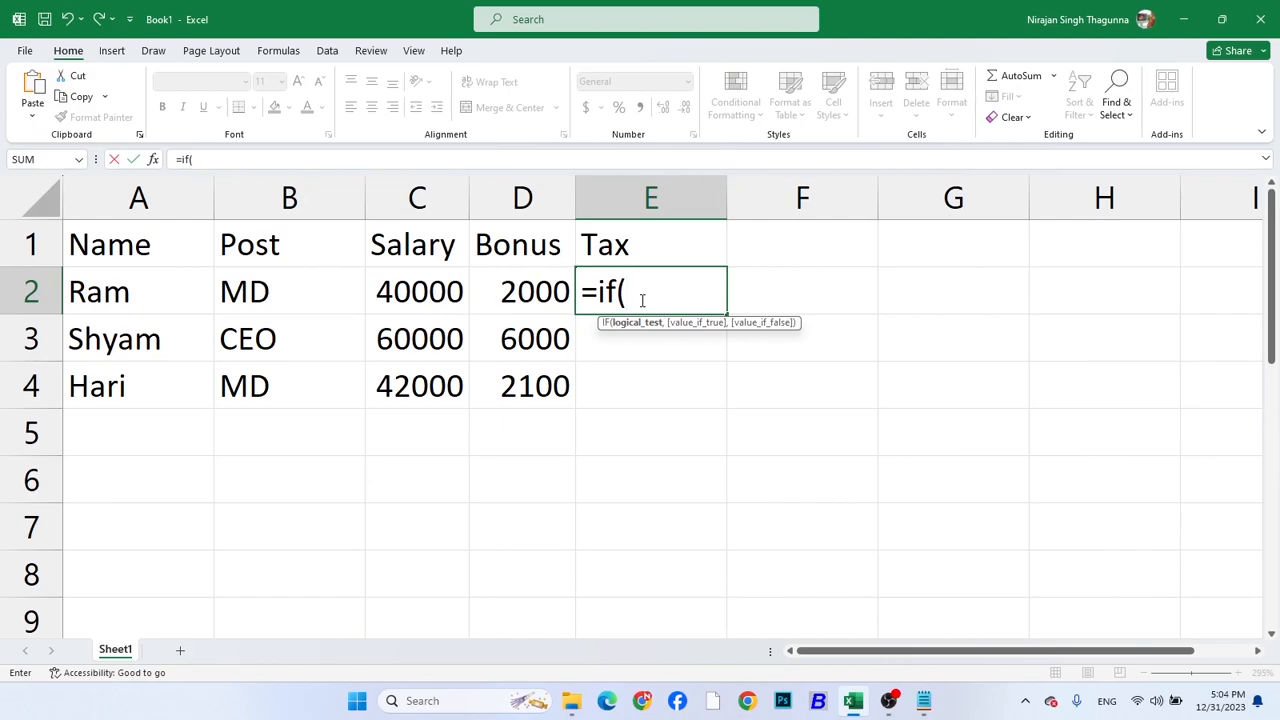
{"action": "left_click", "coordinate": [412, 295]}
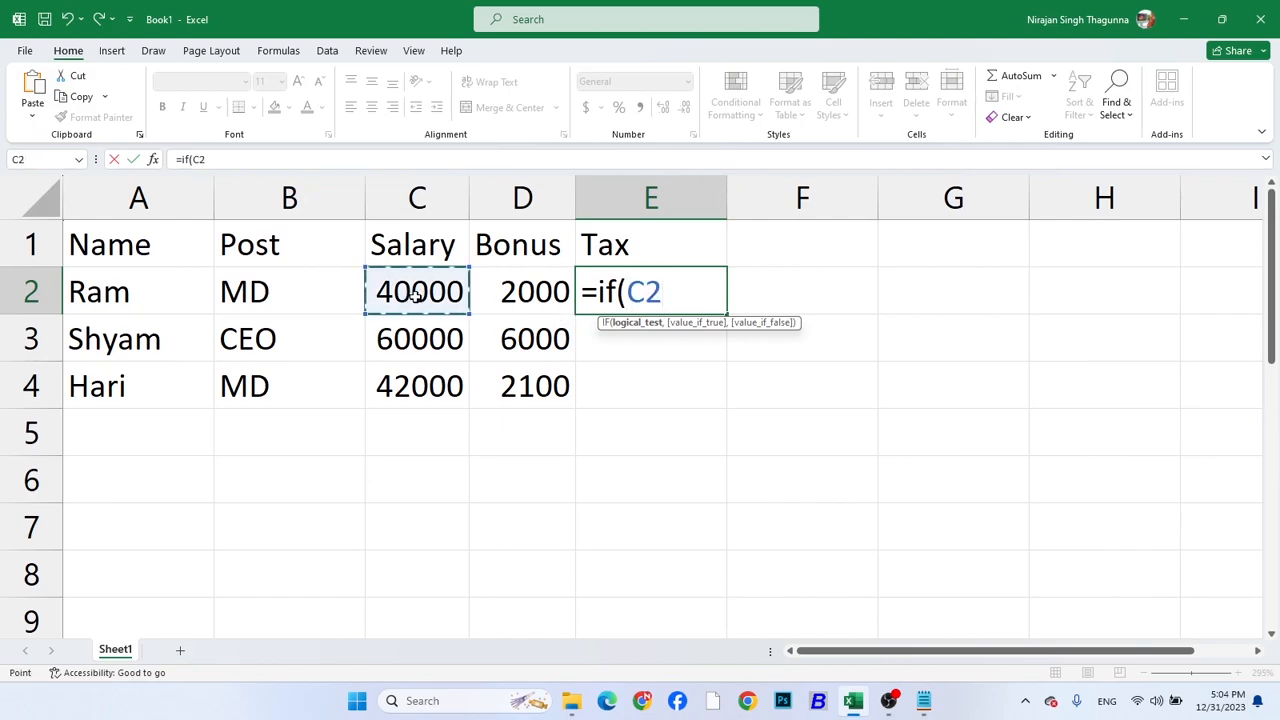
{"action": "type", "text": ">10000"}
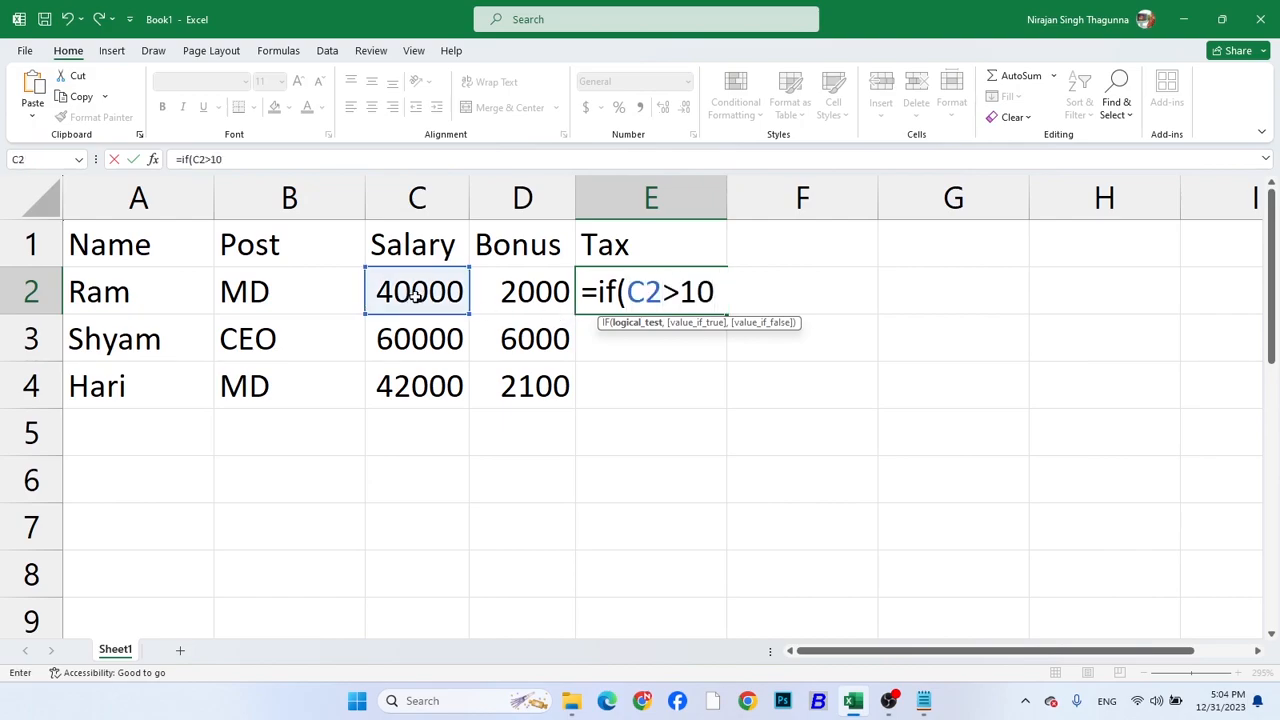
{"action": "key", "text": "BackSpace"}
{"action": "key", "text": "BackSpace"}
{"action": "key", "text": "BackSpace"}
{"action": "key", "text": "BackSpace"}
{"action": "key", "text": "BackSpace"}
{"action": "type", "text": "40000"}
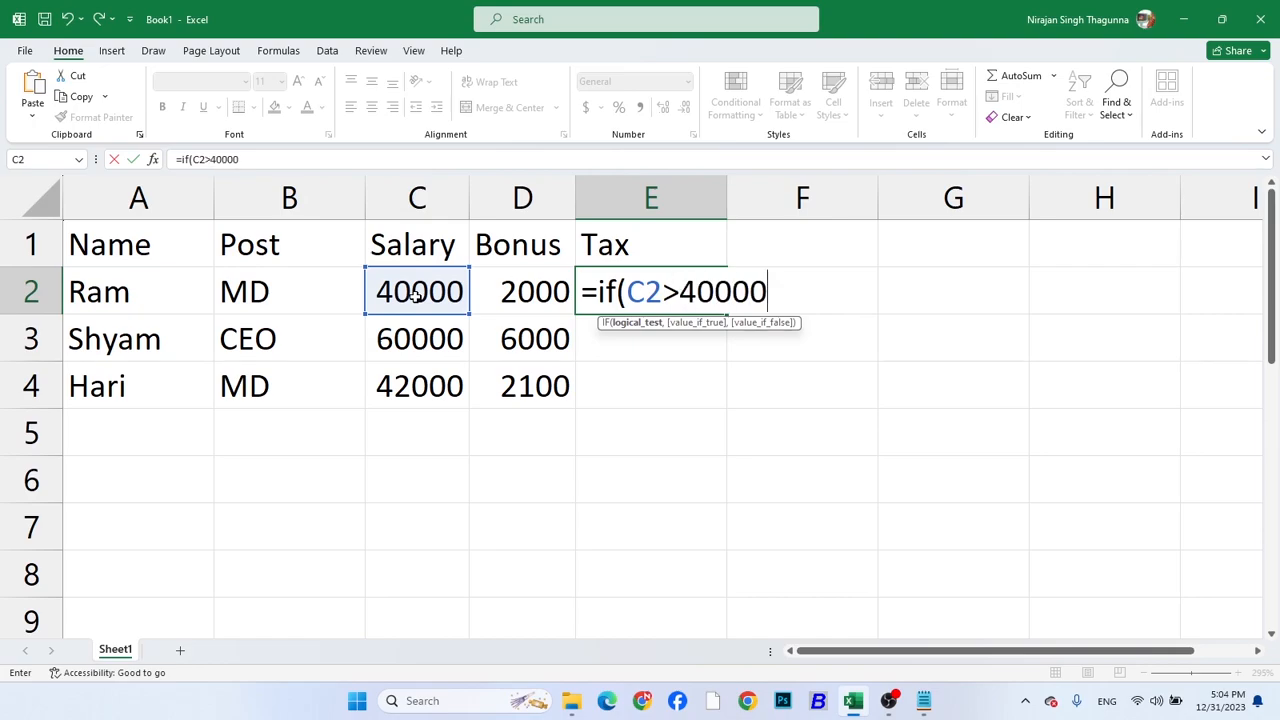
{"action": "type", "text": ","}
Complete the E2 tax formula with C2*10% as the true value and 0 as the false value
{"action": "left_click", "coordinate": [412, 295]}
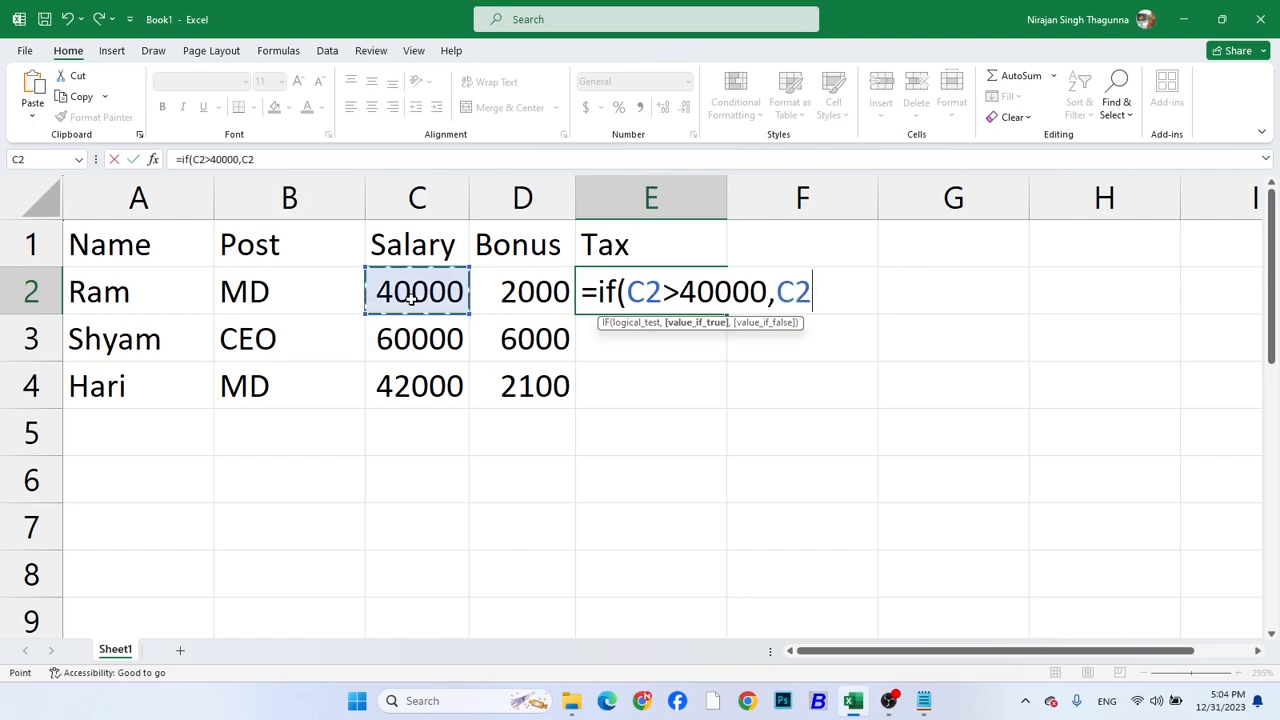
{"action": "type", "text": "*10%"}
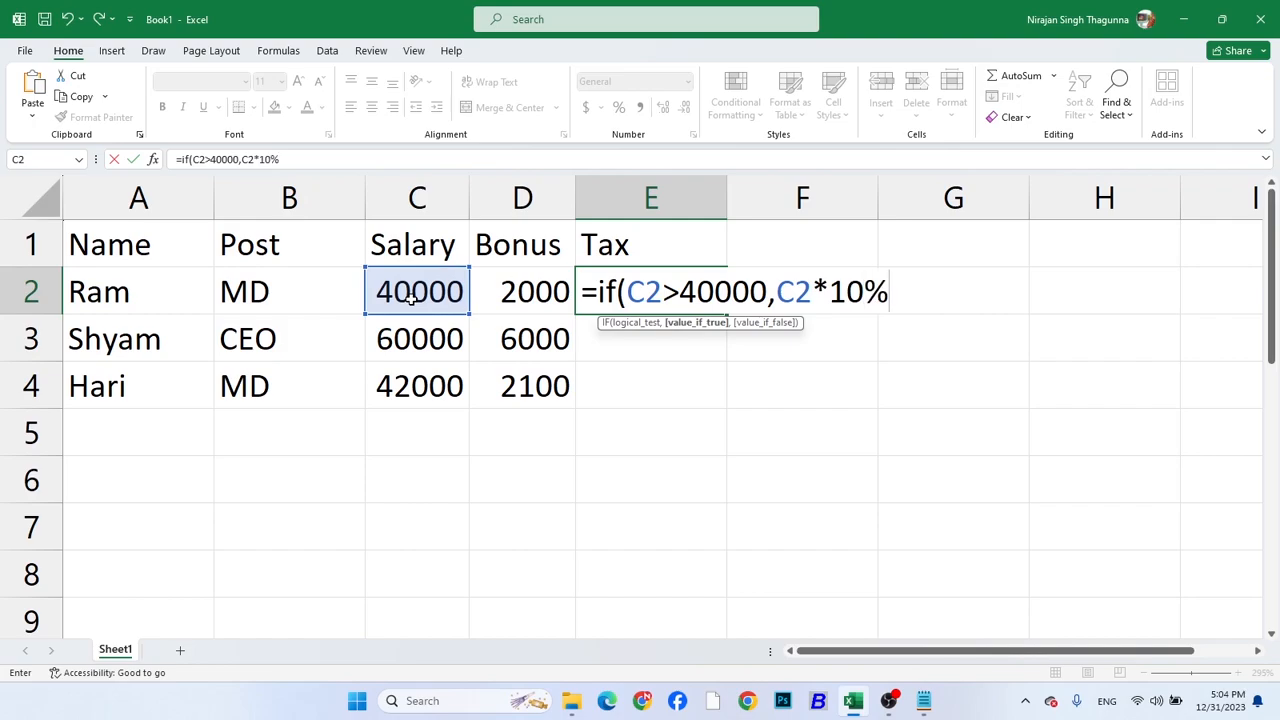
{"action": "type", "text": ",)"}
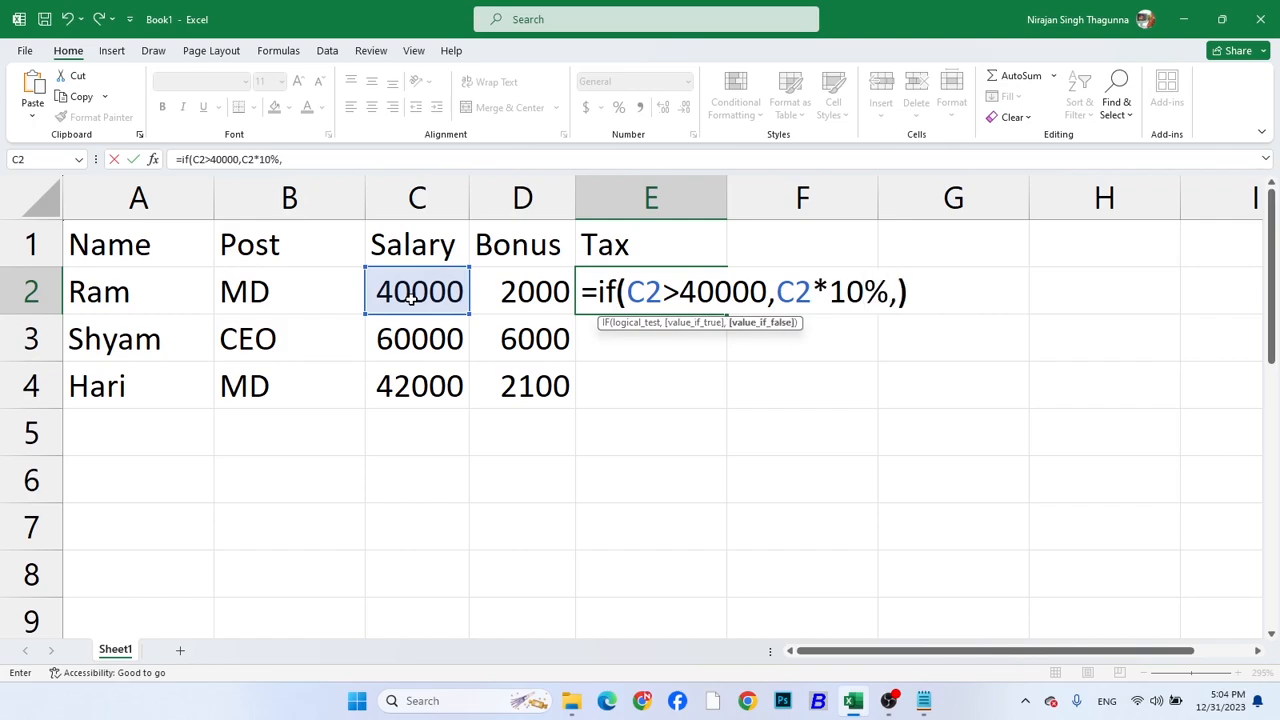
{"action": "key", "text": "BackSpace"}
{"action": "type", "text": "0)"}
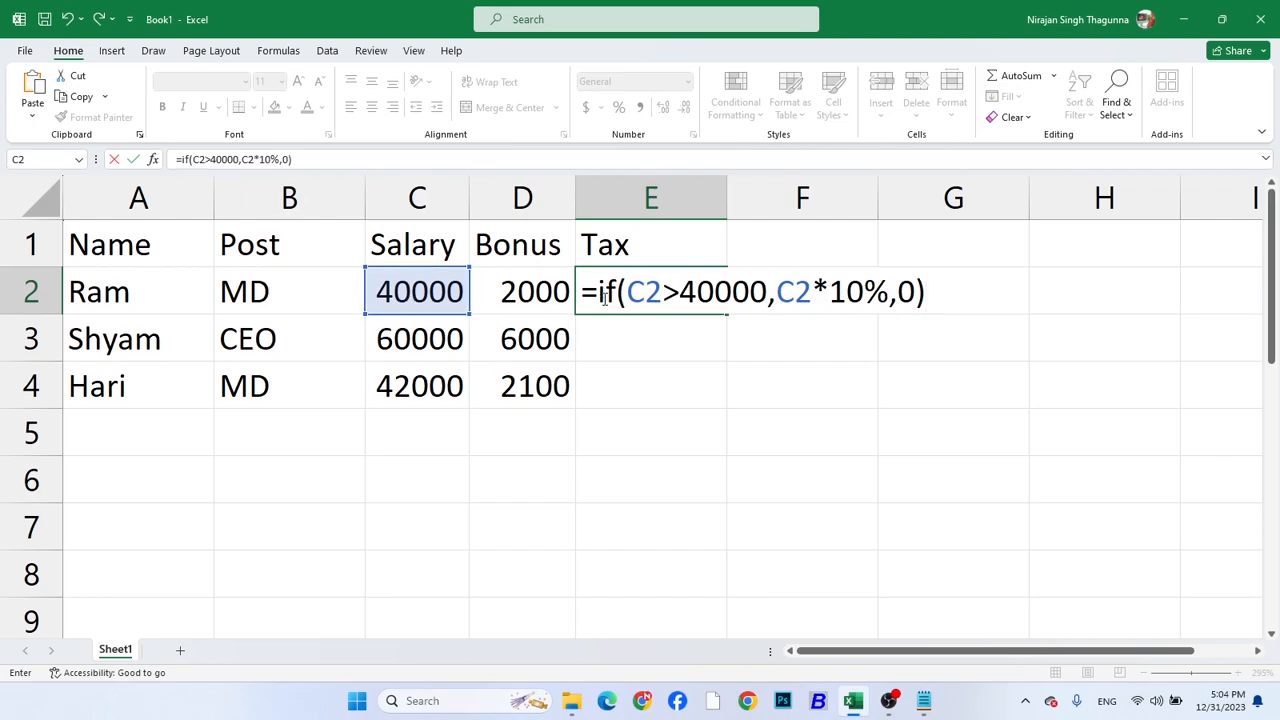
Review the arguments of the E2 tax formula, then commit it and fill it down to E4
{"action": "left_click_drag", "start_coordinate": [628, 291], "coordinate": [766, 291]}
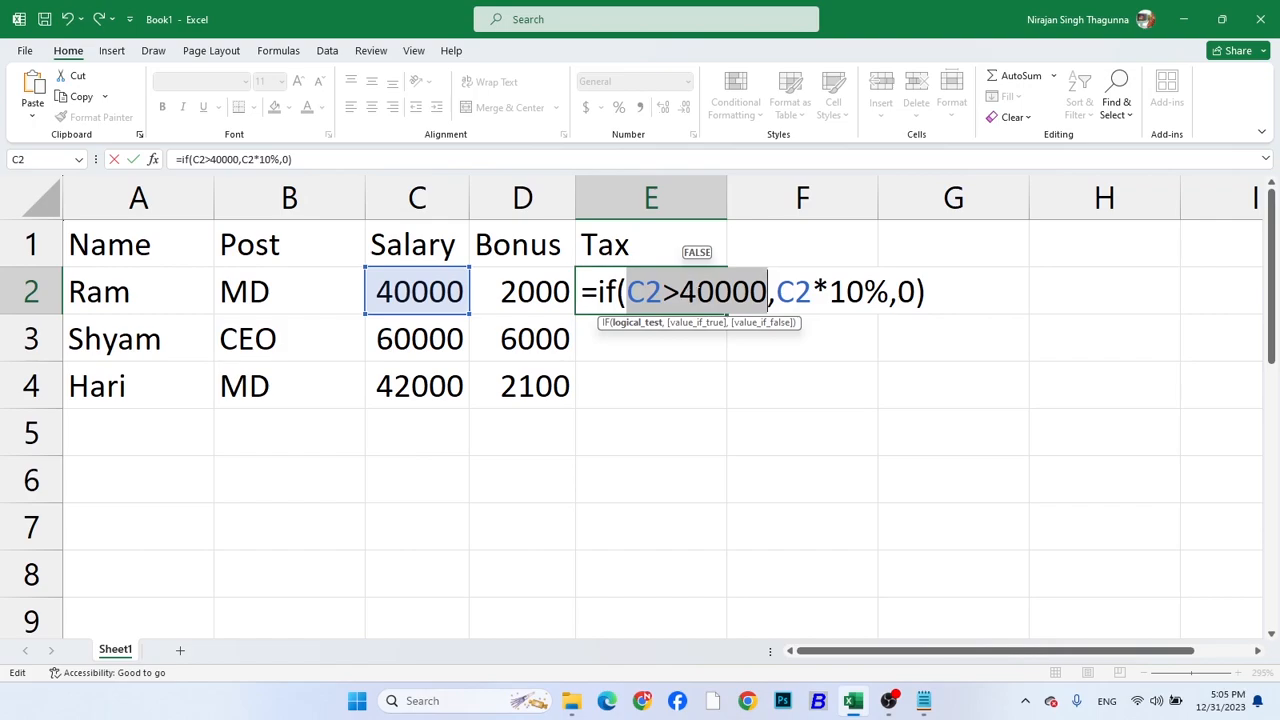
{"action": "left_click", "coordinate": [778, 291]}
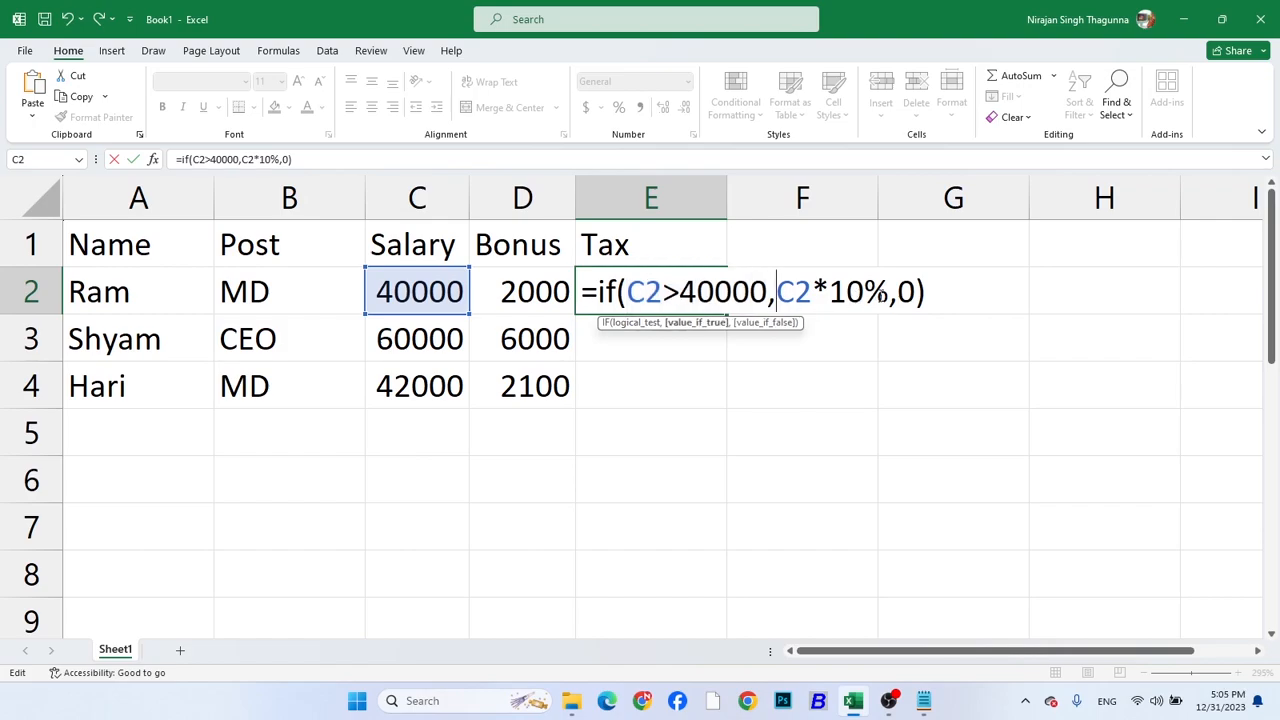
{"action": "left_click_drag", "start_coordinate": [896, 291], "coordinate": [921, 292]}
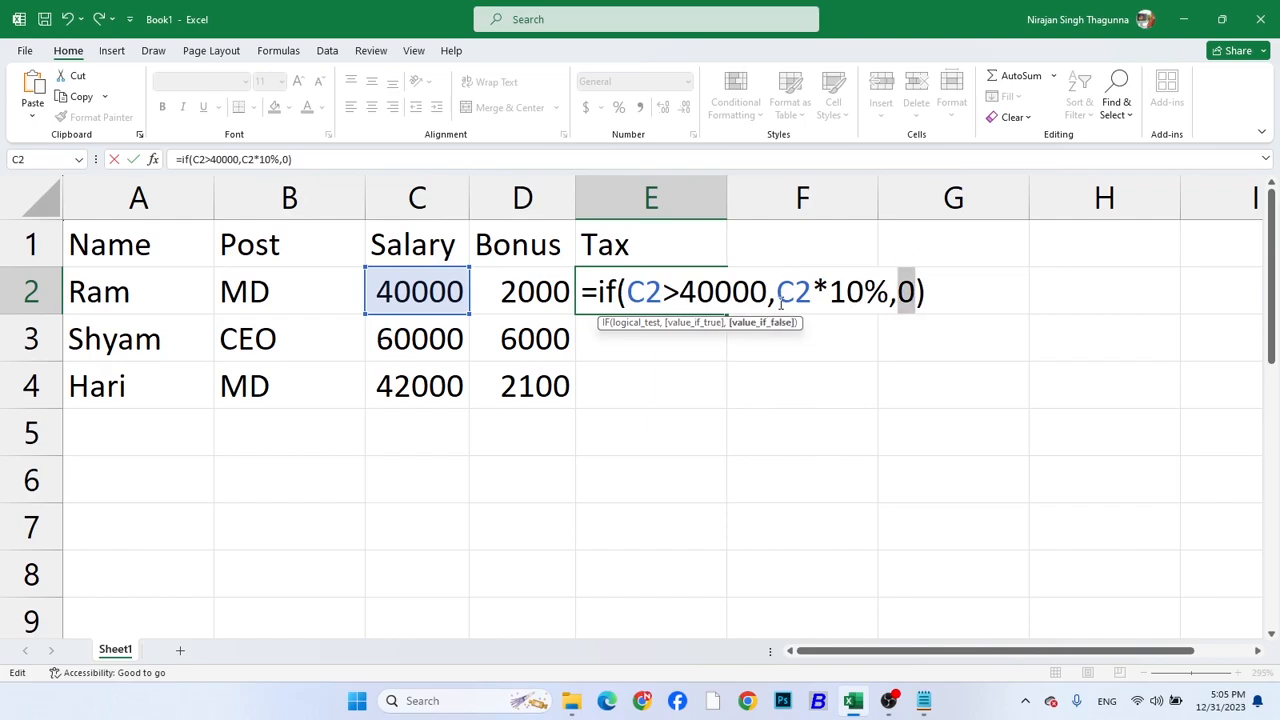
{"action": "left_click", "coordinate": [646, 291]}
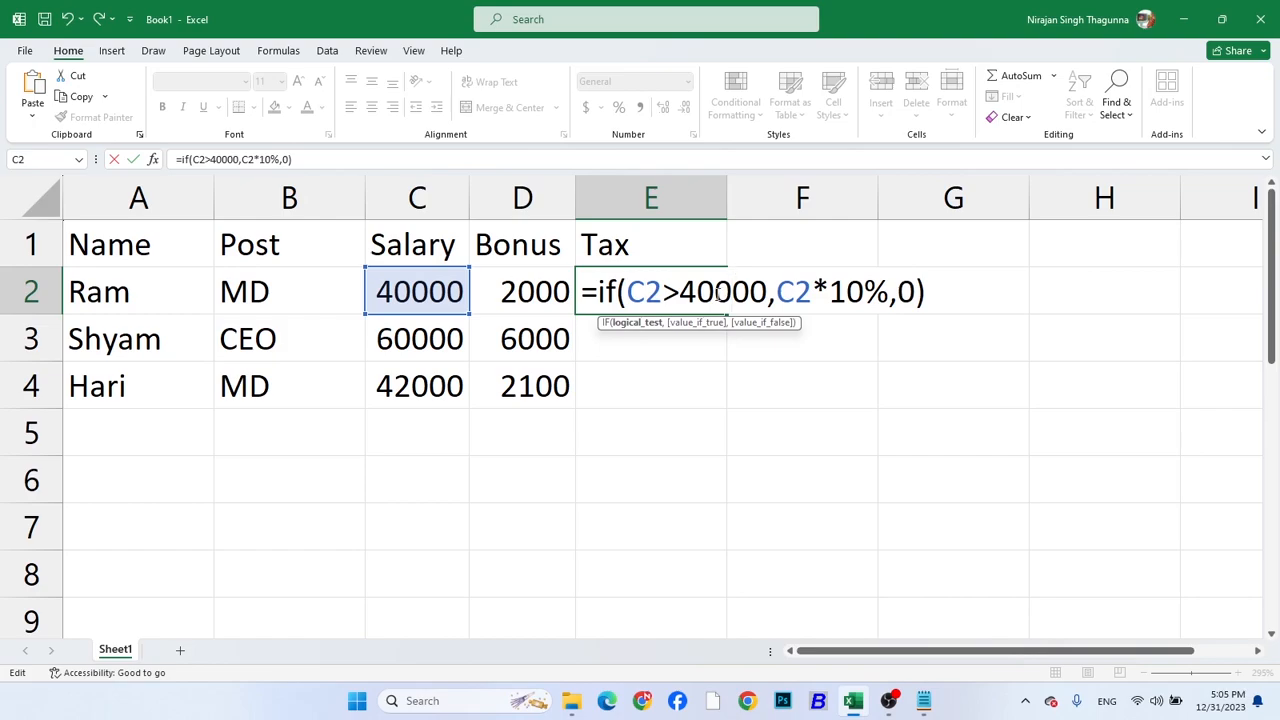
{"action": "key", "text": "Return"}
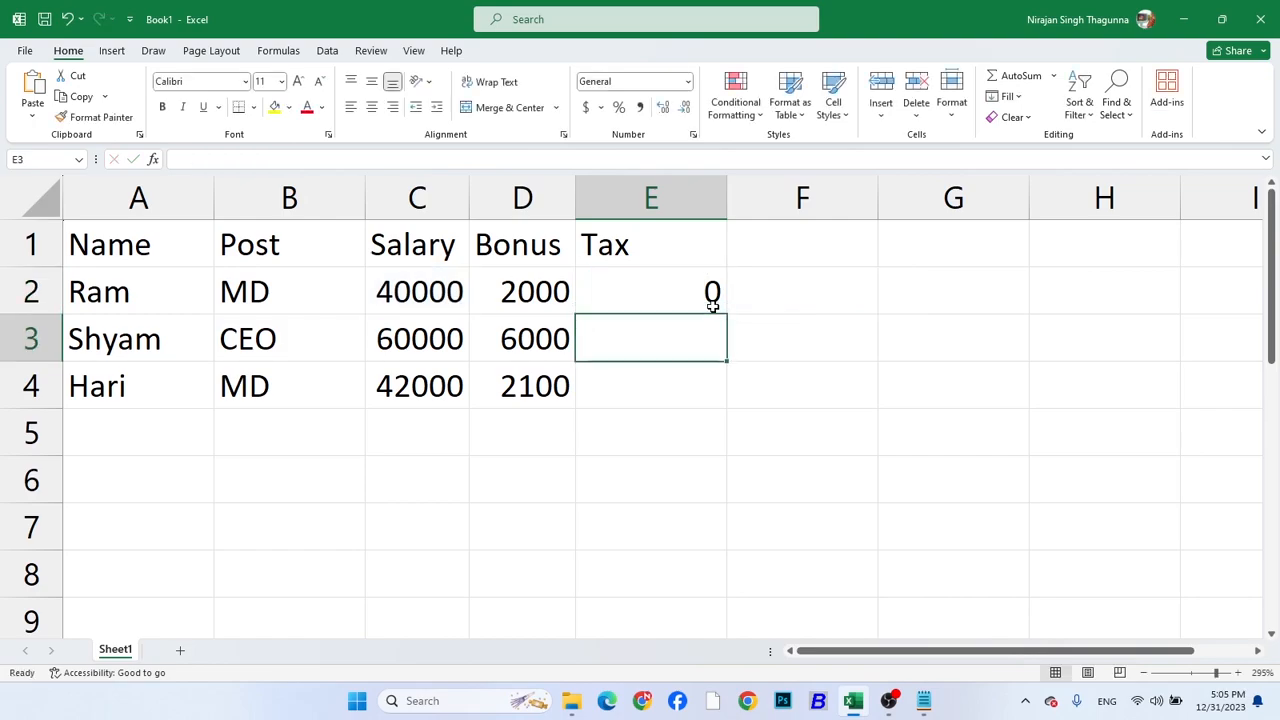
{"action": "left_click", "coordinate": [620, 291]}
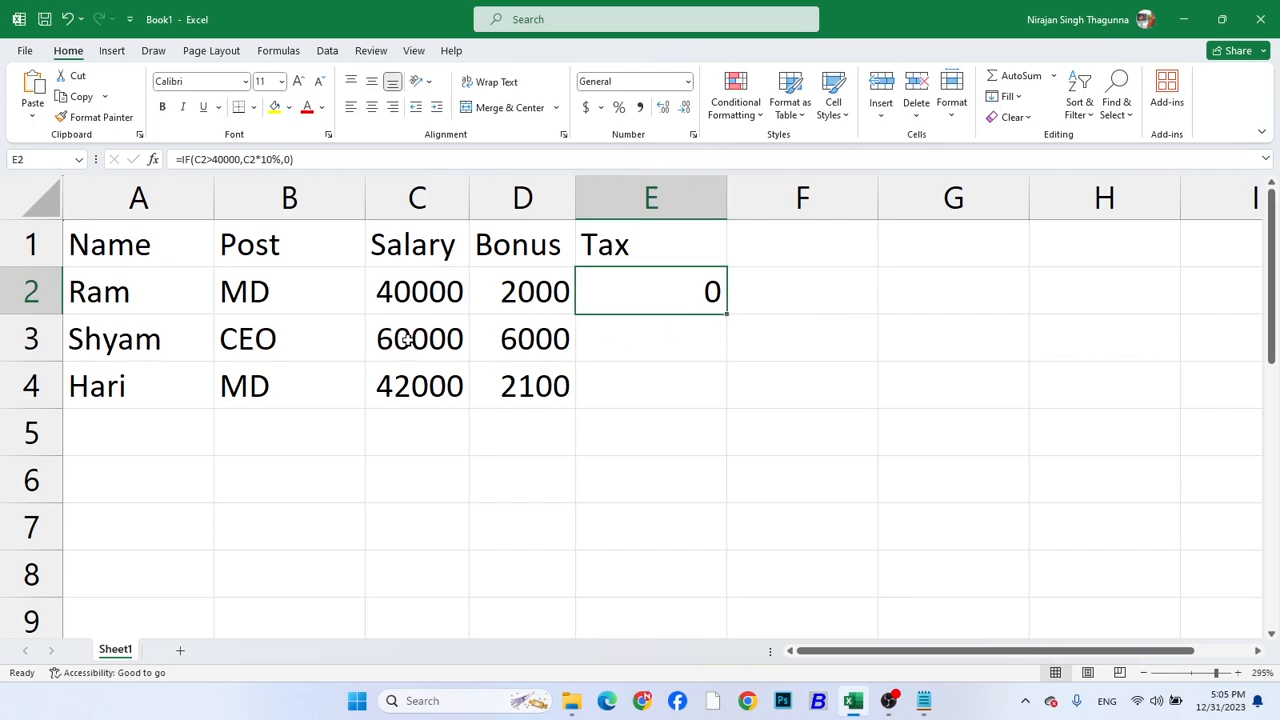
{"action": "double_click", "coordinate": [728, 313]}
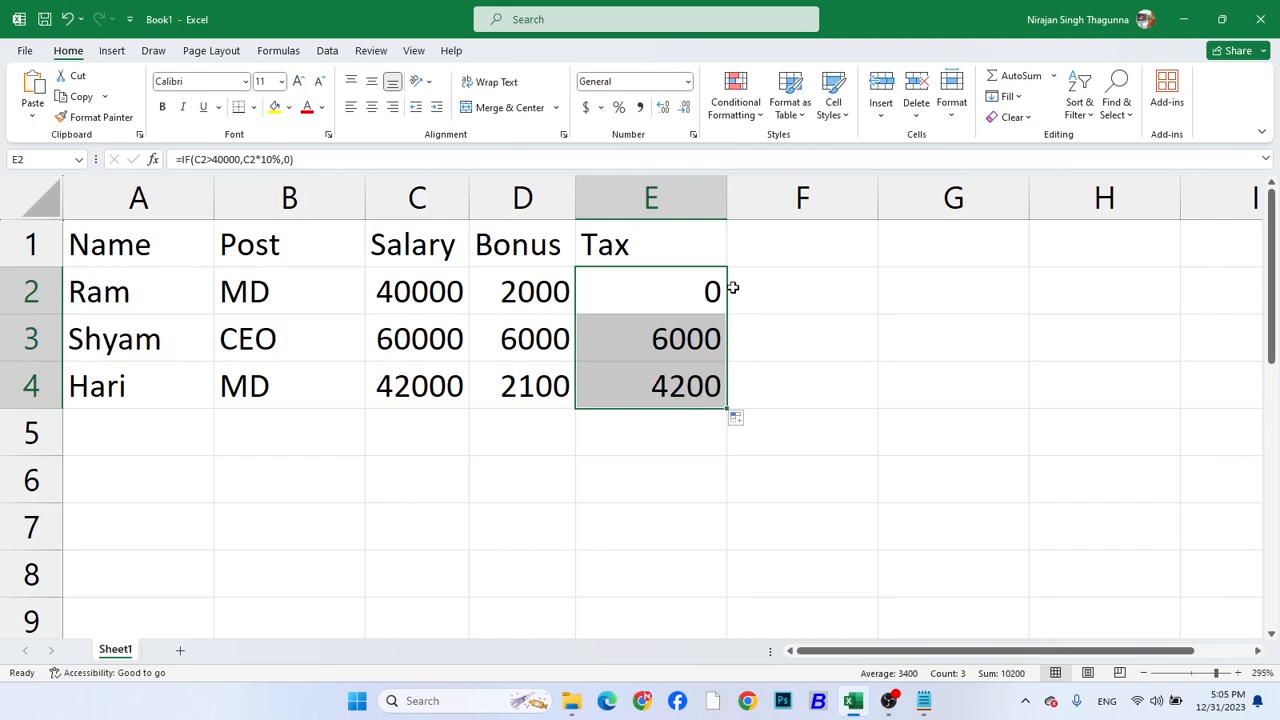
Add the header Net Salary in F1
{"action": "left_click", "coordinate": [773, 240]}
{"action": "type", "text": "N"}
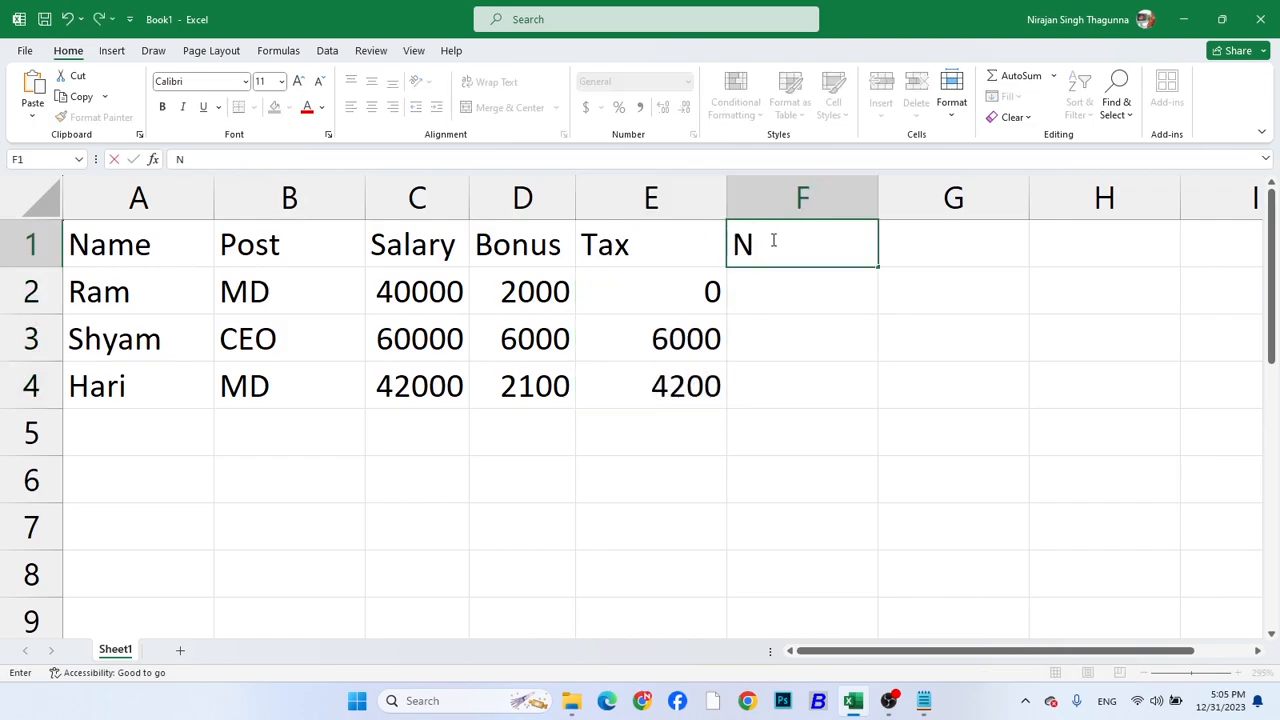
{"action": "type", "text": "et sla"}
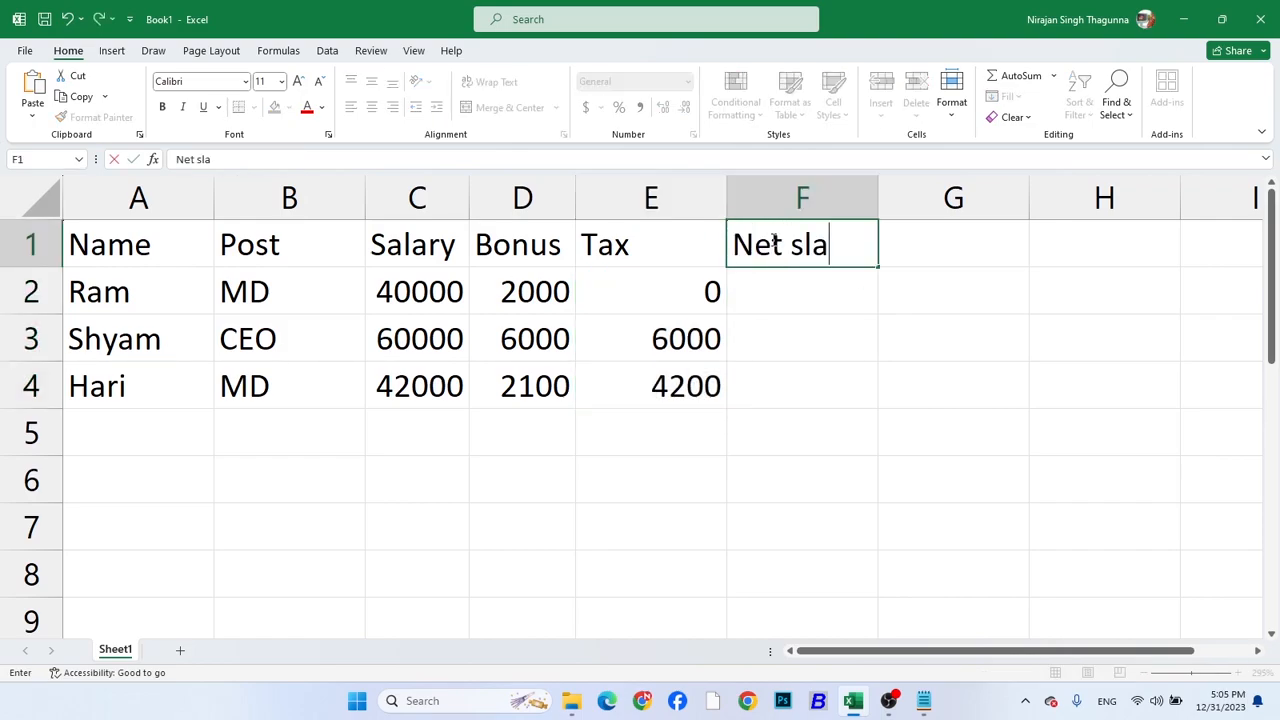
{"action": "key", "text": "BackSpace"}
{"action": "key", "text": "BackSpace"}
{"action": "key", "text": "BackSpace"}
{"action": "type", "text": "Salary"}
{"action": "key", "text": "Return"}
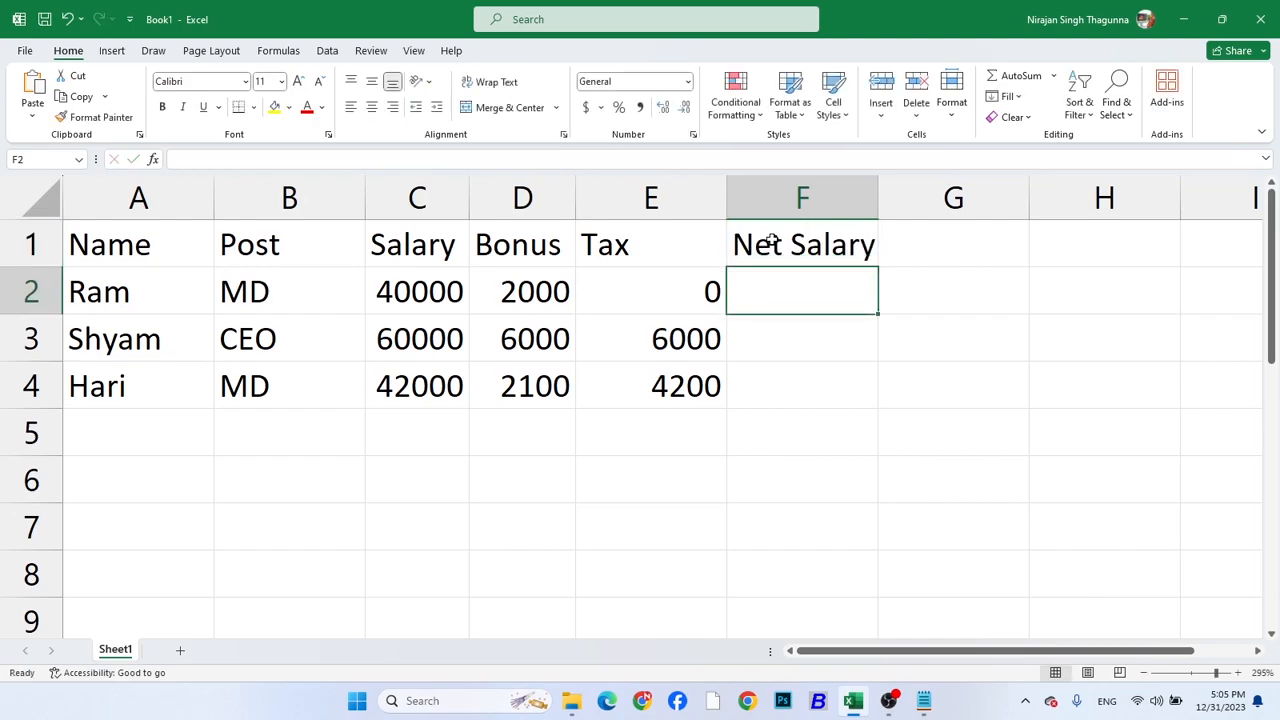
Calculate the net salary in F2 with =C2+D2-E2 and fill the formula down to F4
{"action": "type", "text": "="}
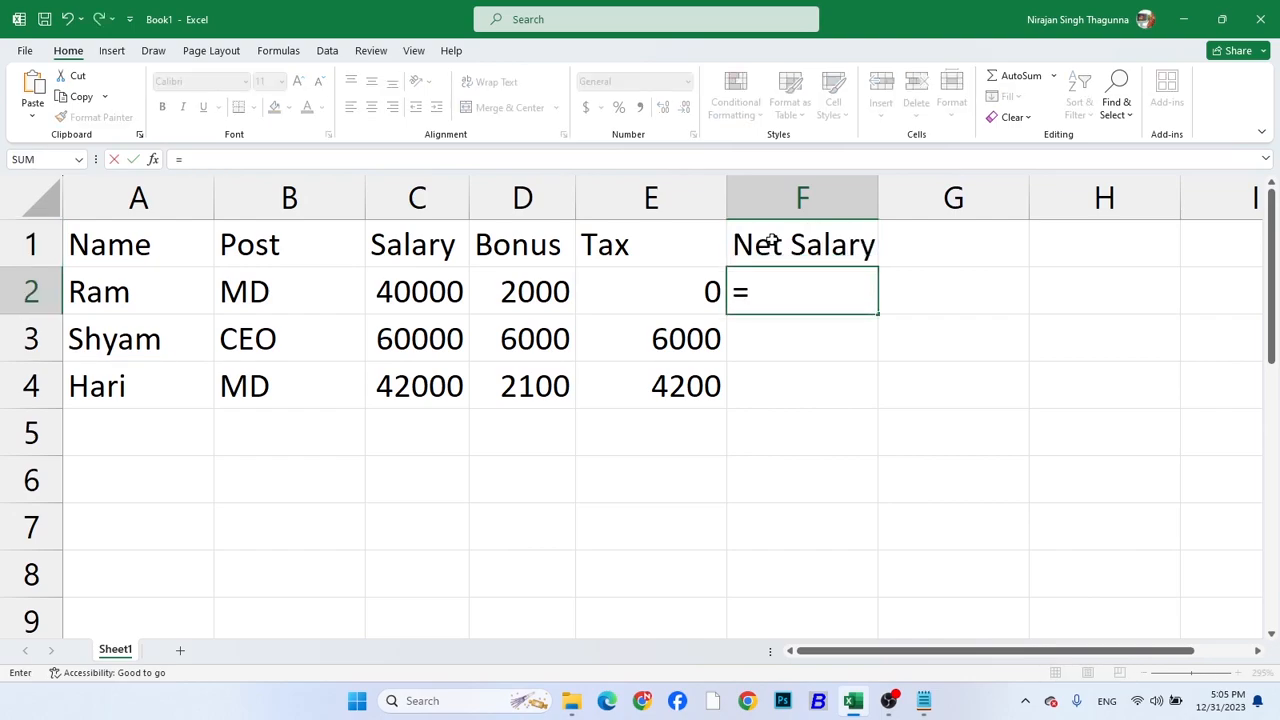
{"action": "left_click", "coordinate": [440, 294]}
{"action": "type", "text": "+"}
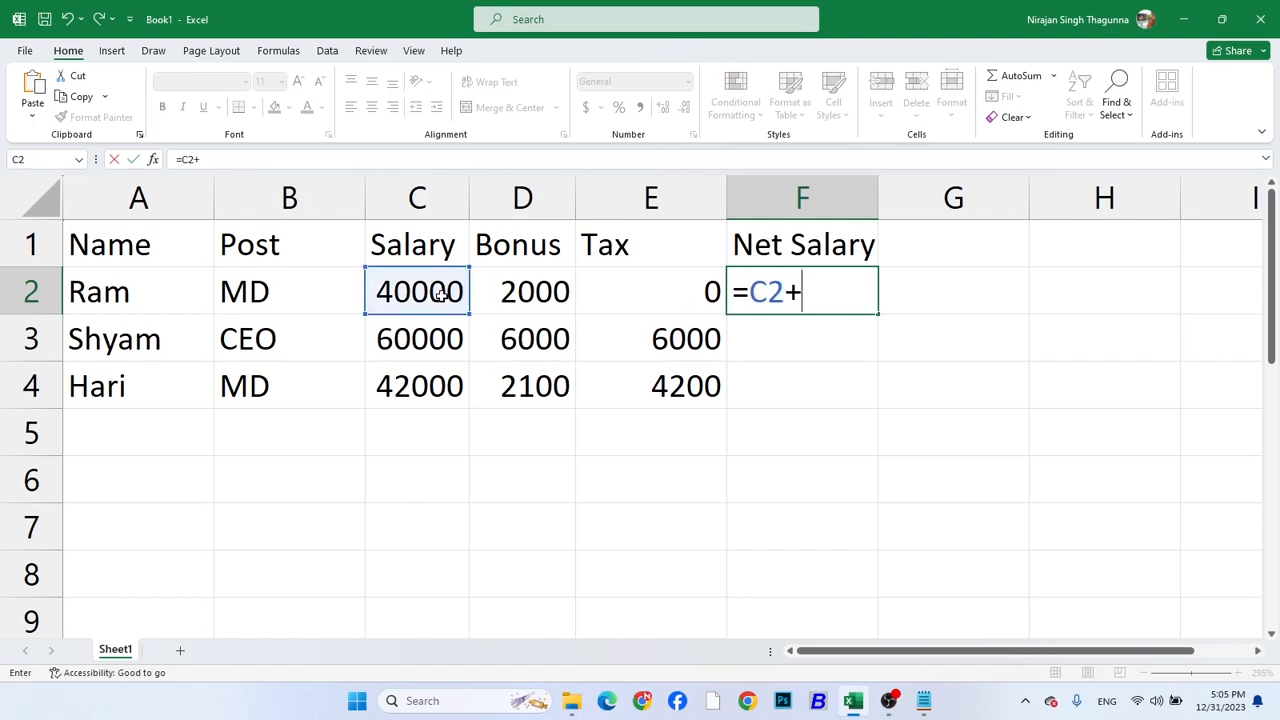
{"action": "left_click", "coordinate": [582, 292]}
{"action": "left_click", "coordinate": [541, 292]}
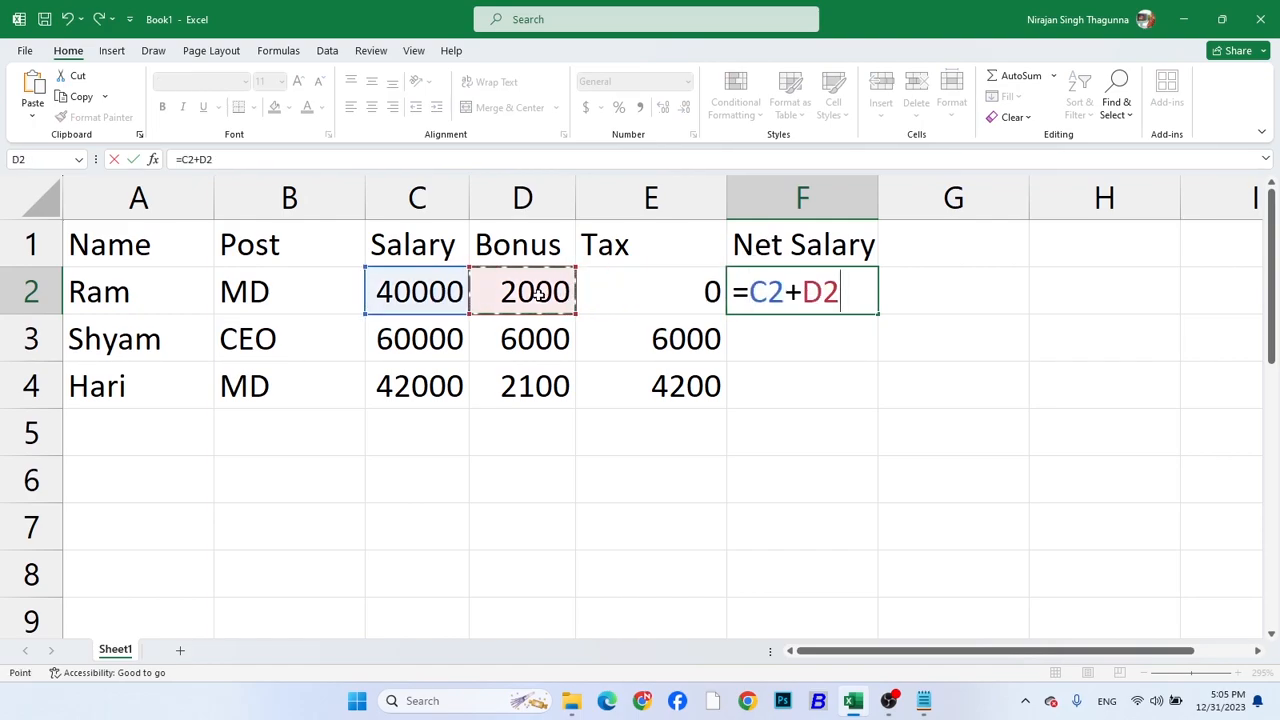
{"action": "type", "text": "_"}
{"action": "key", "text": "BackSpace"}
{"action": "type", "text": "-"}
{"action": "left_click", "coordinate": [680, 277]}
{"action": "key", "text": "Return"}
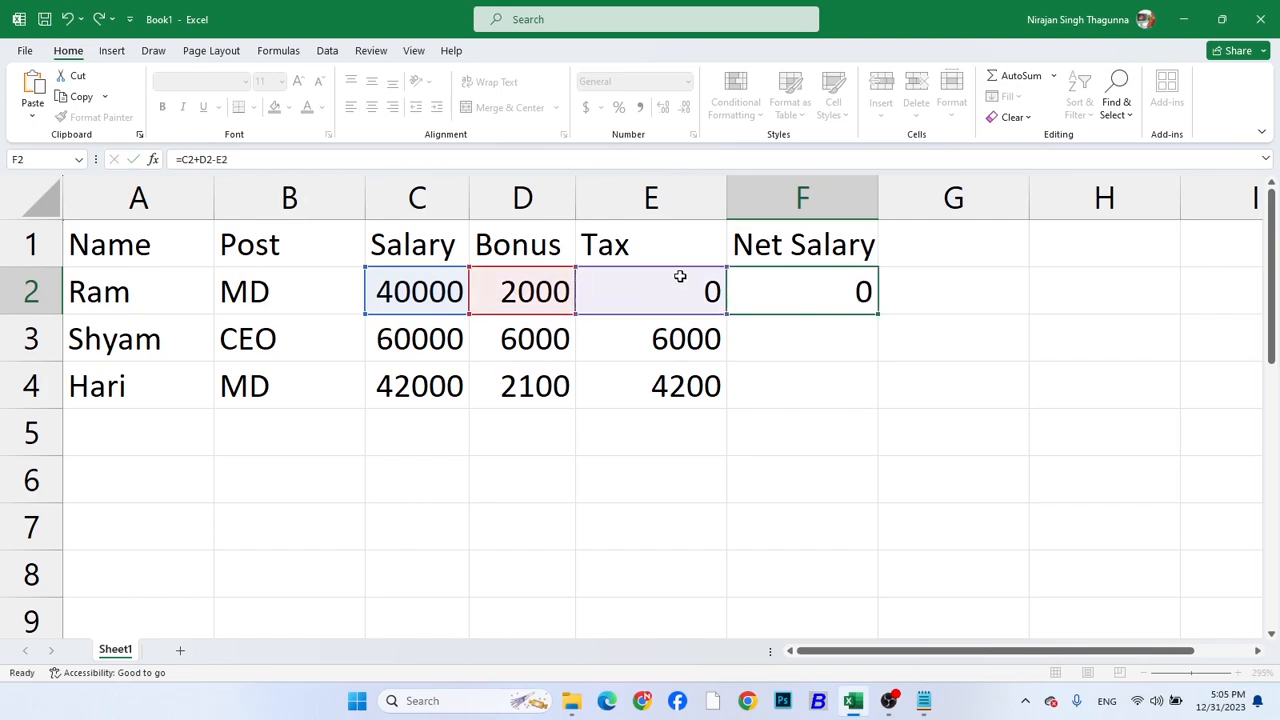
{"action": "left_click", "coordinate": [772, 283]}
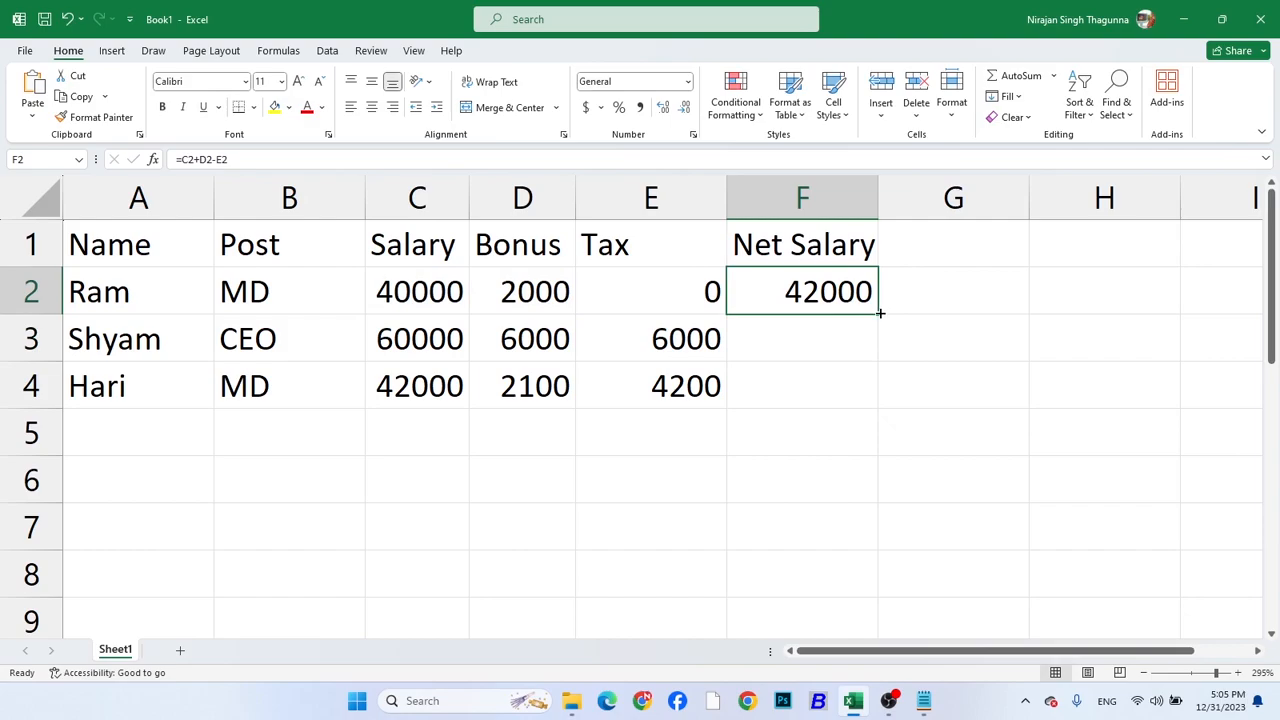
{"action": "left_click_drag", "start_coordinate": [879, 313], "coordinate": [884, 412]}
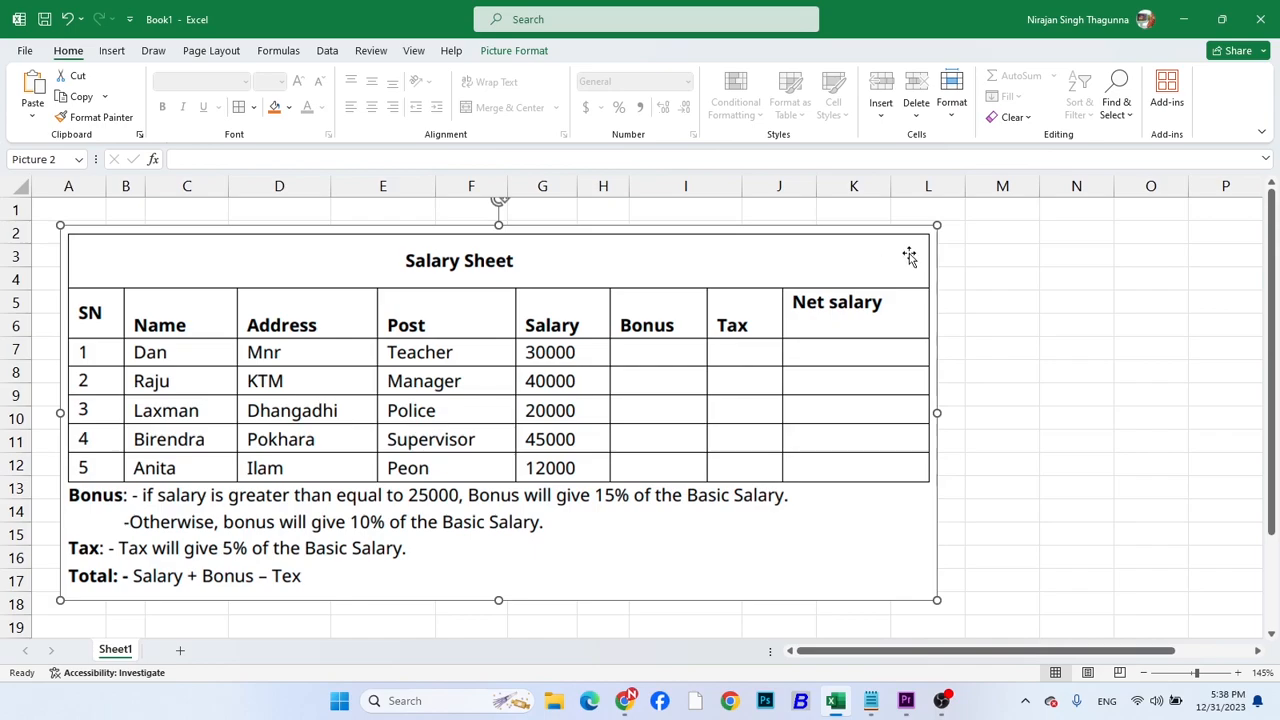
Shrink the Salary Sheet picture and move it below row 7, starting around column E
{"action": "left_click_drag", "start_coordinate": [936, 227], "coordinate": [561, 458]}
{"action": "left_click_drag", "start_coordinate": [342, 458], "coordinate": [666, 435]}
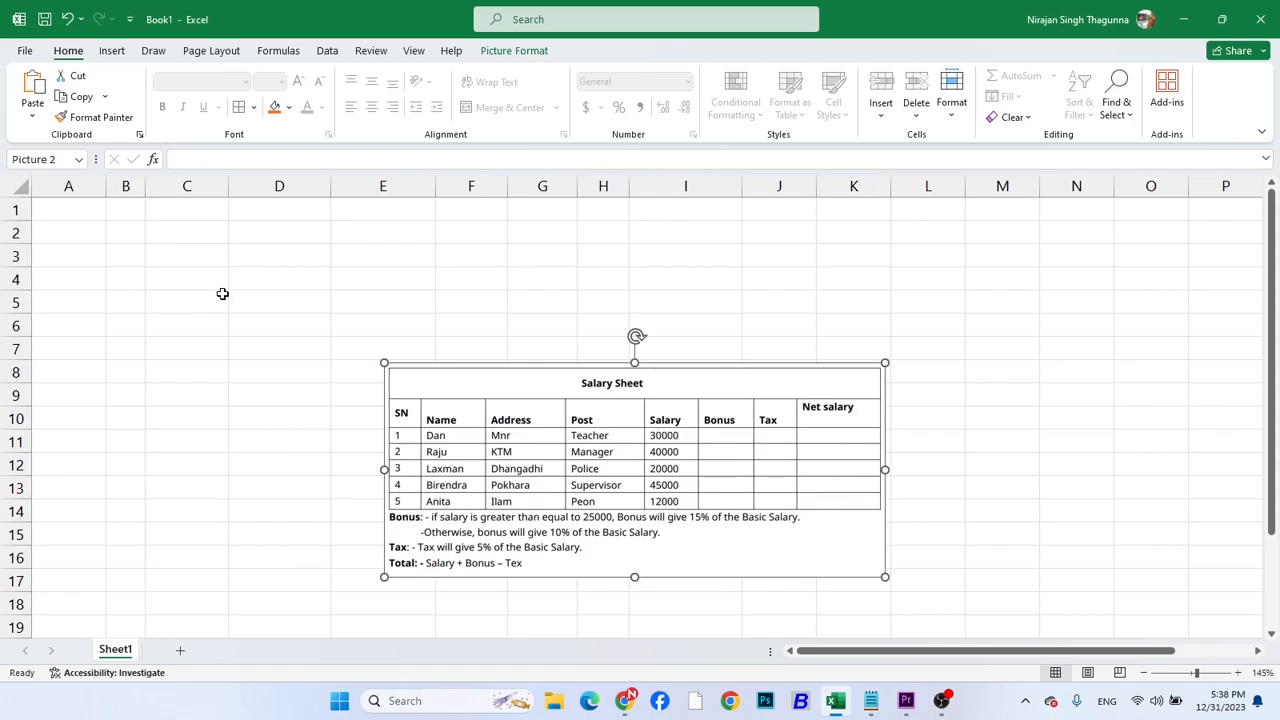
{"action": "scroll", "coordinate": [205, 291], "scroll_direction": "up", "scroll_amount": 1}
Widen column B and enter the headers SN, Name and Address in A2:C2
{"action": "left_click", "coordinate": [52, 218]}
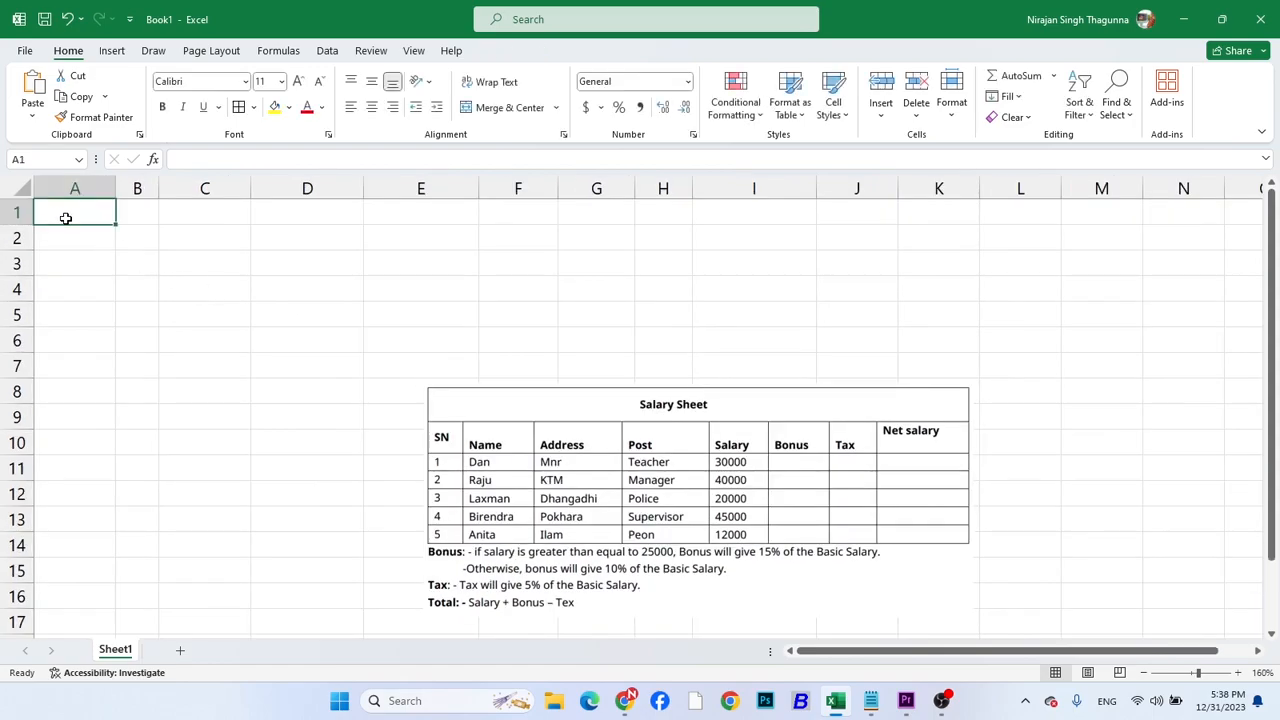
{"action": "left_click", "coordinate": [66, 236]}
{"action": "left_click_drag", "start_coordinate": [157, 185], "coordinate": [198, 187]}
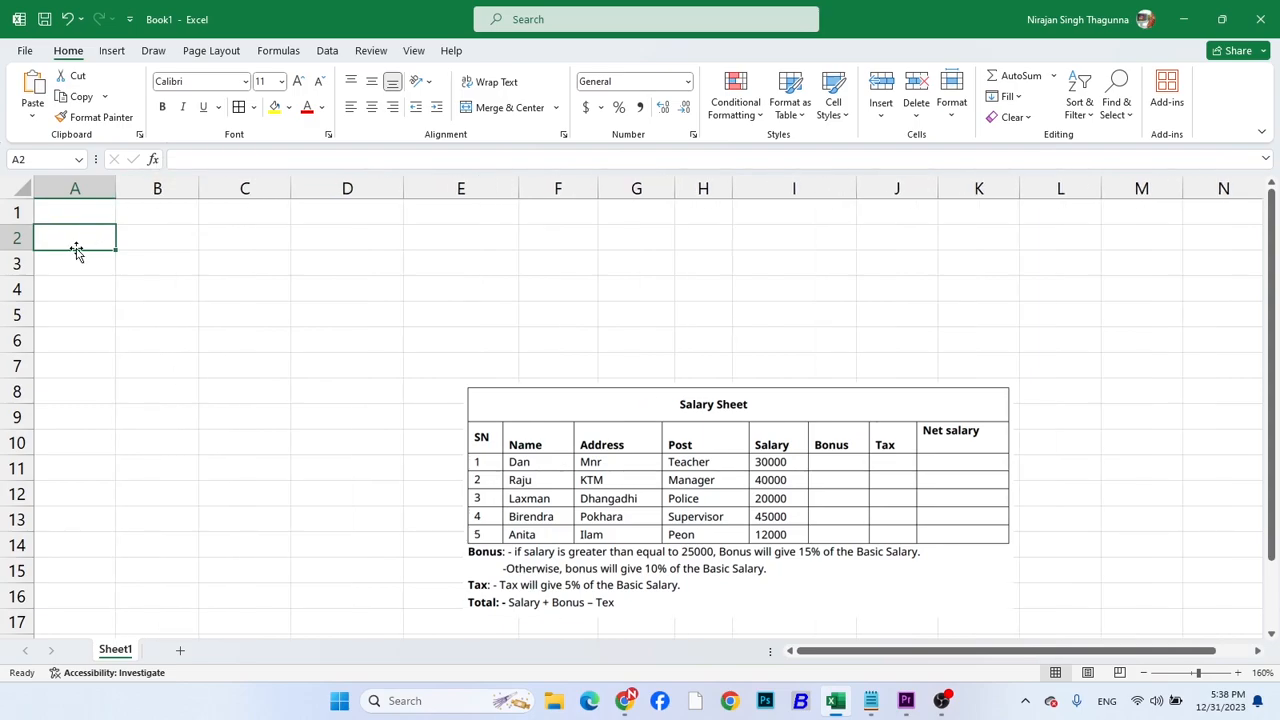
{"action": "type", "text": "SN"}
{"action": "key", "text": "Tab"}
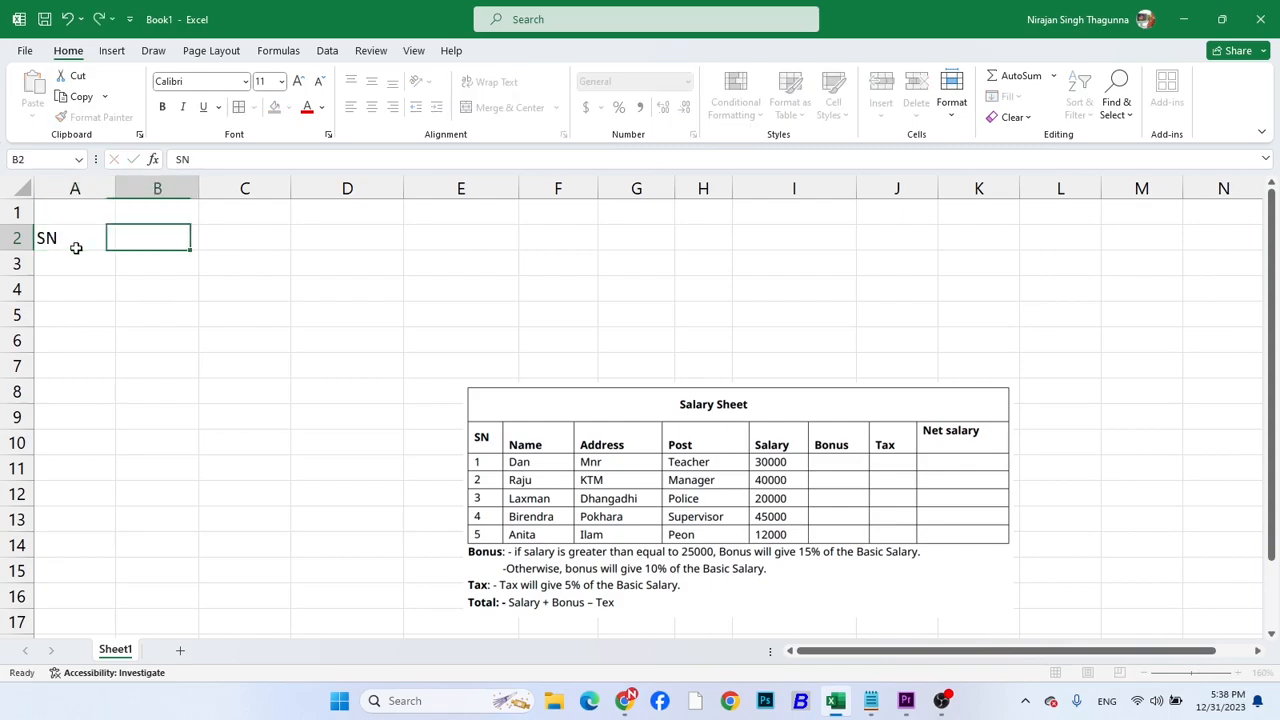
{"action": "type", "text": "Name"}
{"action": "key", "text": "Tab"}
{"action": "type", "text": "Address"}
{"action": "key", "text": "Tab"}
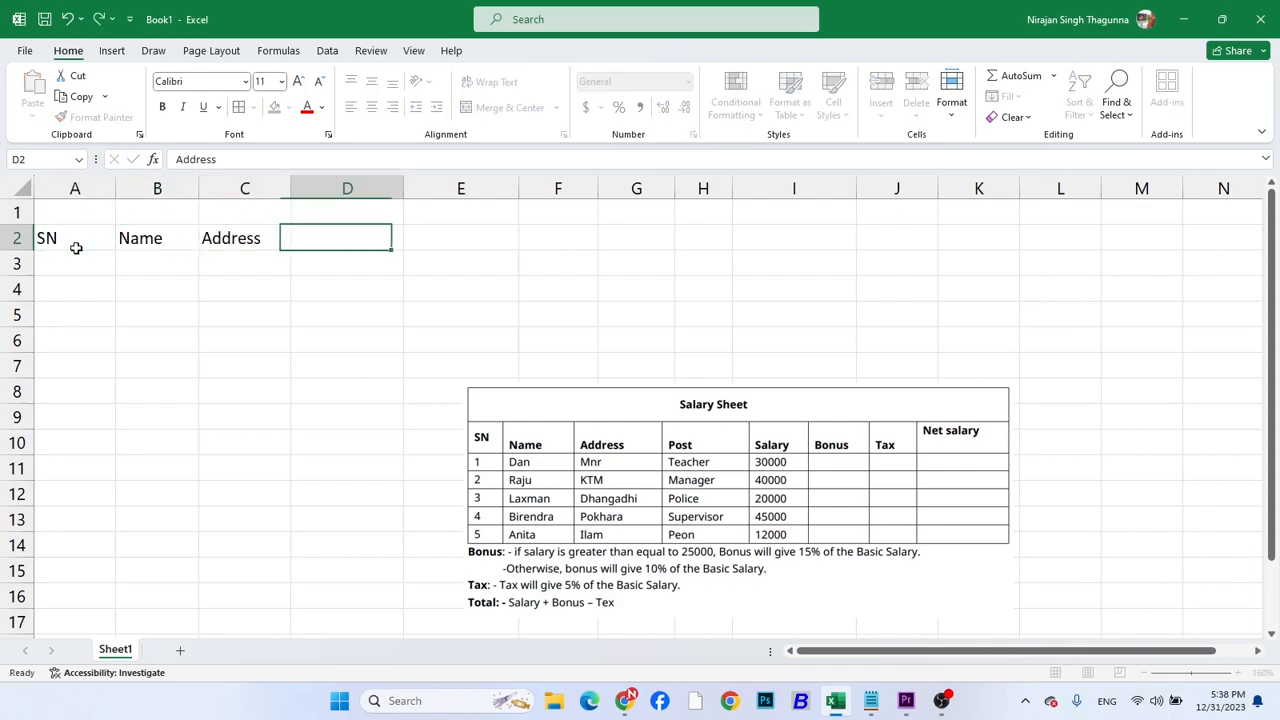
Enter the headers Post, Salary and Bonus in D2:F2
{"action": "type", "text": "Post"}
{"action": "key", "text": "Tab"}
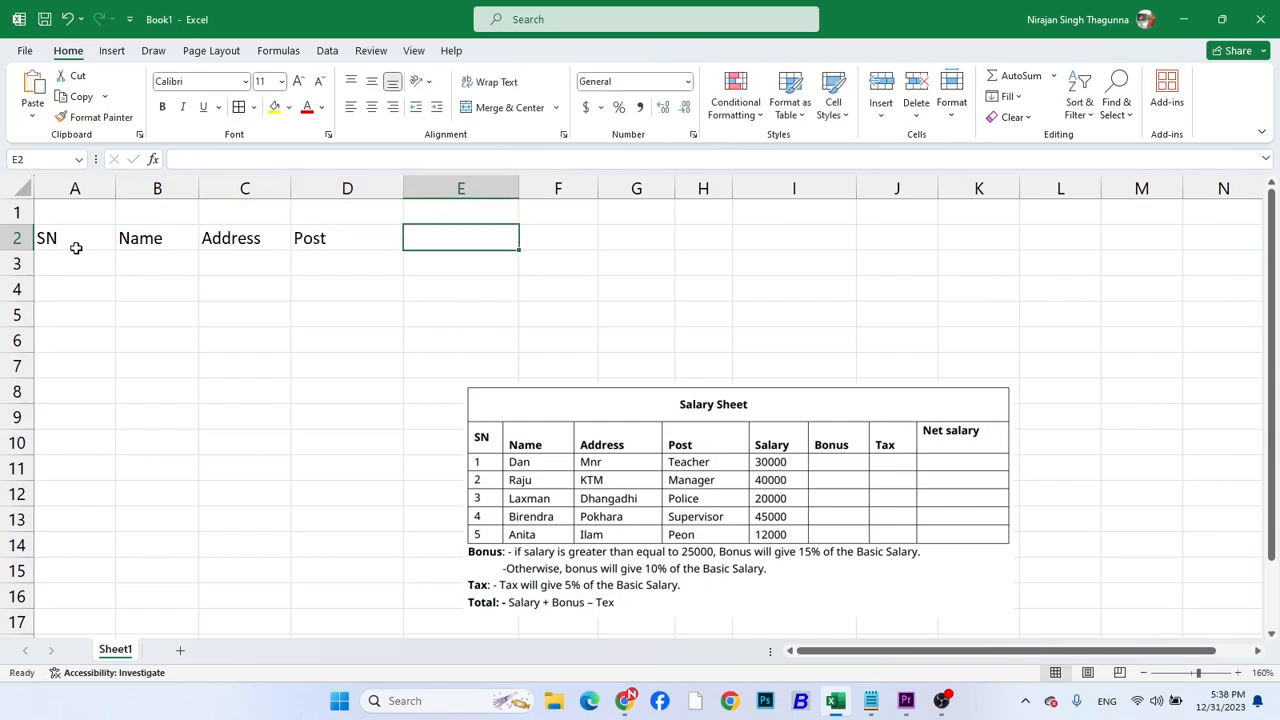
{"action": "type", "text": "Salary"}
{"action": "key", "text": "Tab"}
{"action": "type", "text": "bonu"}
{"action": "key", "text": "BackSpace"}
{"action": "key", "text": "BackSpace"}
{"action": "key", "text": "BackSpace"}
{"action": "key", "text": "BackSpace"}
{"action": "type", "text": "Bon"}
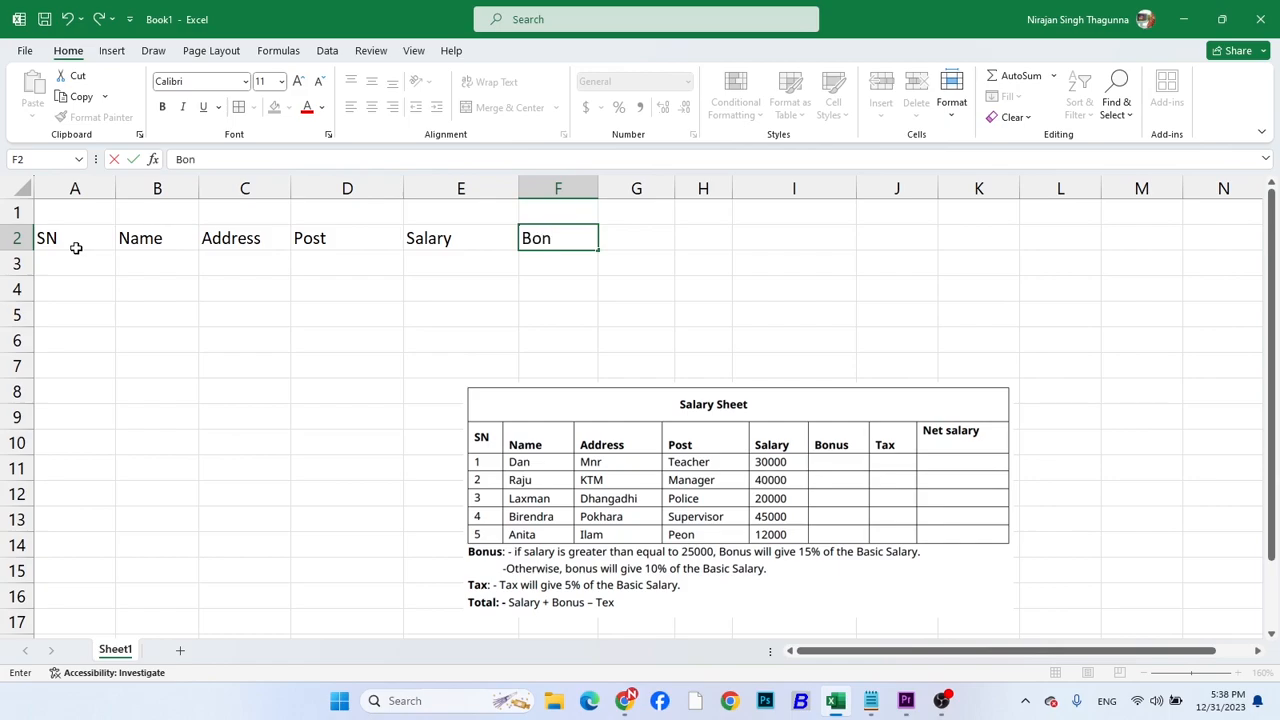
{"action": "type", "text": "us"}
{"action": "key", "text": "Tab"}
Enter the headers Tax and "Net Salry" in G2:H2
{"action": "type", "text": "Tax"}
{"action": "key", "text": "Tab"}
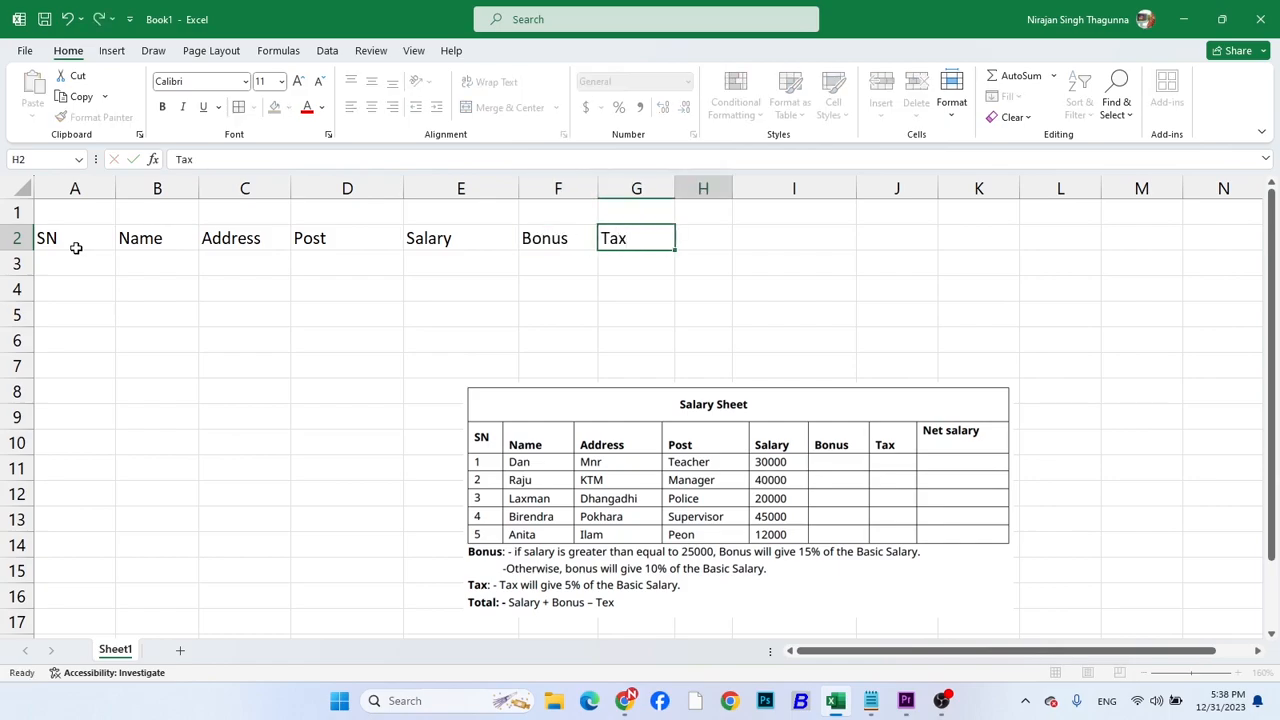
{"action": "type", "text": "Net Salry"}
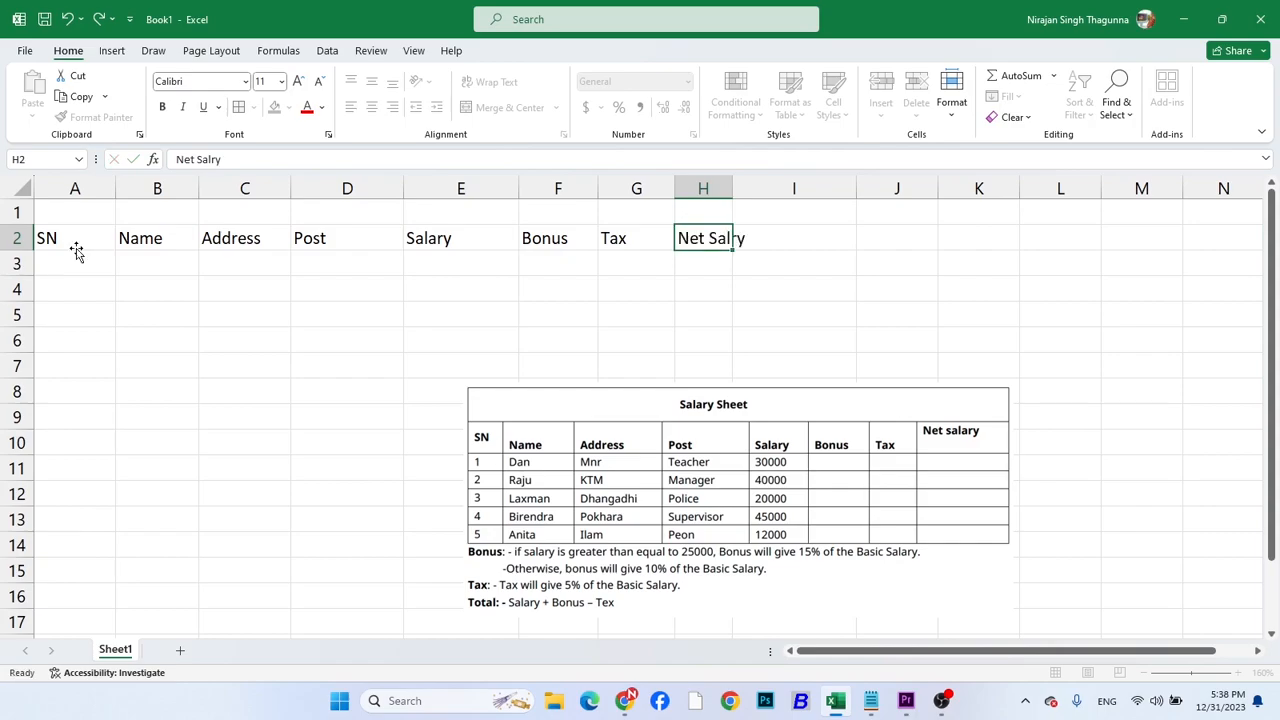
{"action": "key", "text": "Return"}
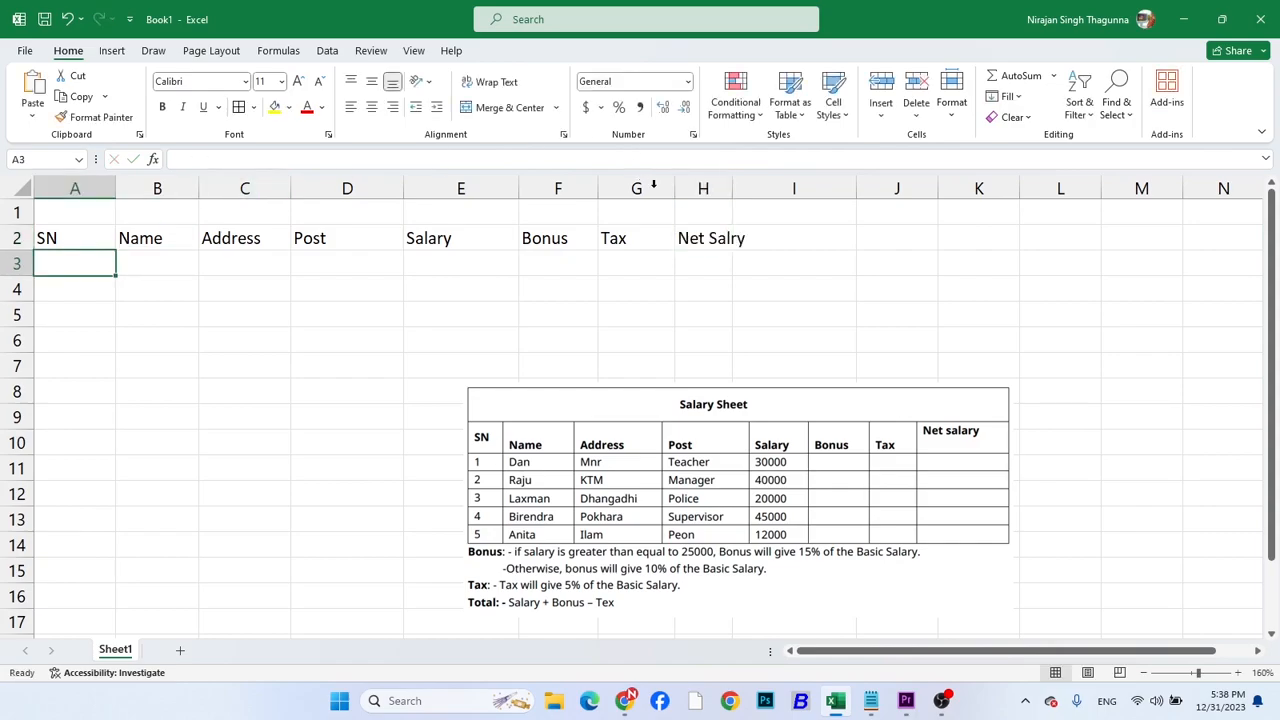
Correct the spelling of the header in H2 to "Net Salary"
{"action": "left_click", "coordinate": [695, 240]}
{"action": "left_click", "coordinate": [213, 157]}
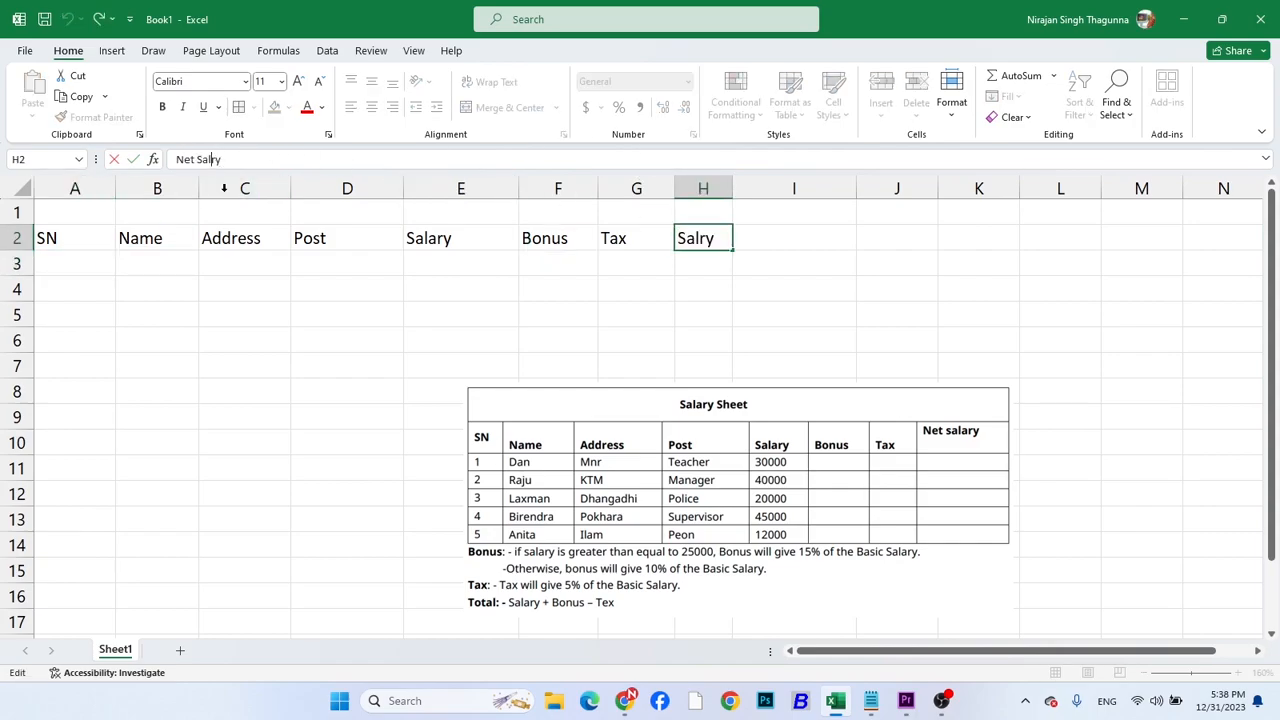
{"action": "type", "text": "a"}
{"action": "key", "text": "Return"}
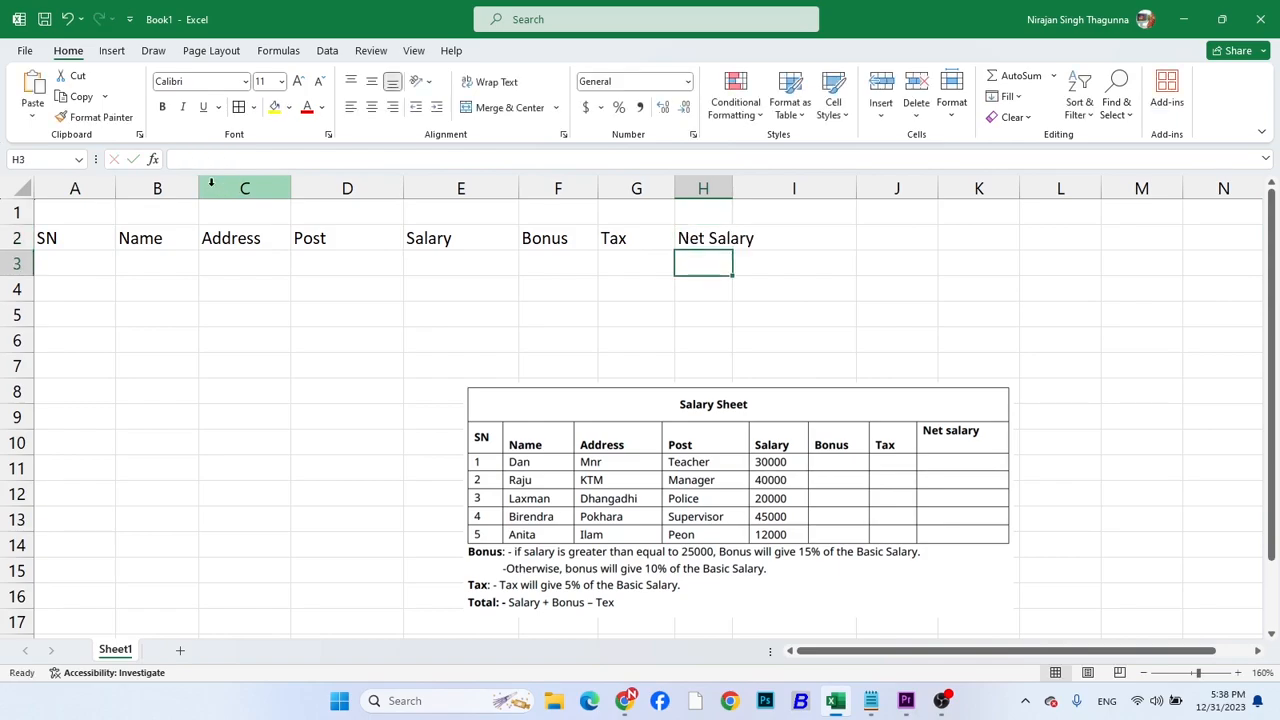
Enter 1 in A3 and fill the serial numbers down to 5 in A7
{"action": "left_click", "coordinate": [73, 261]}
{"action": "type", "text": "1"}
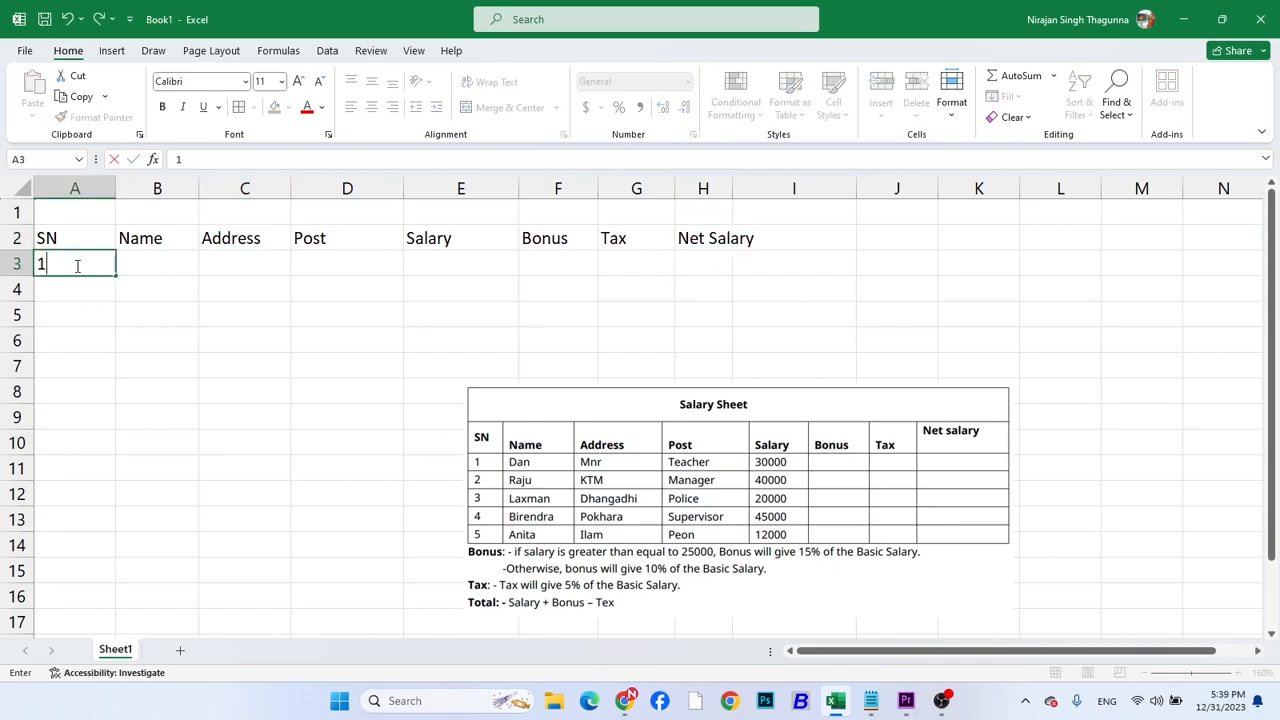
{"action": "key", "text": "Return"}
{"action": "left_click", "coordinate": [99, 268]}
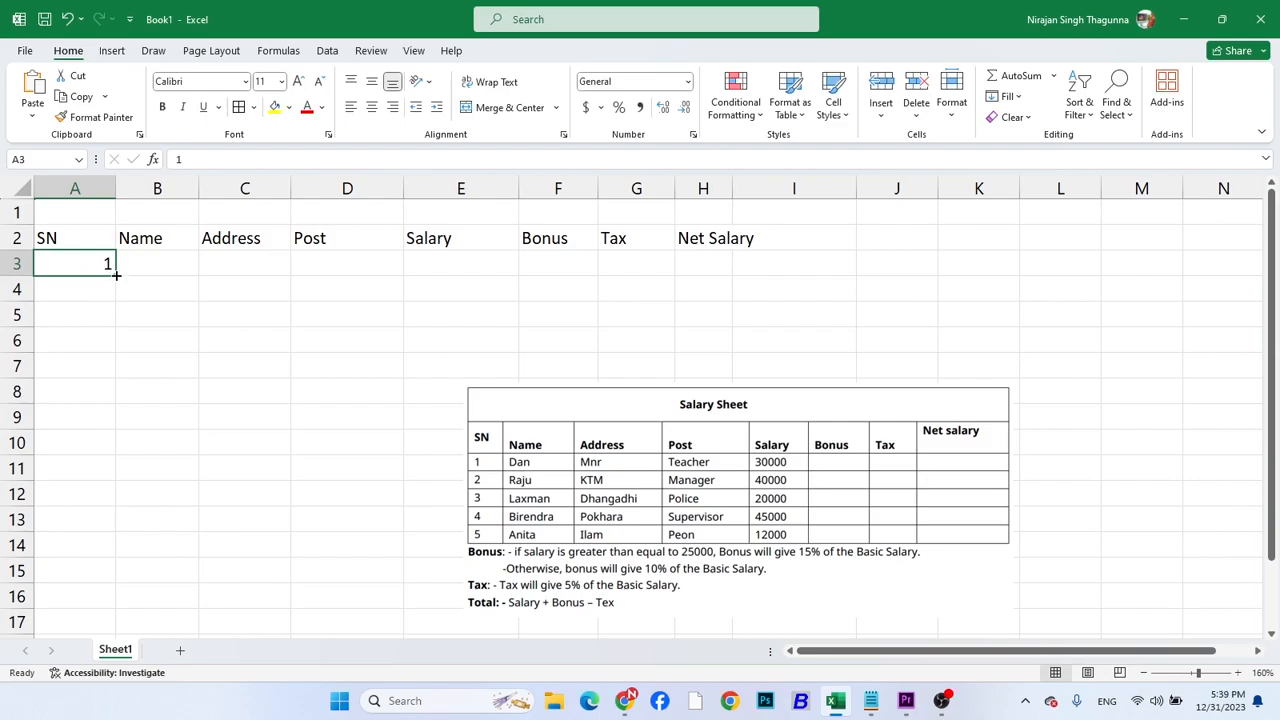
{"action": "left_click_drag", "start_coordinate": [116, 274], "coordinate": [114, 382]}
Move the Salary Sheet picture up so it starts around row 6 in column E
{"action": "left_click", "coordinate": [171, 258]}
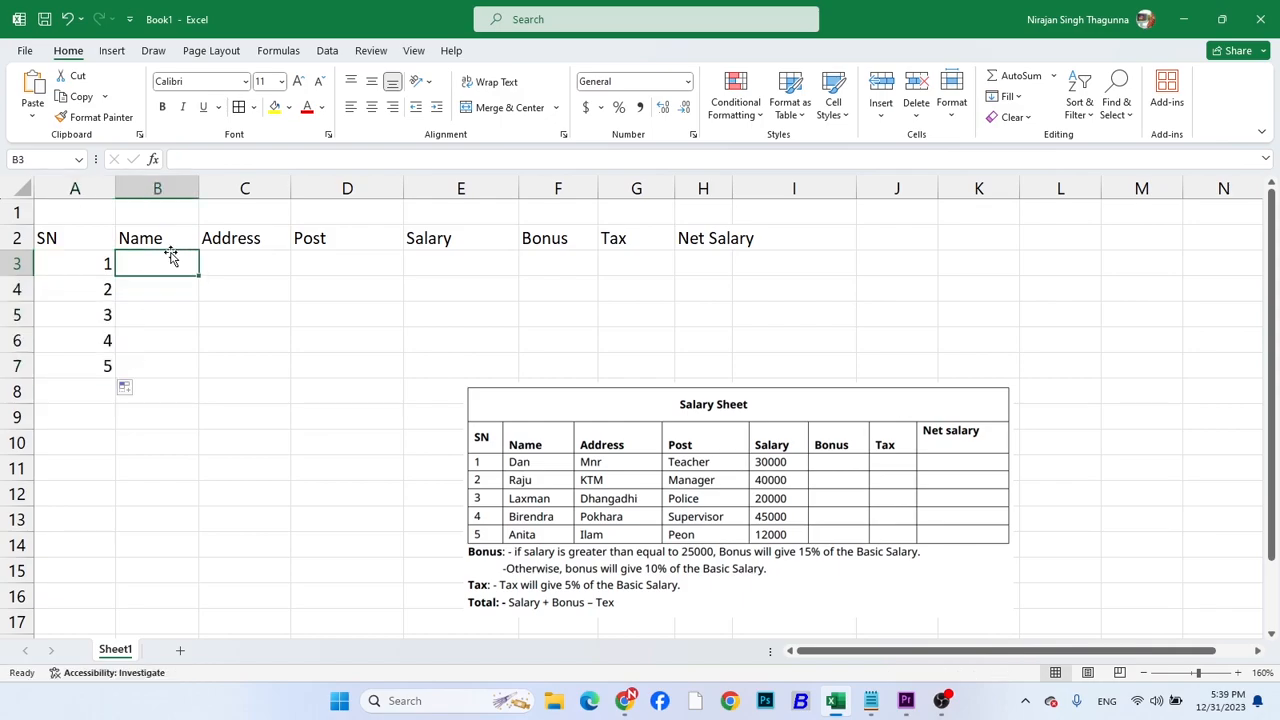
{"action": "scroll", "coordinate": [171, 258], "scroll_direction": "up", "scroll_amount": 1, "text": "ctrl"}
{"action": "left_click_drag", "start_coordinate": [606, 466], "coordinate": [596, 434]}
Enter the first three employees' names from the pictured table in B3:B5
{"action": "left_click", "coordinate": [169, 262]}
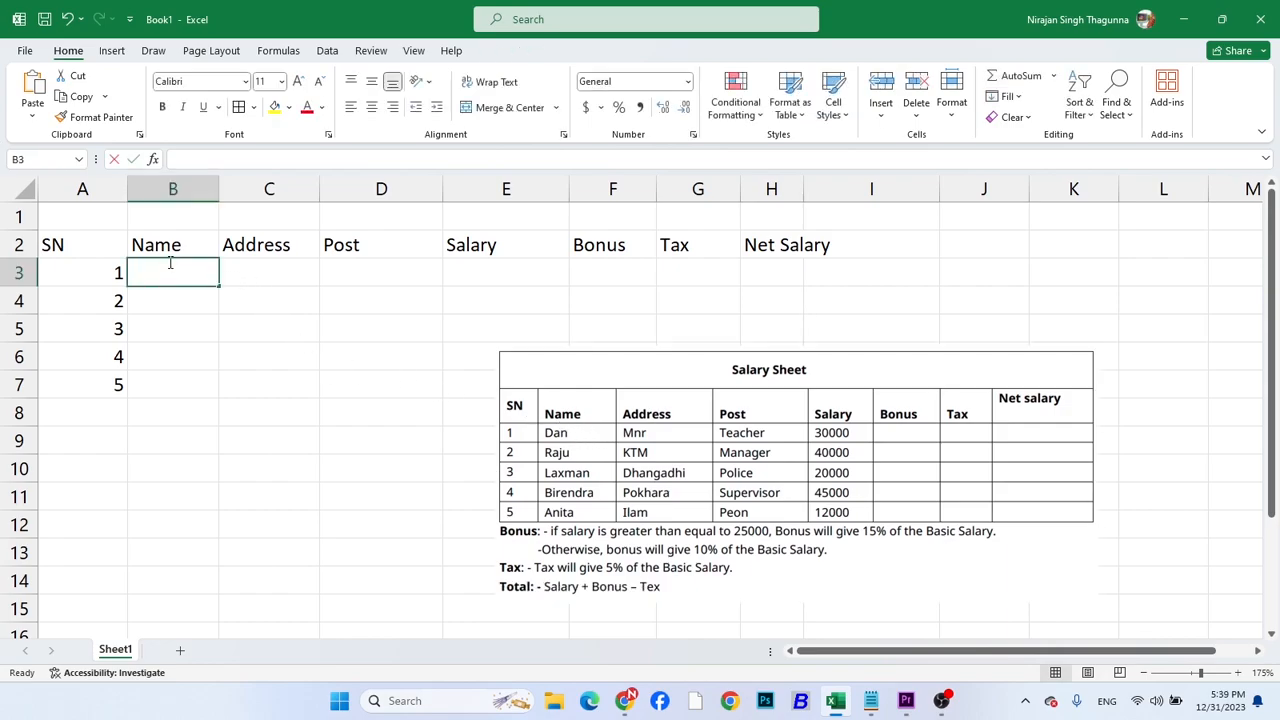
{"action": "type", "text": "Dan"}
{"action": "key", "text": "Return"}
{"action": "type", "text": "Raju"}
{"action": "left_click", "coordinate": [169, 262]}
{"action": "key", "text": "Down"}
{"action": "key", "text": "Down"}
{"action": "type", "text": "Lax"}
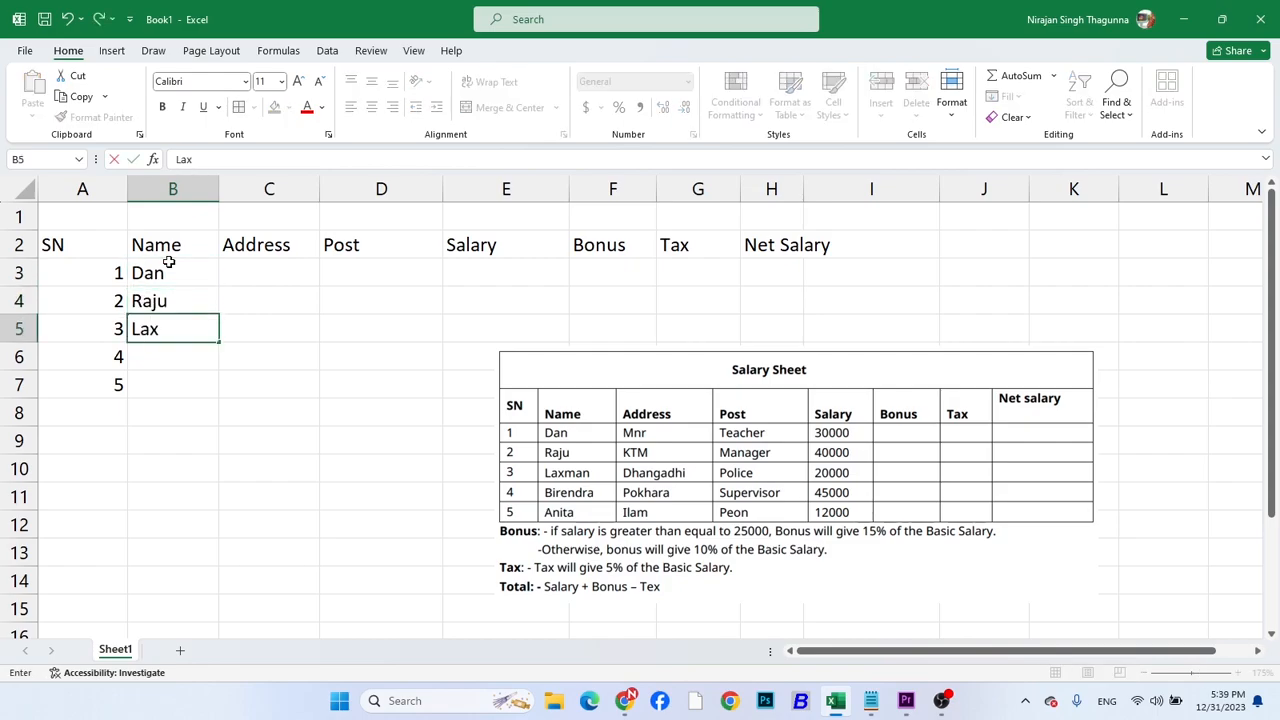
{"action": "type", "text": "aman"}
{"action": "key", "text": "Return"}
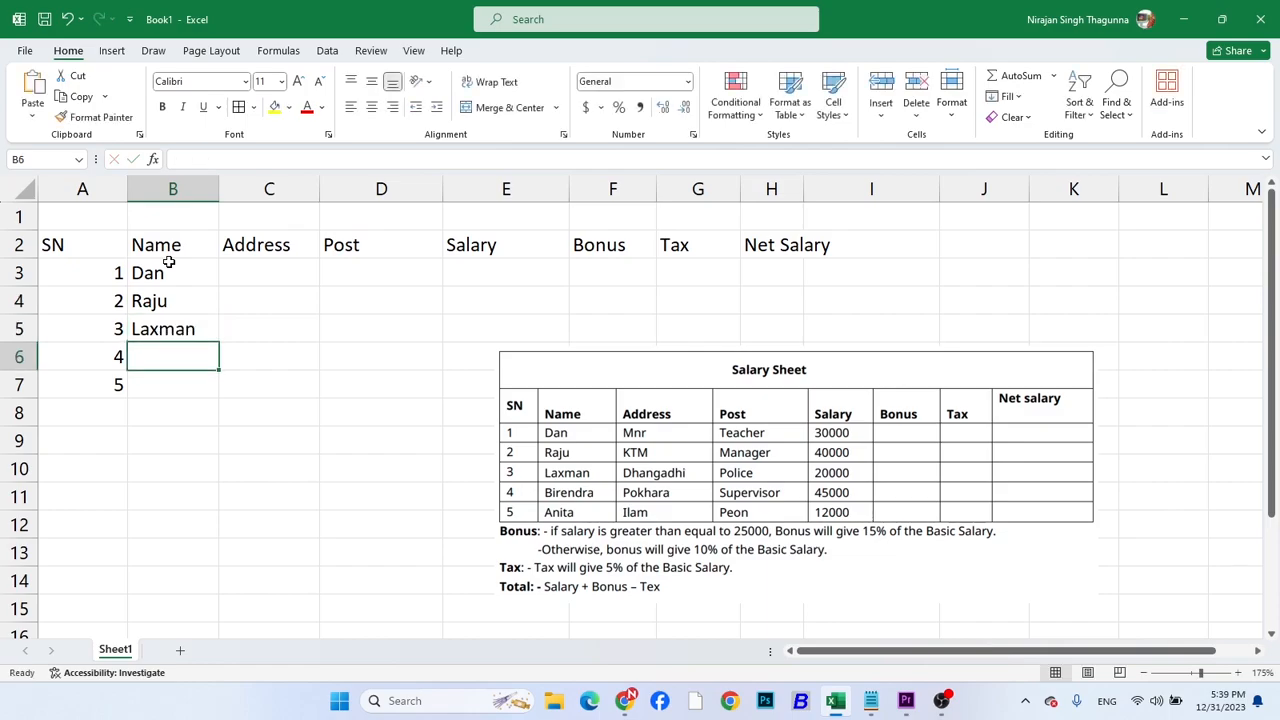
Enter the fourth and fifth employees' names from the pictured table in B6:B7
{"action": "type", "text": "Birendra"}
{"action": "key", "text": "Return"}
{"action": "type", "text": "Anita"}
{"action": "key", "text": "Tab"}
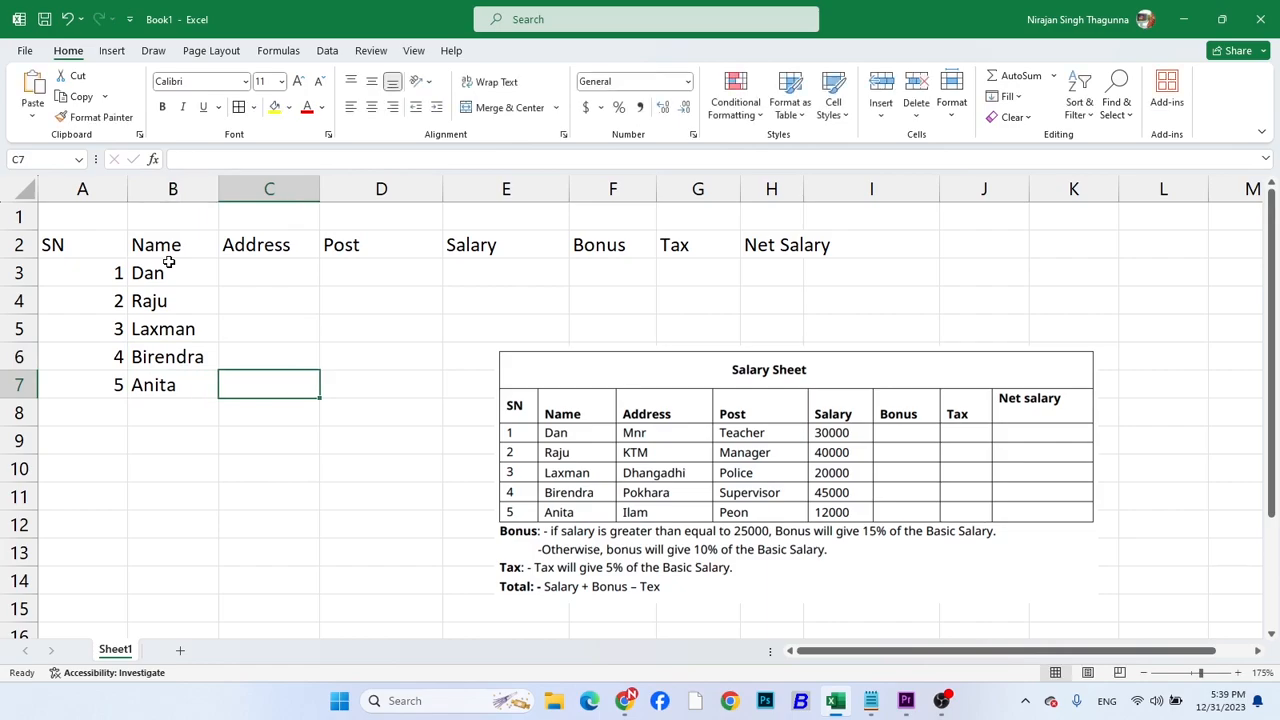
Fill the Address column from C7 up to C3 with Ilam, Pokhara, Dhangadhi, KTM and MNR
{"action": "type", "text": "Ilam"}
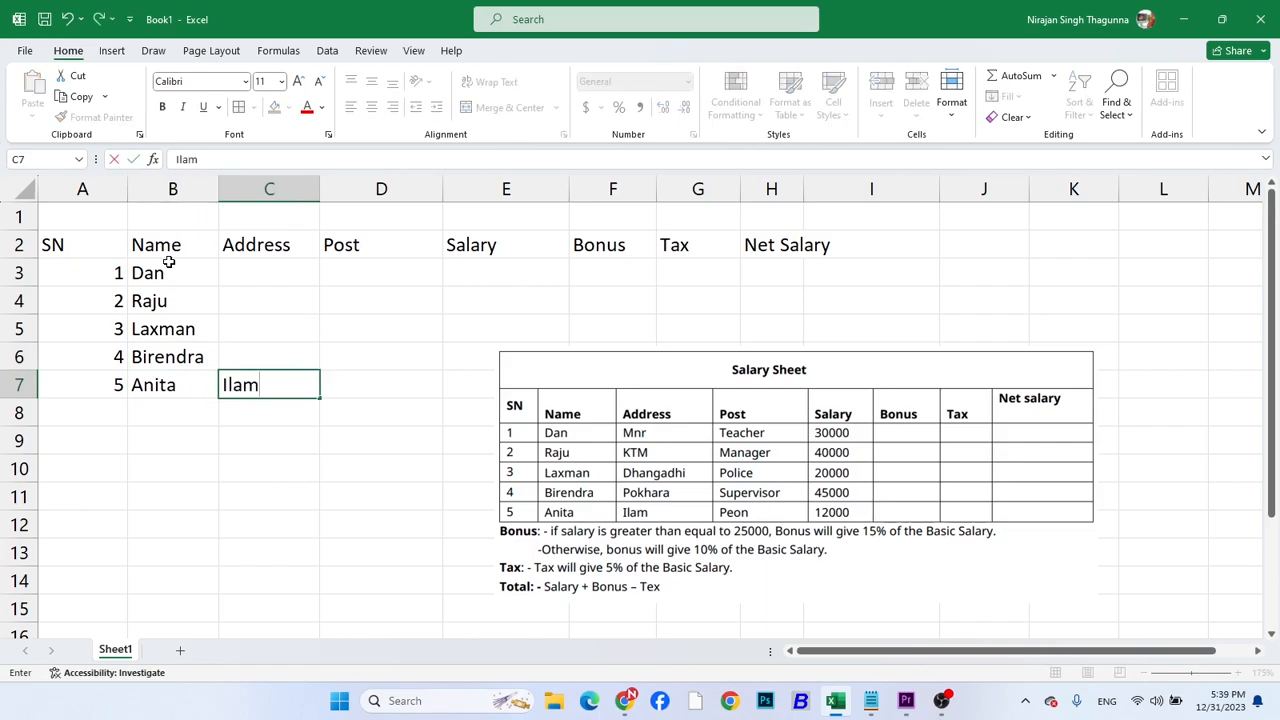
{"action": "key", "text": "Up"}
{"action": "type", "text": "Pokhara"}
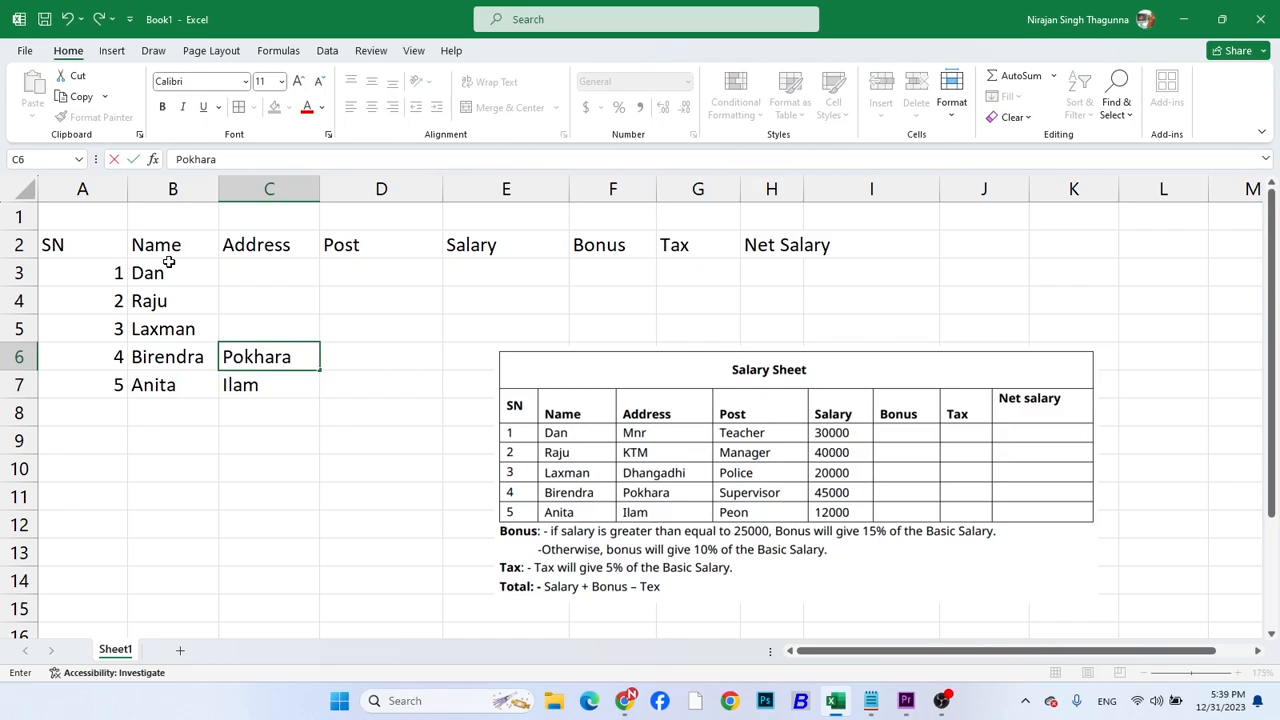
{"action": "key", "text": "Up"}
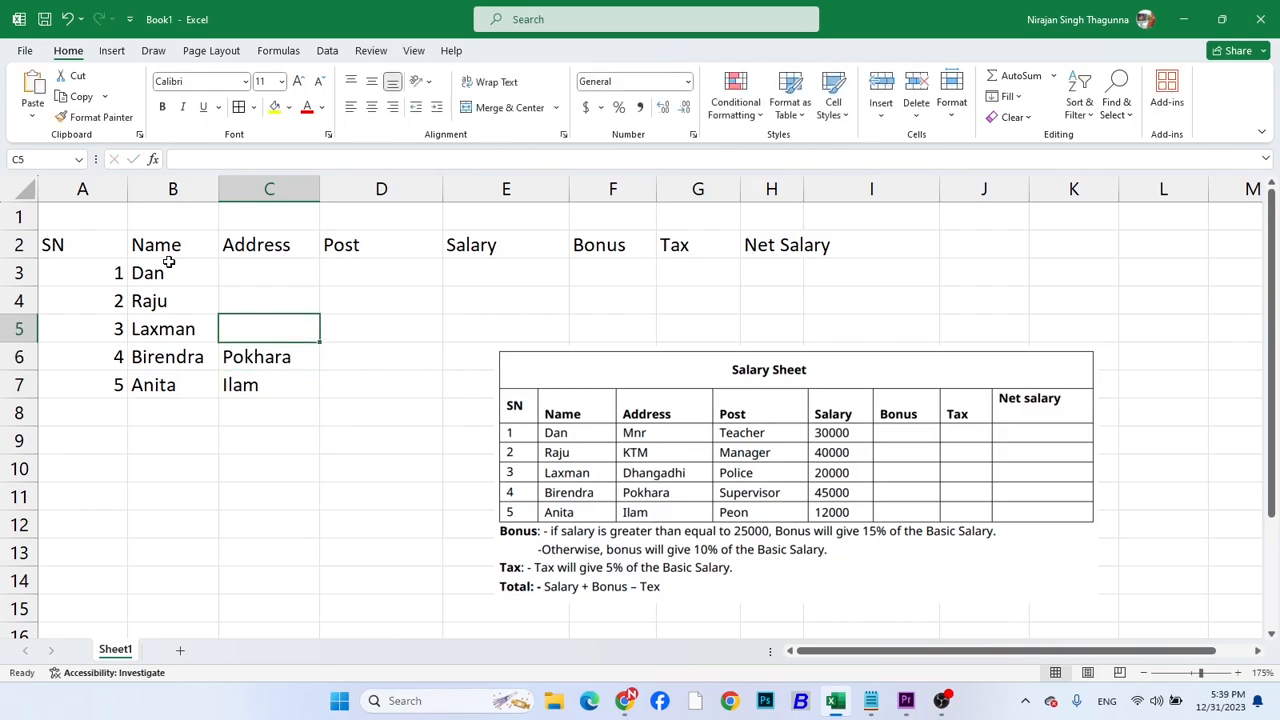
{"action": "type", "text": "Dhangadhi"}
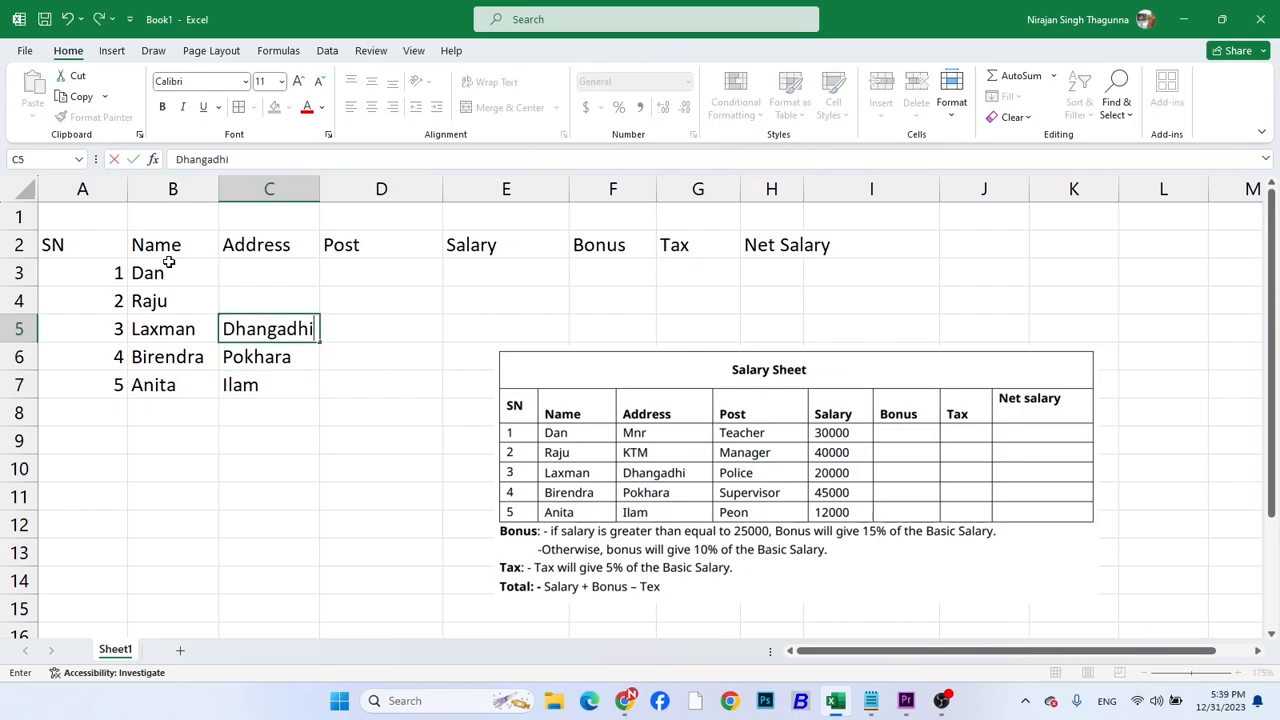
{"action": "key", "text": "Up"}
{"action": "type", "text": "KTM"}
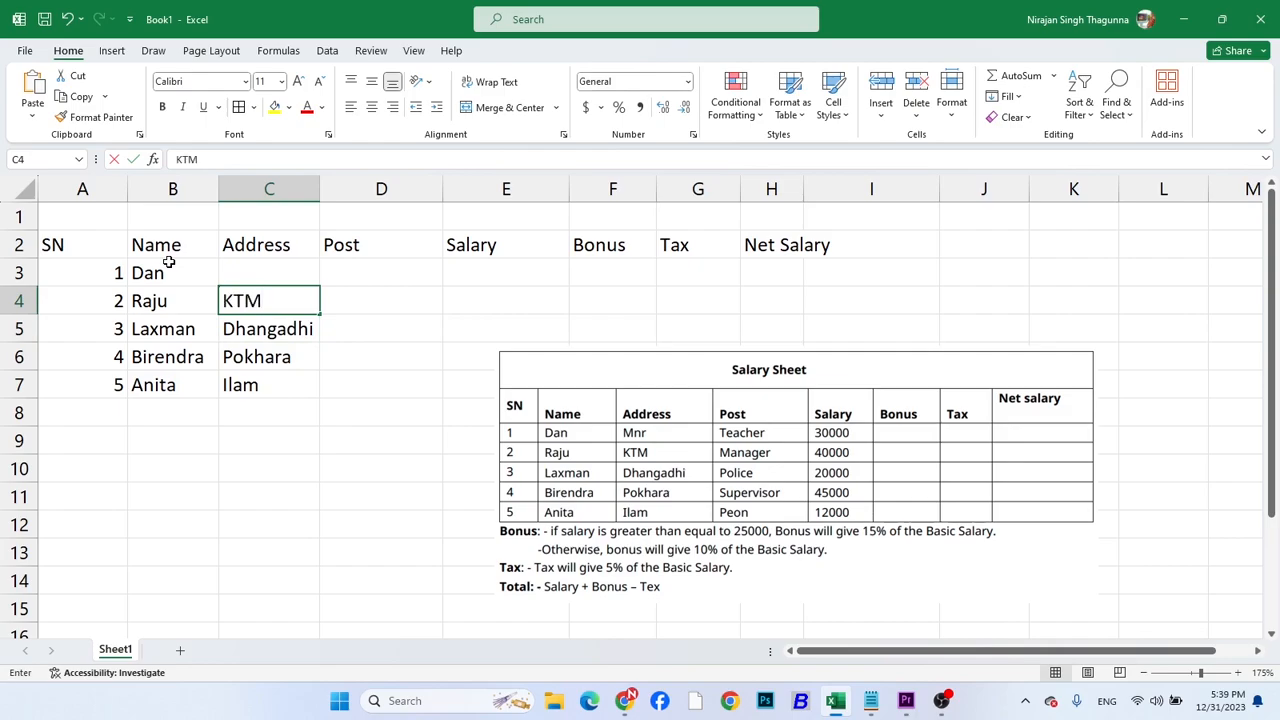
{"action": "key", "text": "Up"}
{"action": "type", "text": "MNR"}
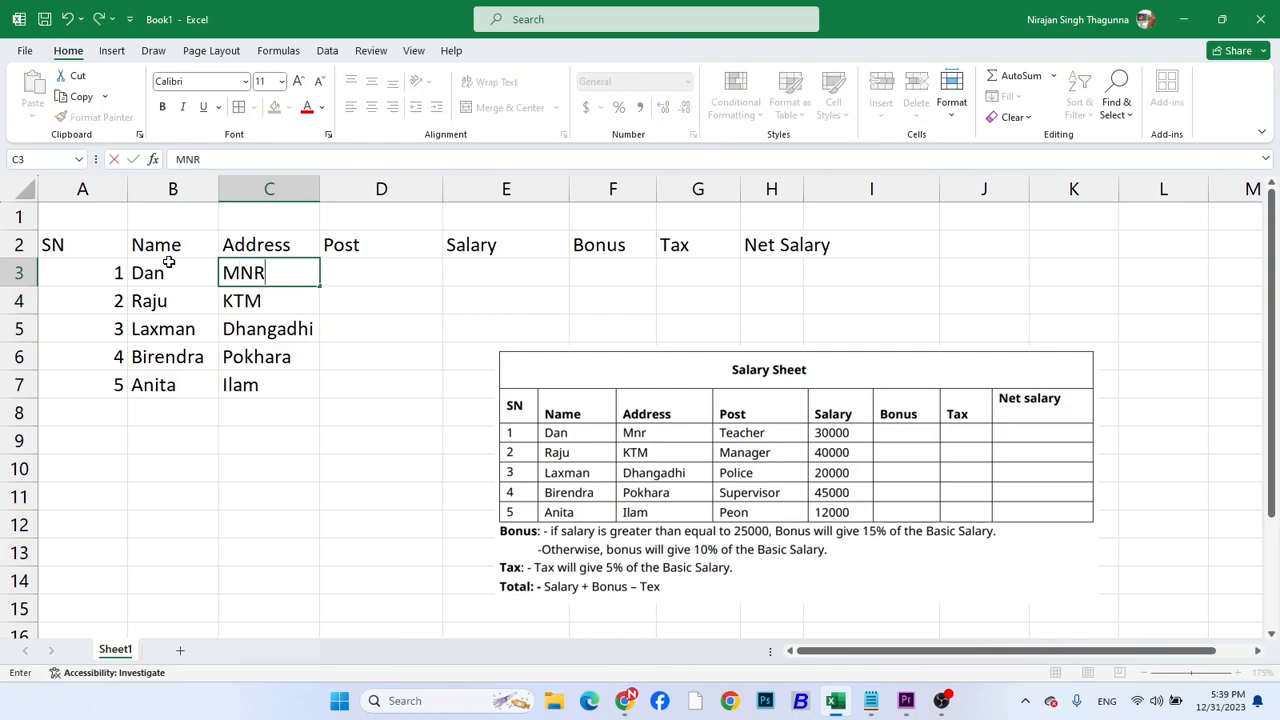
{"action": "key", "text": "Tab"}
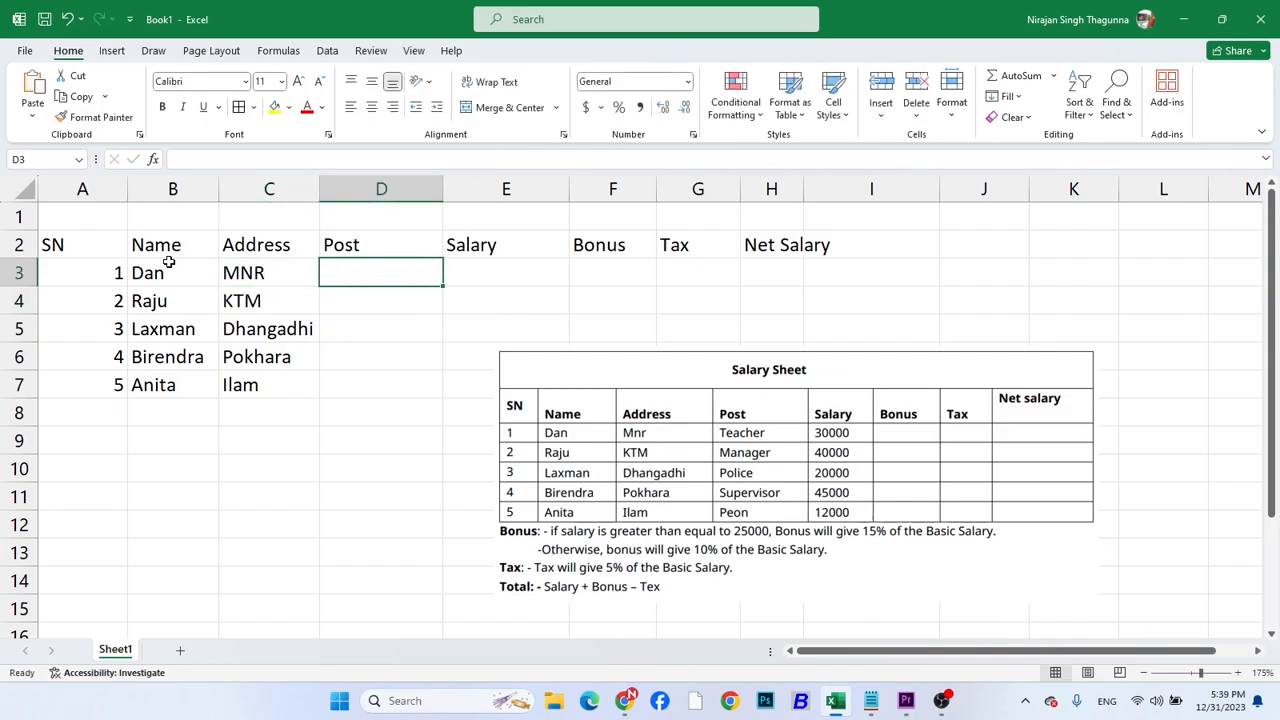
Fill the Post column D3:D7 with Teacher, Manager, Police, Supervisor and Peon
{"action": "type", "text": "Teacher"}
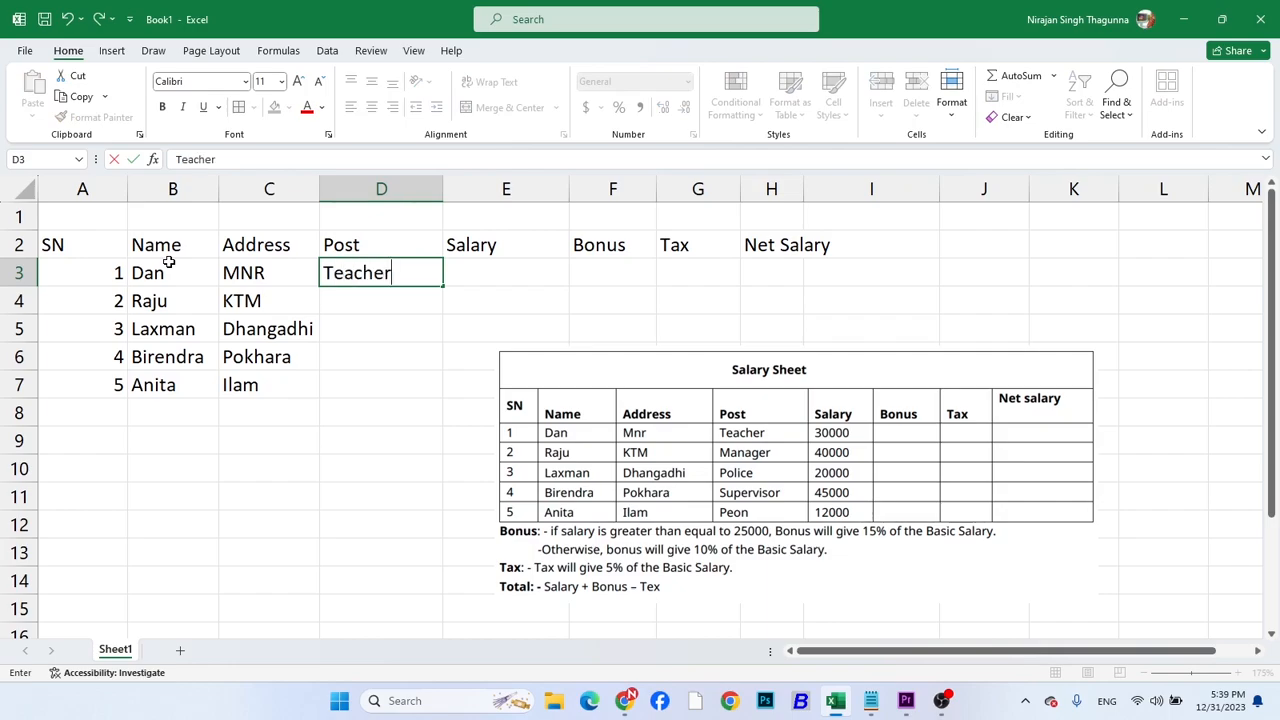
{"action": "key", "text": "Return"}
{"action": "type", "text": "Manager"}
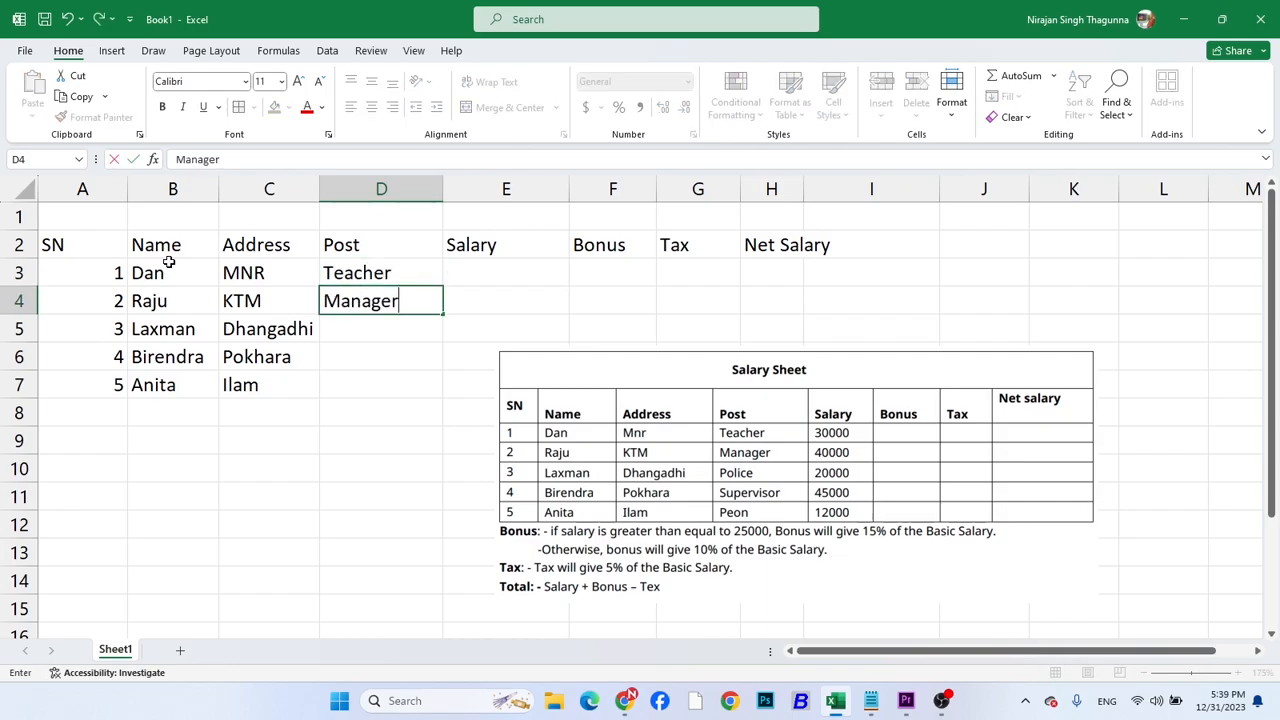
{"action": "key", "text": "Return"}
{"action": "type", "text": "Police"}
{"action": "key", "text": "Return"}
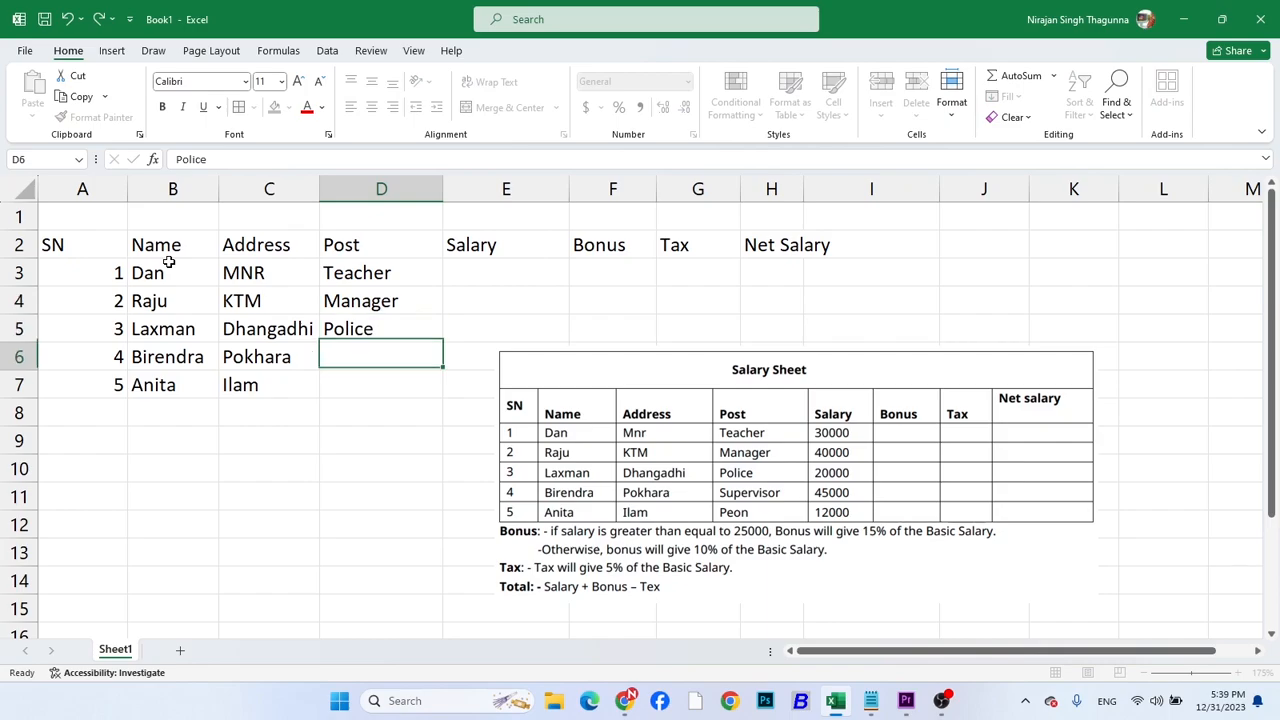
{"action": "type", "text": "Supervis"}
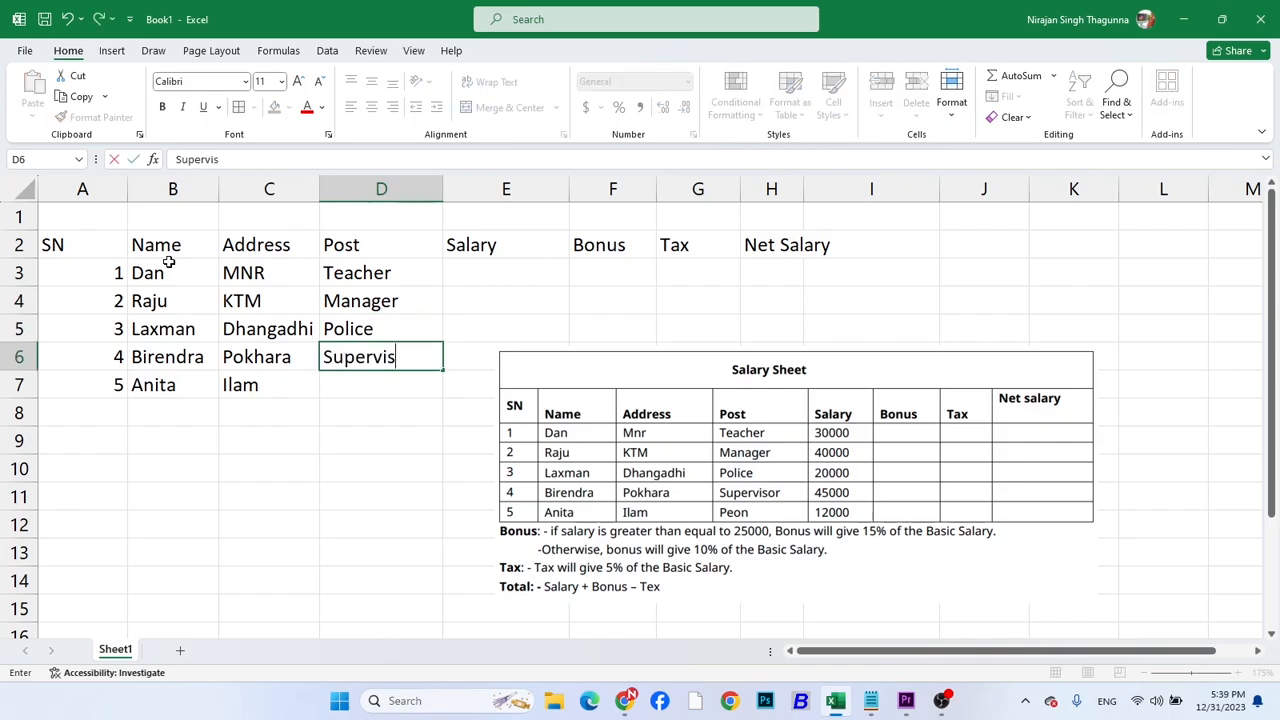
{"action": "type", "text": "or"}
{"action": "key", "text": "Return"}
{"action": "type", "text": "Peon"}
{"action": "key", "text": "Return"}
Enter 12000 in cell E8 of the Salary column
{"action": "key", "text": "Right"}
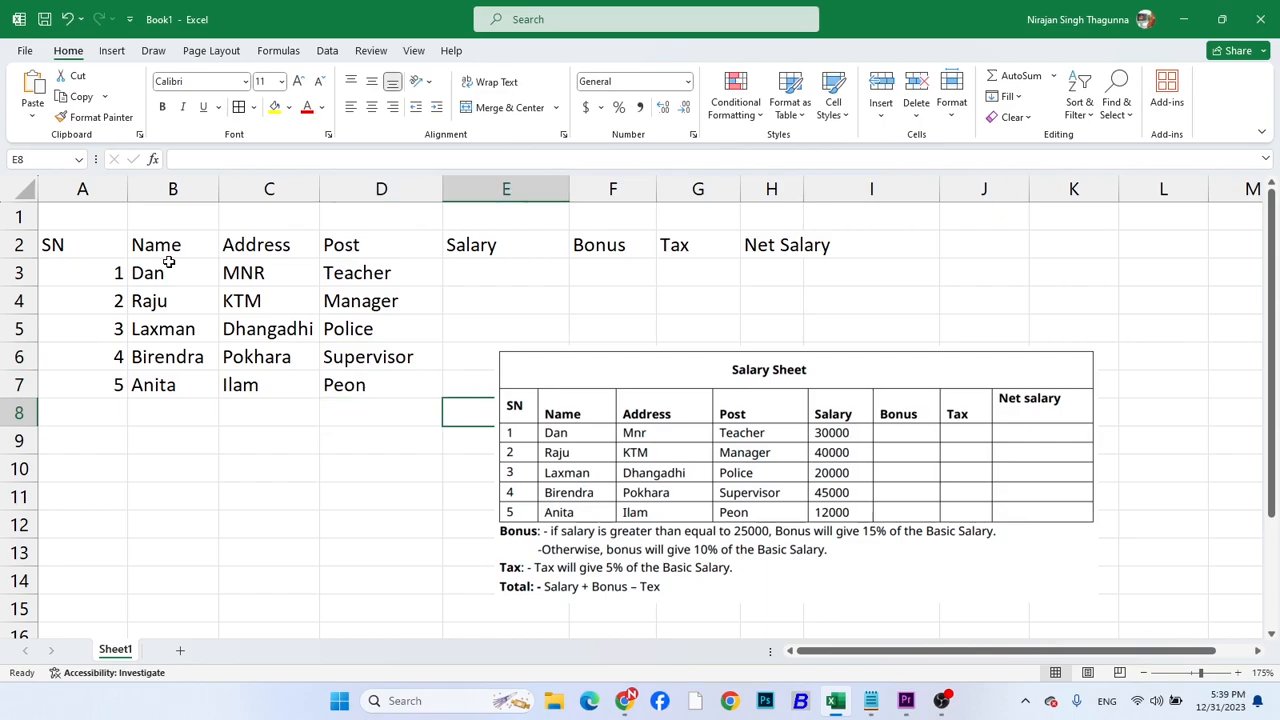
{"action": "type", "text": "12000"}
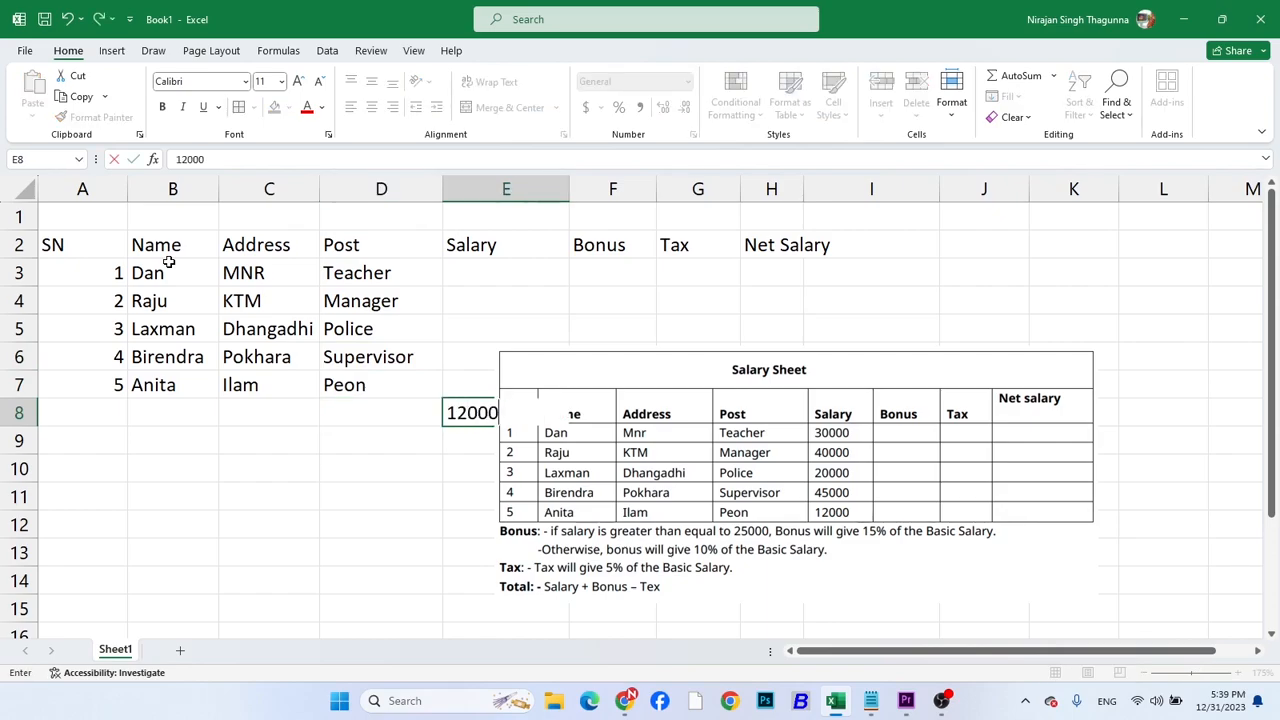
{"action": "left_click", "coordinate": [281, 497]}
{"action": "left_click", "coordinate": [459, 411]}
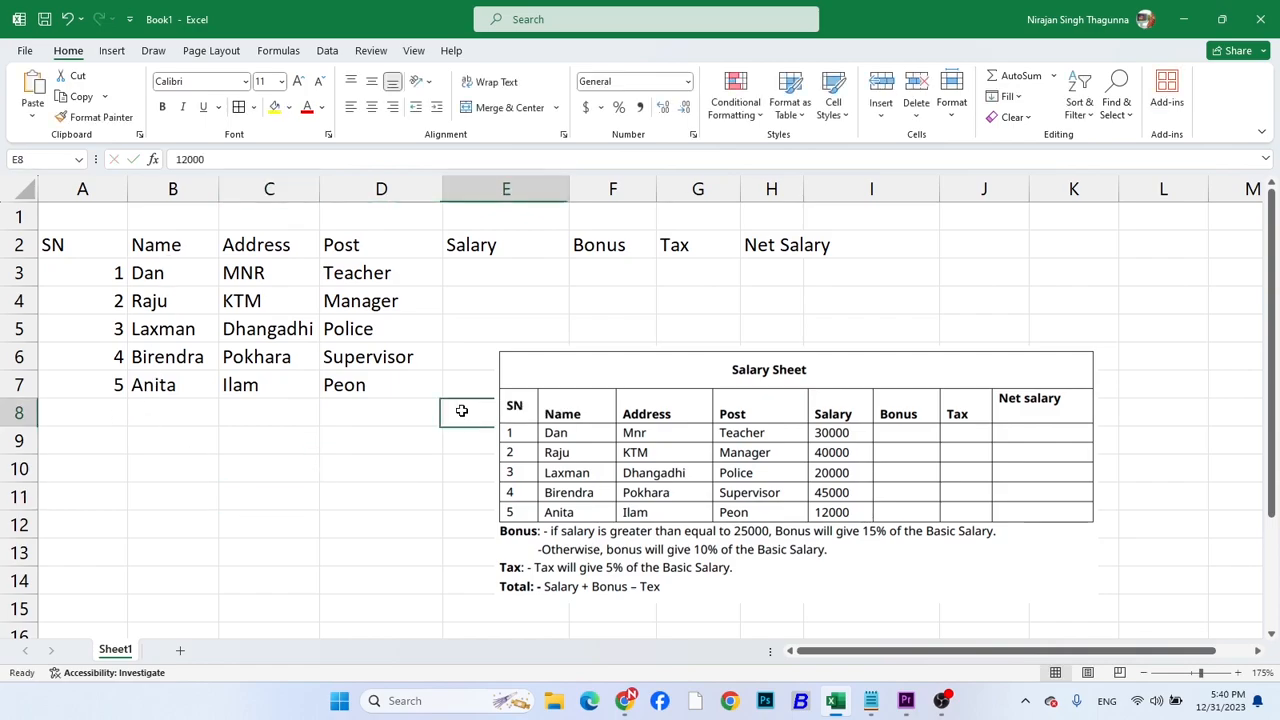
Enter the salaries 12000 in E7 and 45000 in E6
{"action": "left_click", "coordinate": [476, 376]}
{"action": "type", "text": "12000"}
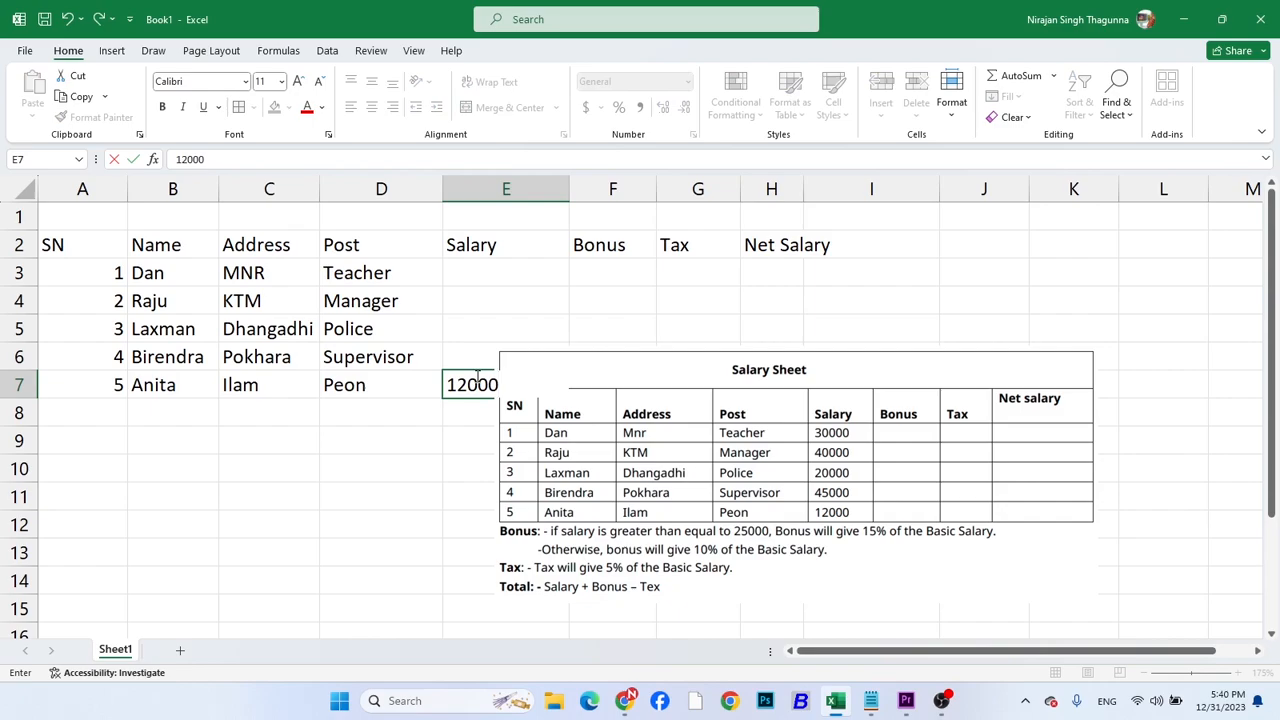
{"action": "key", "text": "Escape"}
{"action": "key", "text": "Up"}
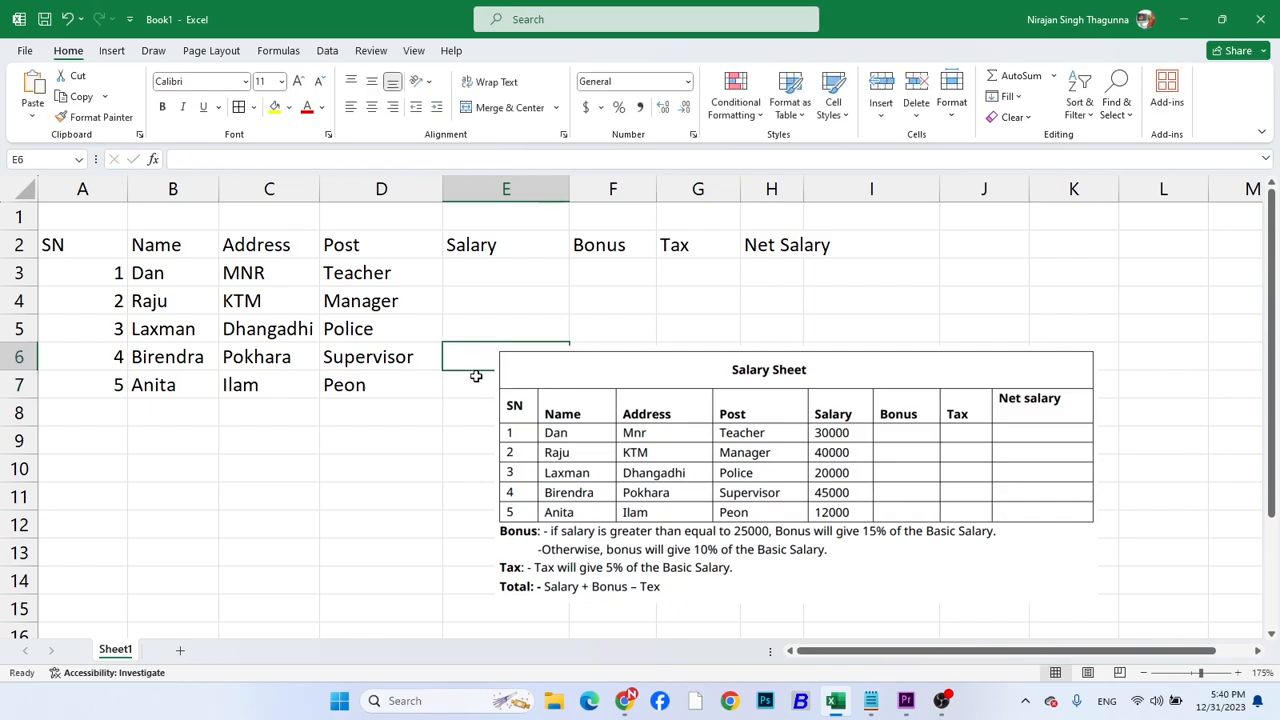
{"action": "type", "text": "45000"}
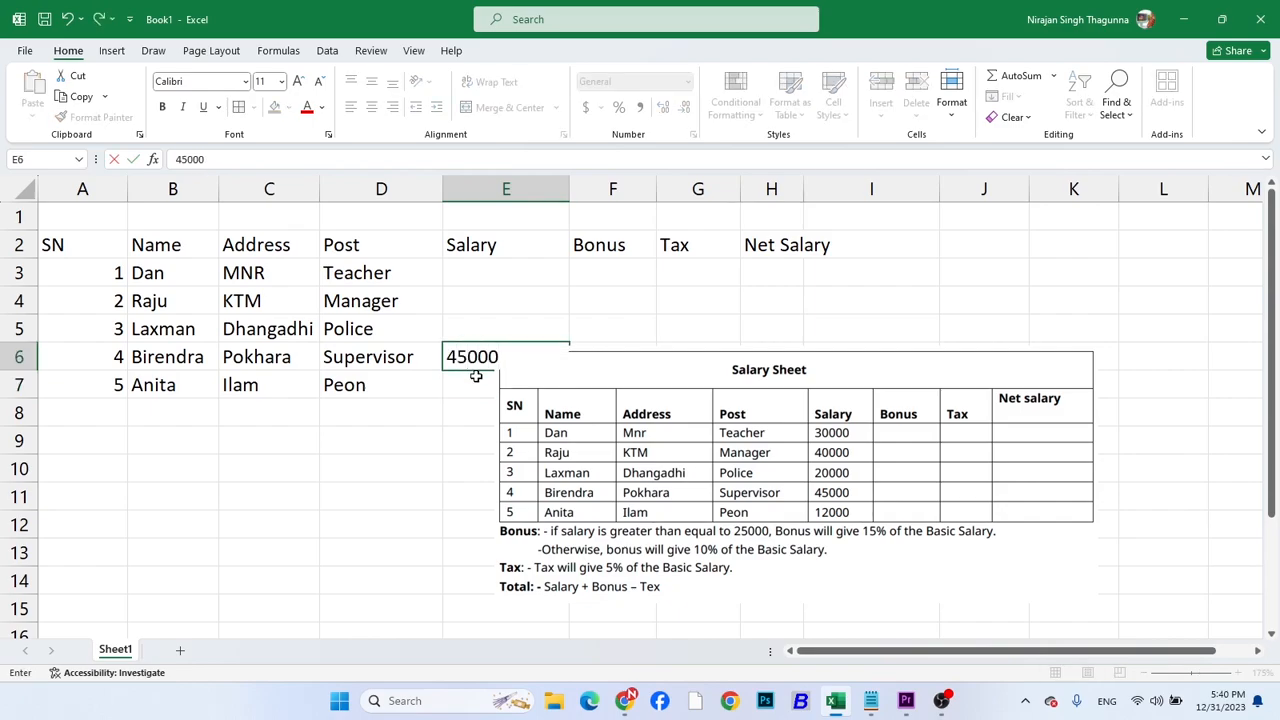
{"action": "key", "text": "Escape"}
{"action": "key", "text": "Up"}
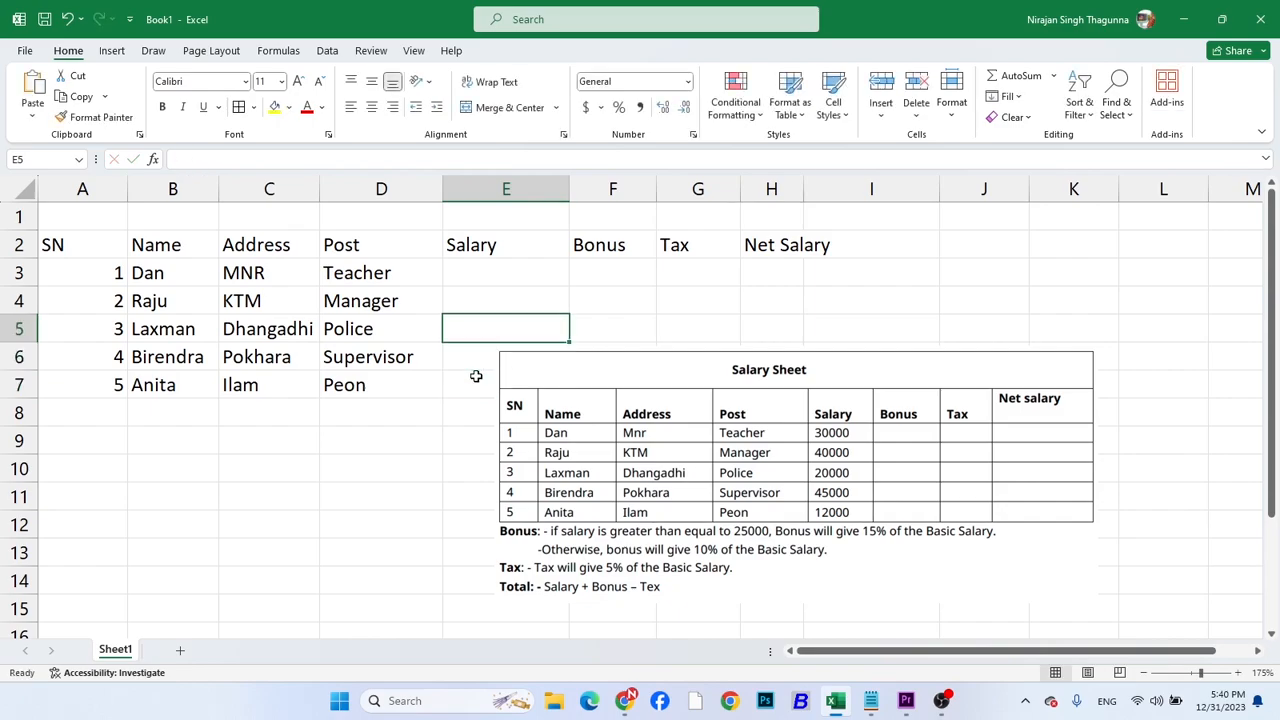
Enter the salaries 20000 in E5, 40000 in E4 and 30000 in E3
{"action": "type", "text": "2000"}
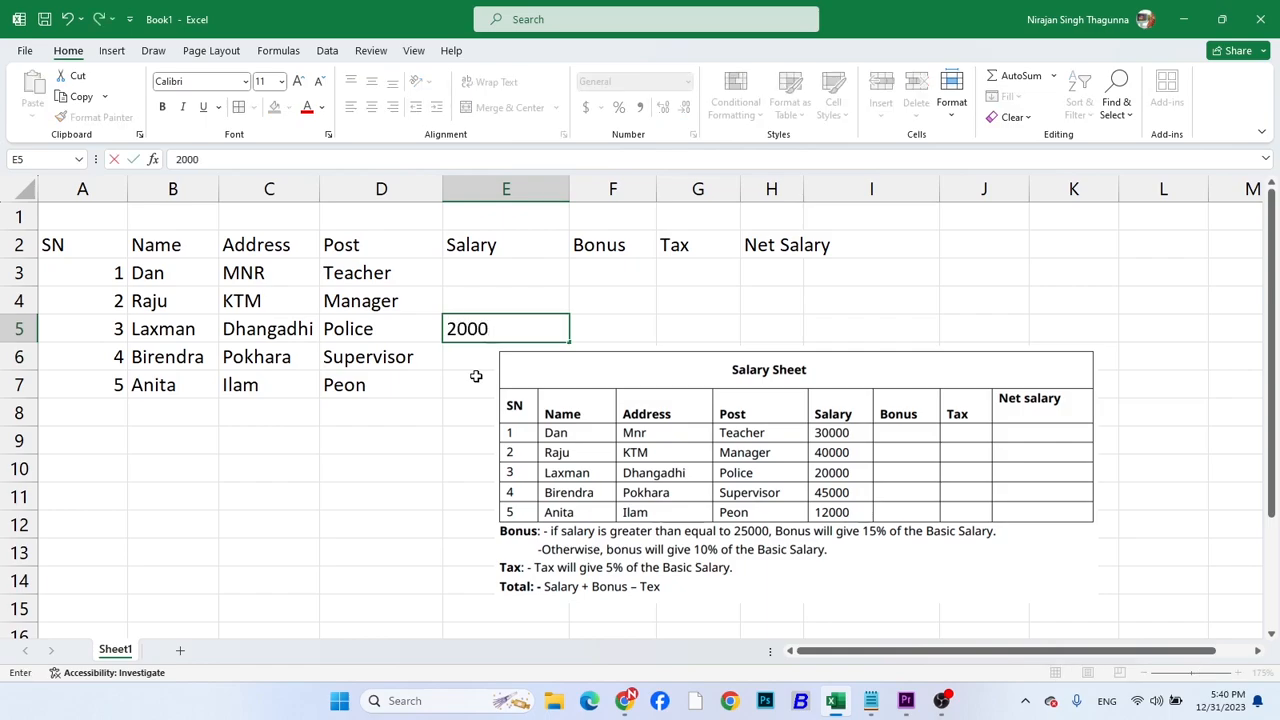
{"action": "type", "text": "0"}
{"action": "key", "text": "Up"}
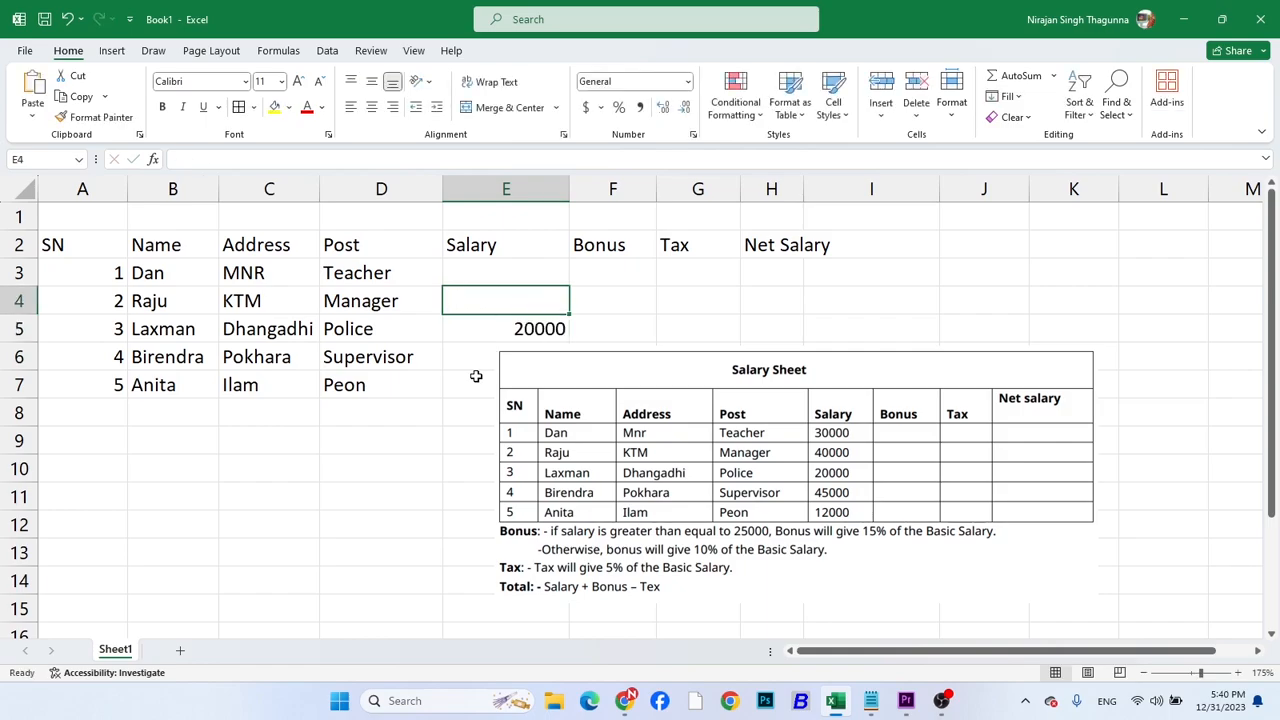
{"action": "type", "text": "4"}
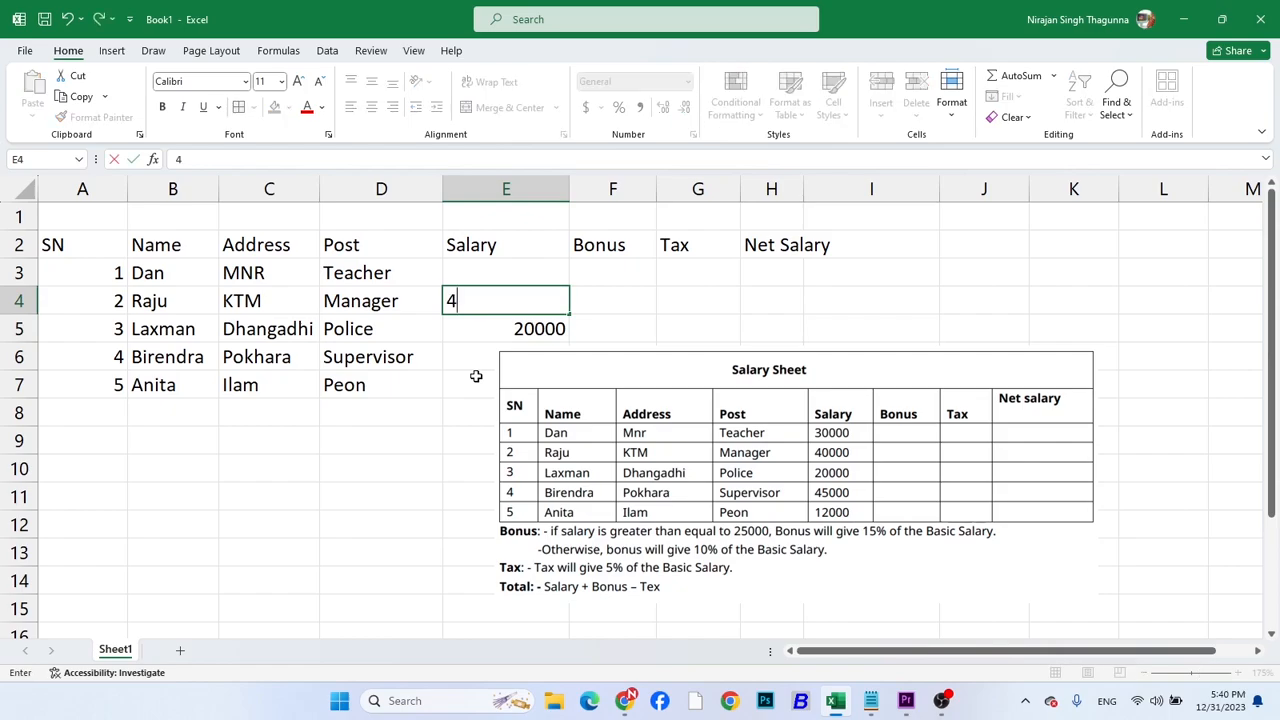
{"action": "type", "text": "0000"}
{"action": "key", "text": "Up"}
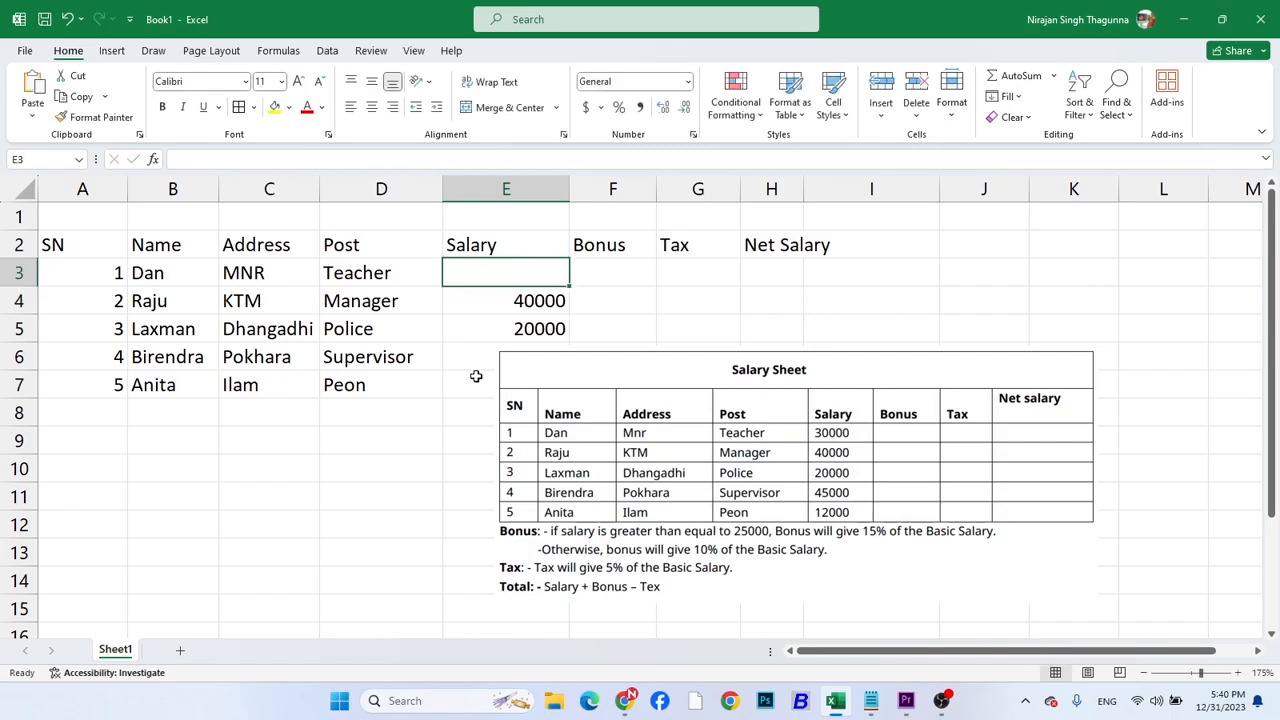
{"action": "type", "text": "30000"}
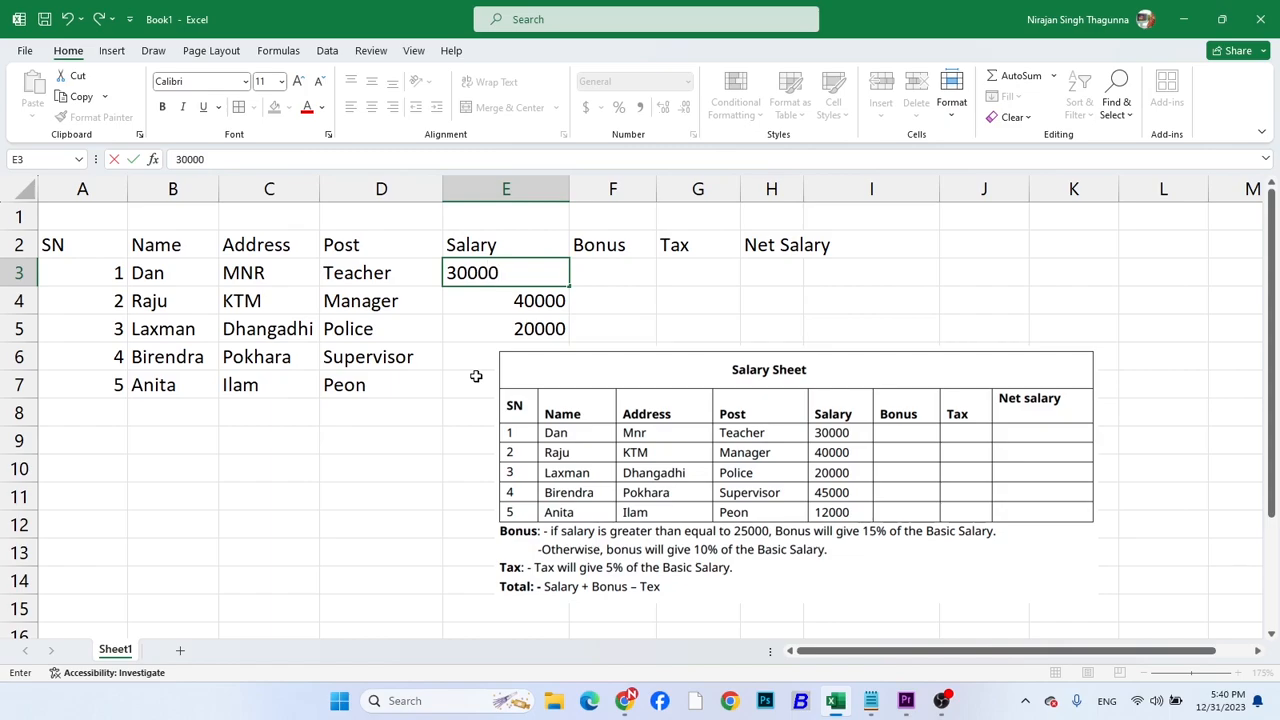
{"action": "key", "text": "Return"}
Move the Salary Sheet picture down to about row 10 and clear the stray 12000 from E8
{"action": "left_click_drag", "start_coordinate": [608, 430], "coordinate": [621, 548]}
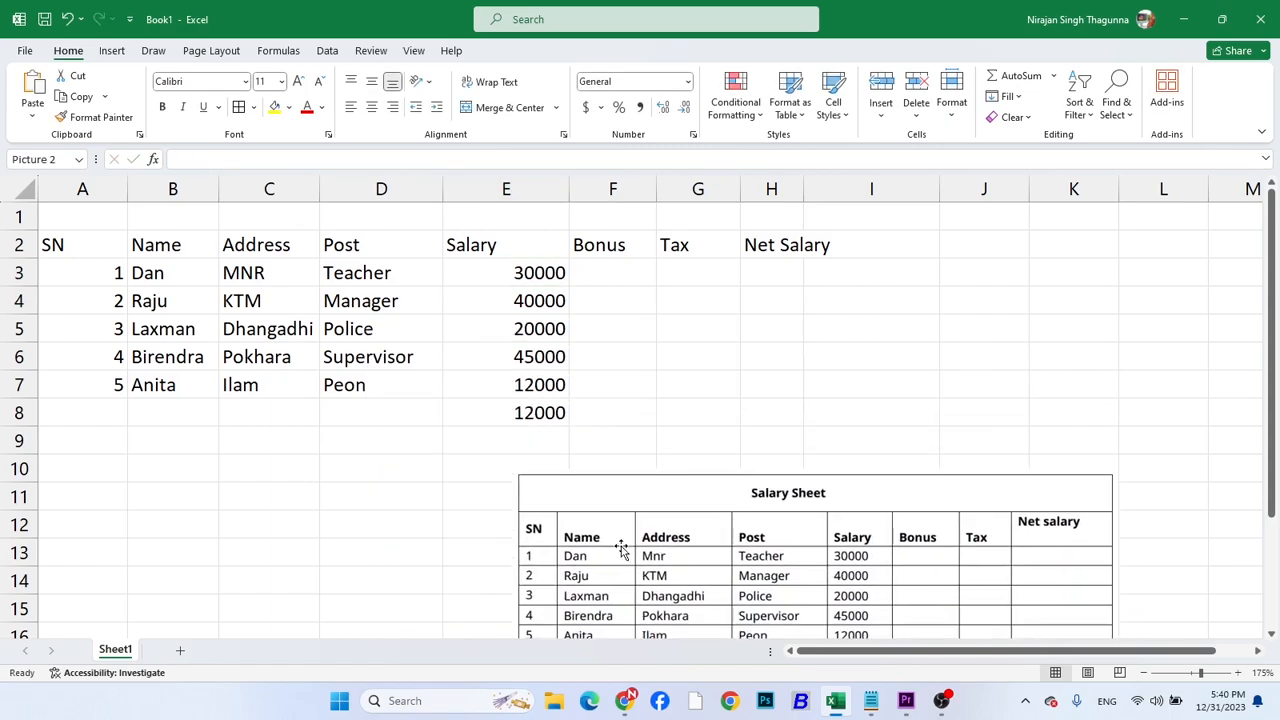
{"action": "left_click", "coordinate": [507, 414]}
{"action": "key", "text": "Delete"}
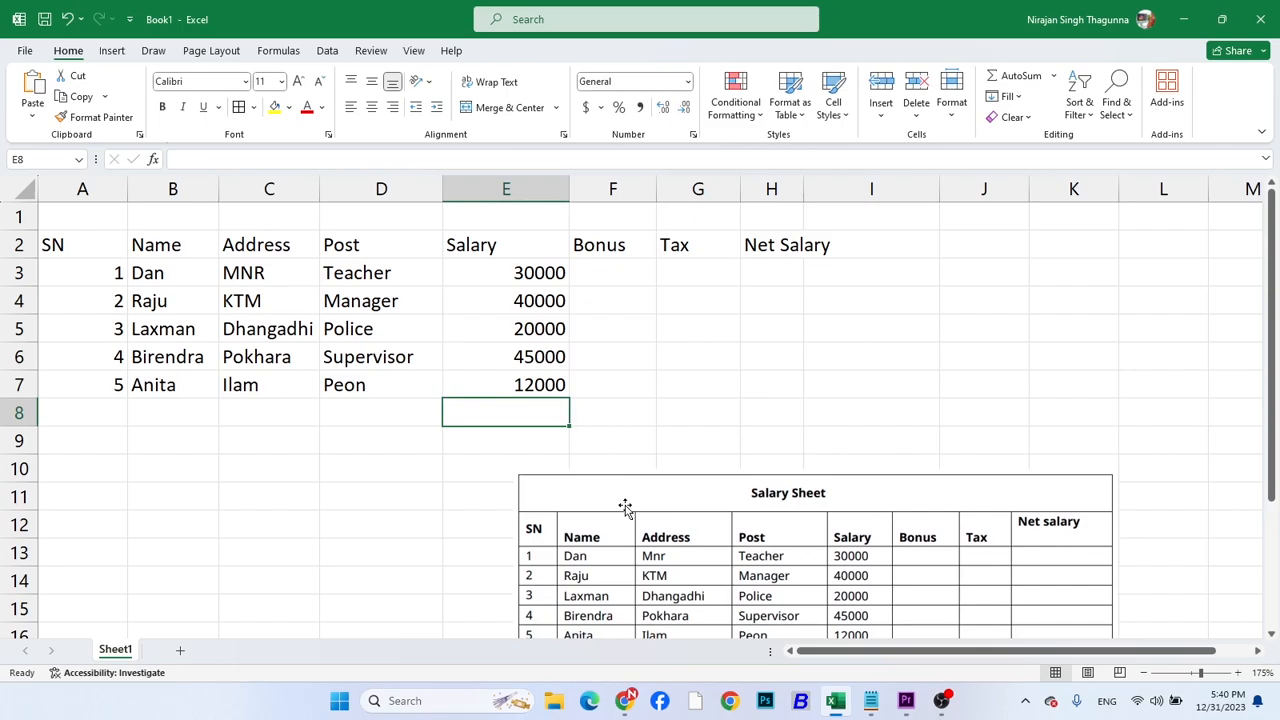
Enlarge the Salary Sheet picture and place it over the typed table, covering about columns A to I and rows 1 to 13
{"action": "left_click", "coordinate": [634, 554]}
{"action": "left_click_drag", "start_coordinate": [634, 554], "coordinate": [390, 382]}
{"action": "left_click_drag", "start_coordinate": [871, 429], "coordinate": [1062, 427]}
{"action": "left_click_drag", "start_coordinate": [668, 557], "coordinate": [680, 661]}
{"action": "left_click_drag", "start_coordinate": [630, 496], "coordinate": [533, 403]}
{"action": "left_click_drag", "start_coordinate": [370, 444], "coordinate": [314, 443]}
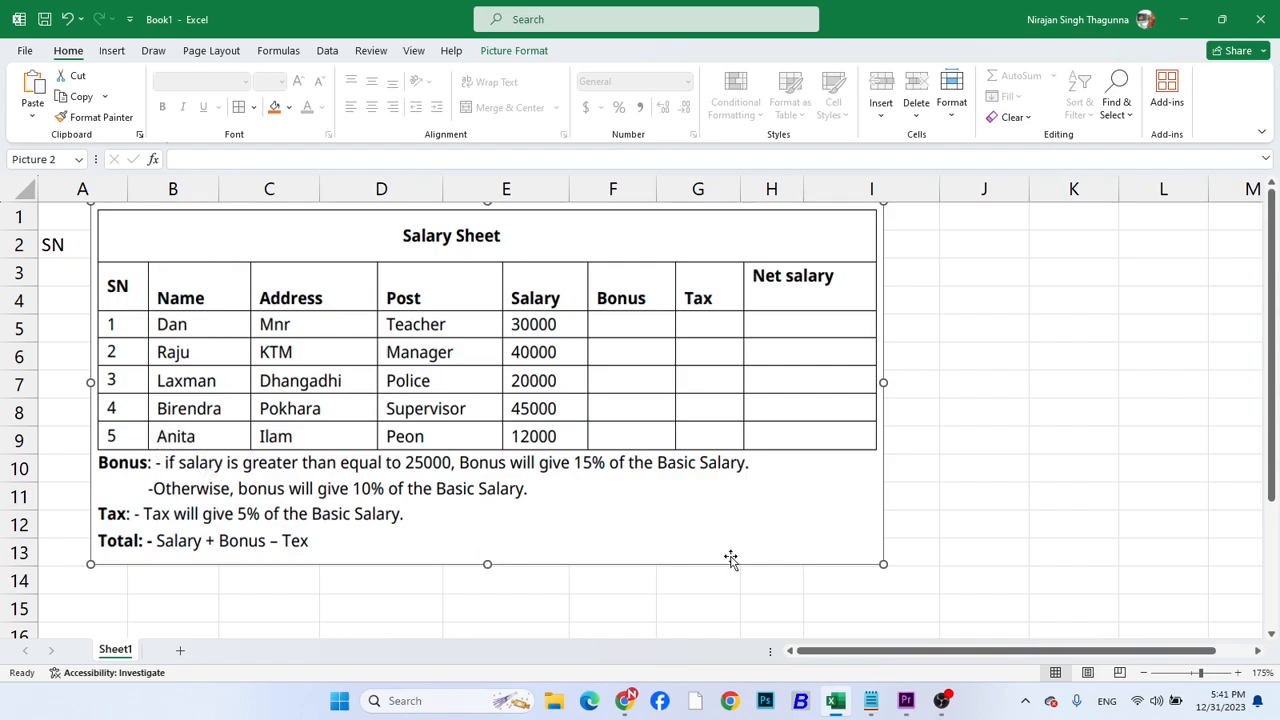
Switch to Notepad and start the bonus formula with the condition =if(Salary>=25000,
{"action": "left_click", "coordinate": [871, 700]}
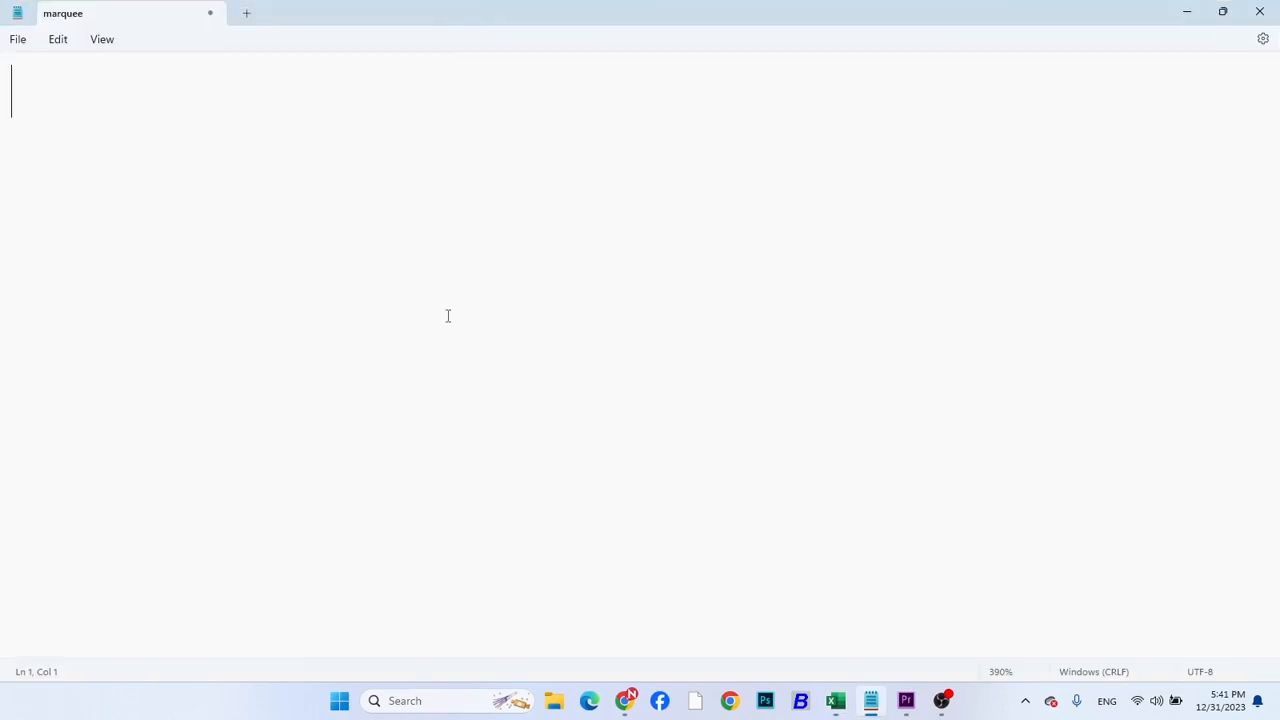
{"action": "type", "text": "=if(Salary>="}
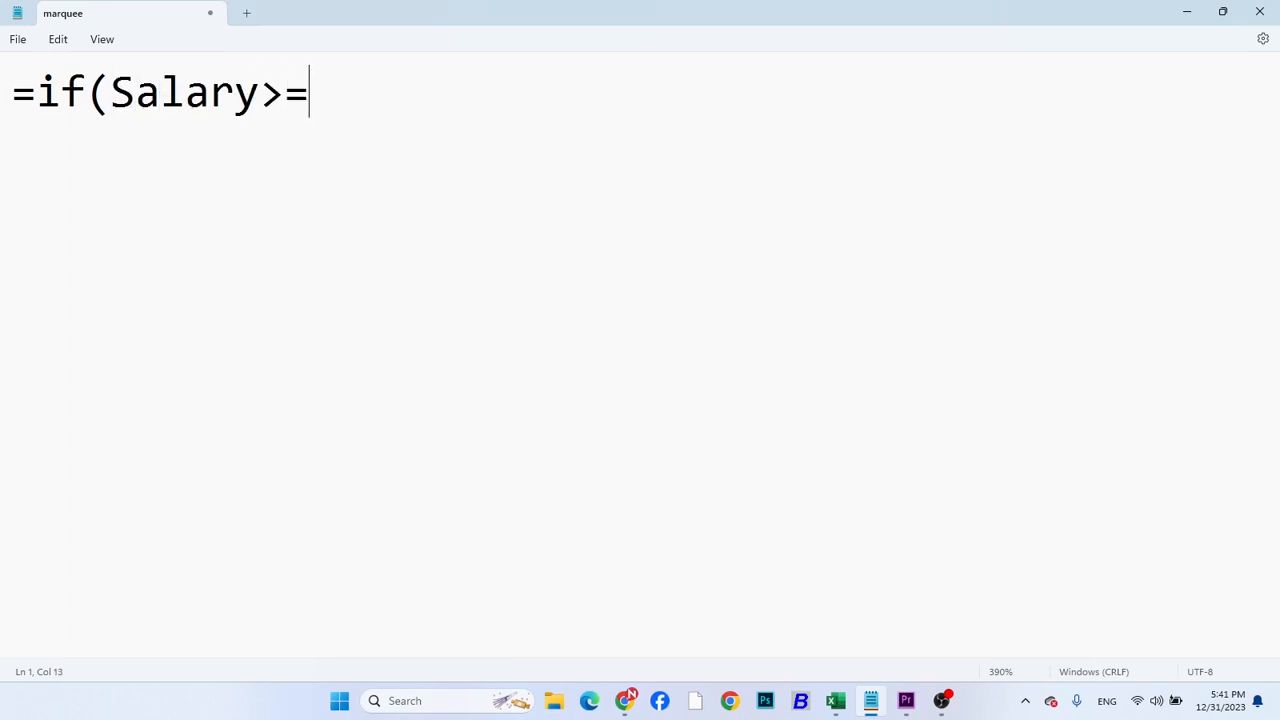
{"action": "type", "text": "25000,"}
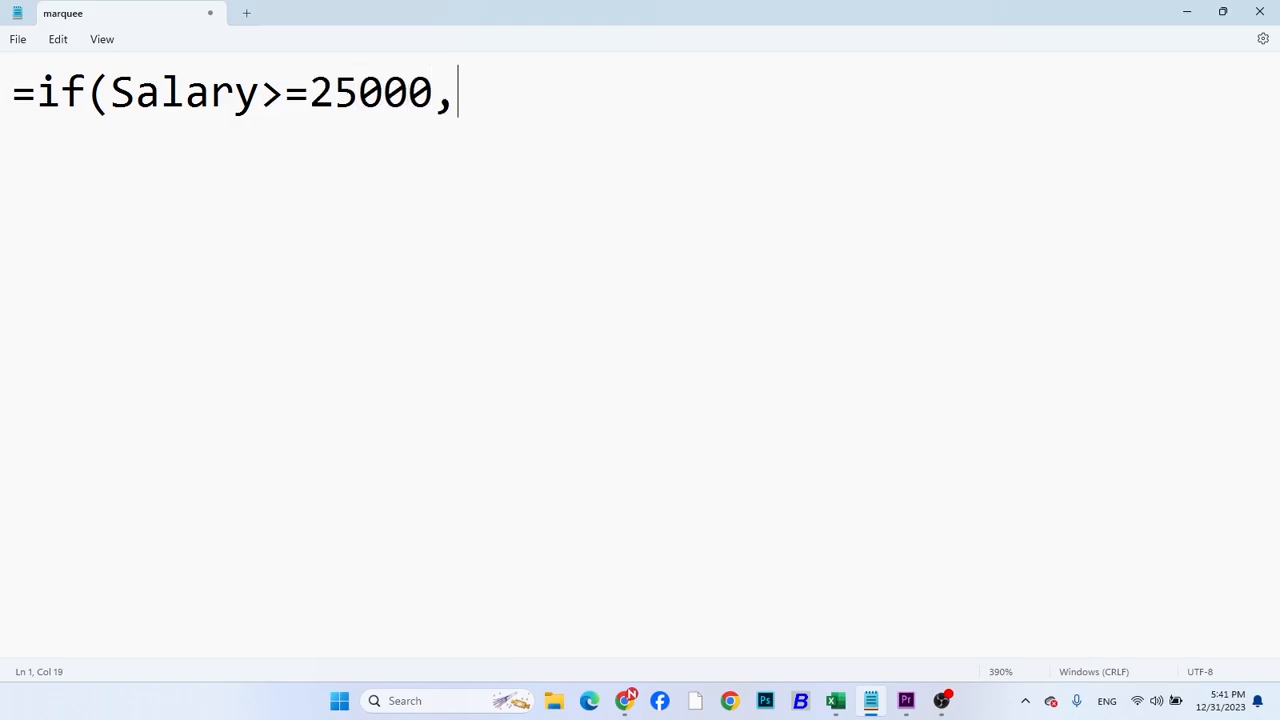
{"action": "type", "text": "Salary"}
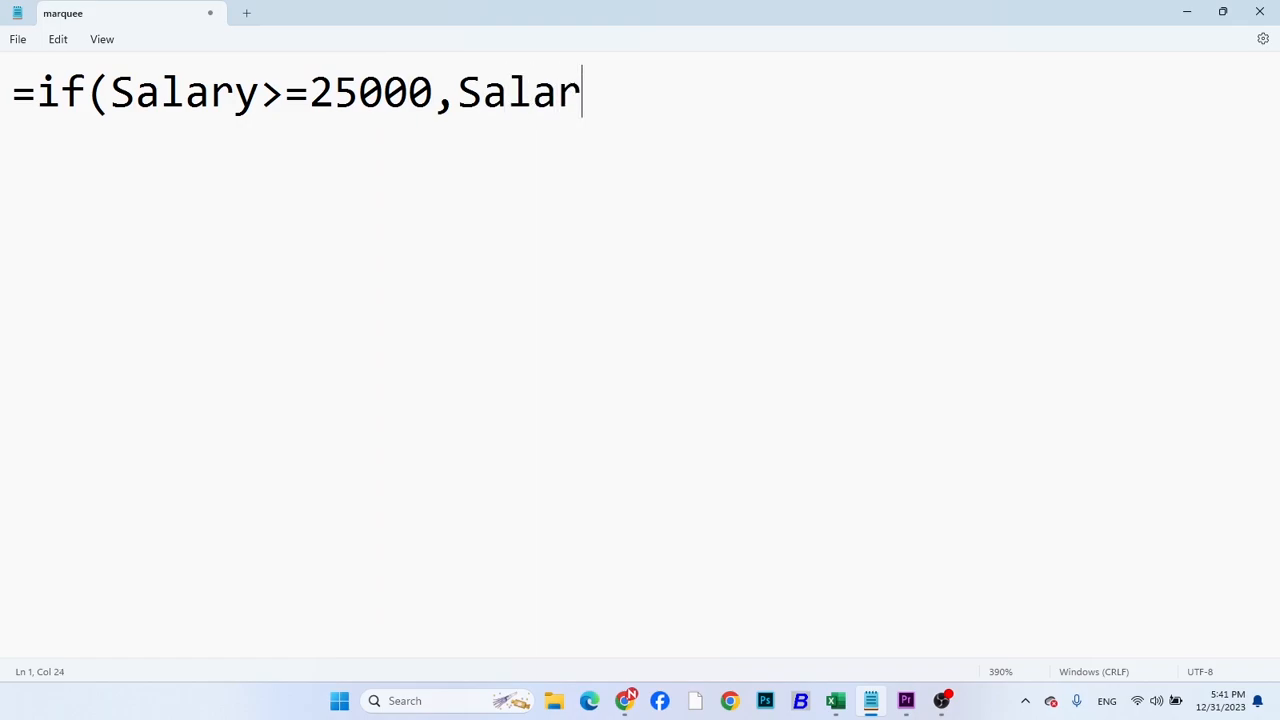
Complete the written bonus formula with Salary*15% as the true value and Salary*10% as the false value, closing the parenthesis
{"action": "type", "text": "*15%"}
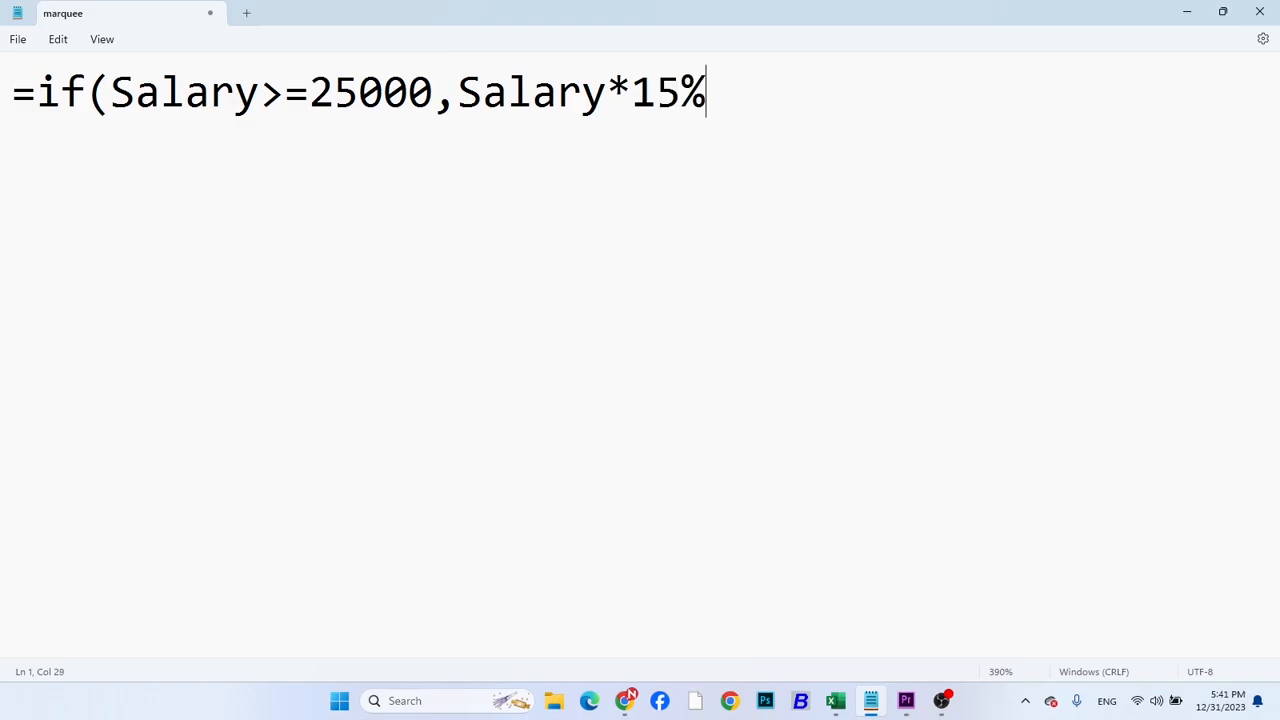
{"action": "type", "text": ",Salary"}
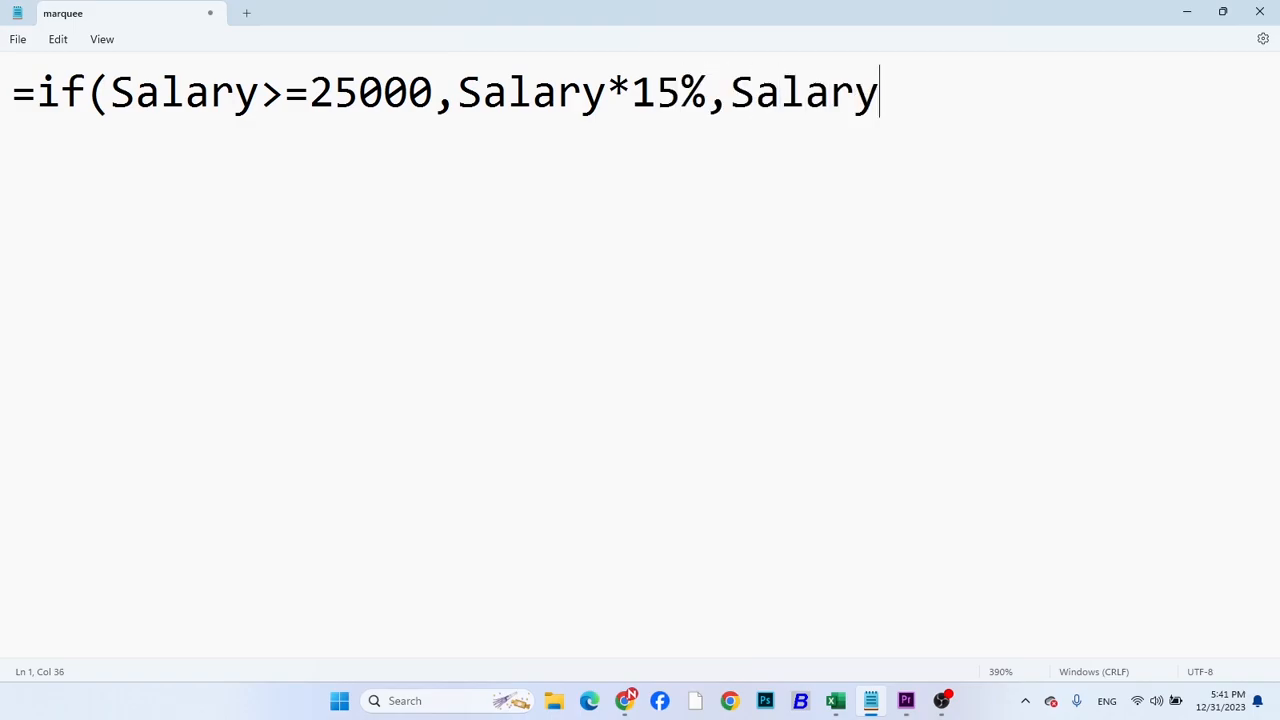
{"action": "type", "text": "*10%)"}
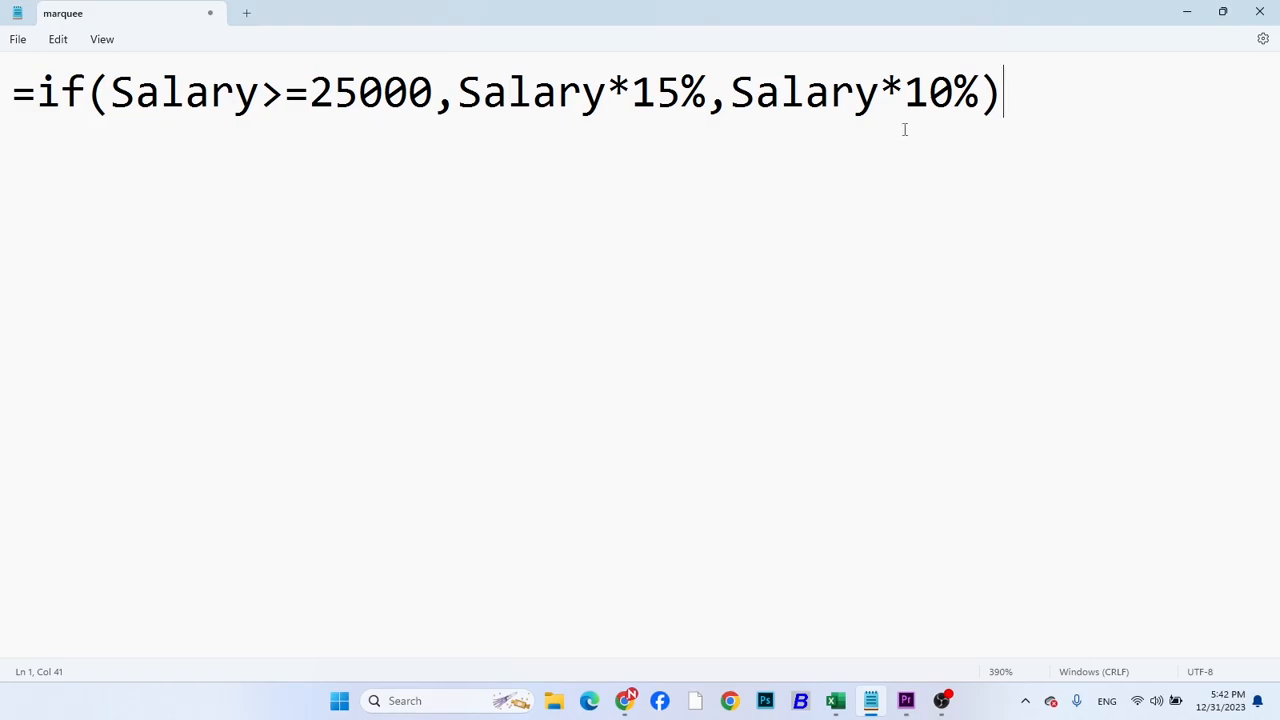
Return to Excel, move the Salary Sheet picture down to about row 6 and start the bonus formula in F3 with =if(E3>=25000,
{"action": "left_click", "coordinate": [1185, 13]}
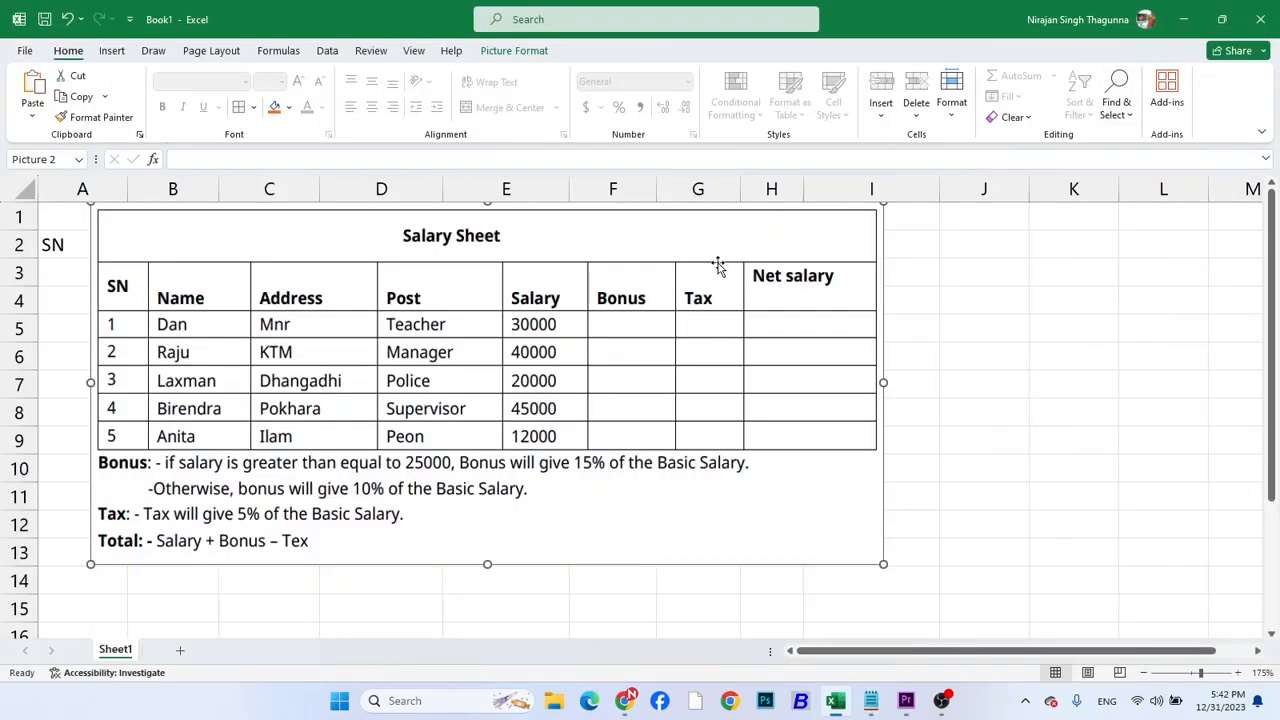
{"action": "left_click_drag", "start_coordinate": [613, 266], "coordinate": [628, 405]}
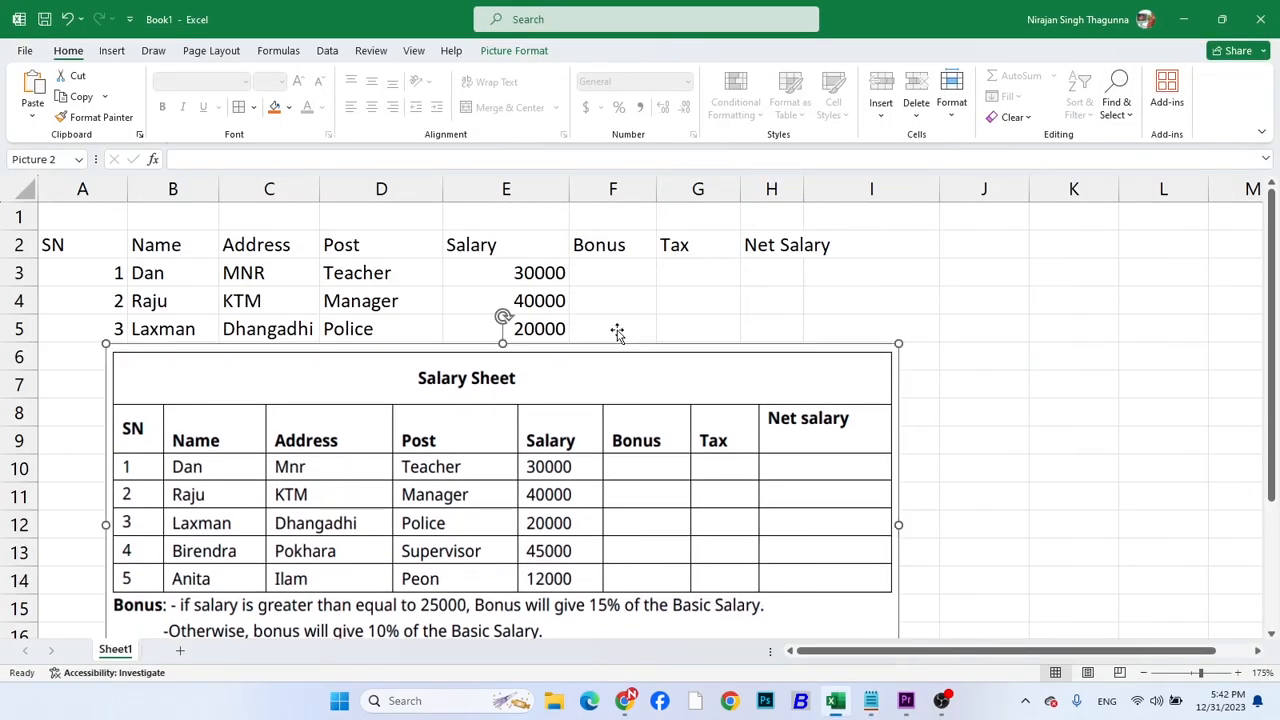
{"action": "left_click", "coordinate": [612, 272]}
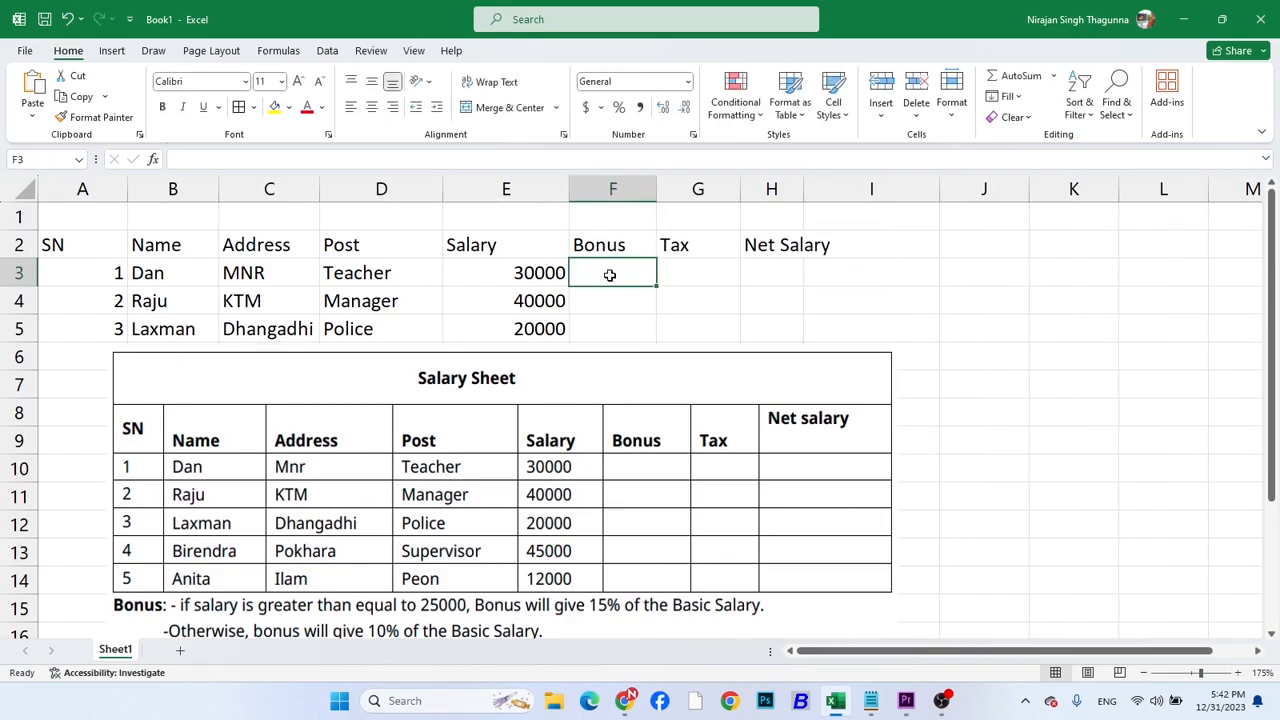
{"action": "type", "text": "="}
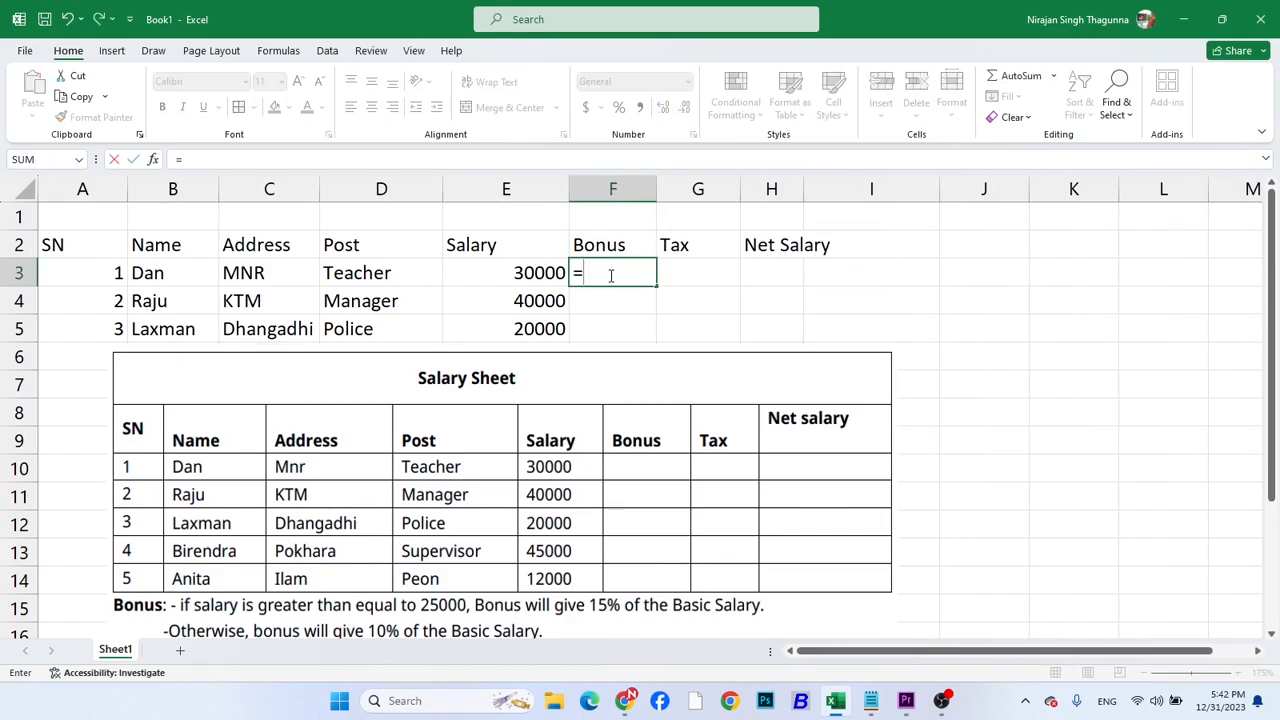
{"action": "type", "text": "if("}
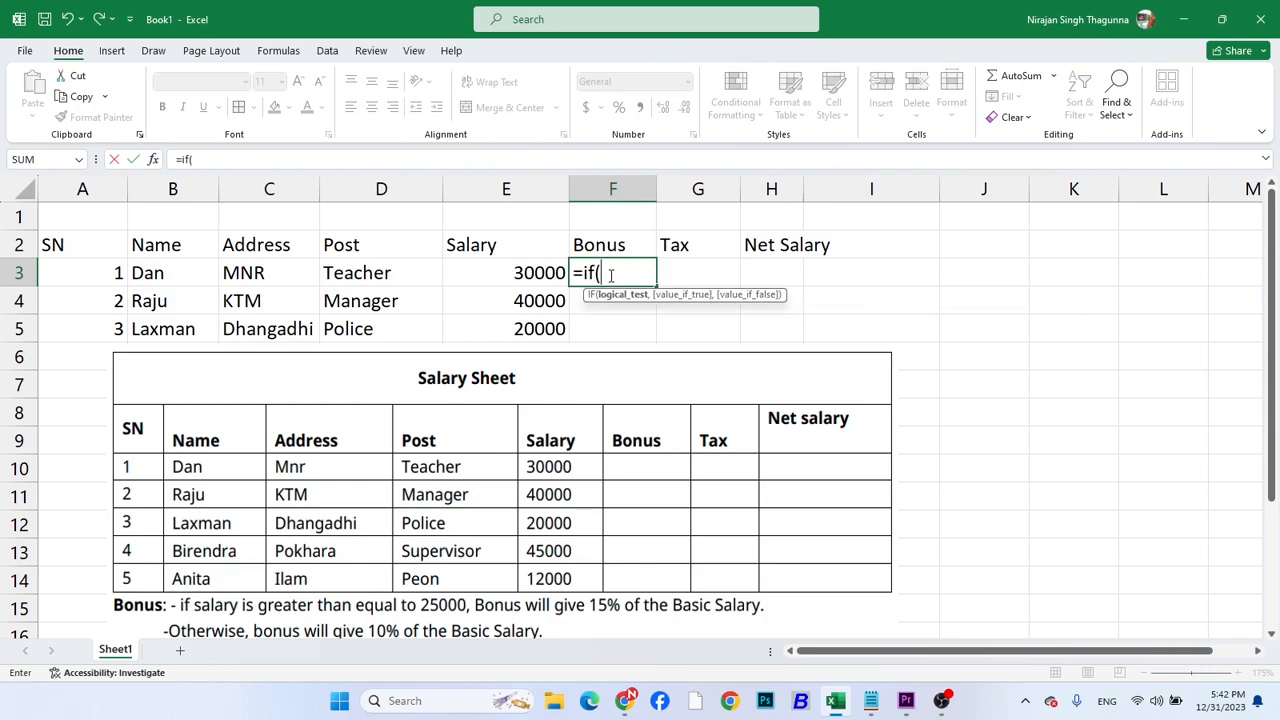
{"action": "left_click", "coordinate": [505, 274]}
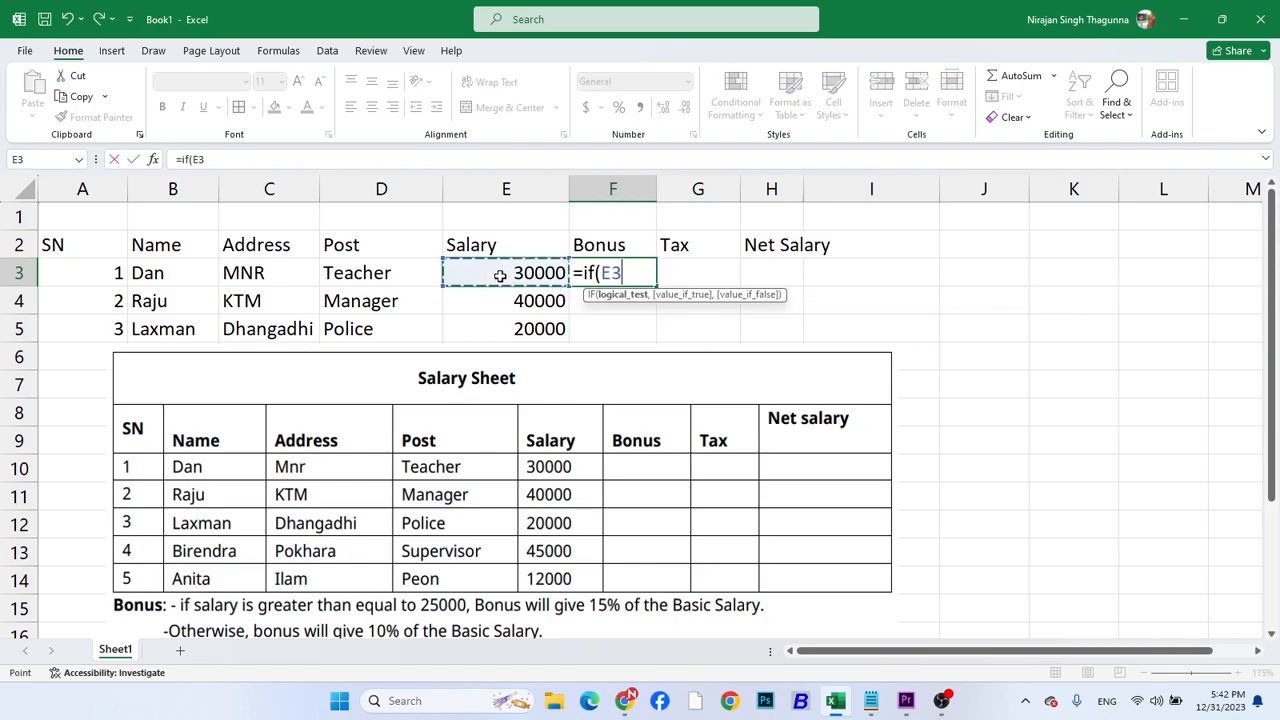
{"action": "type", "text": ">"}
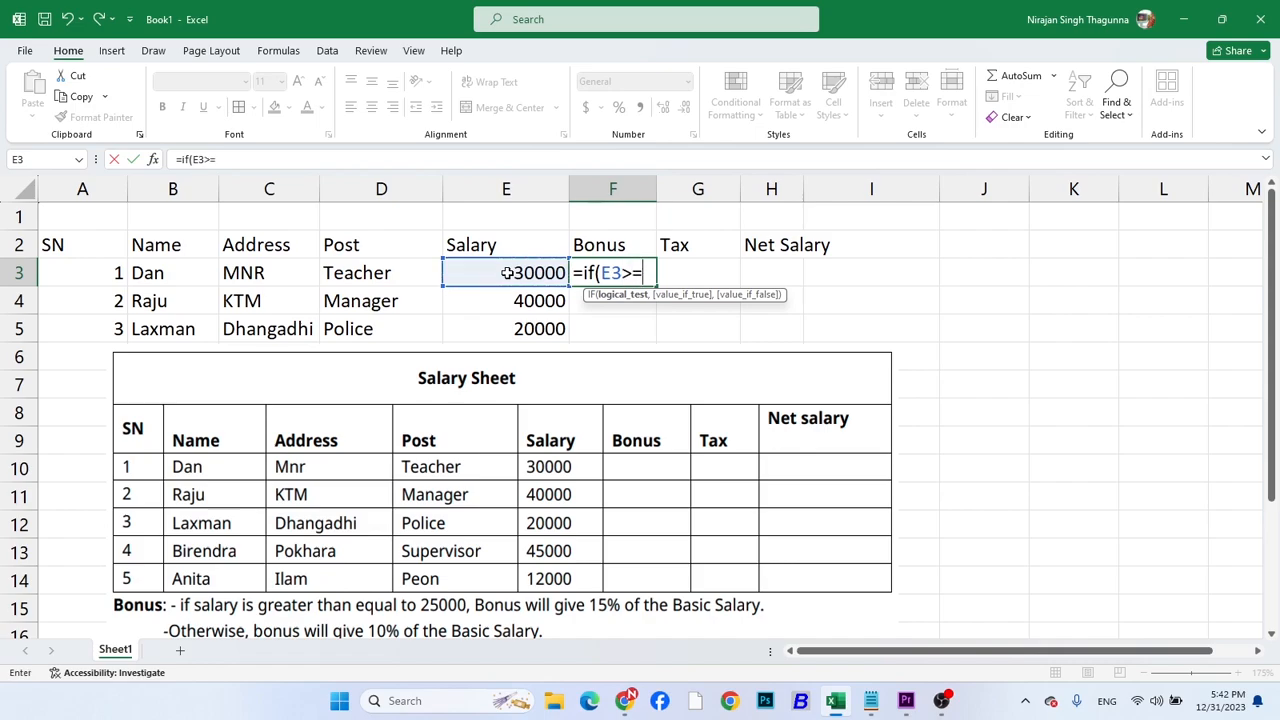
{"action": "type", "text": "=25000,"}
Complete the F3 bonus formula with E3*15% if the condition is true and E3*10% otherwise
{"action": "left_click", "coordinate": [507, 273]}
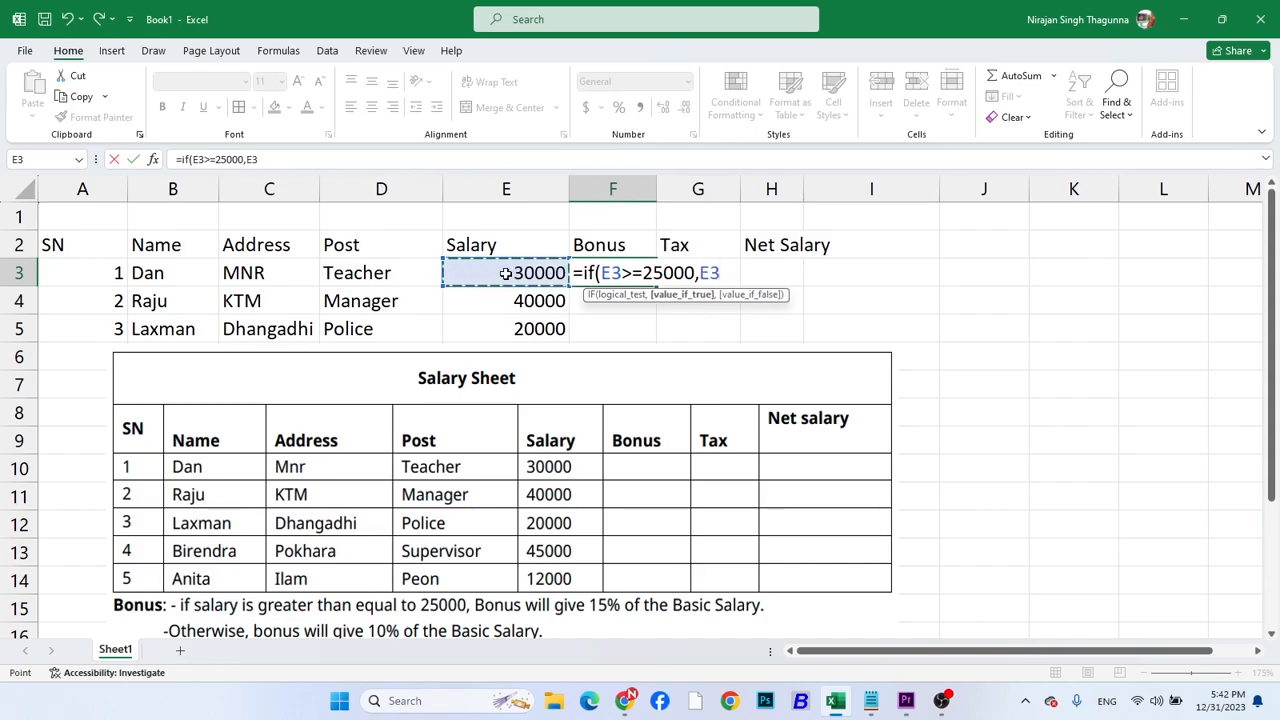
{"action": "type", "text": "*"}
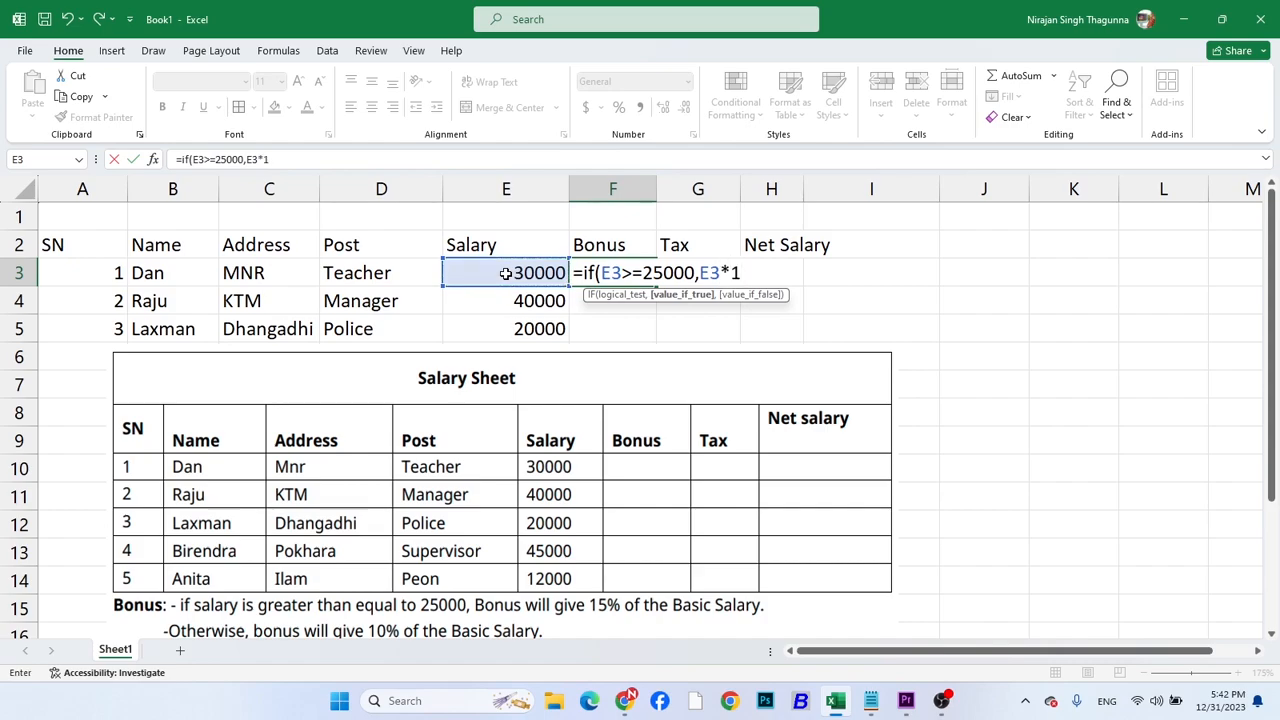
{"action": "type", "text": "15%,"}
{"action": "left_click", "coordinate": [506, 273]}
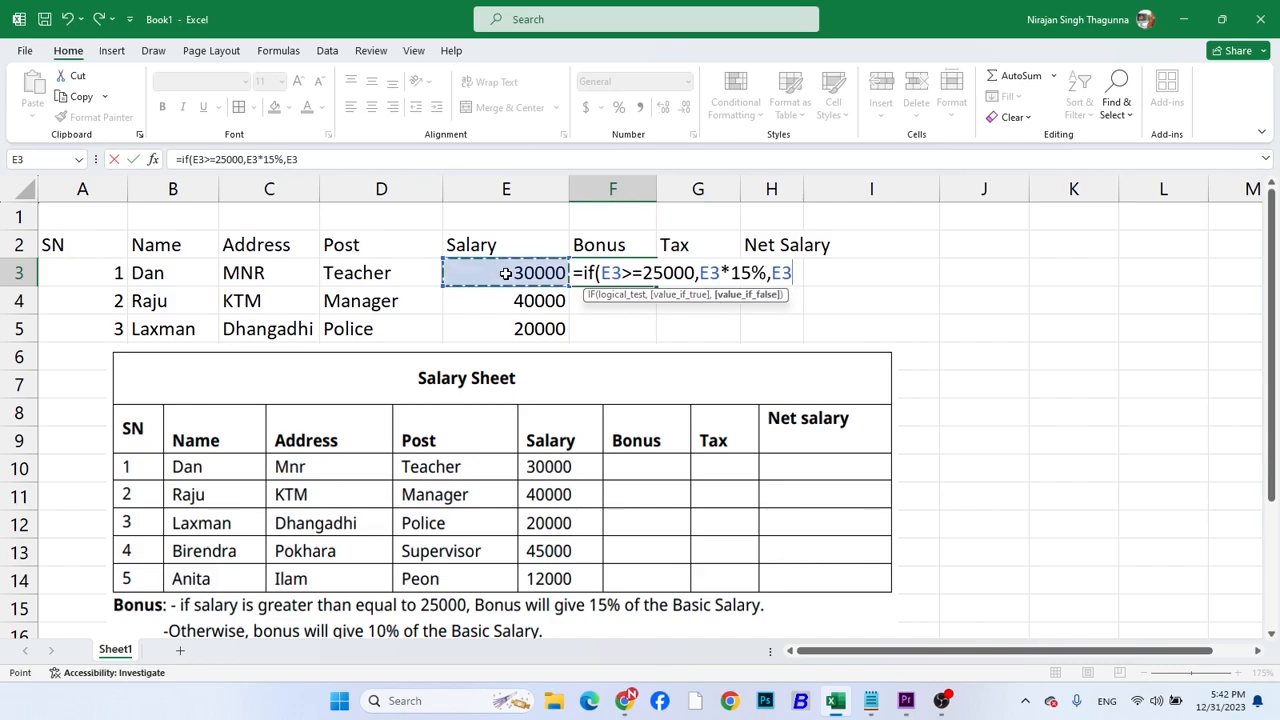
{"action": "type", "text": "*10%"}
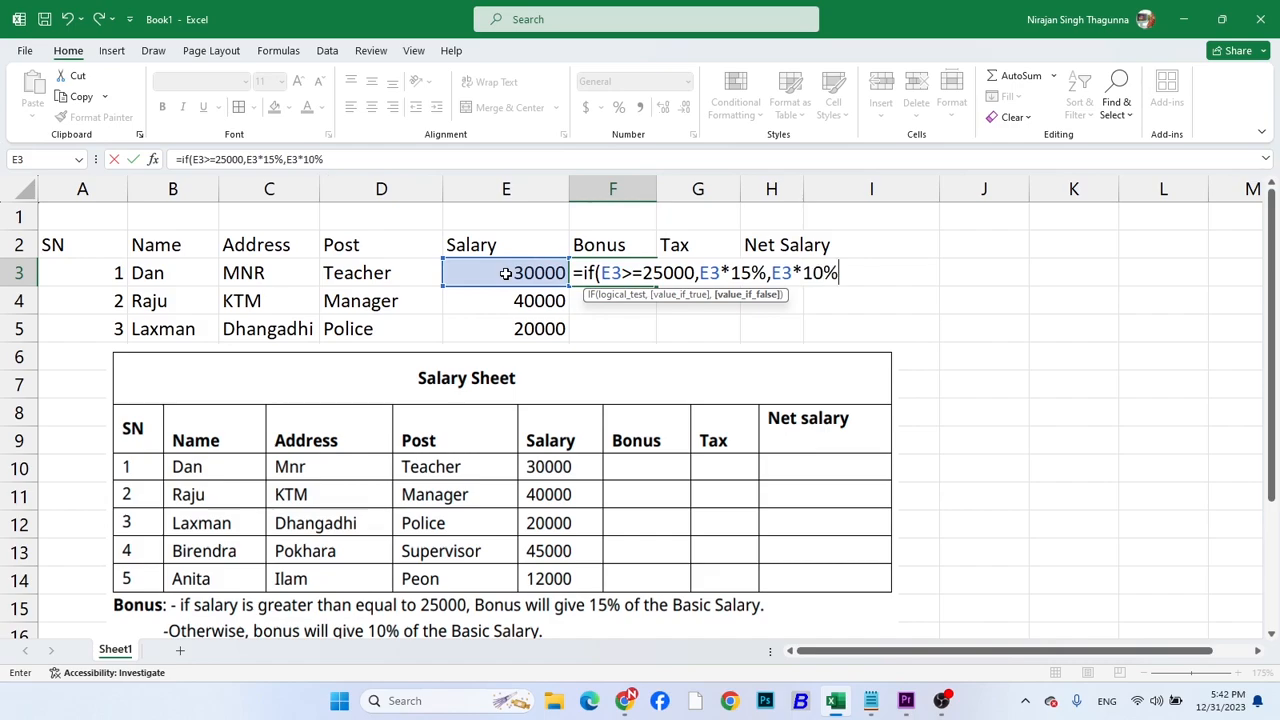
{"action": "type", "text": ")"}
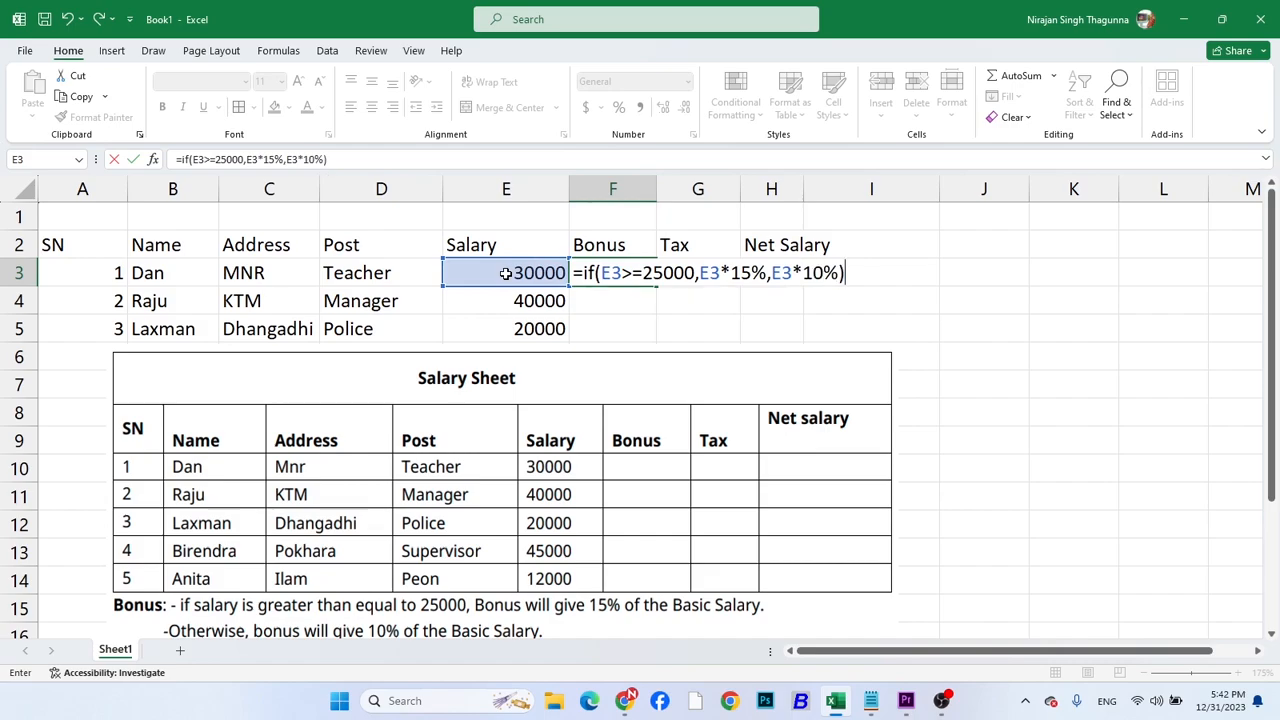
{"action": "key", "text": "Return"}
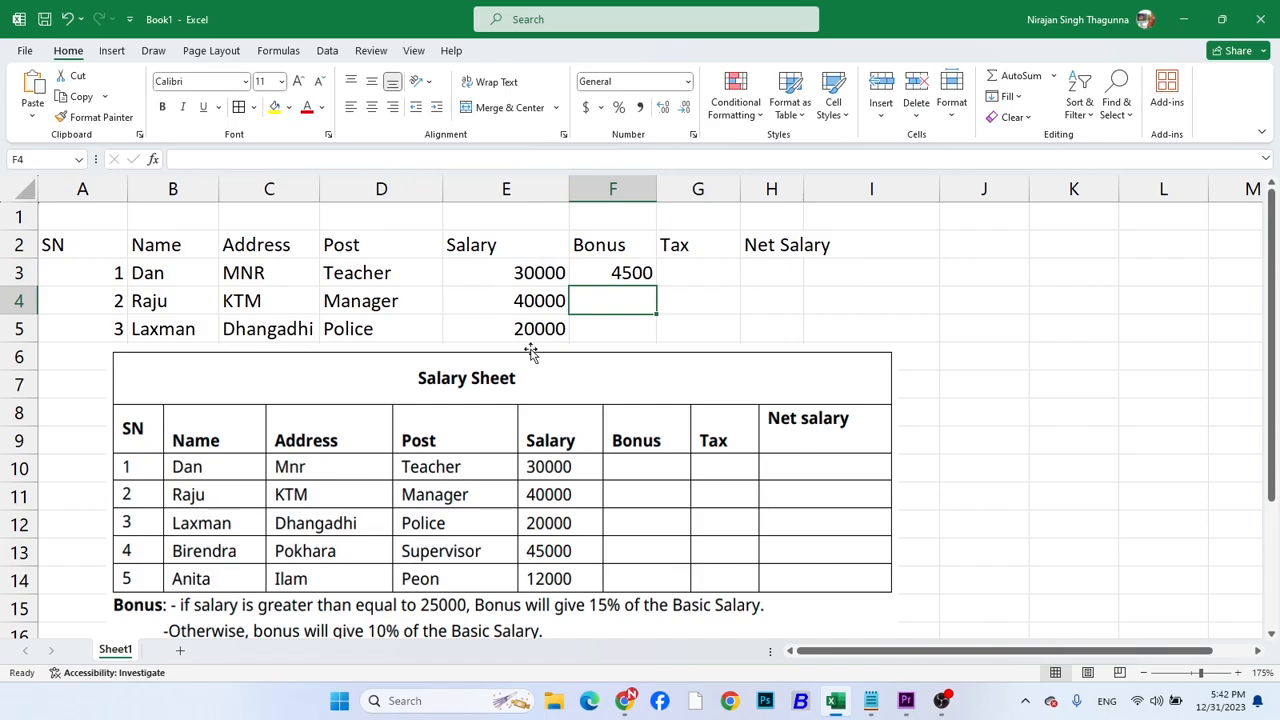
Move the Salary Sheet picture down to about row 10 and fill the F3 bonus formula down to F7
{"action": "left_click", "coordinate": [561, 385]}
{"action": "left_click_drag", "start_coordinate": [563, 366], "coordinate": [574, 488]}
{"action": "left_click", "coordinate": [615, 276]}
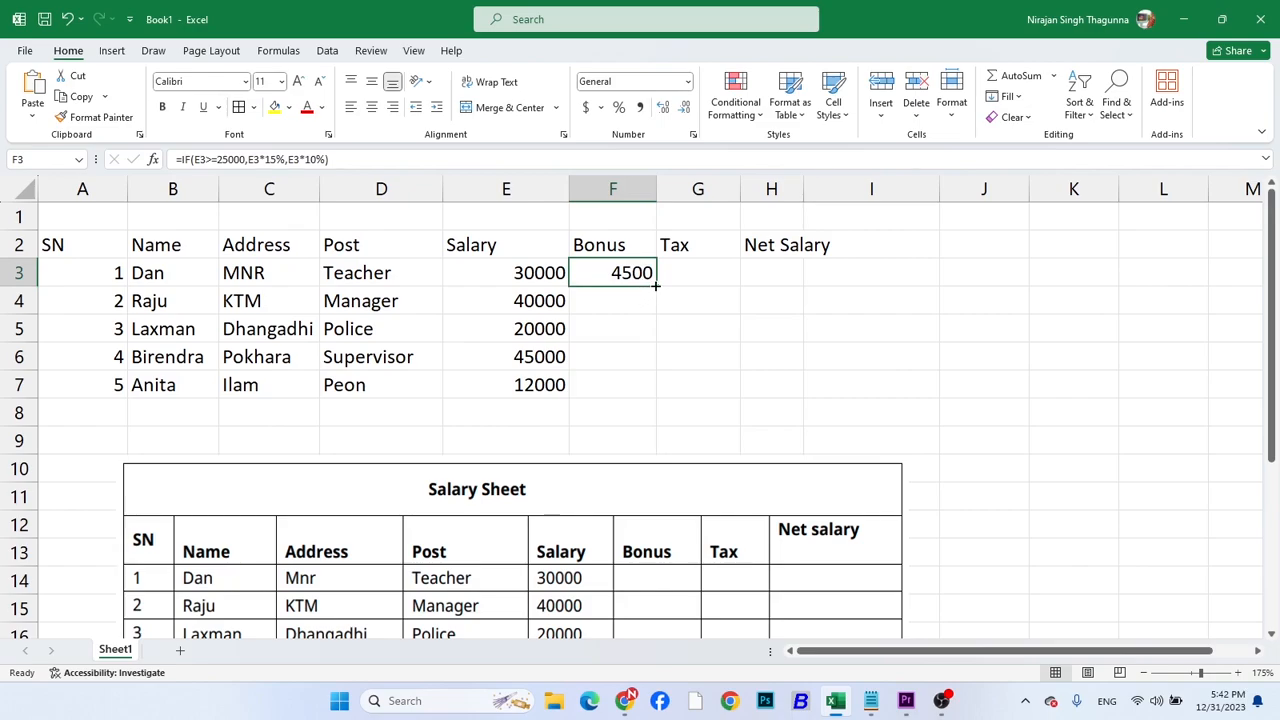
{"action": "double_click", "coordinate": [655, 286]}
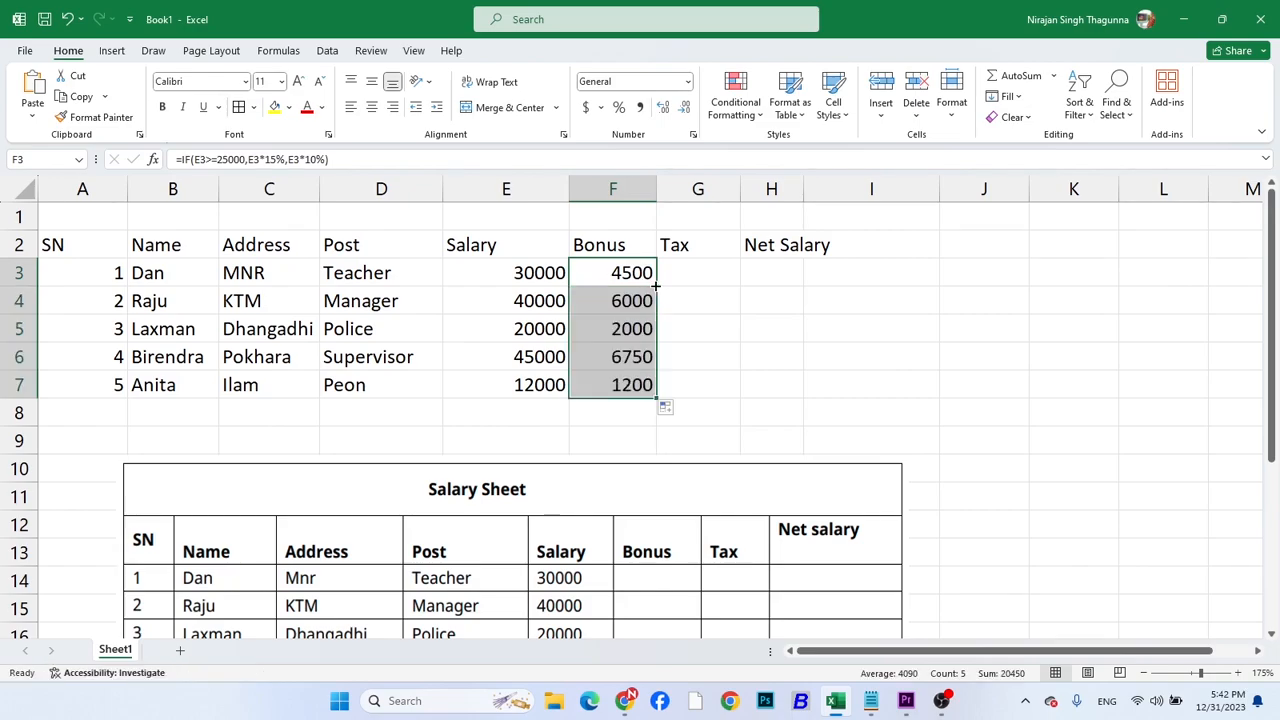
Cross-check the bonus in F3 by calculating =E3*15% in G4, and clear that check calculation
{"action": "left_click", "coordinate": [578, 272]}
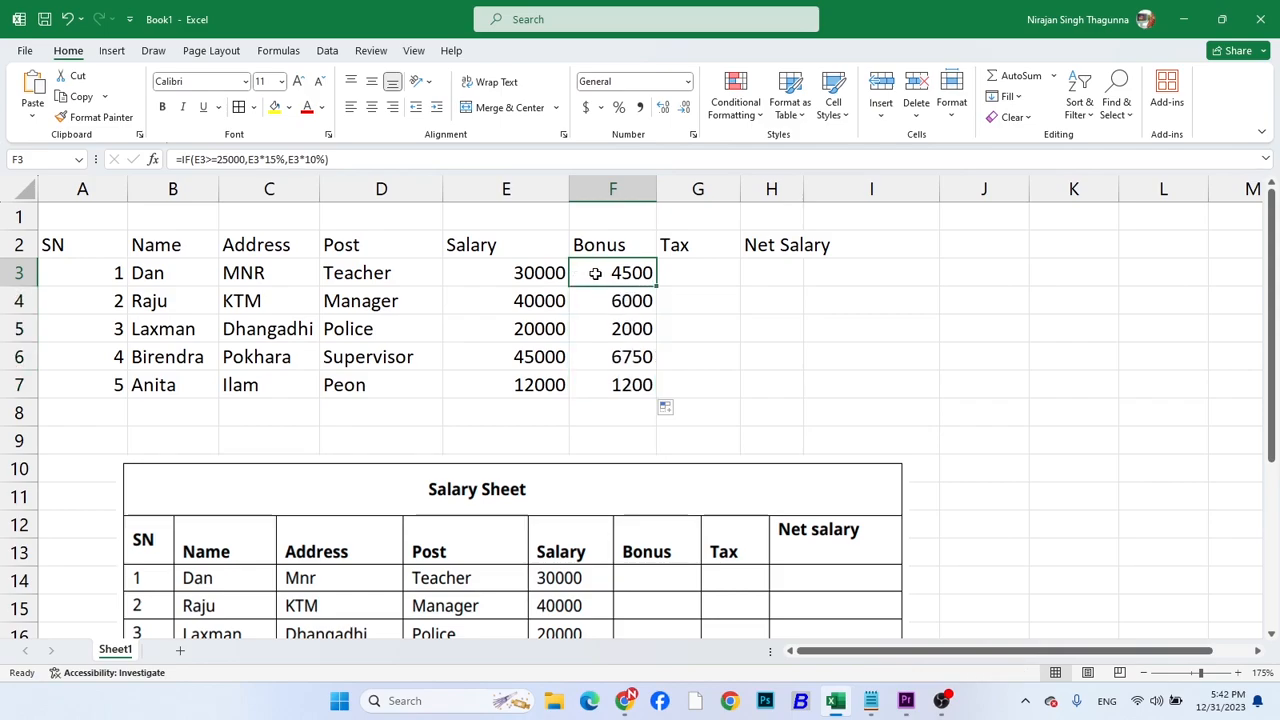
{"action": "left_click", "coordinate": [524, 278]}
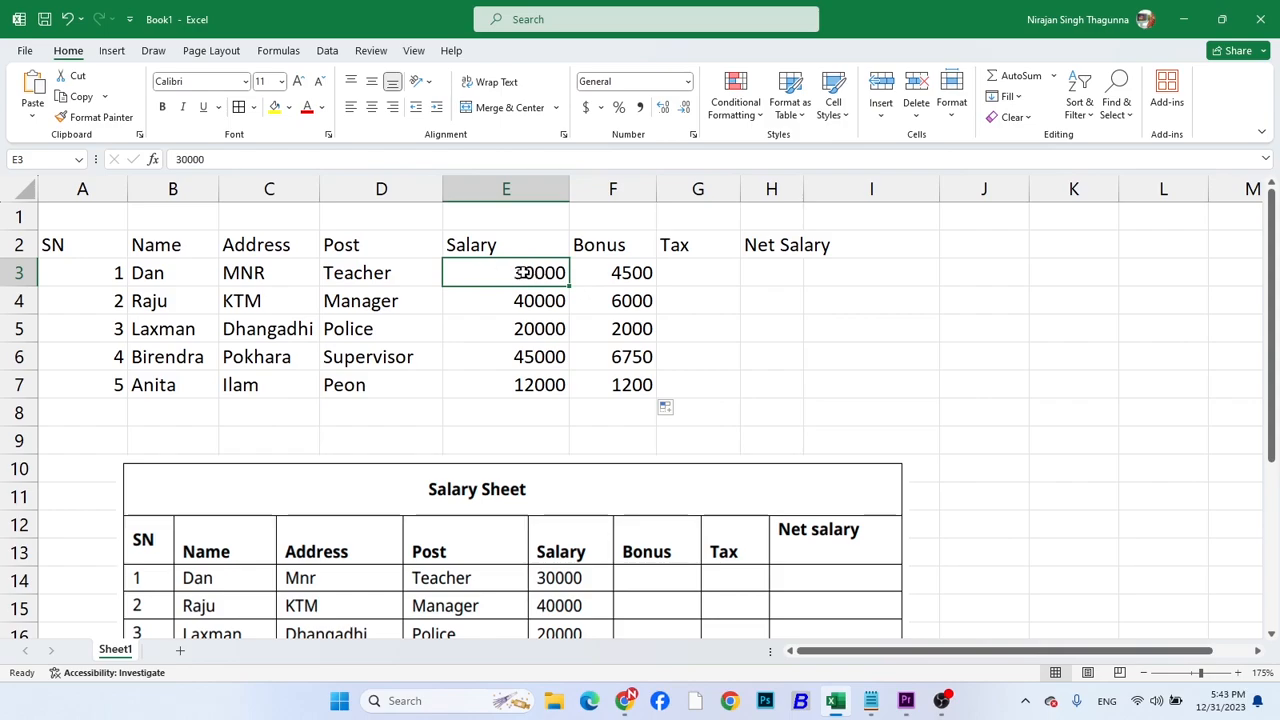
{"action": "left_click", "coordinate": [618, 277]}
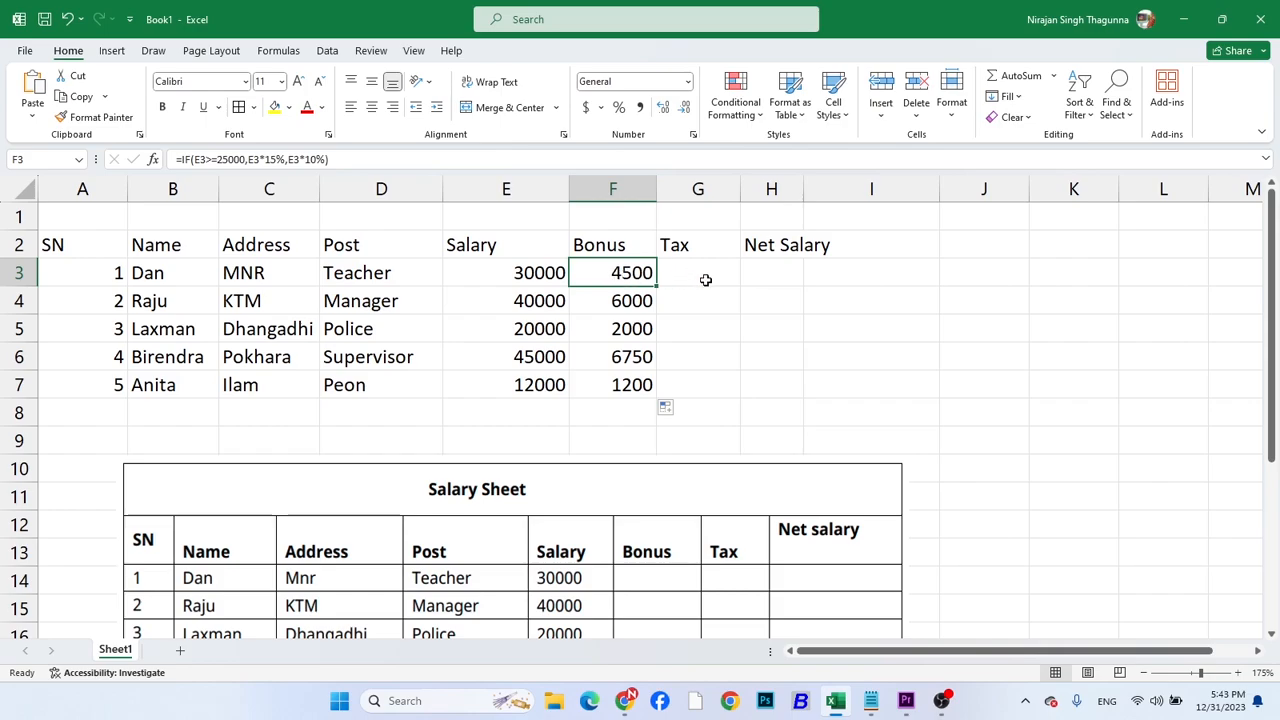
{"action": "left_click", "coordinate": [527, 275]}
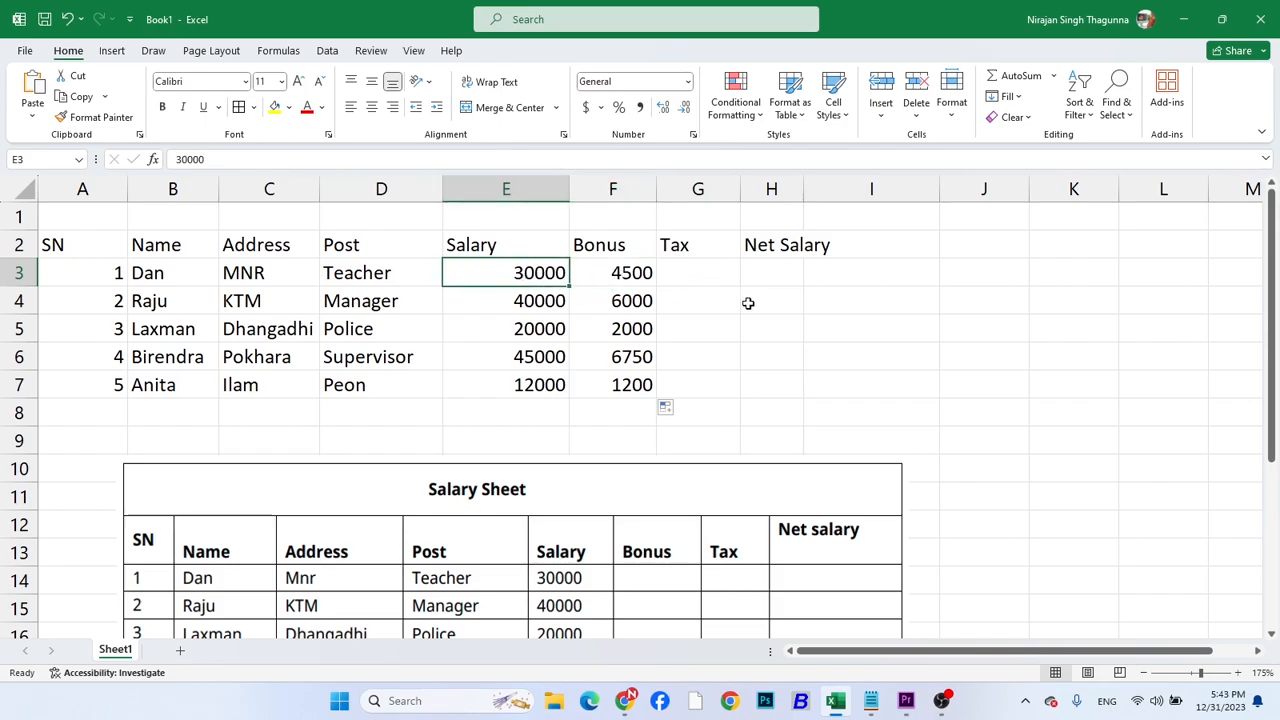
{"action": "left_click", "coordinate": [715, 305]}
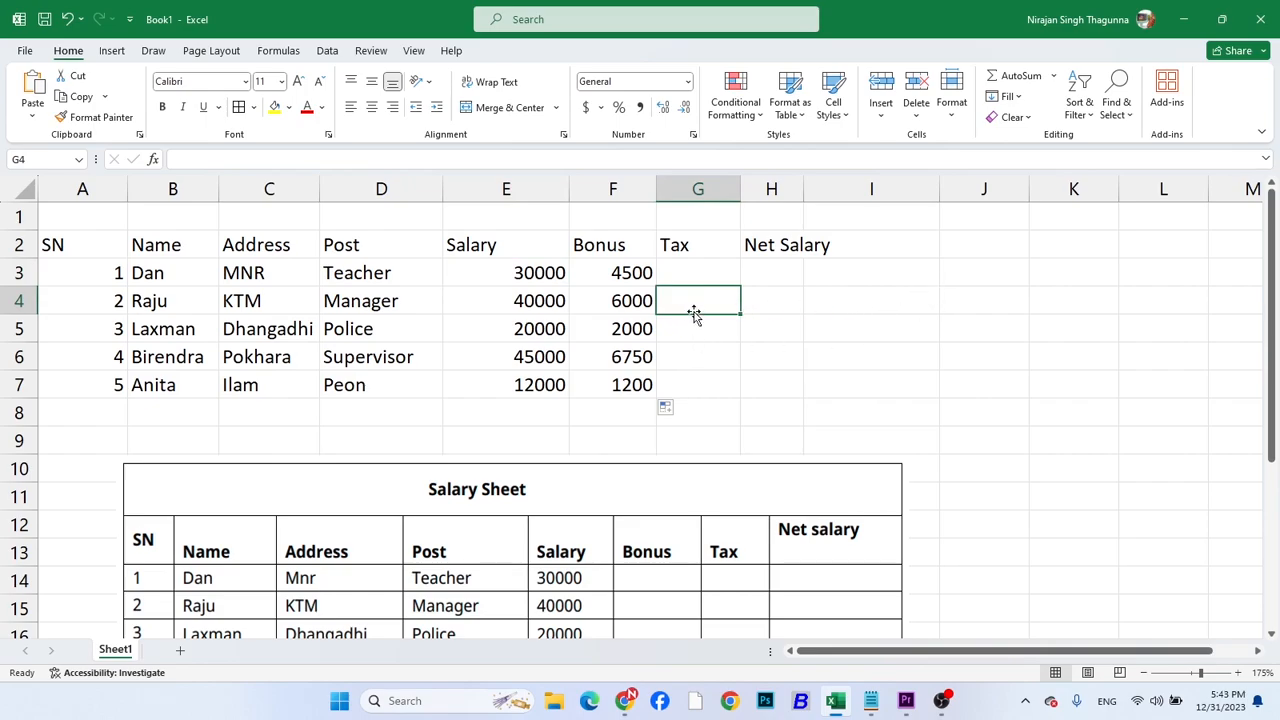
{"action": "type", "text": "="}
{"action": "left_click", "coordinate": [533, 278]}
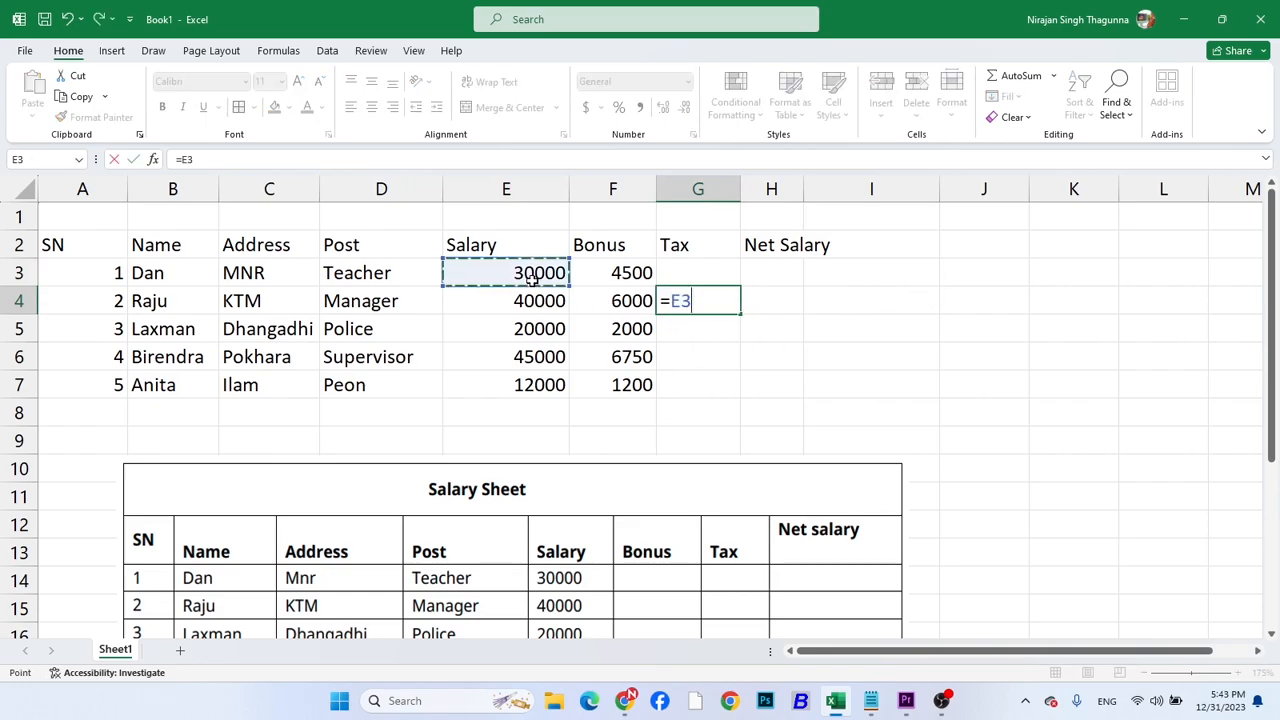
{"action": "type", "text": "*15"}
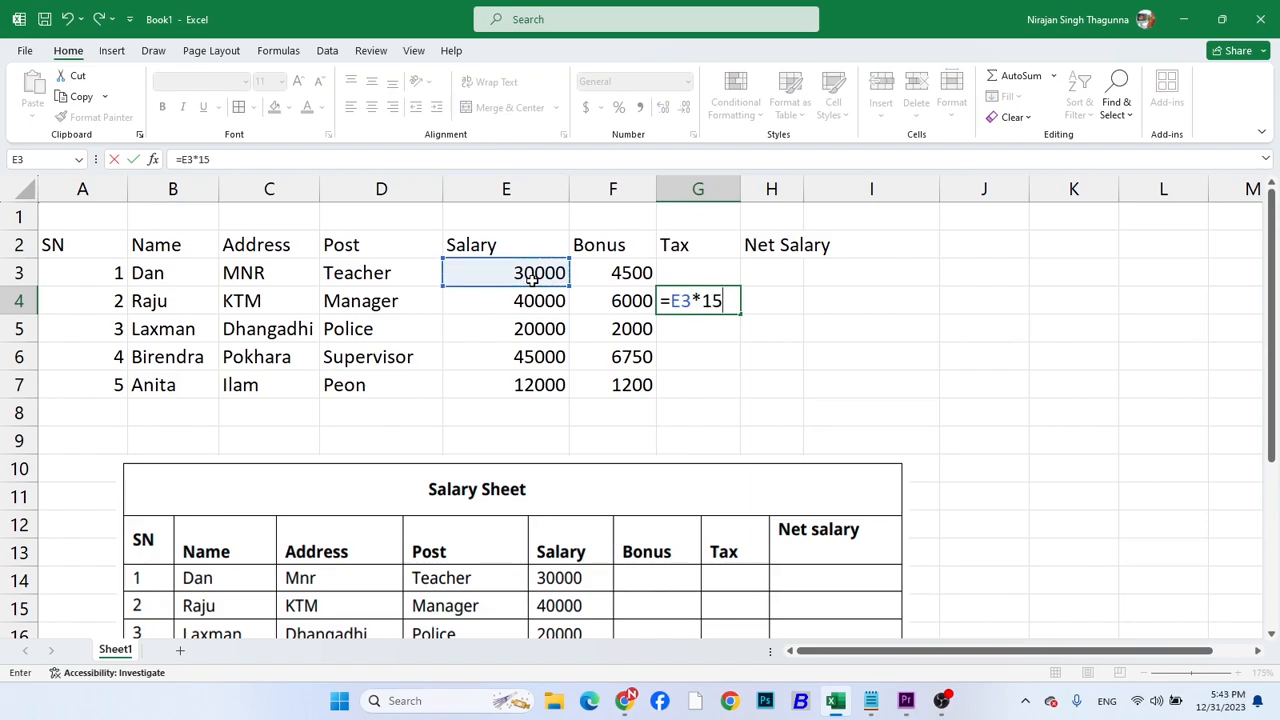
{"action": "type", "text": "%"}
{"action": "key", "text": "Return"}
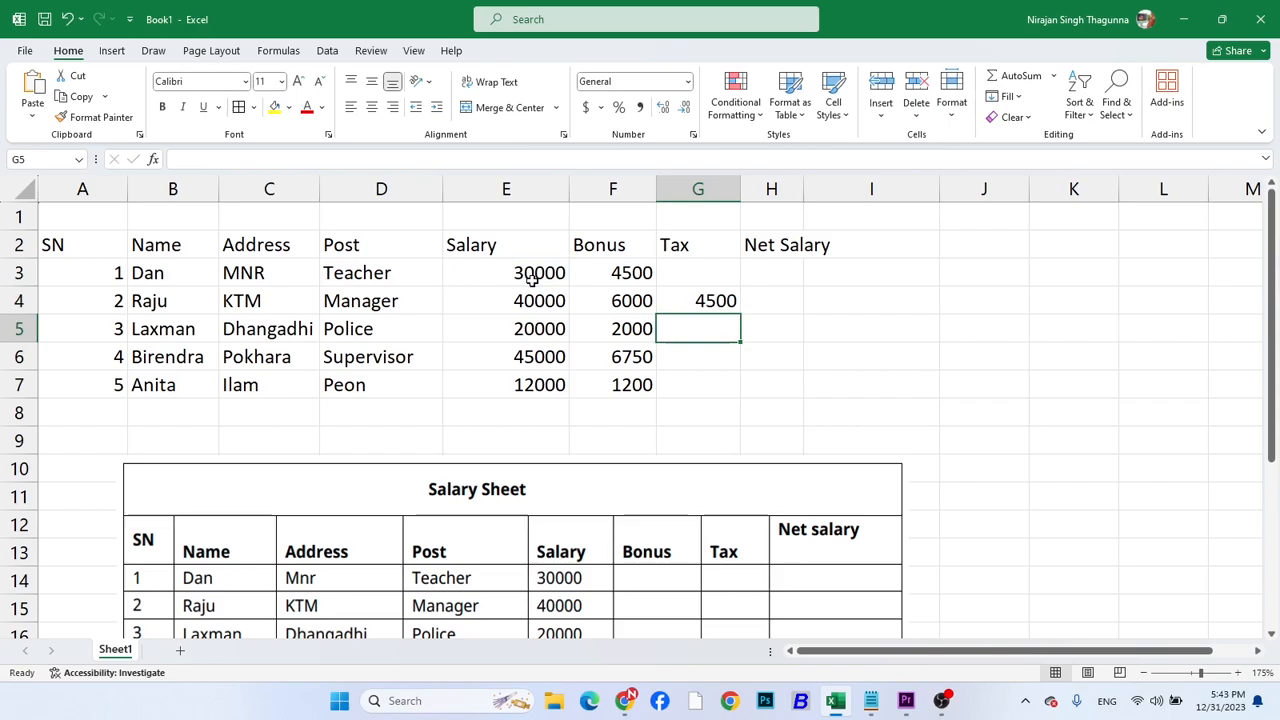
{"action": "left_click", "coordinate": [718, 300]}
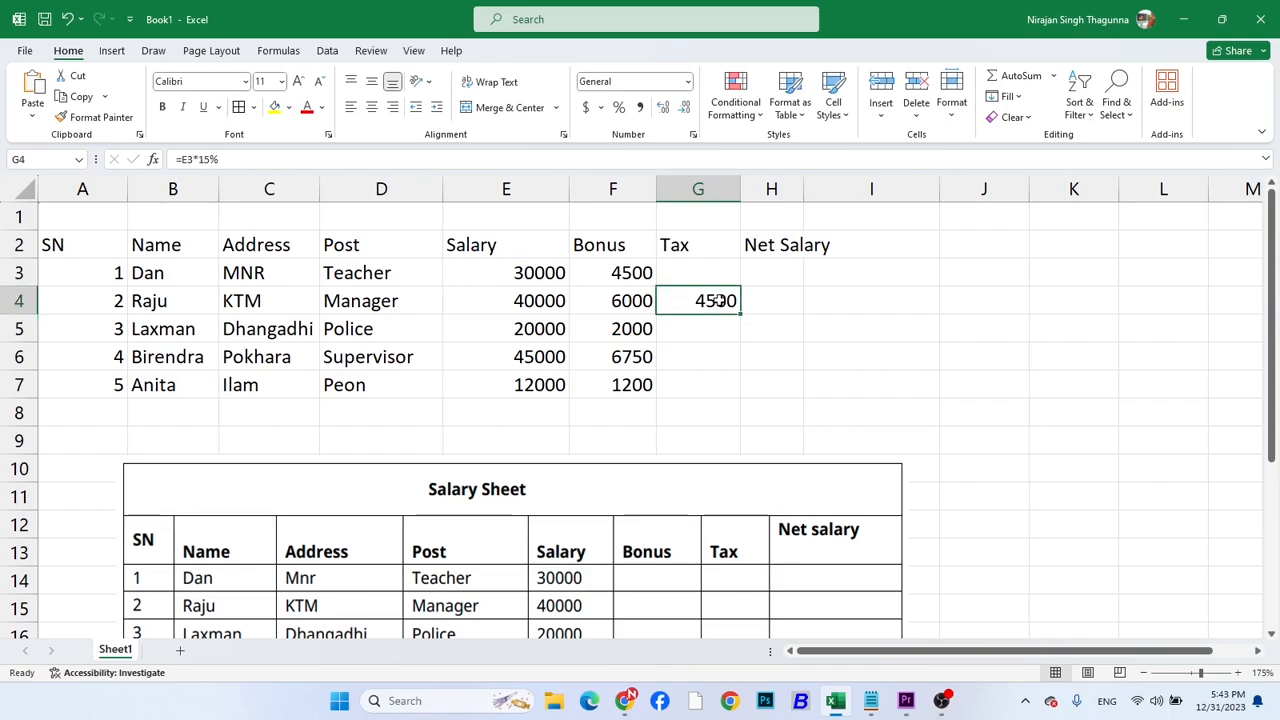
{"action": "key", "text": "Delete"}
Inspect the salary in E5 and bonus formula in F5, and move the Salary Sheet picture up to about row 3
{"action": "left_click", "coordinate": [594, 337]}
{"action": "left_click", "coordinate": [521, 327]}
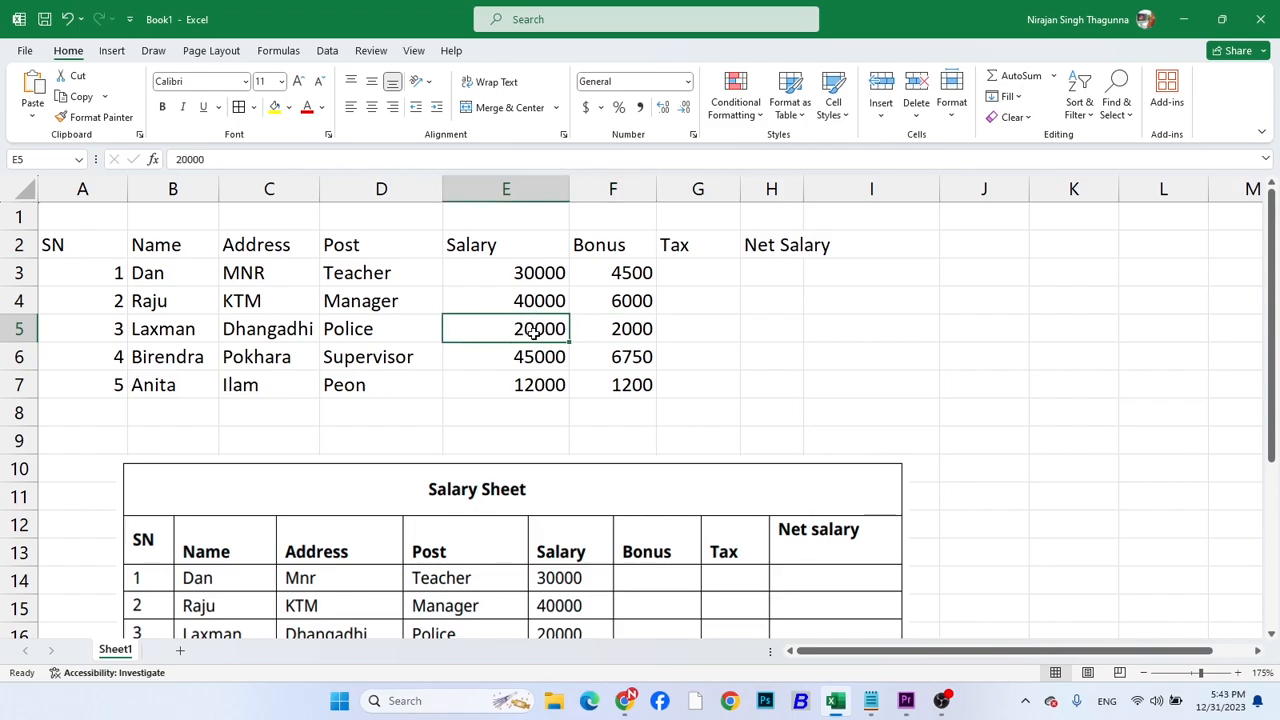
{"action": "left_click", "coordinate": [633, 325]}
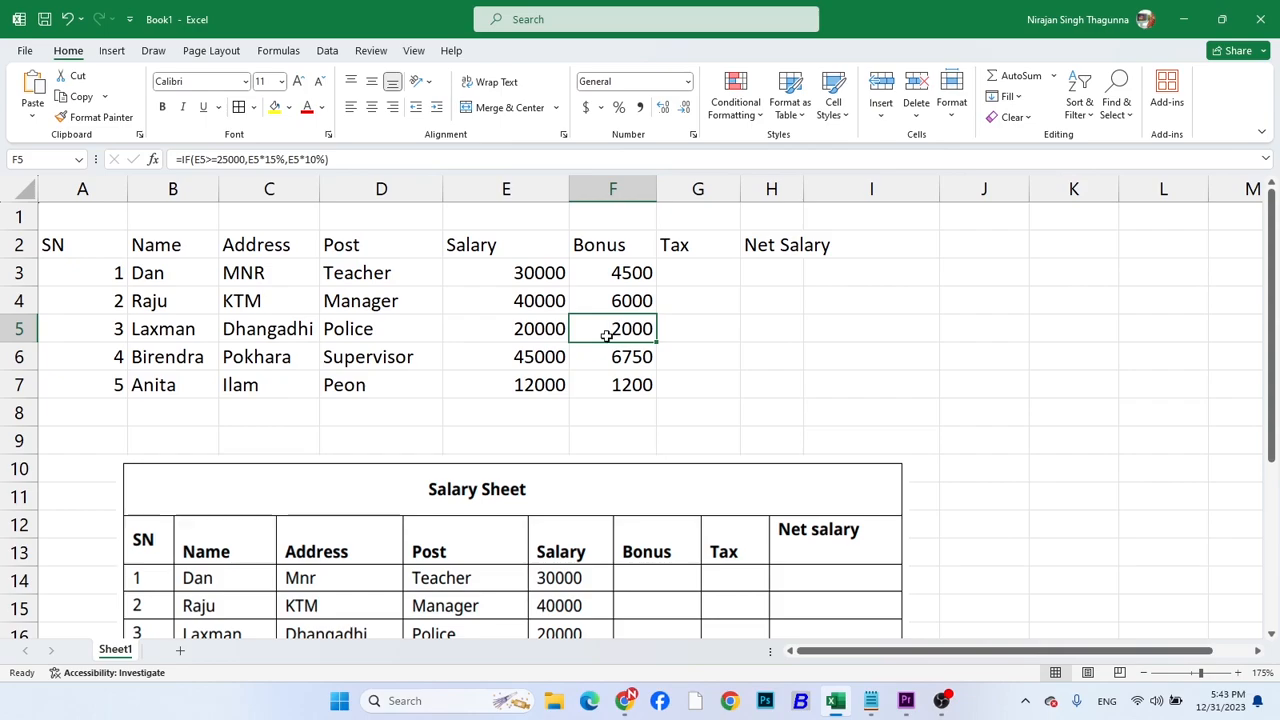
{"action": "left_click", "coordinate": [687, 267]}
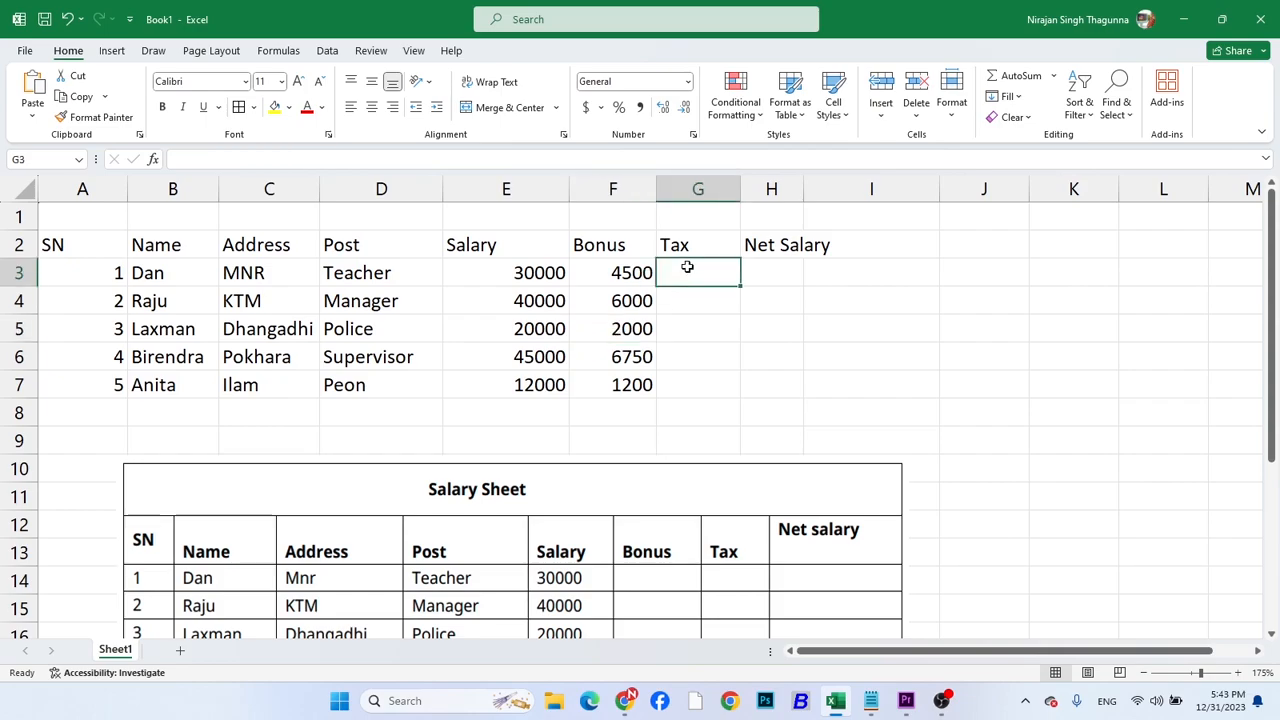
{"action": "left_click", "coordinate": [592, 553]}
{"action": "left_click_drag", "start_coordinate": [592, 553], "coordinate": [589, 361]}
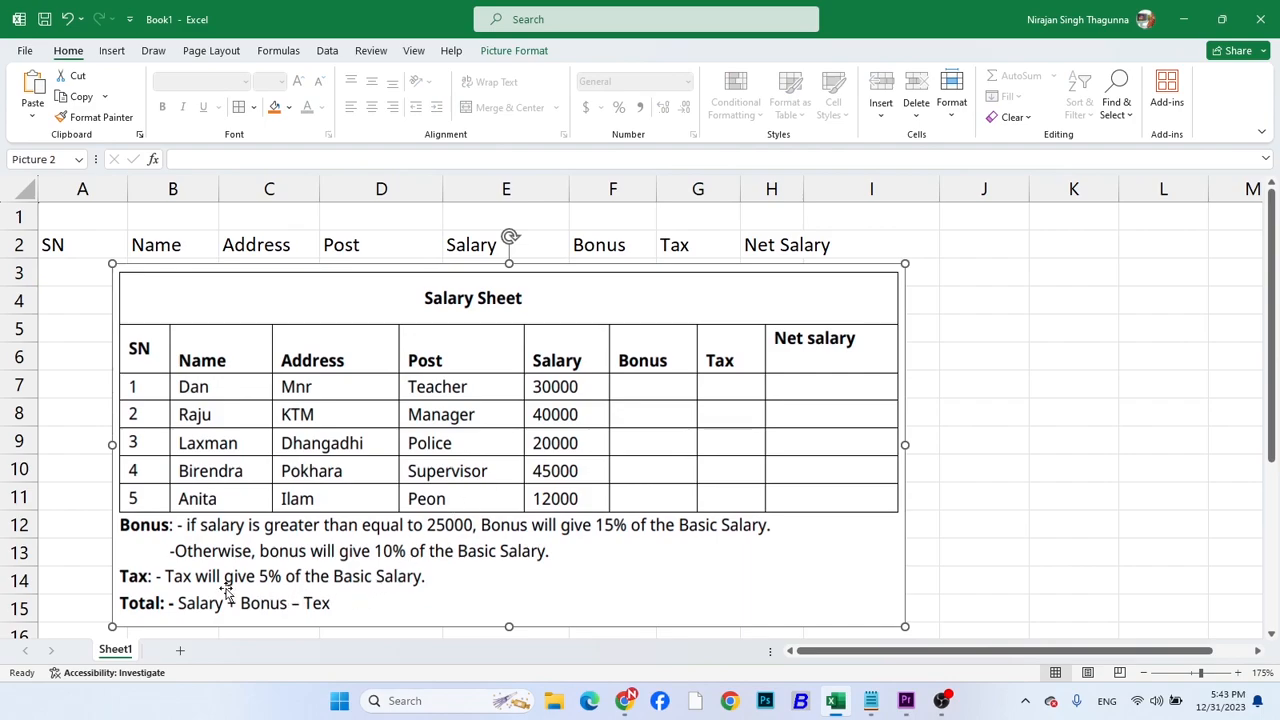
Move the Salary Sheet picture down to about row 10 and fill G3:G7 with the 5% tax formula, starting from =E3*5% in G3
{"action": "left_click_drag", "start_coordinate": [606, 337], "coordinate": [599, 527]}
{"action": "left_click", "coordinate": [675, 279]}
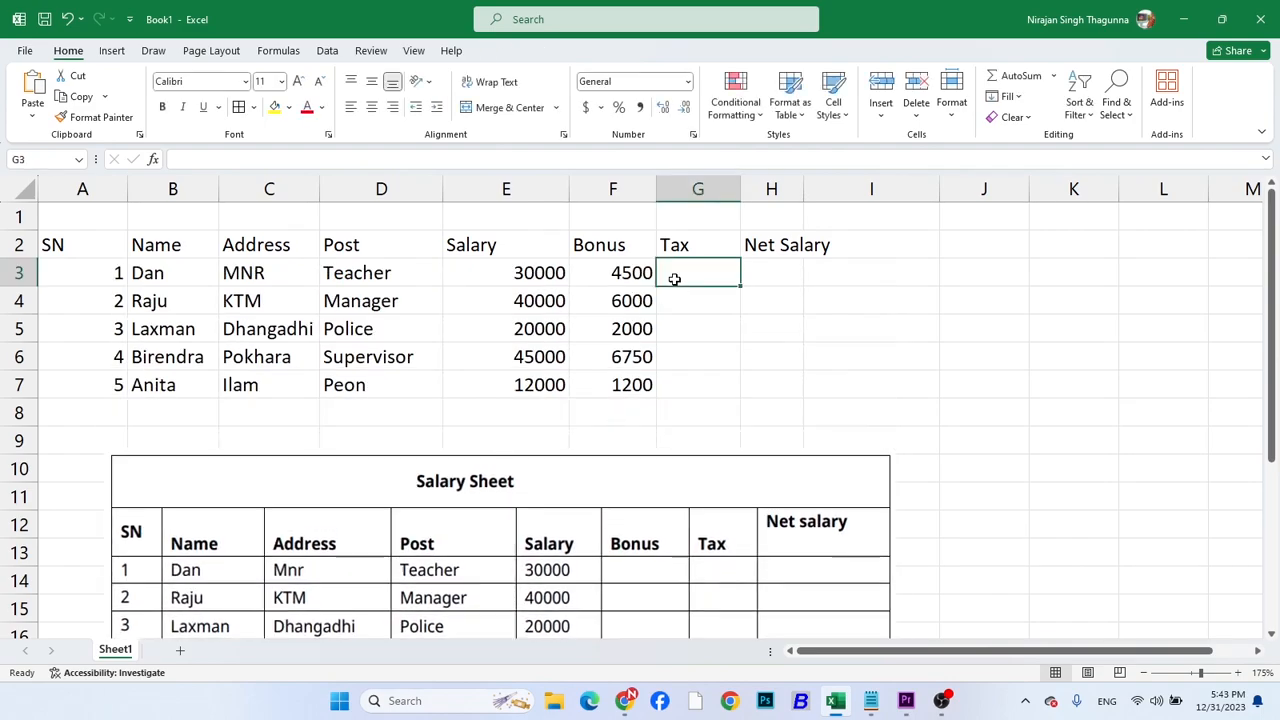
{"action": "type", "text": "="}
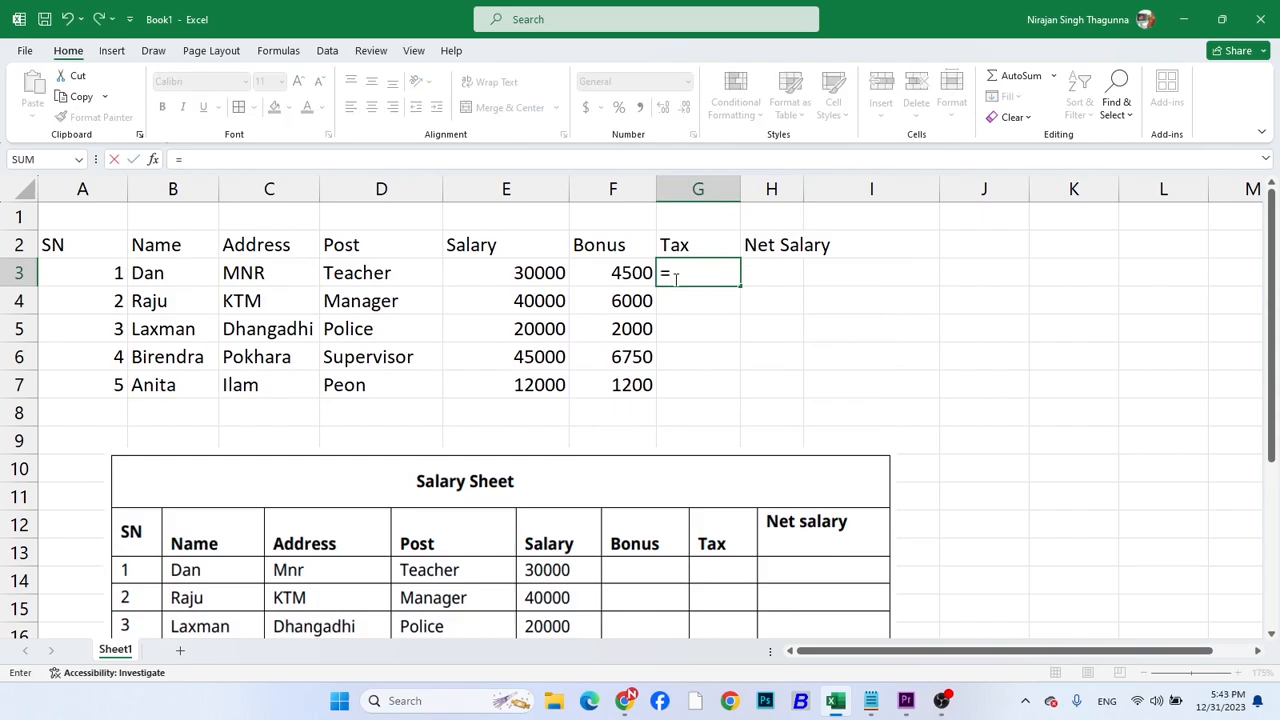
{"action": "left_click", "coordinate": [547, 274]}
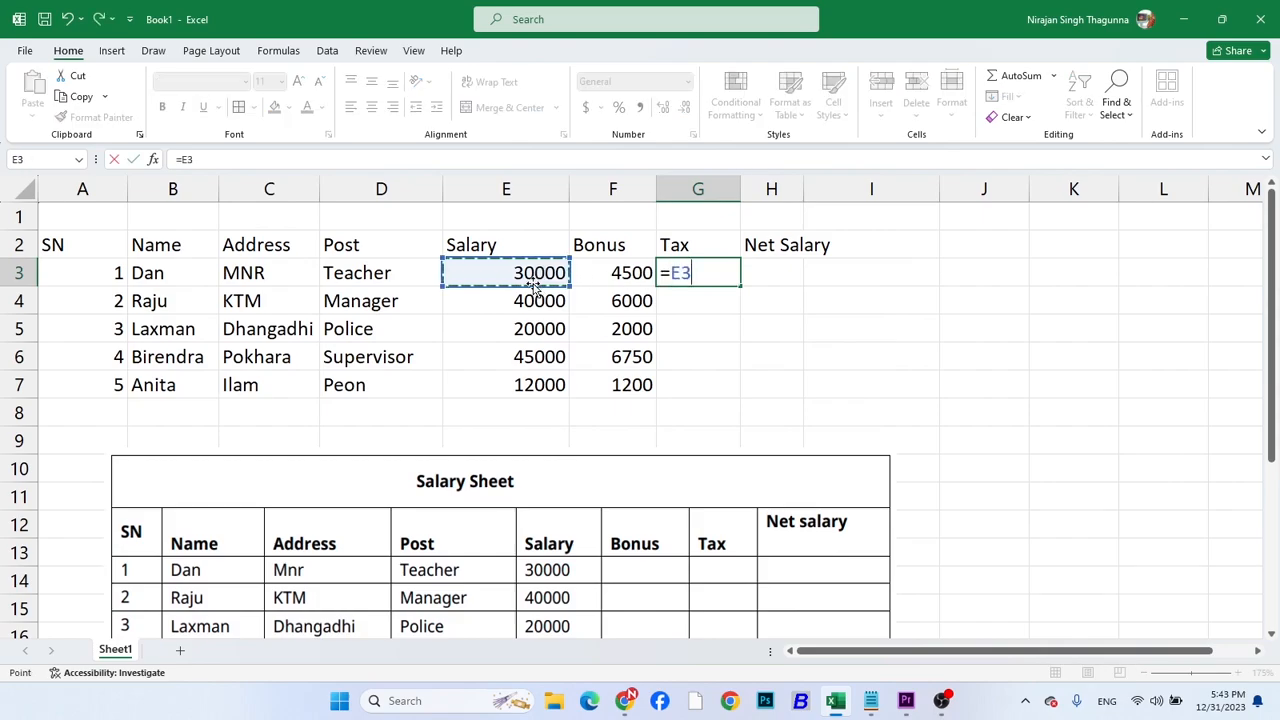
{"action": "type", "text": "*5%"}
{"action": "key", "text": "Return"}
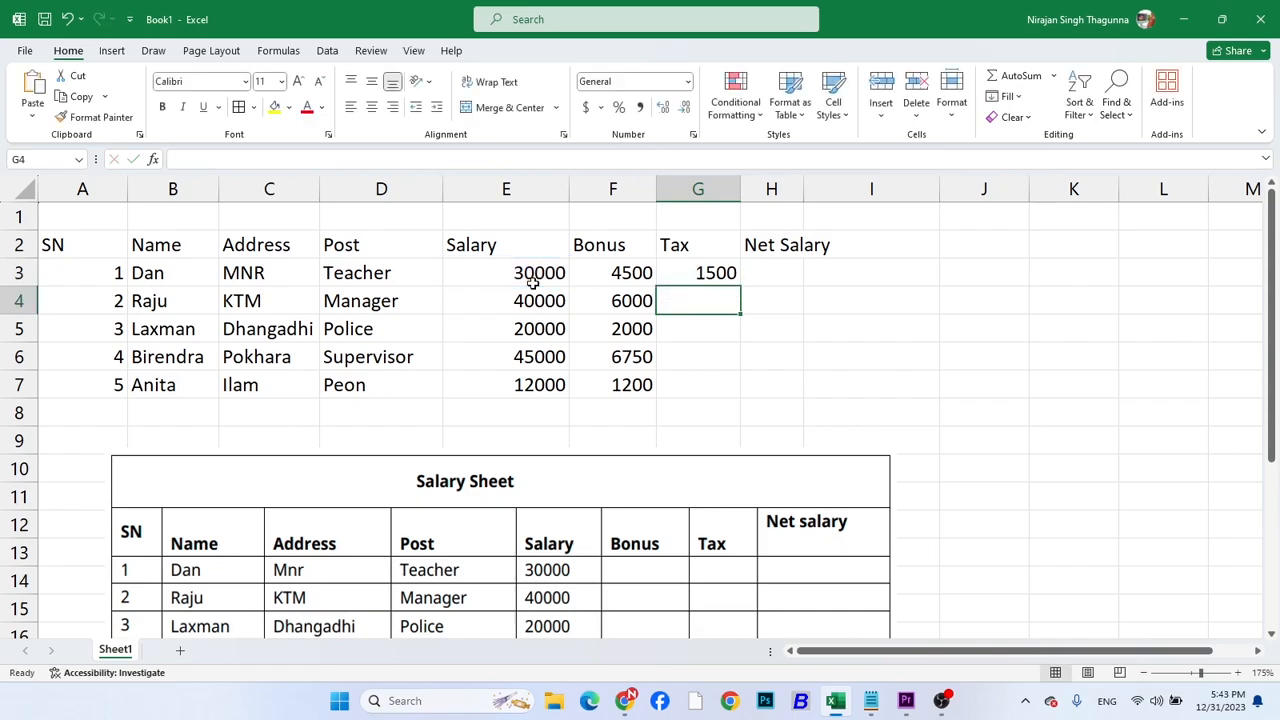
{"action": "left_click", "coordinate": [715, 278]}
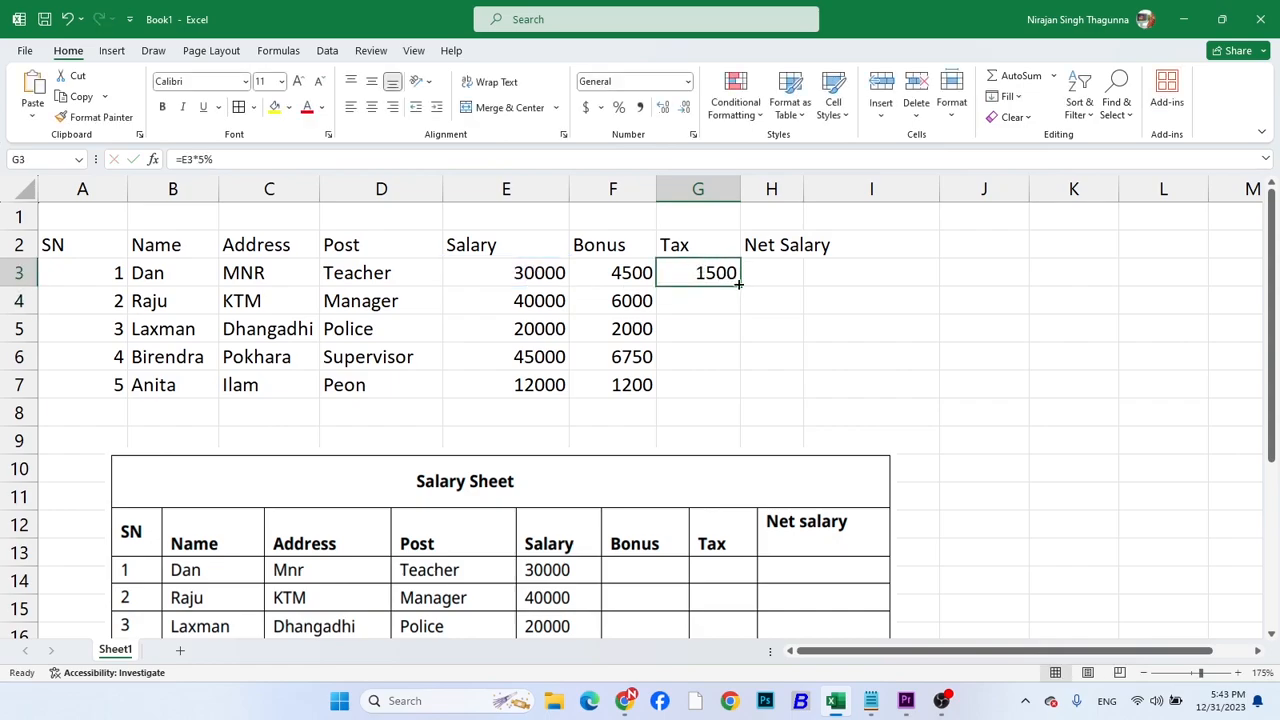
{"action": "double_click", "coordinate": [740, 285]}
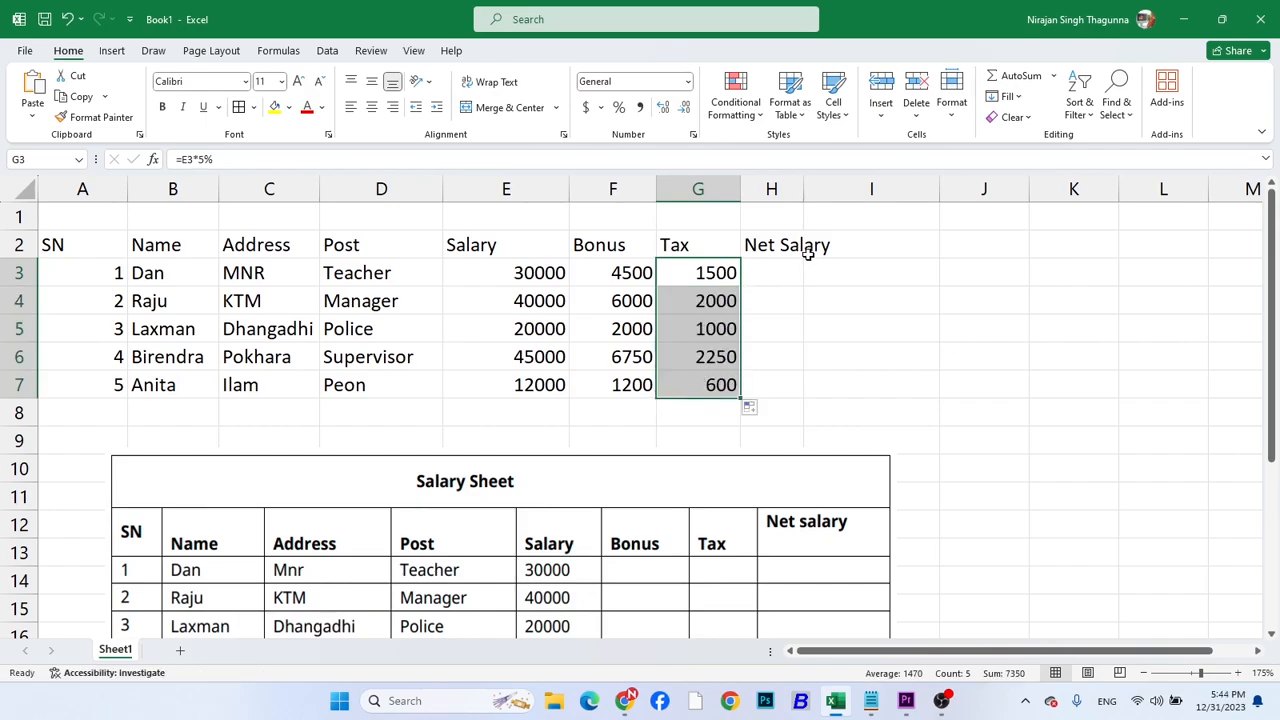
Calculate the net salary in H3 with the formula =E3+F3-G3
{"action": "left_click", "coordinate": [775, 267]}
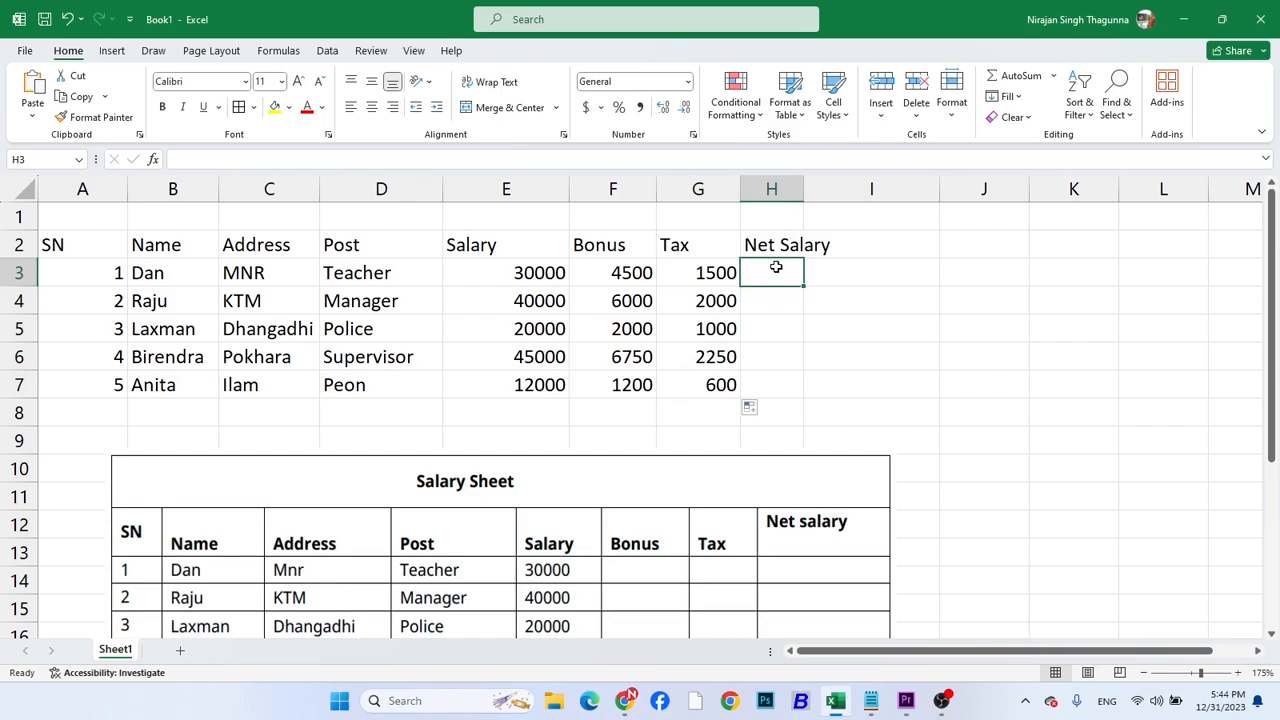
{"action": "type", "text": "-="}
{"action": "key", "text": "BackSpace"}
{"action": "type", "text": "="}
{"action": "left_click", "coordinate": [532, 277]}
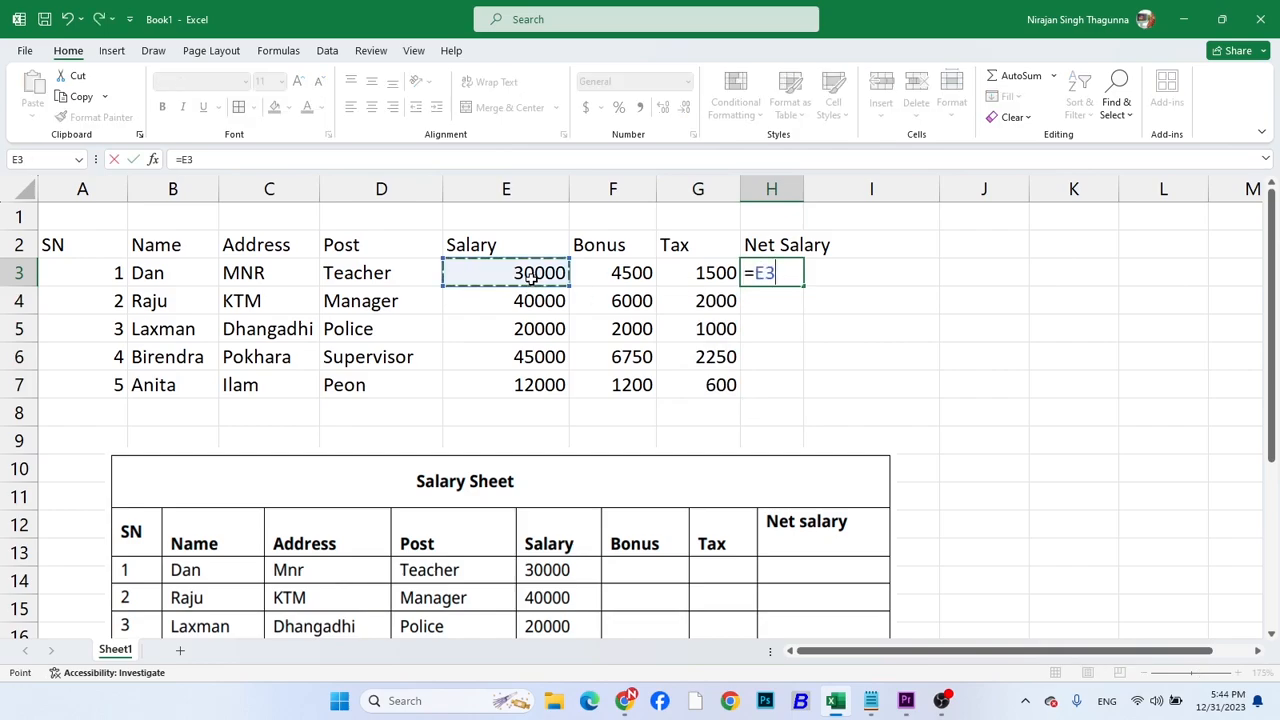
{"action": "type", "text": "+"}
{"action": "left_click", "coordinate": [580, 276]}
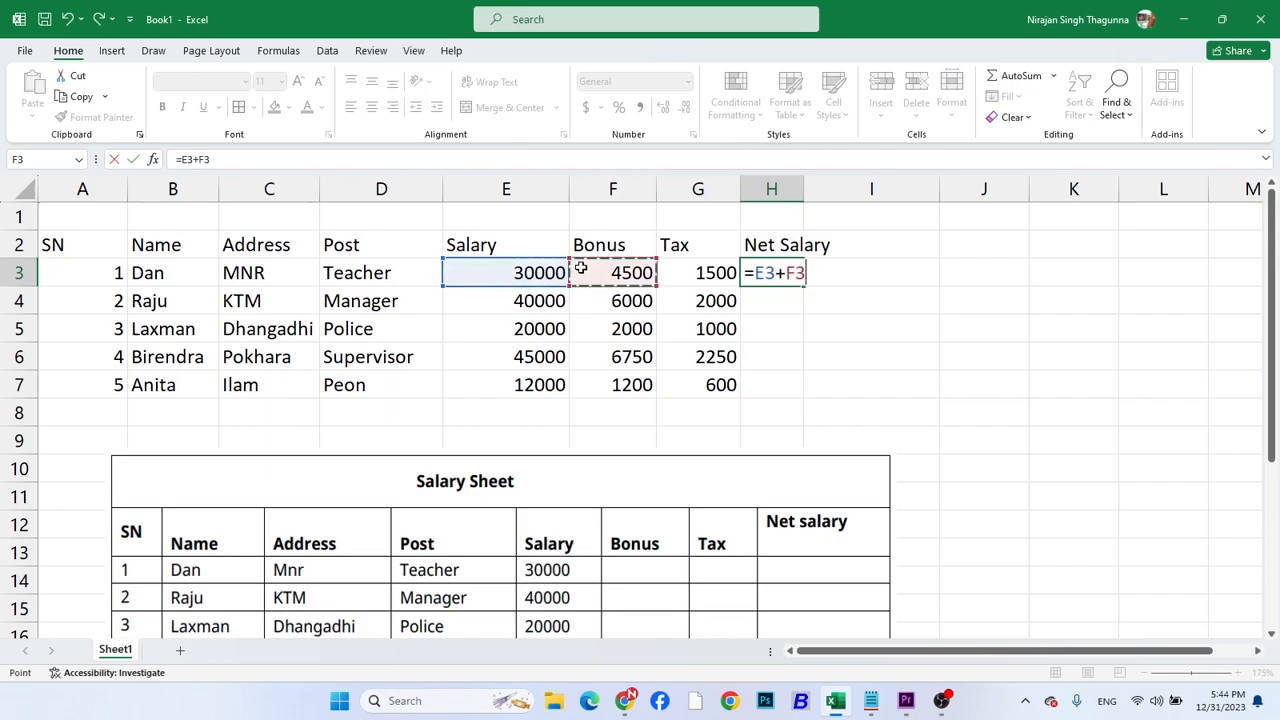
{"action": "type", "text": "-"}
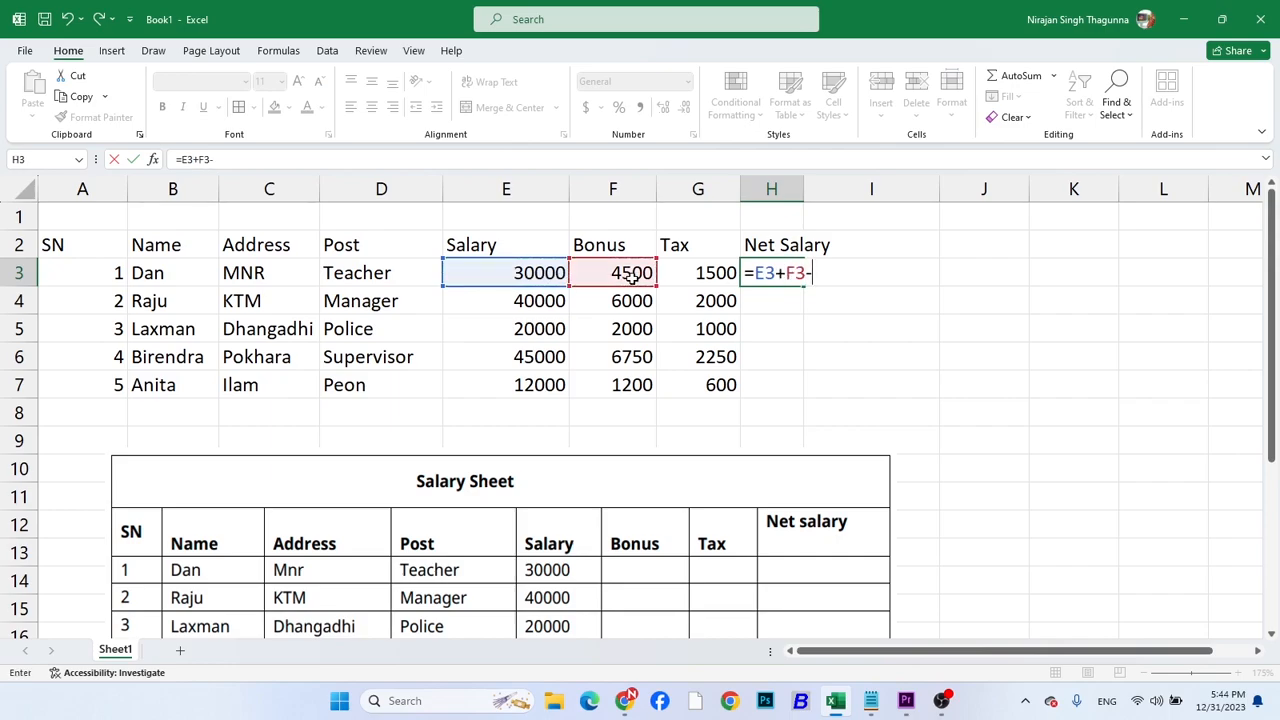
{"action": "left_click", "coordinate": [700, 276]}
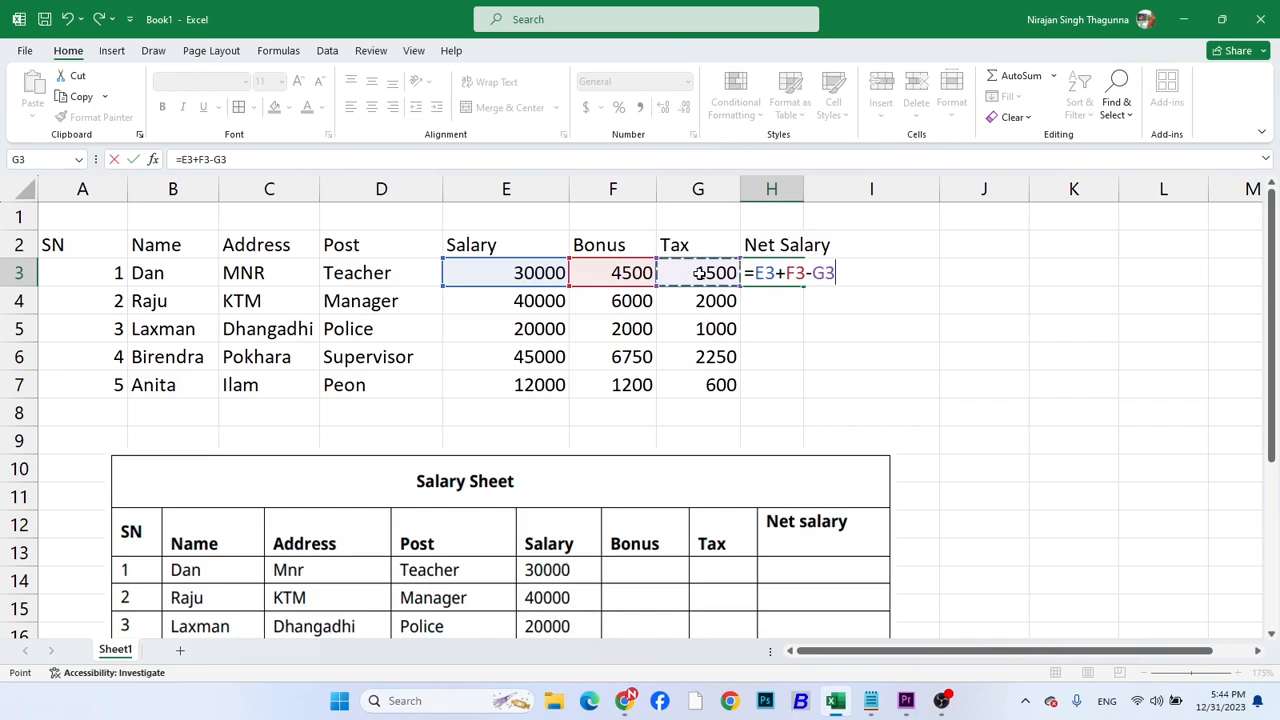
{"action": "key", "text": "Return"}
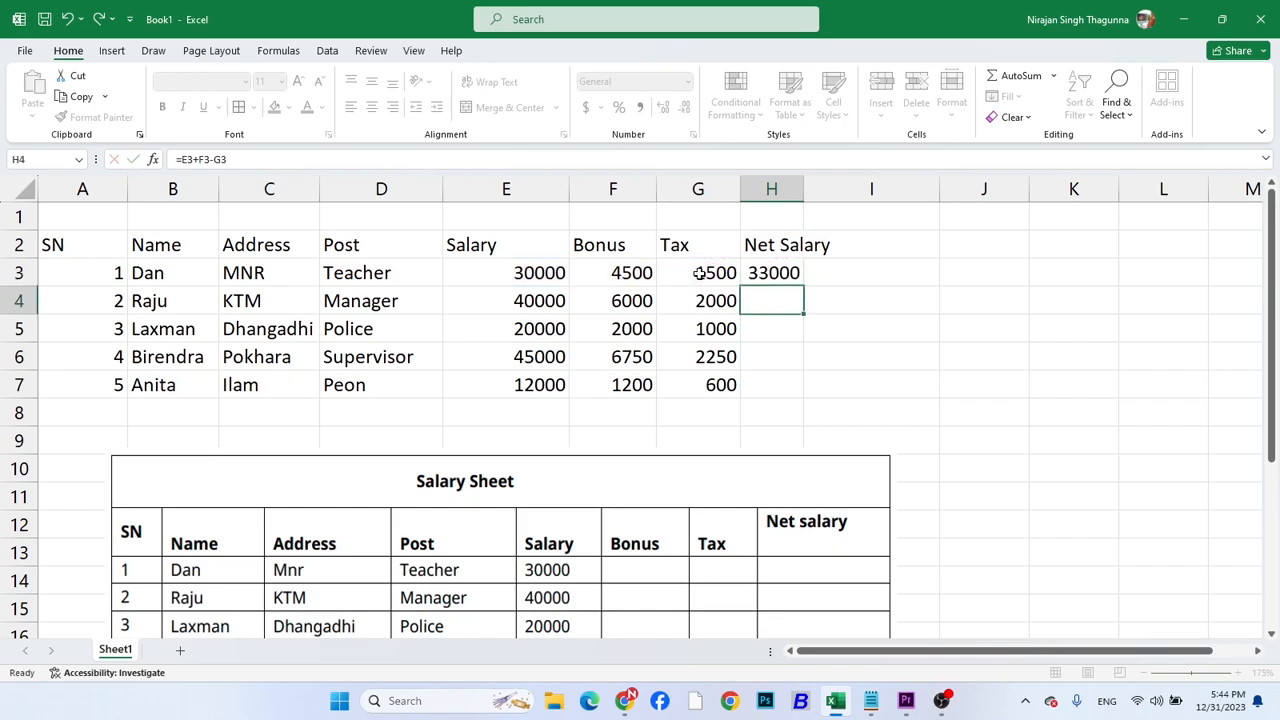
Autofit the width of the Net Salary column H and delete the Salary Sheet picture
{"action": "double_click", "coordinate": [802, 193]}
{"action": "left_click", "coordinate": [785, 487]}
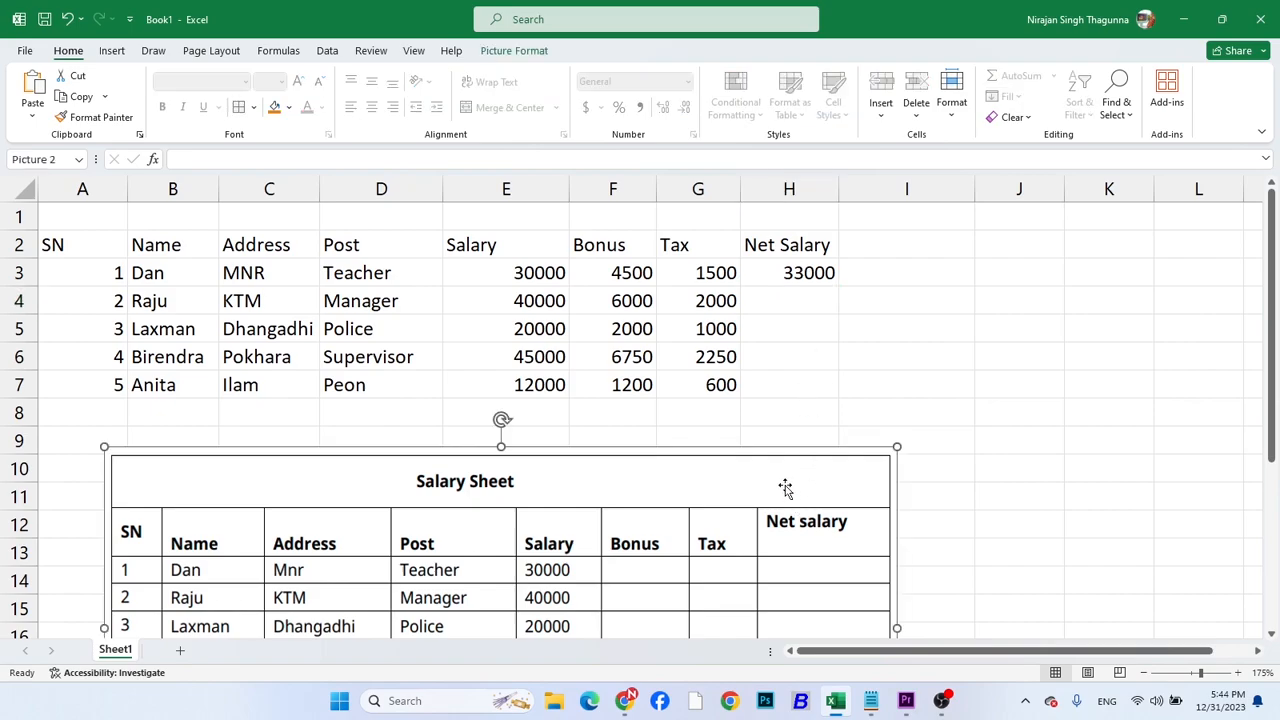
{"action": "key", "text": "Delete"}
Fill the net salary formula from H3 down to H7
{"action": "left_click", "coordinate": [792, 273]}
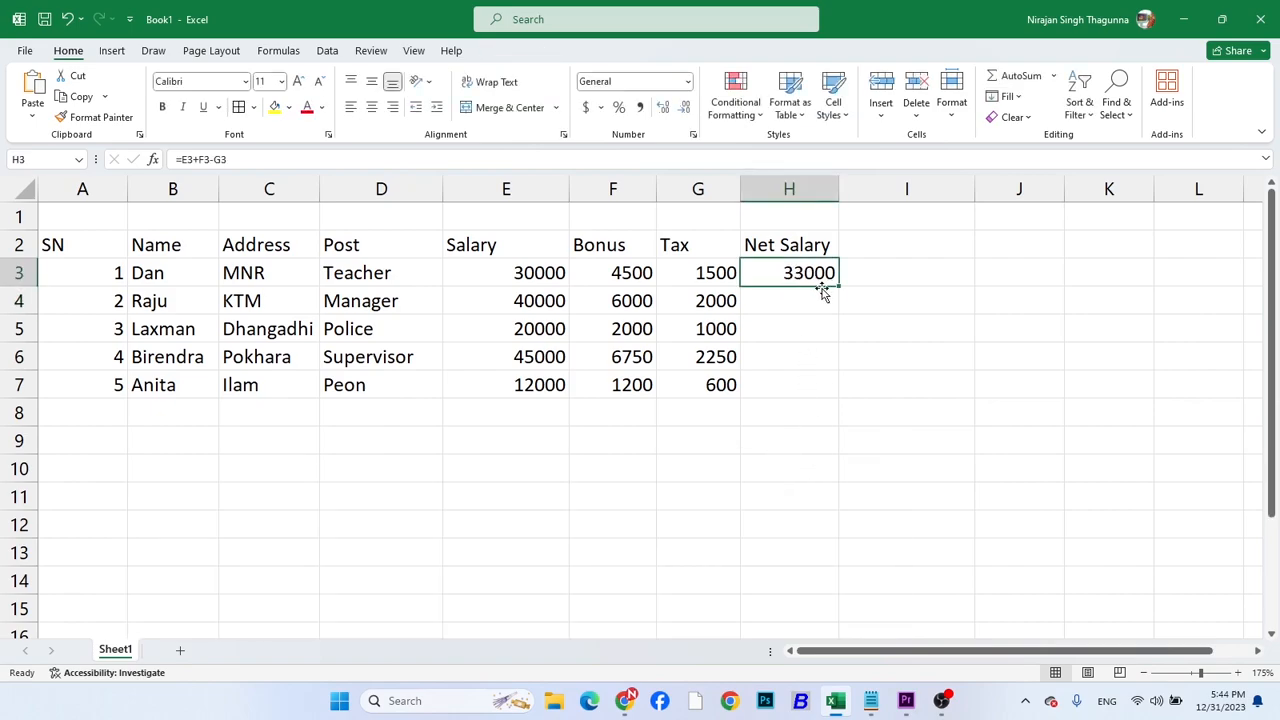
{"action": "double_click", "coordinate": [839, 286]}
{"action": "left_click", "coordinate": [710, 433]}
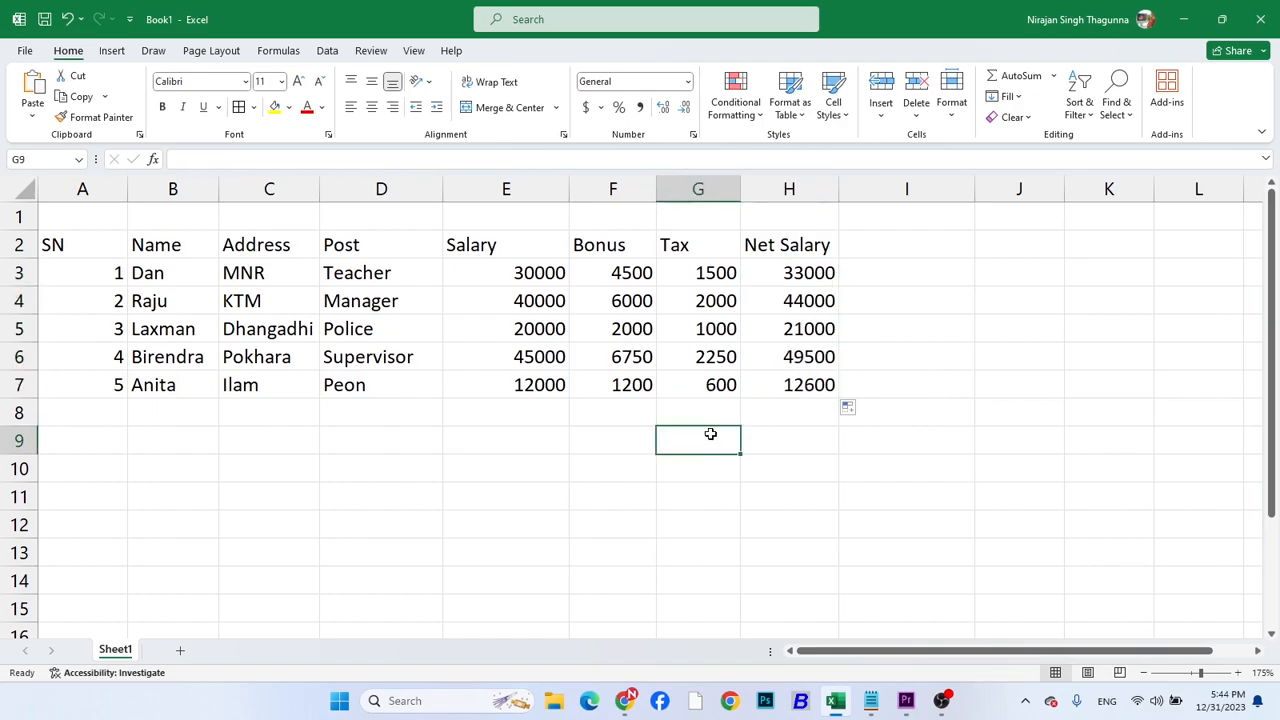
Insert a blank column before the SN column and autofit the width of the shifted SN column B
{"action": "left_click", "coordinate": [83, 188]}
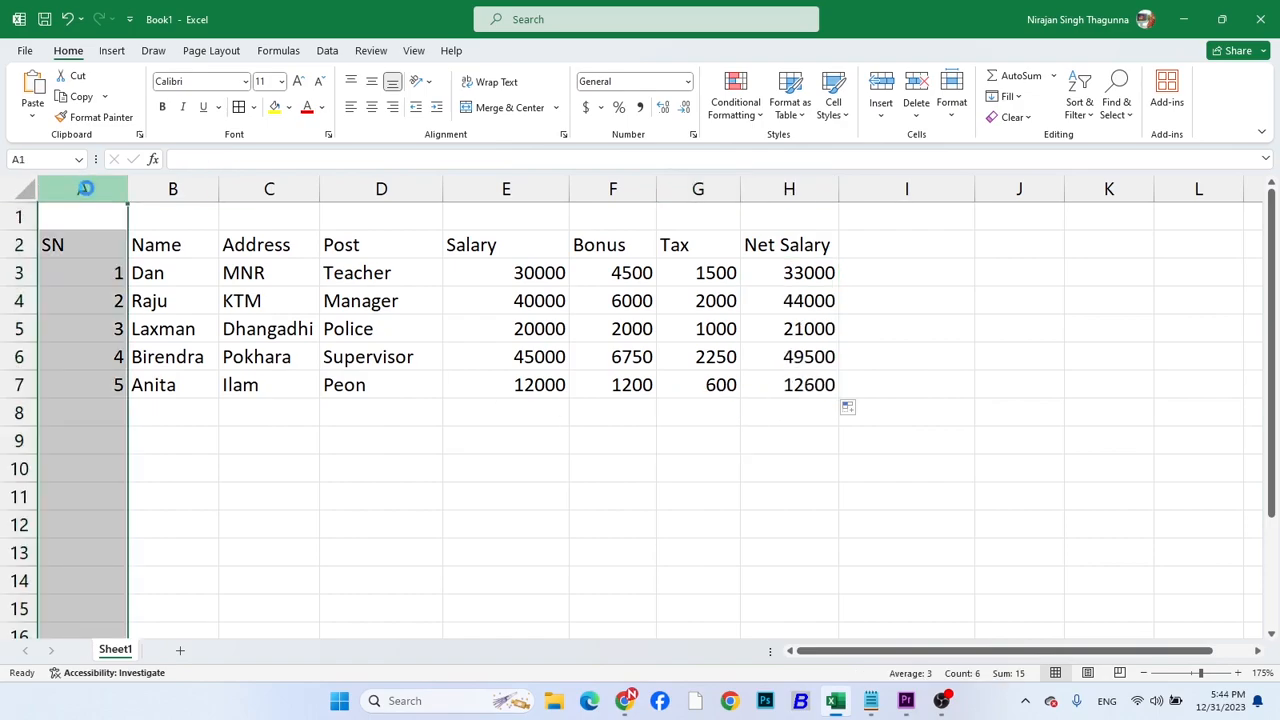
{"action": "key", "text": "ctrl+shift+plus"}
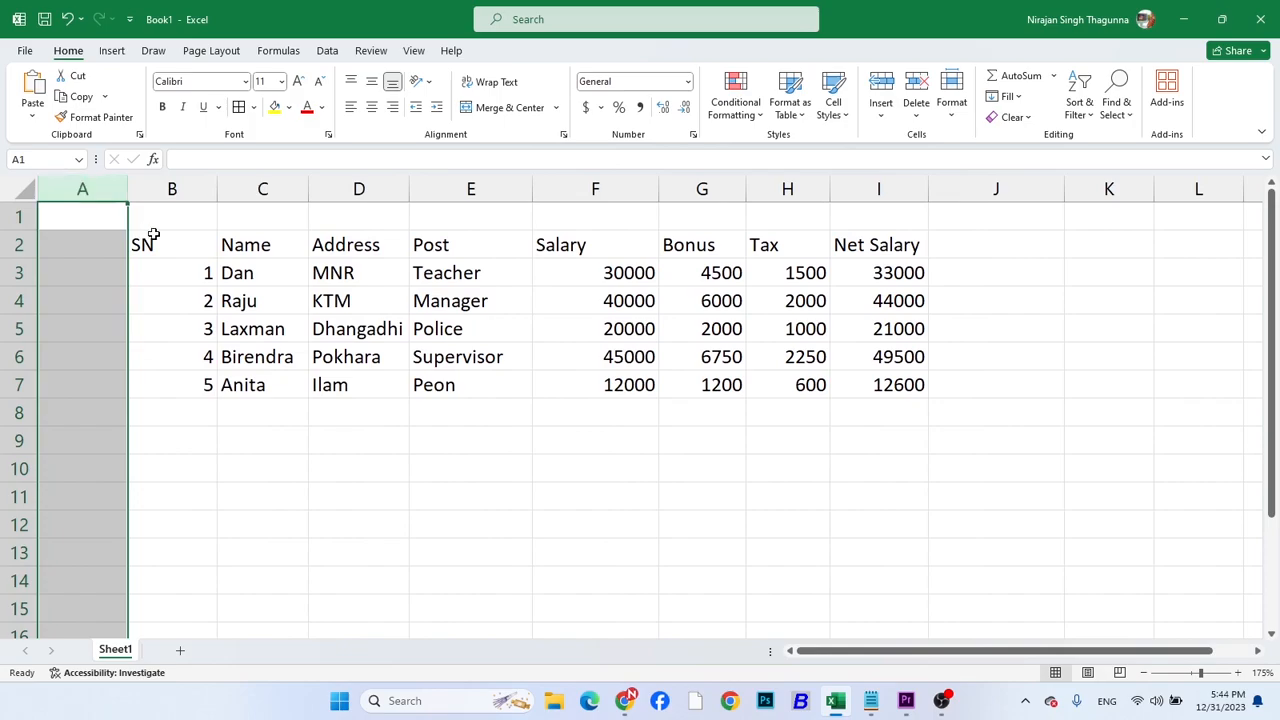
{"action": "double_click", "coordinate": [216, 193]}
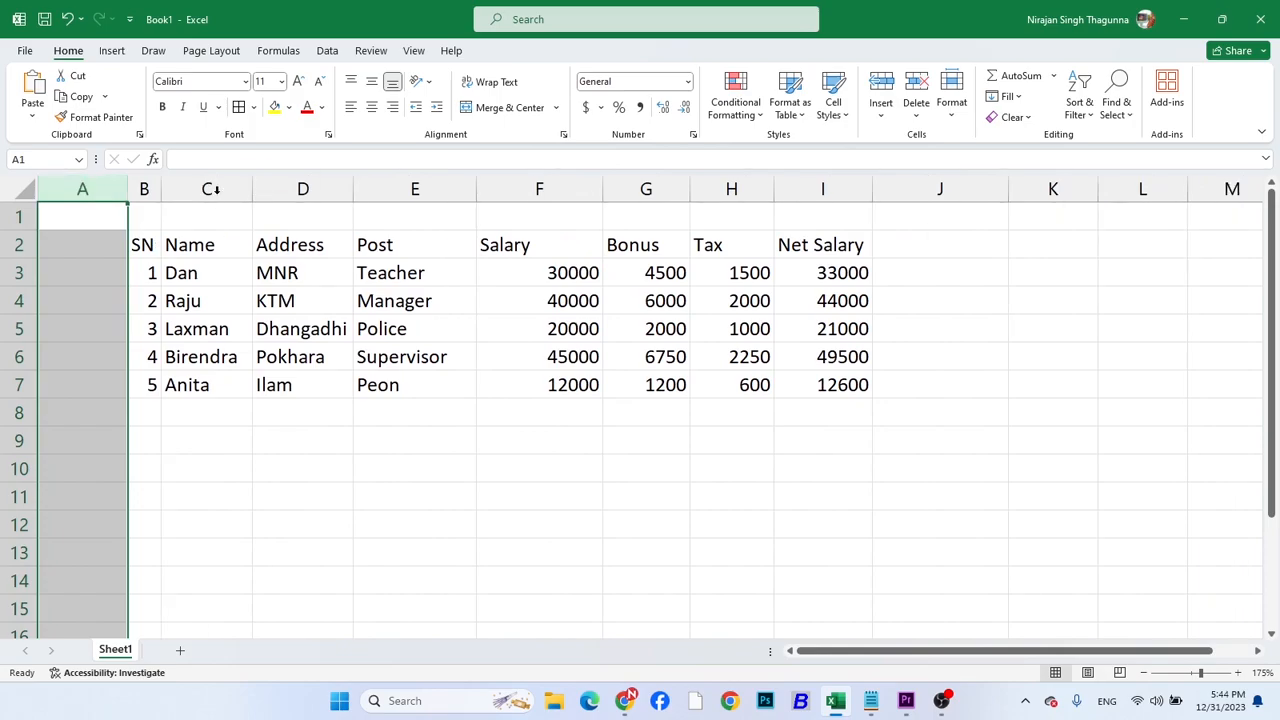
{"action": "left_click", "coordinate": [355, 305]}
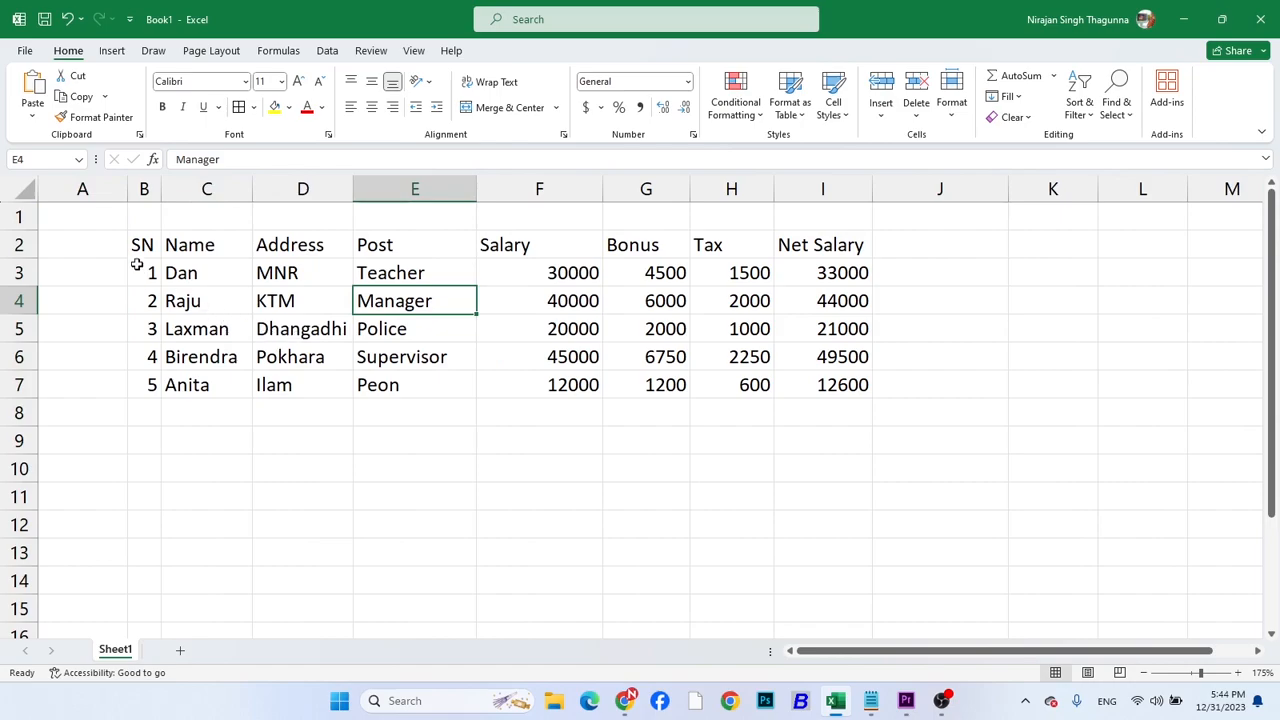
Insert a blank row at row 1, then merge and center cells B2:I2 above the table headings
{"action": "left_click", "coordinate": [14, 214]}
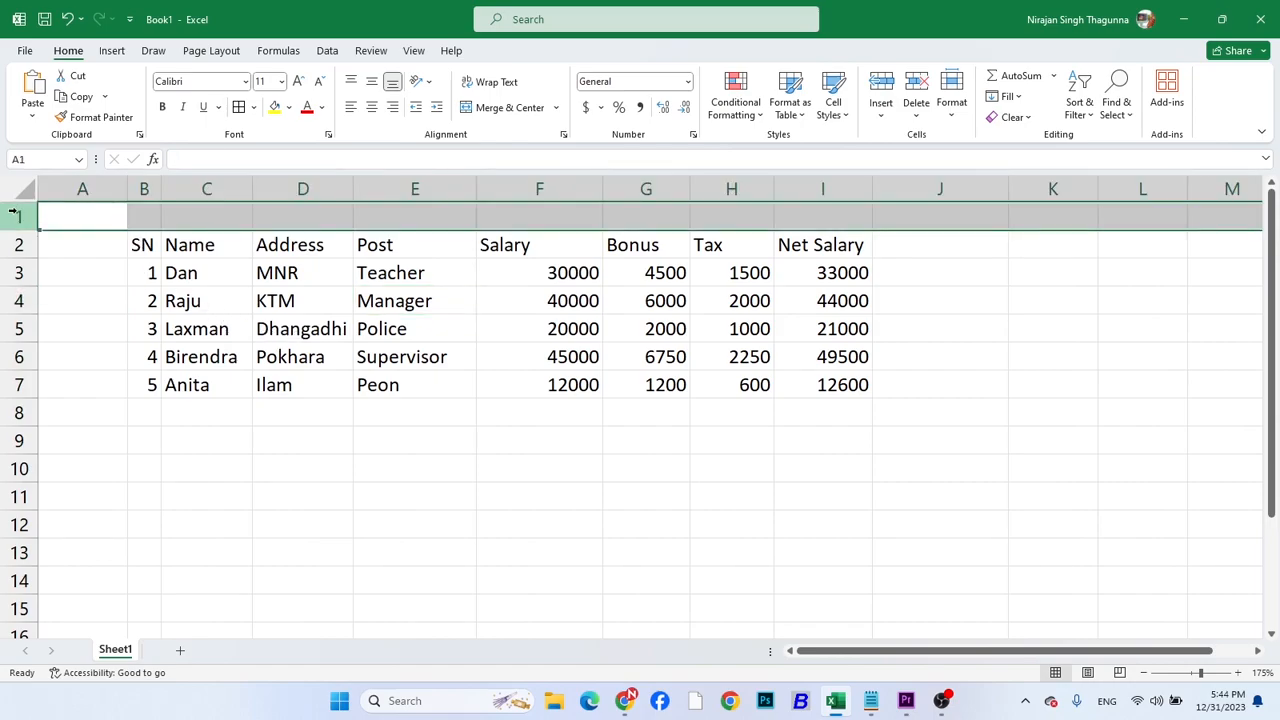
{"action": "key", "text": "ctrl+shift+plus"}
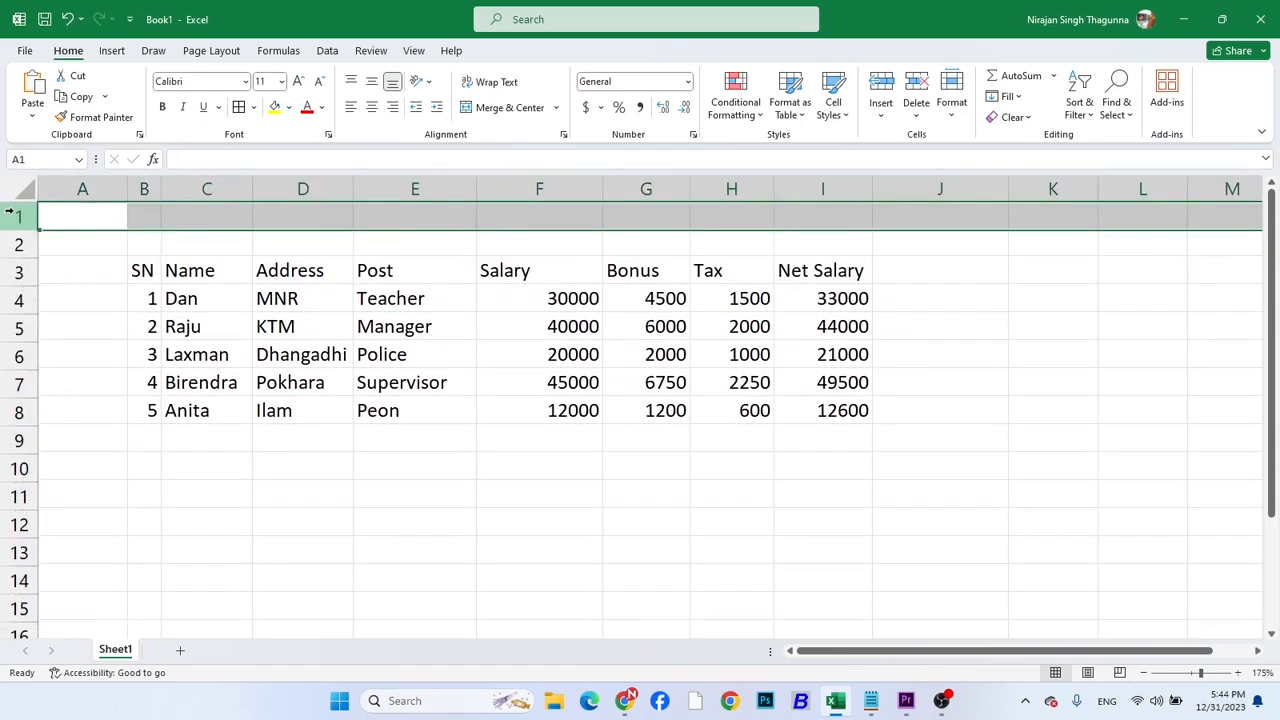
{"action": "left_click", "coordinate": [147, 241]}
{"action": "left_click_drag", "start_coordinate": [145, 240], "coordinate": [812, 242]}
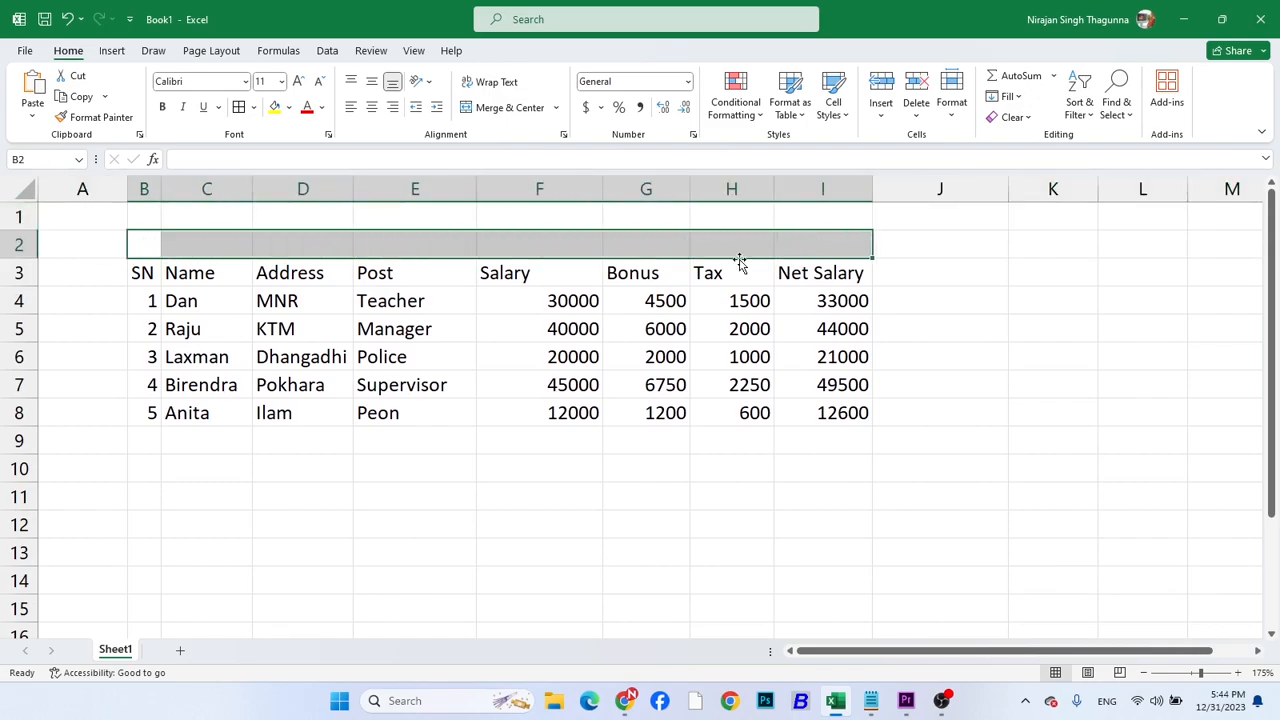
{"action": "left_click", "coordinate": [484, 110]}
Enter the title Salary Sheet in the merged cell B2, correcting its spelling
{"action": "type", "text": "Sal"}
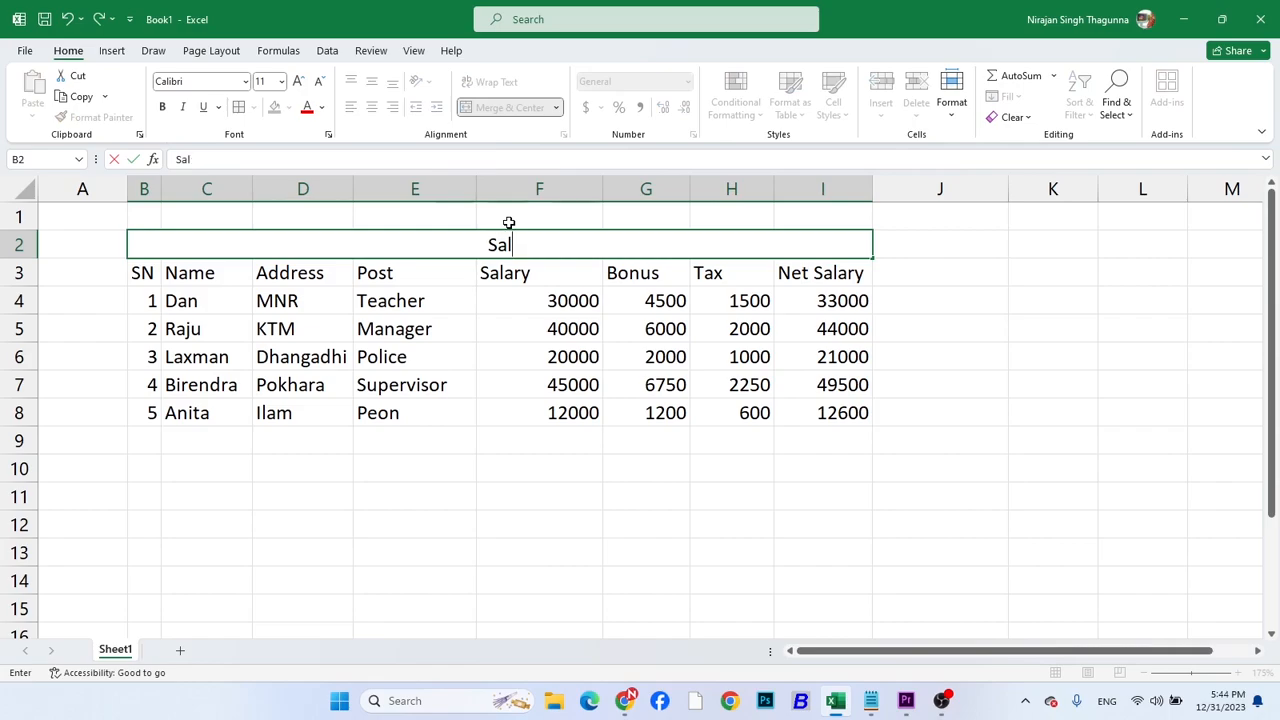
{"action": "type", "text": "ary Shett"}
{"action": "key", "text": "Return"}
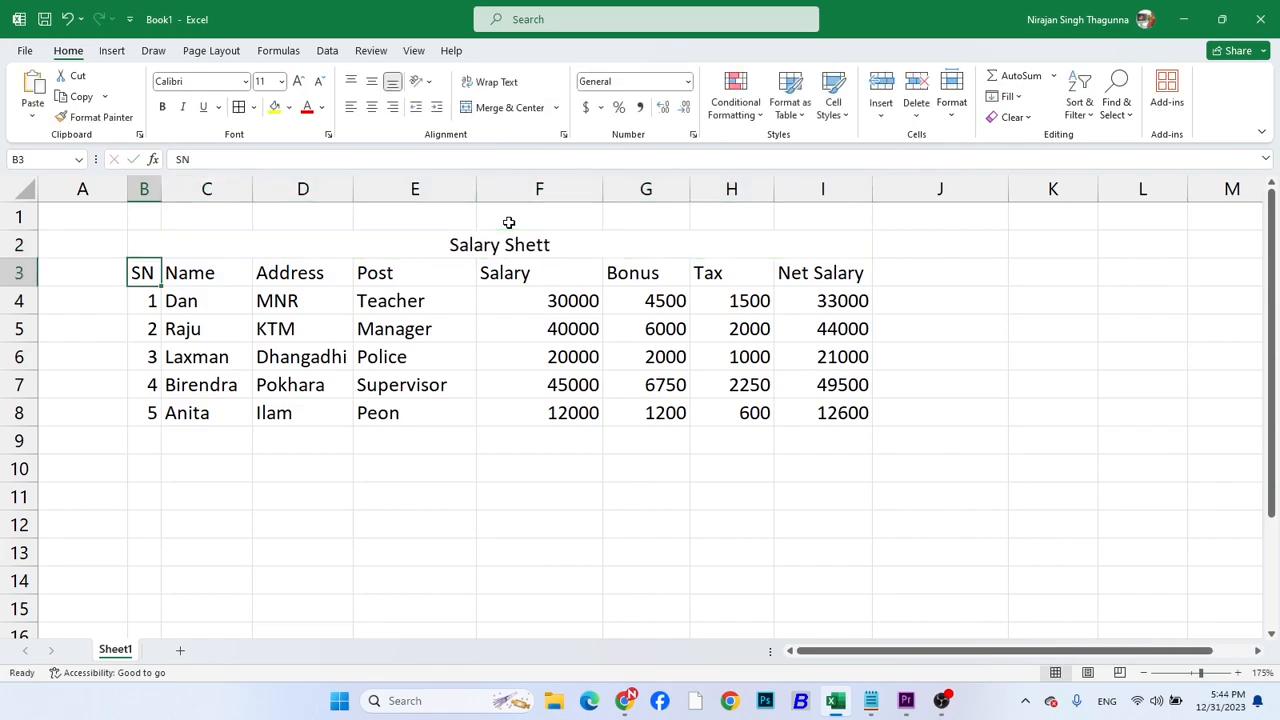
{"action": "double_click", "coordinate": [532, 242]}
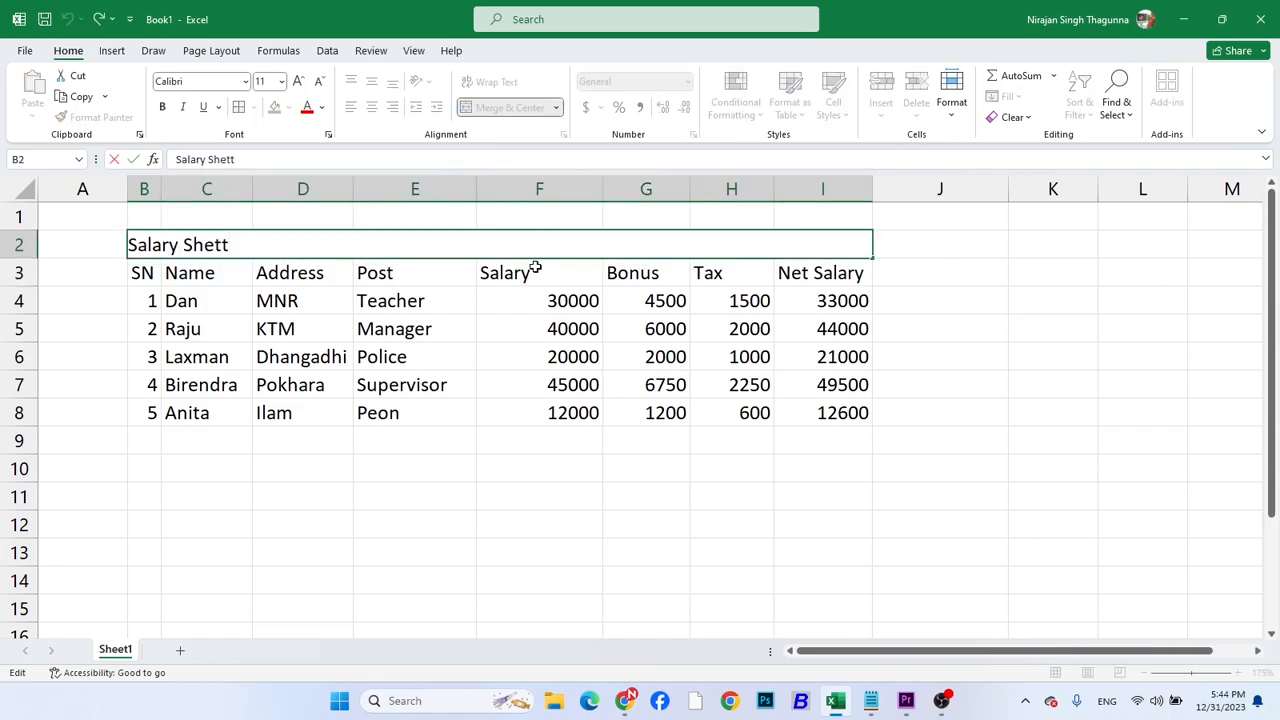
{"action": "key", "text": "BackSpace"}
{"action": "type", "text": "t"}
{"action": "key", "text": "Return"}
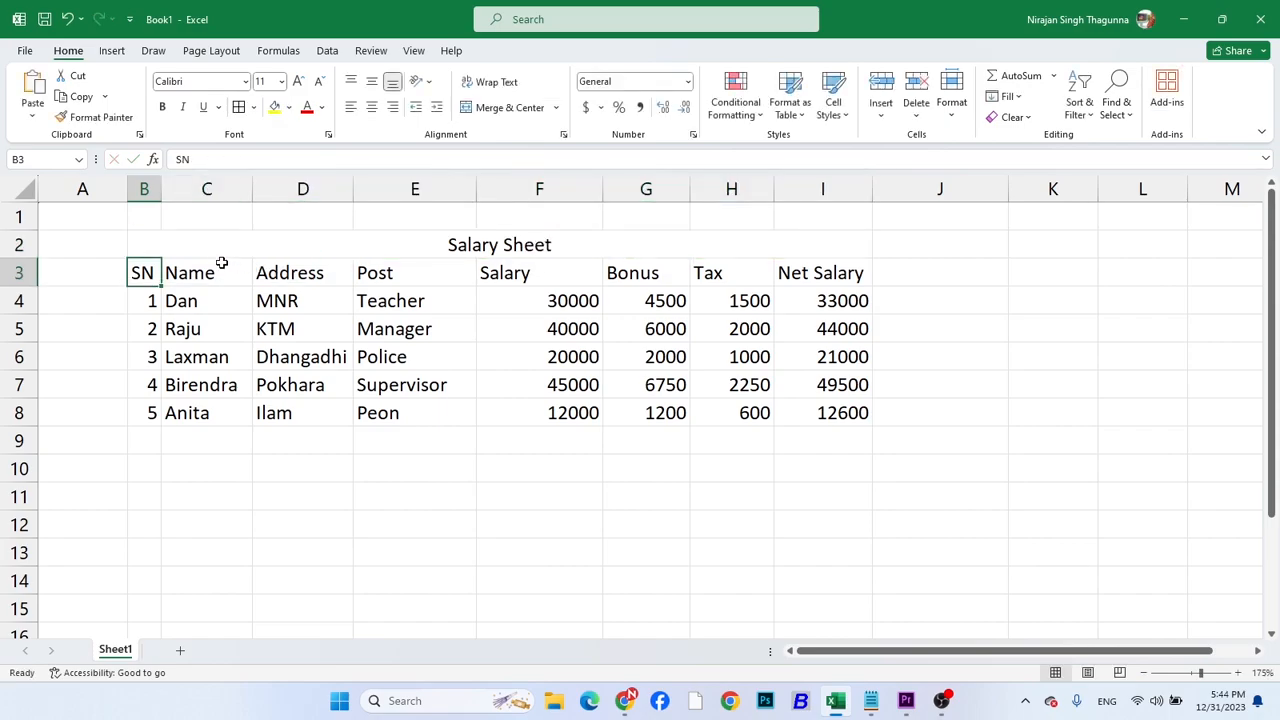
Format the headings and data in B3:I8 with font size 14 and the Times New Roman font
{"action": "left_click_drag", "start_coordinate": [149, 272], "coordinate": [808, 420]}
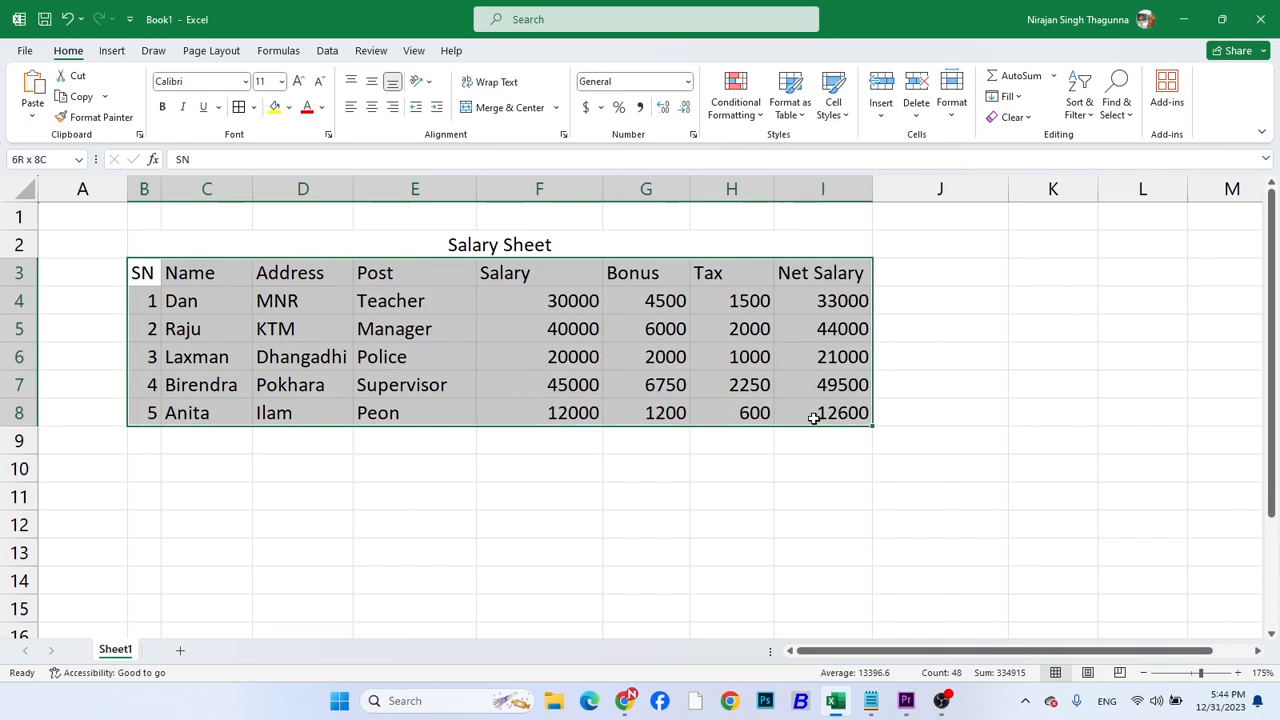
{"action": "left_click", "coordinate": [270, 82]}
{"action": "type", "text": "1"}
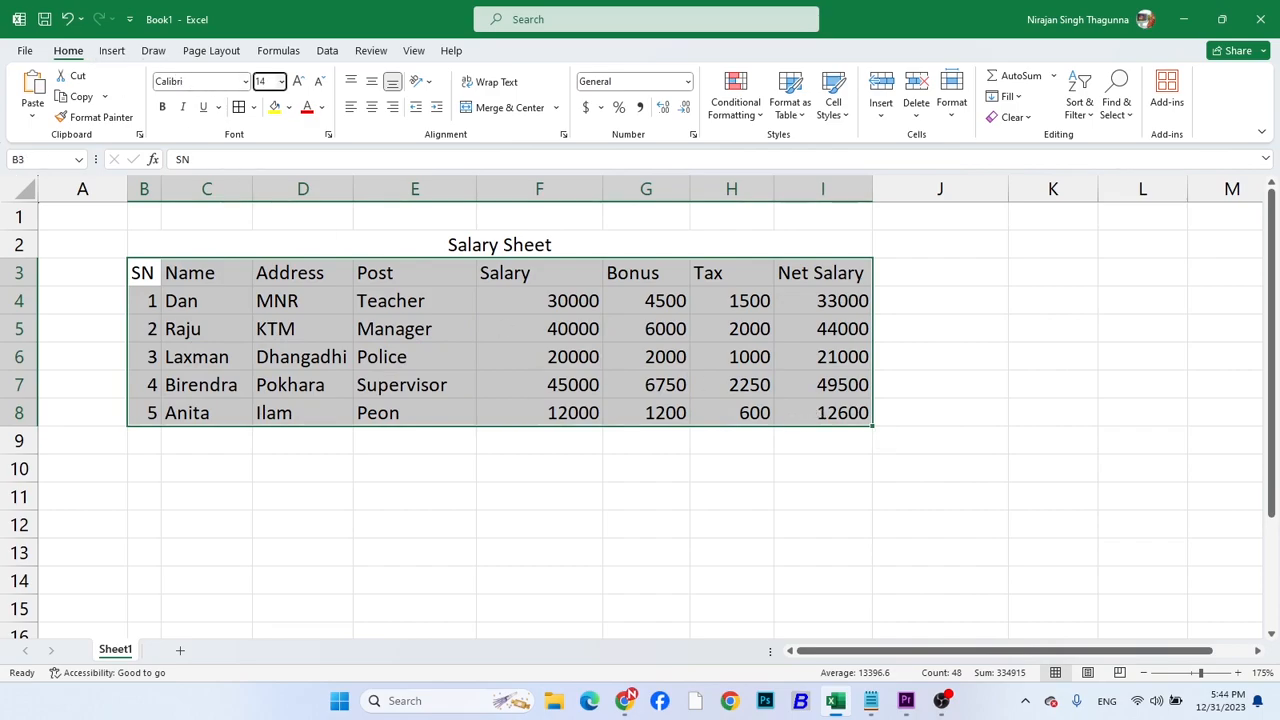
{"action": "type", "text": "4"}
{"action": "key", "text": "Return"}
{"action": "left_click", "coordinate": [194, 81]}
{"action": "type", "text": "Times New Roman"}
{"action": "key", "text": "Return"}
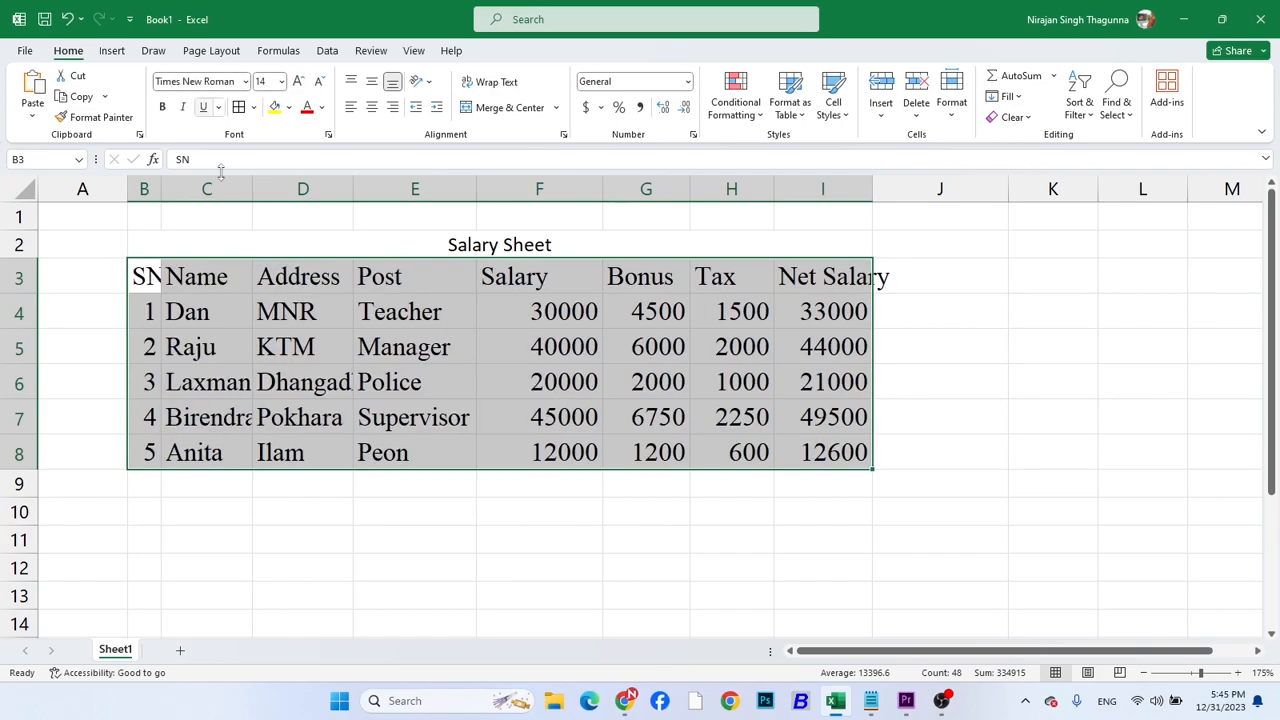
Format the Salary Sheet title in B2 as bold Times New Roman, size 16
{"action": "left_click", "coordinate": [295, 247]}
{"action": "left_click", "coordinate": [176, 83]}
{"action": "type", "text": "Times New Roman"}
{"action": "key", "text": "Return"}
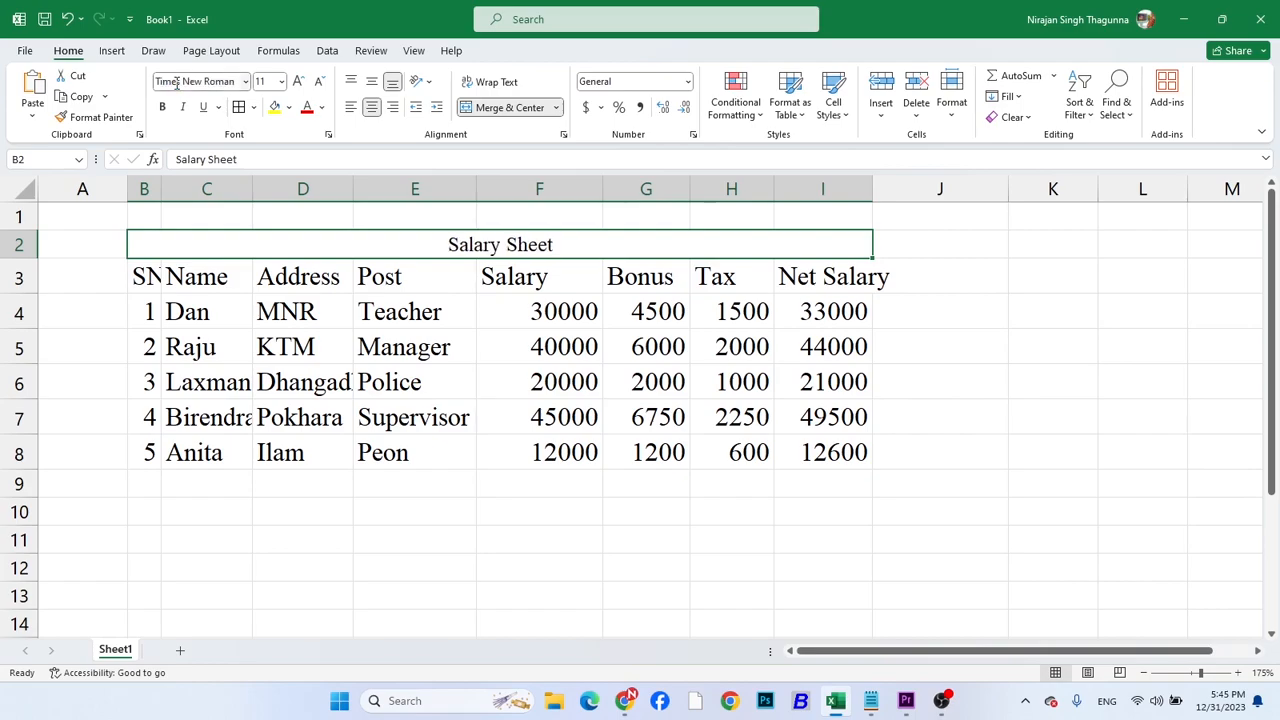
{"action": "left_click", "coordinate": [270, 83]}
{"action": "type", "text": "16"}
{"action": "key", "text": "Return"}
{"action": "left_click", "coordinate": [162, 107]}
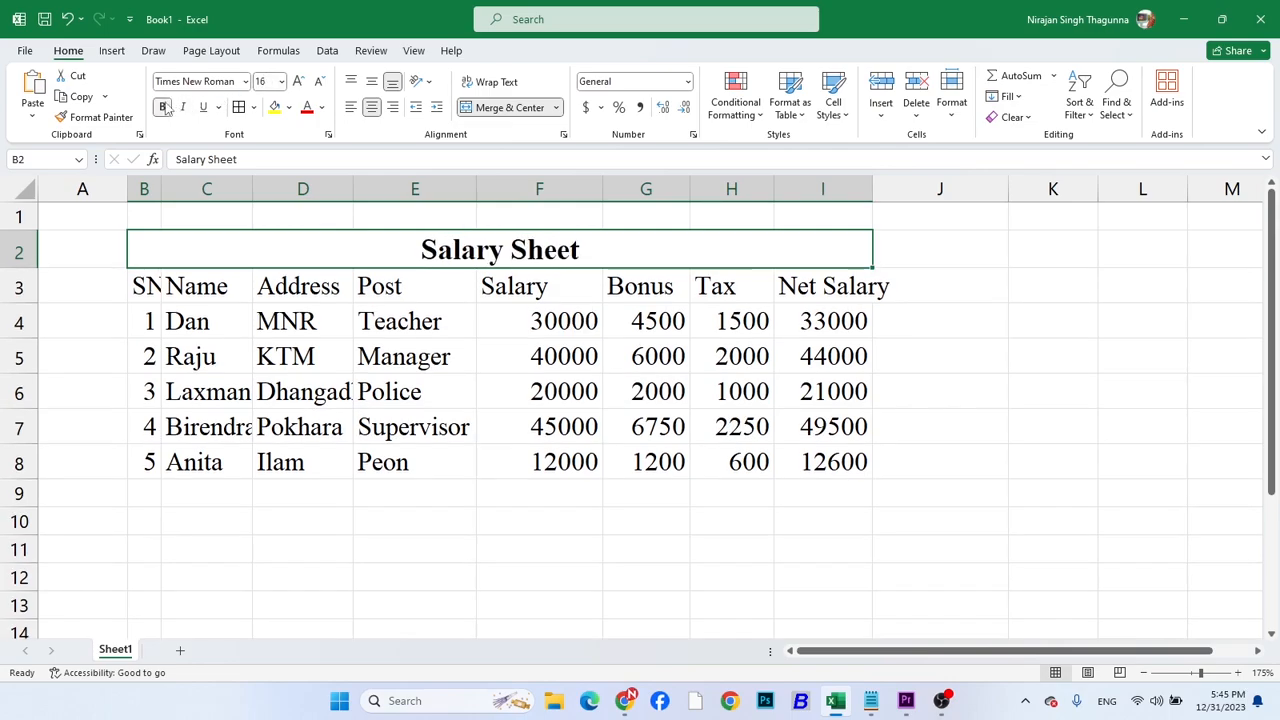
Make the column headings in B3:I3 bold
{"action": "left_click", "coordinate": [264, 322]}
{"action": "left_click_drag", "start_coordinate": [146, 288], "coordinate": [845, 288]}
{"action": "left_click", "coordinate": [162, 107]}
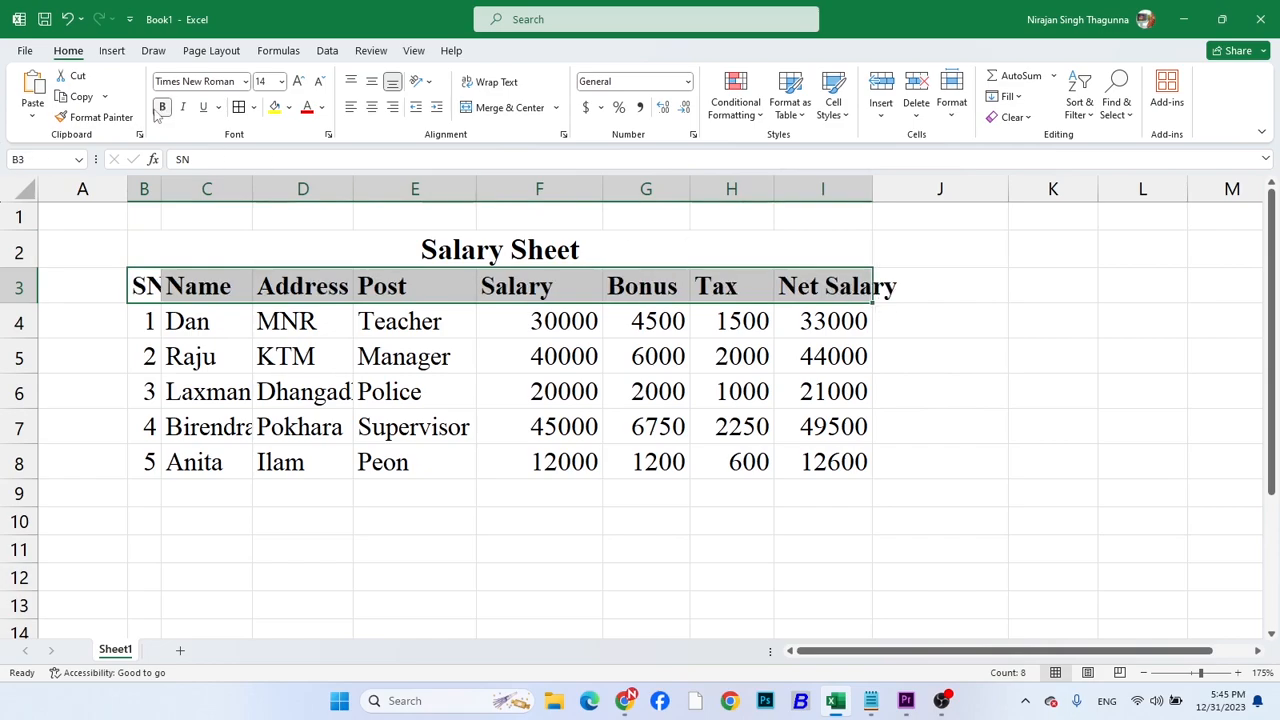
{"action": "left_click", "coordinate": [418, 342]}
Apply all borders and thick outside borders to the Salary Sheet table in B2:I8
{"action": "left_click_drag", "start_coordinate": [240, 243], "coordinate": [474, 451]}
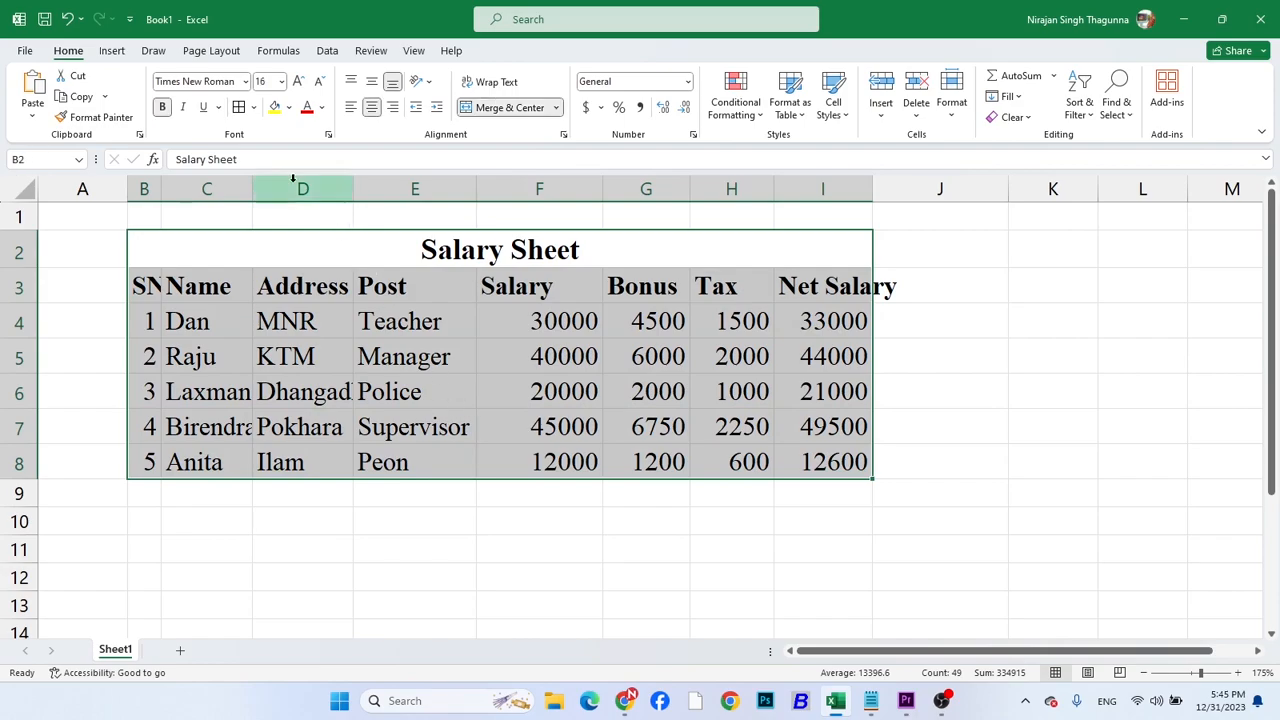
{"action": "left_click", "coordinate": [254, 107]}
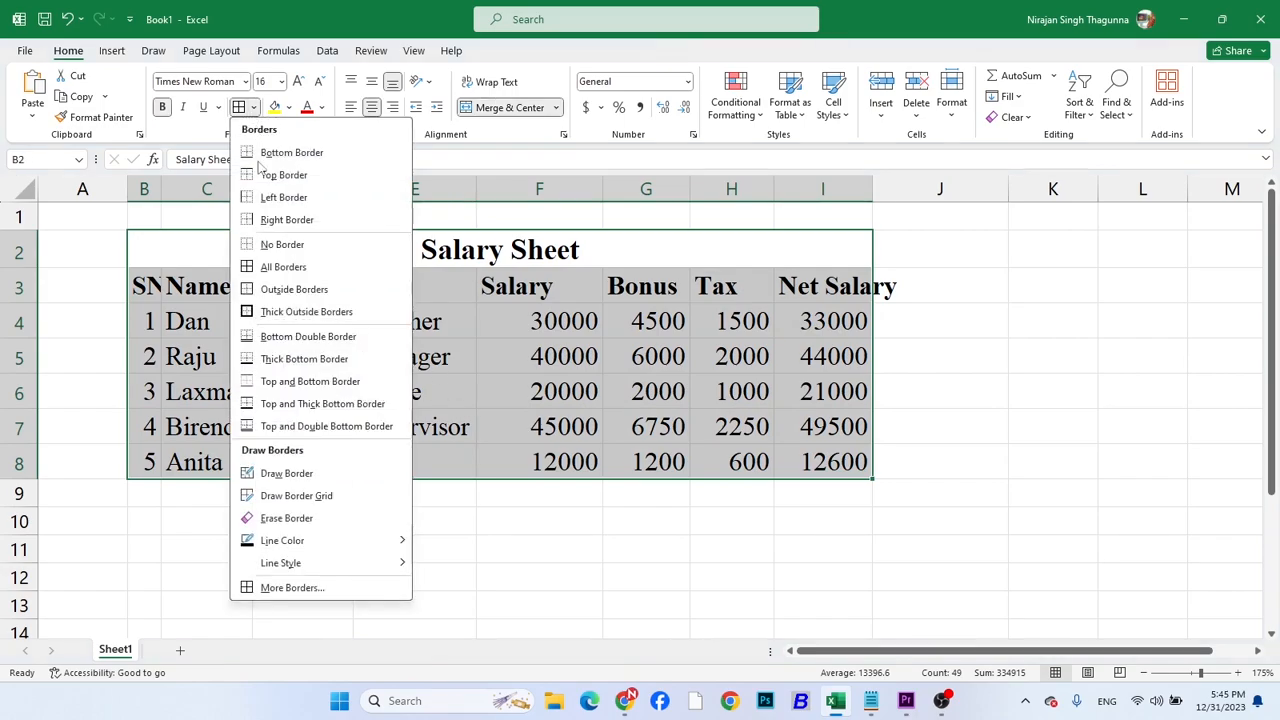
{"action": "left_click", "coordinate": [272, 266]}
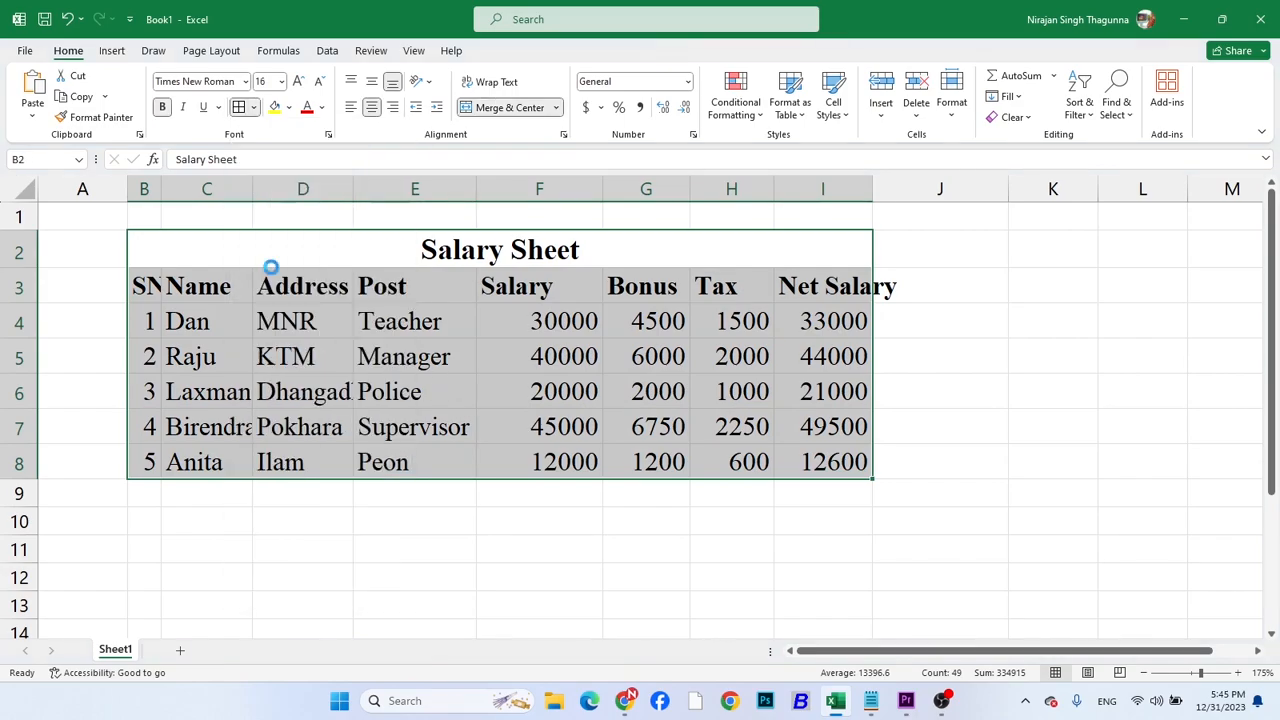
{"action": "left_click", "coordinate": [254, 107]}
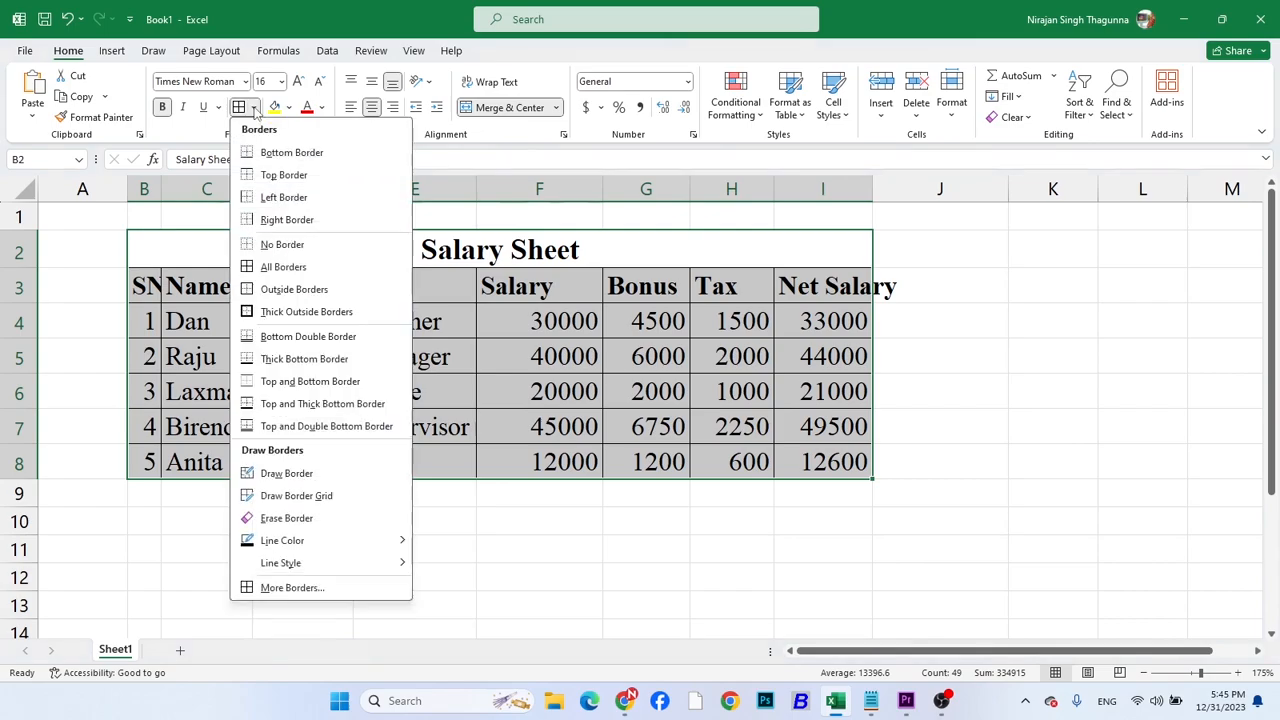
{"action": "left_click", "coordinate": [296, 314]}
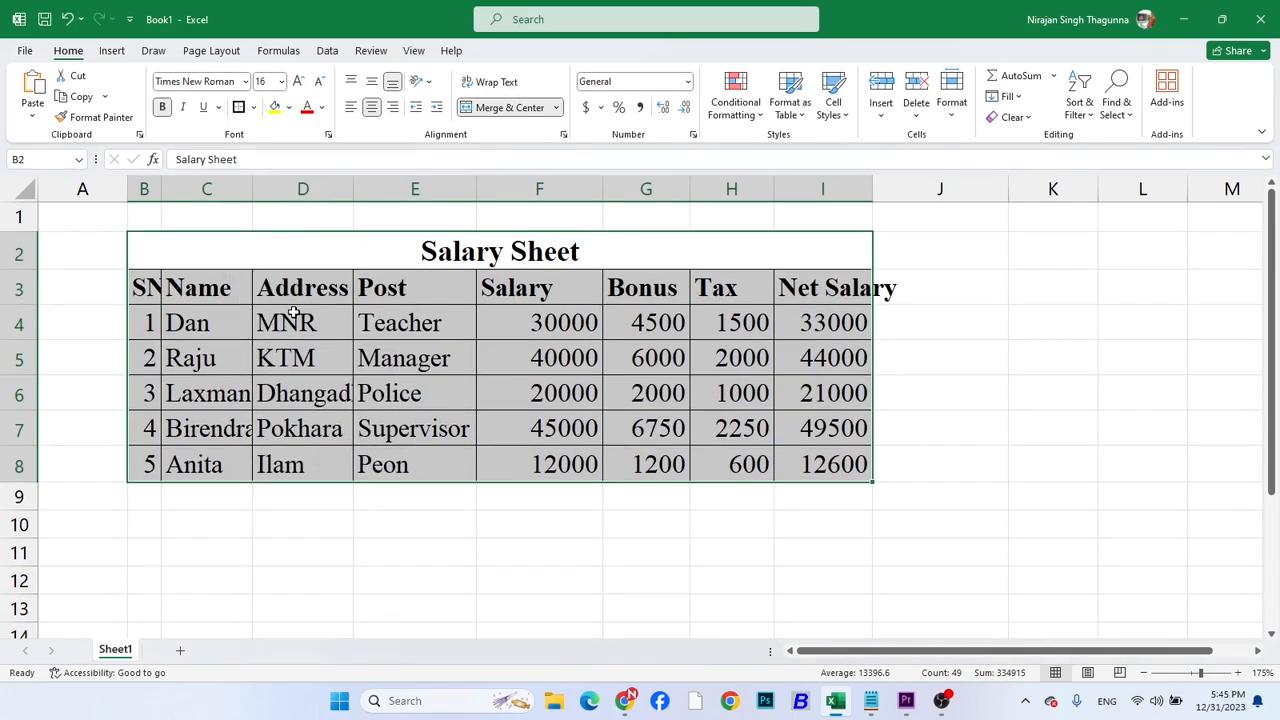
{"action": "left_click", "coordinate": [1115, 433]}
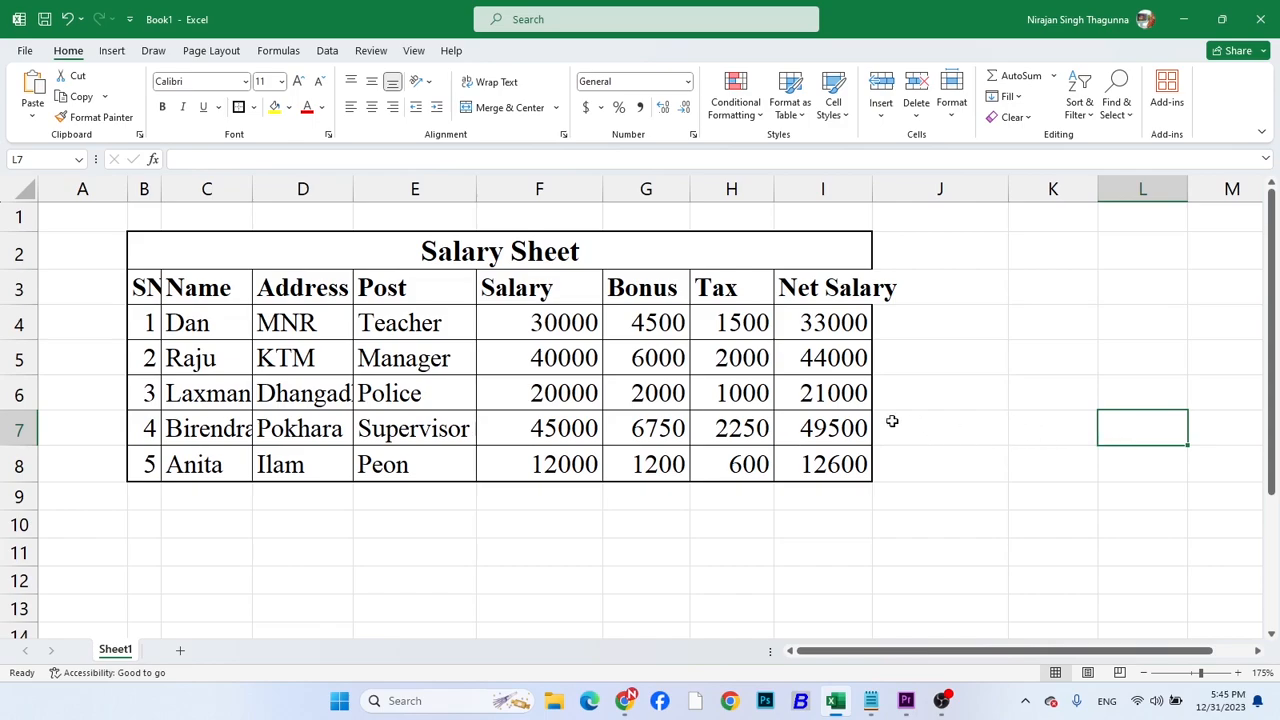
AutoFit the column widths of the Salary Sheet table in B2:I8
{"action": "left_click", "coordinate": [714, 363]}
{"action": "left_click_drag", "start_coordinate": [183, 251], "coordinate": [503, 457]}
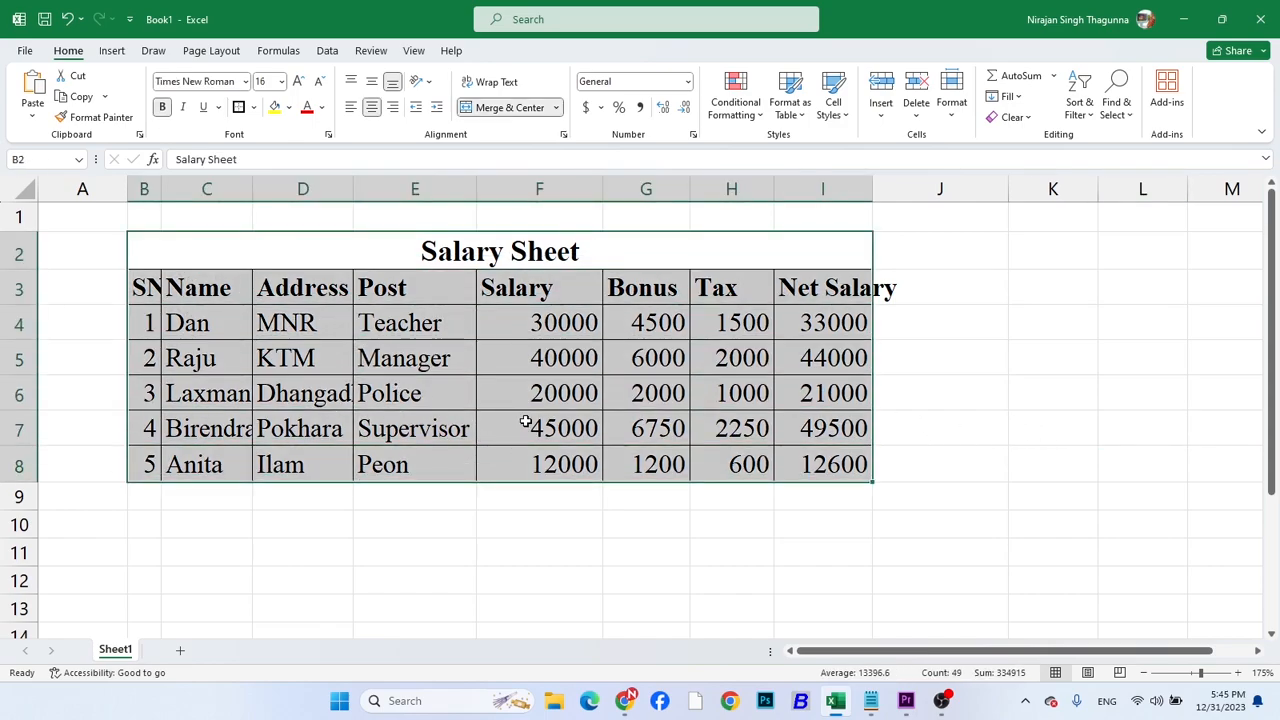
{"action": "left_click", "coordinate": [951, 110]}
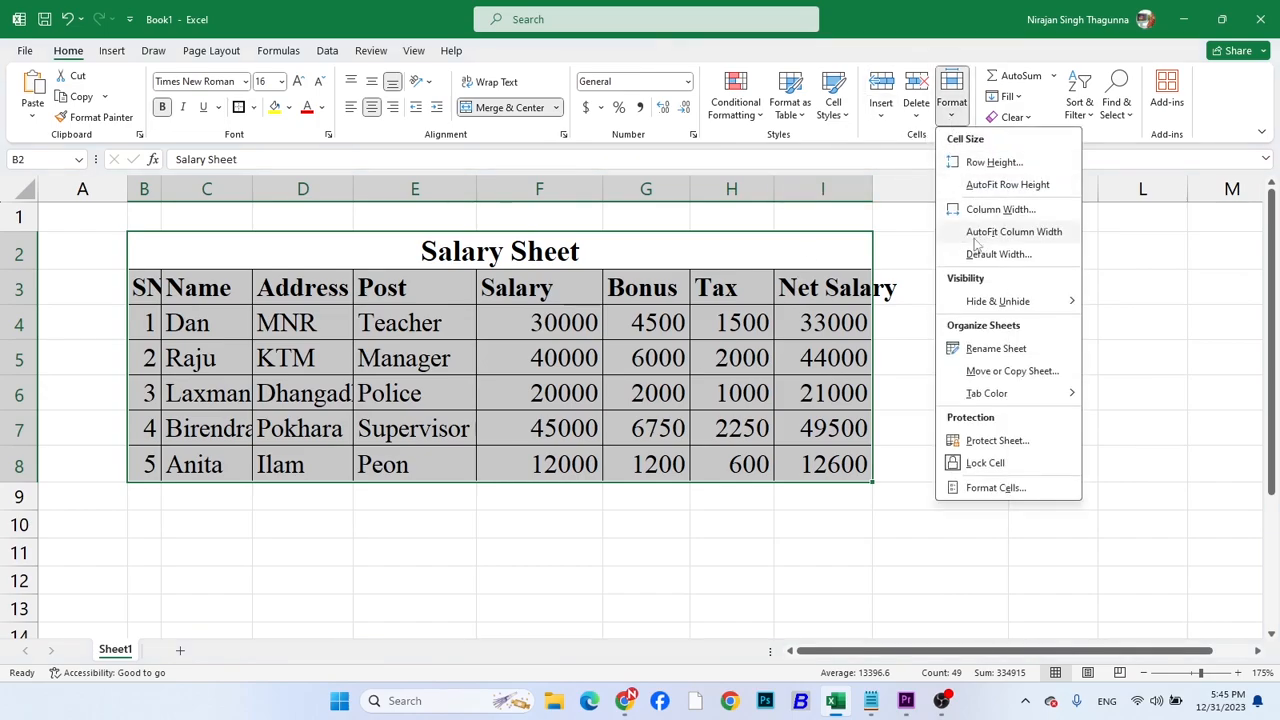
{"action": "left_click", "coordinate": [1005, 233]}
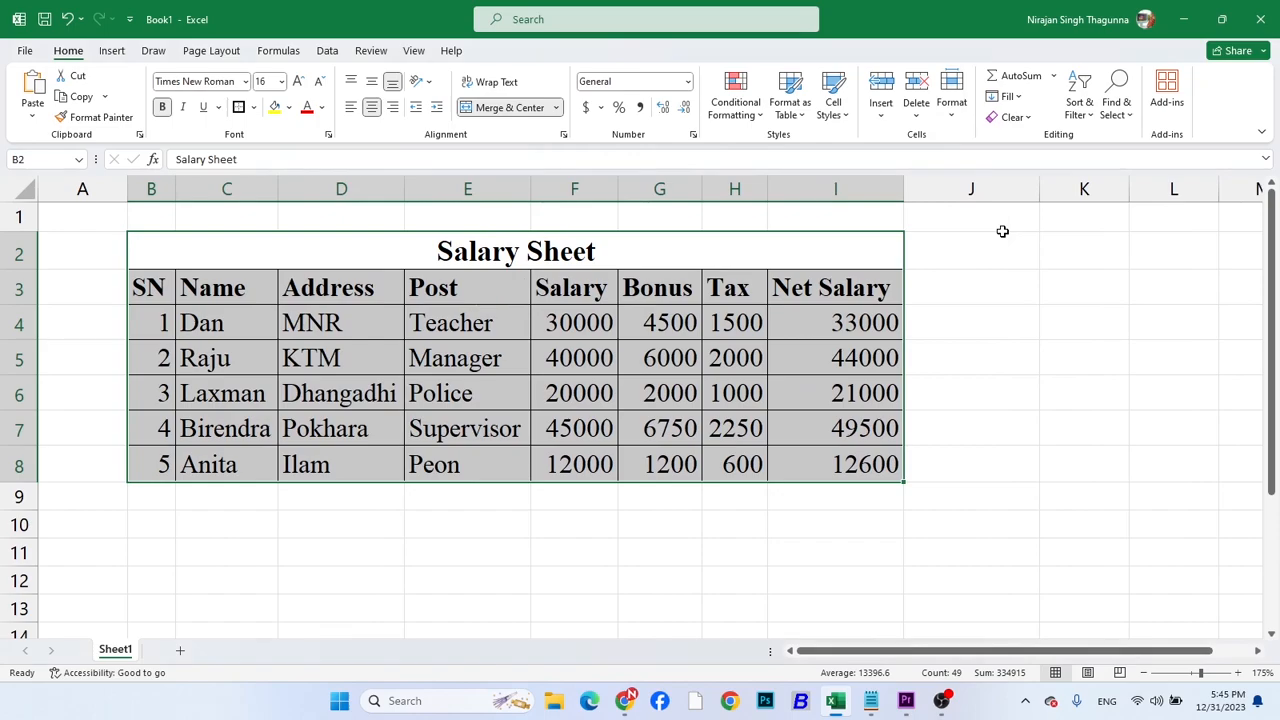
{"action": "left_click", "coordinate": [986, 284]}
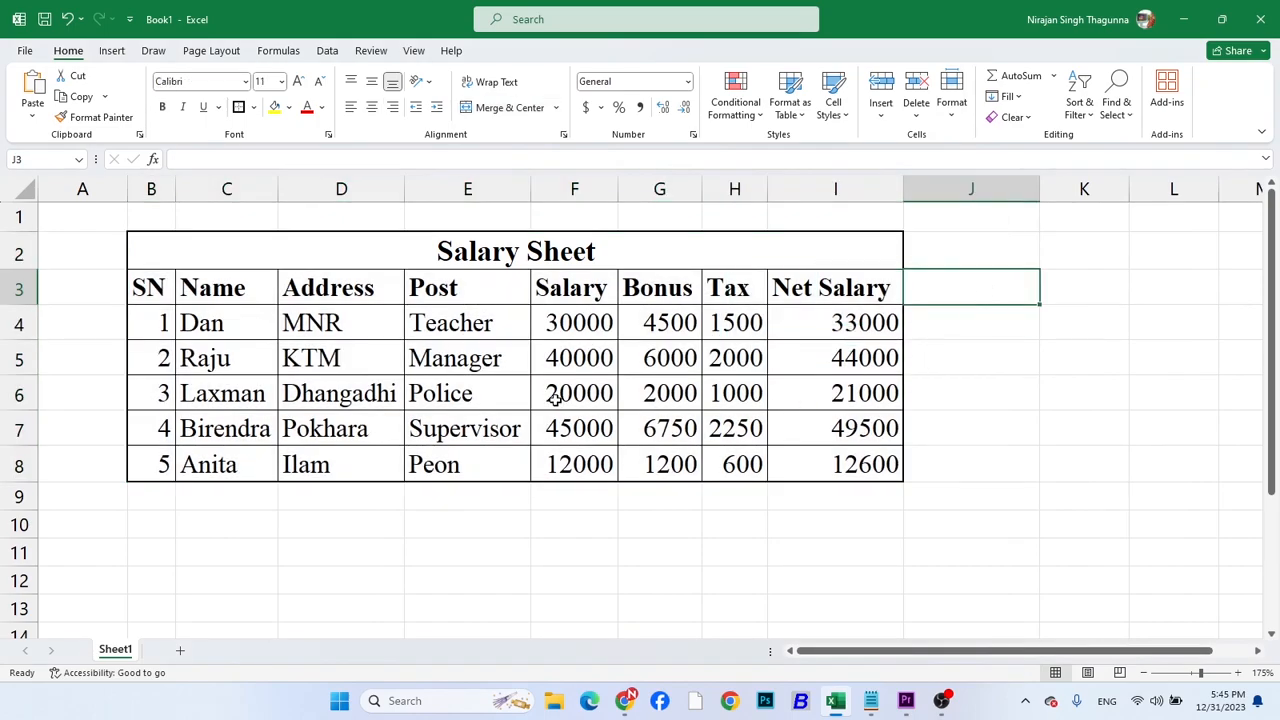
Left-align the contents of the Net Salary column I
{"action": "scroll", "coordinate": [555, 397], "scroll_direction": "up", "scroll_amount": 1, "text": "ctrl"}
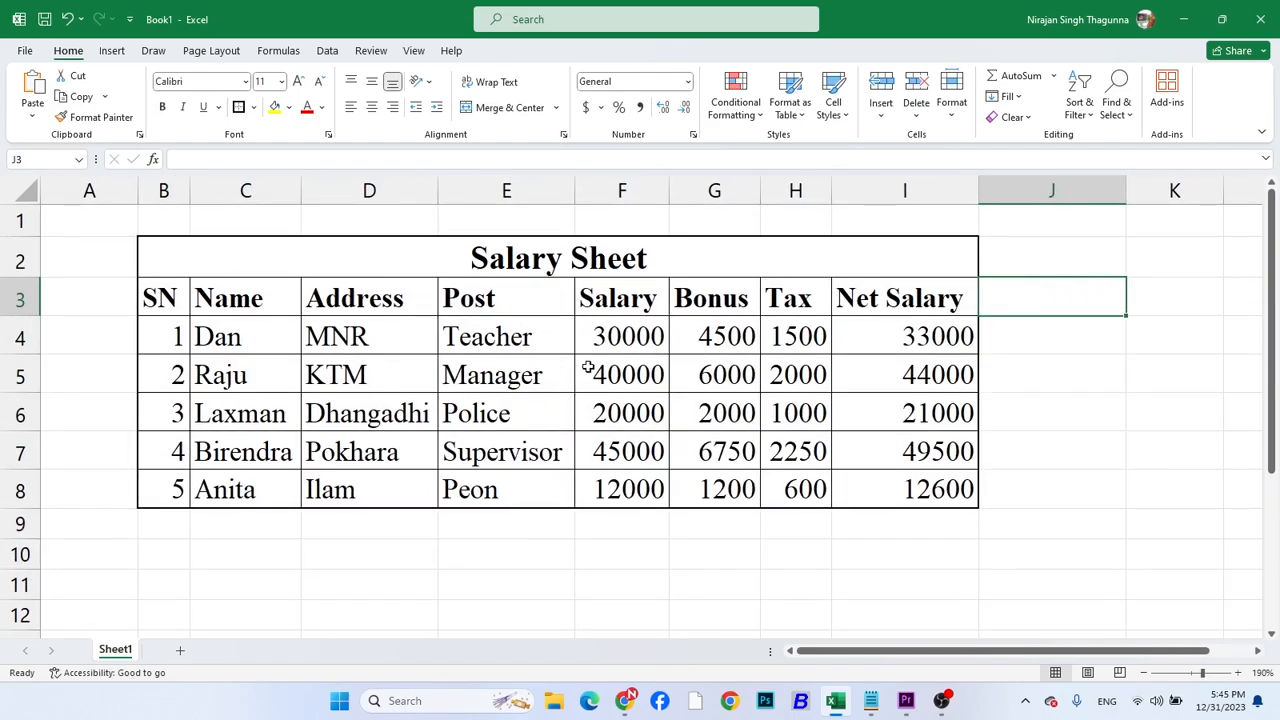
{"action": "left_click", "coordinate": [878, 191]}
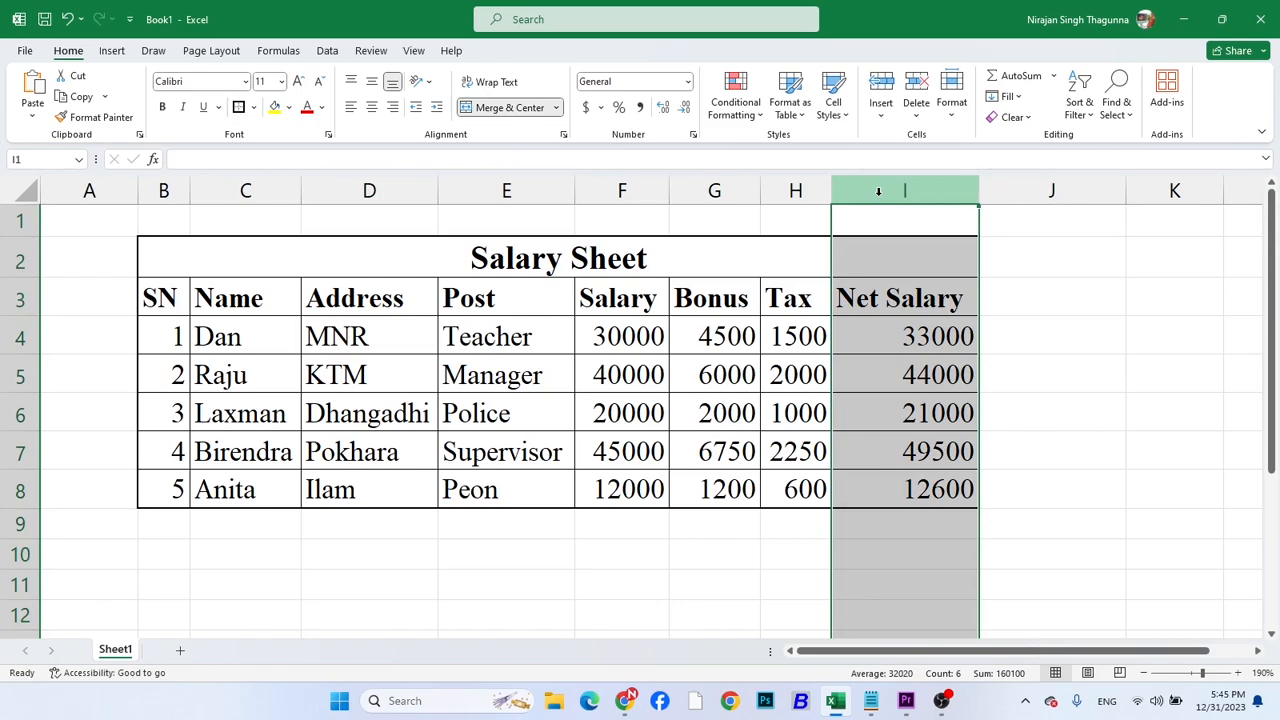
{"action": "left_click", "coordinate": [350, 107]}
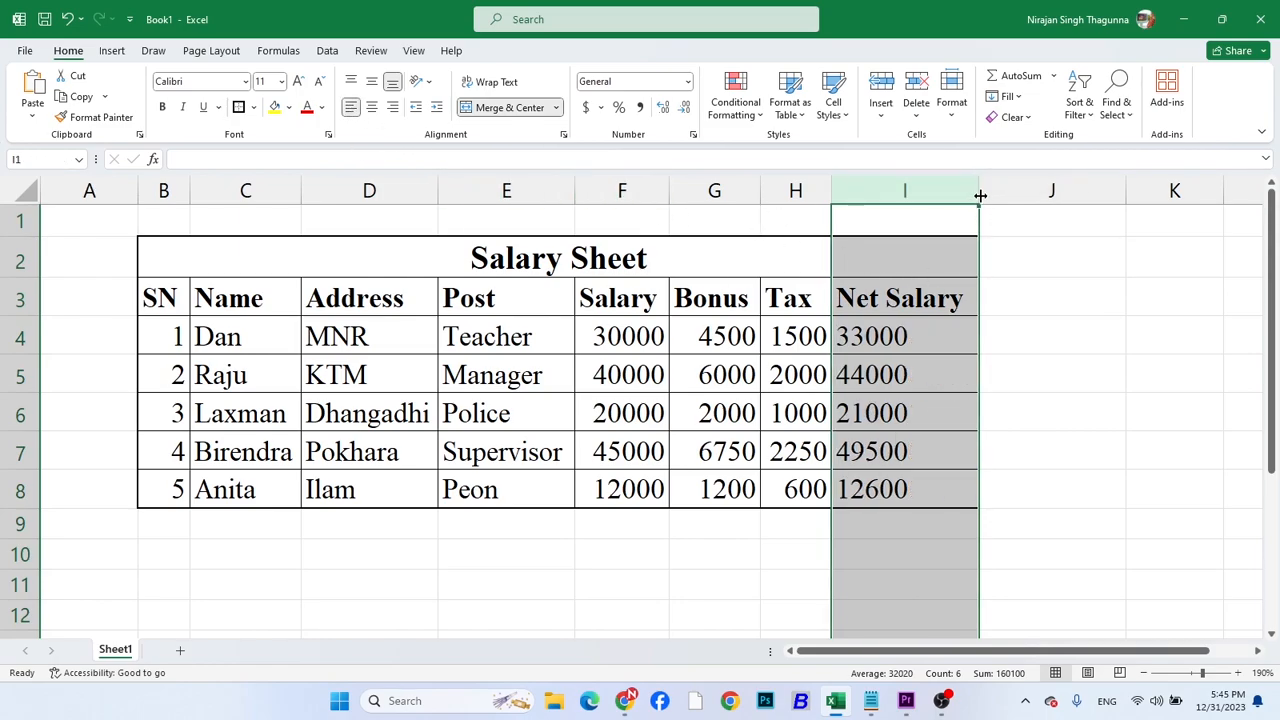
{"action": "left_click", "coordinate": [932, 337]}
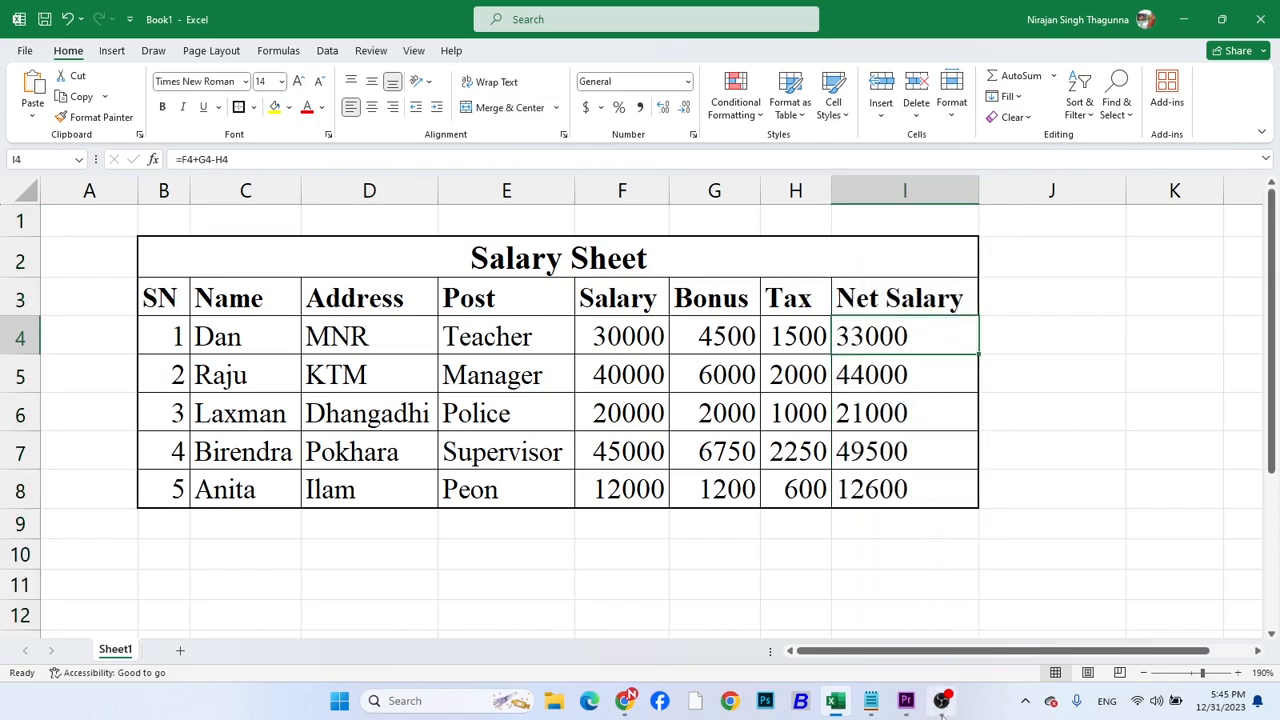